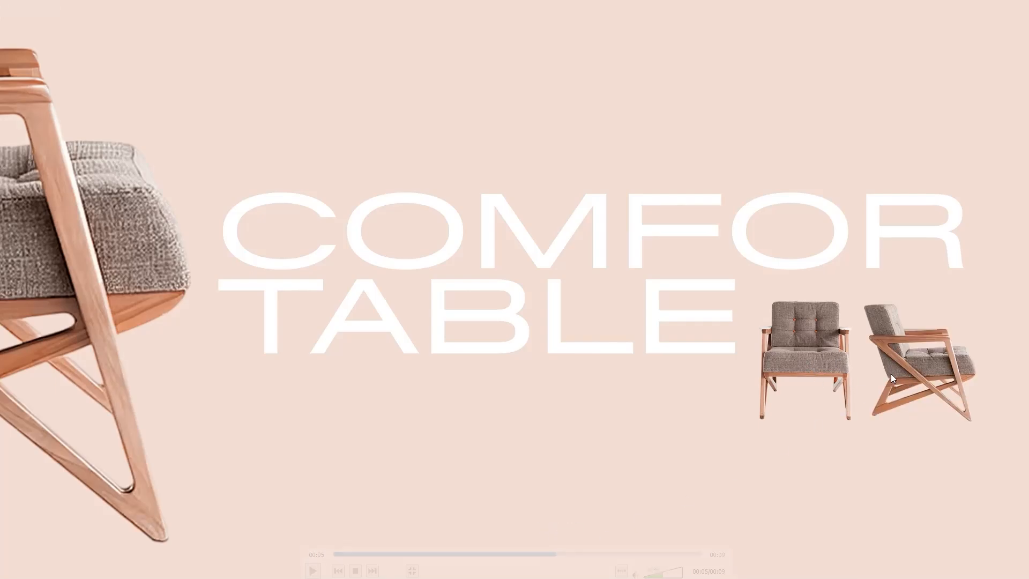
{"action": "left_click_drag", "start_coordinate": [638, 553], "coordinate": [387, 561]}
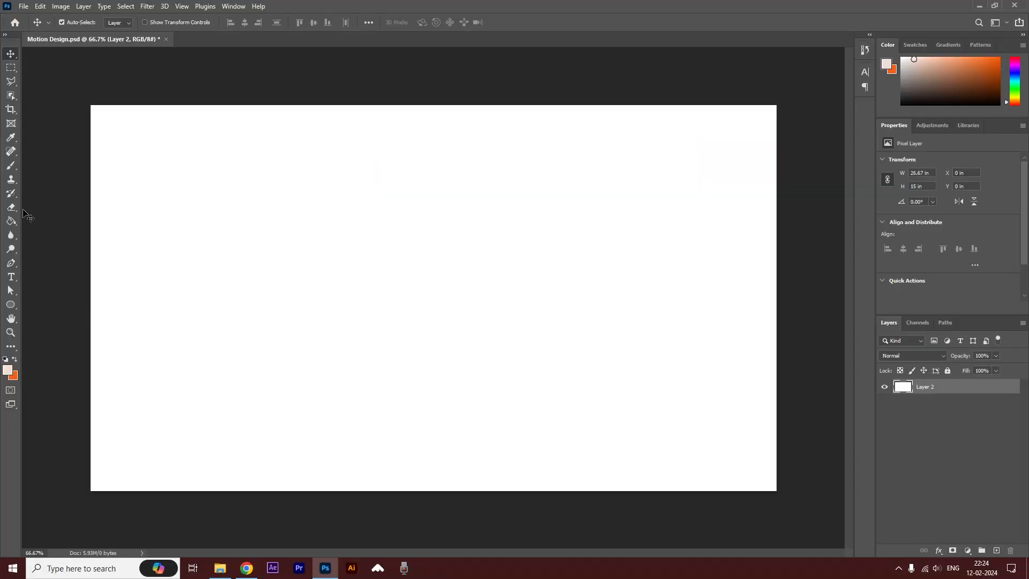
- Fill Layer 2 with the peach foreground colour f3ded2 and lock the layer
{"action": "key", "text": "i"}
{"action": "left_click", "coordinate": [7, 370]}
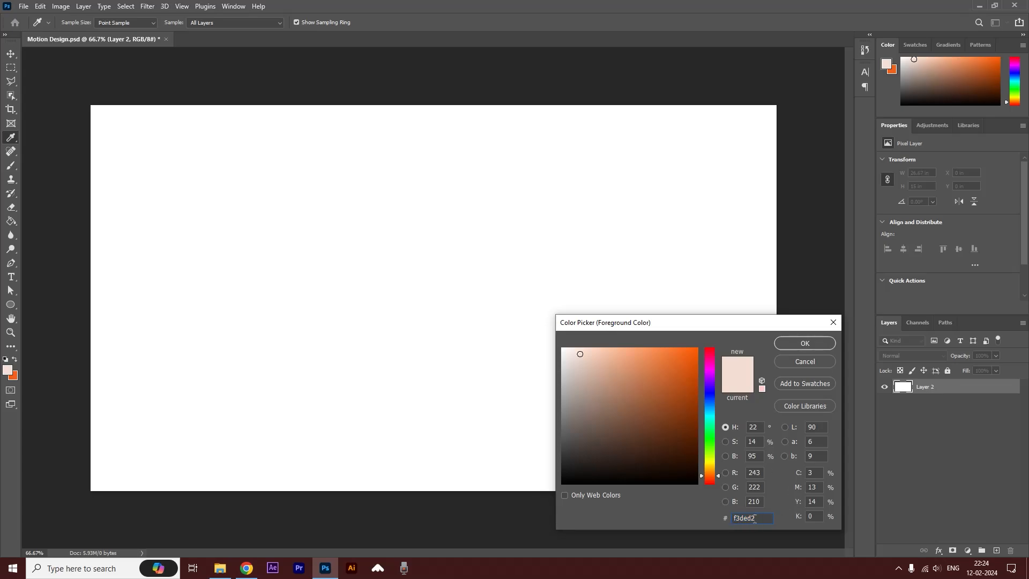
{"action": "left_click", "coordinate": [793, 344]}
{"action": "key", "text": "g"}
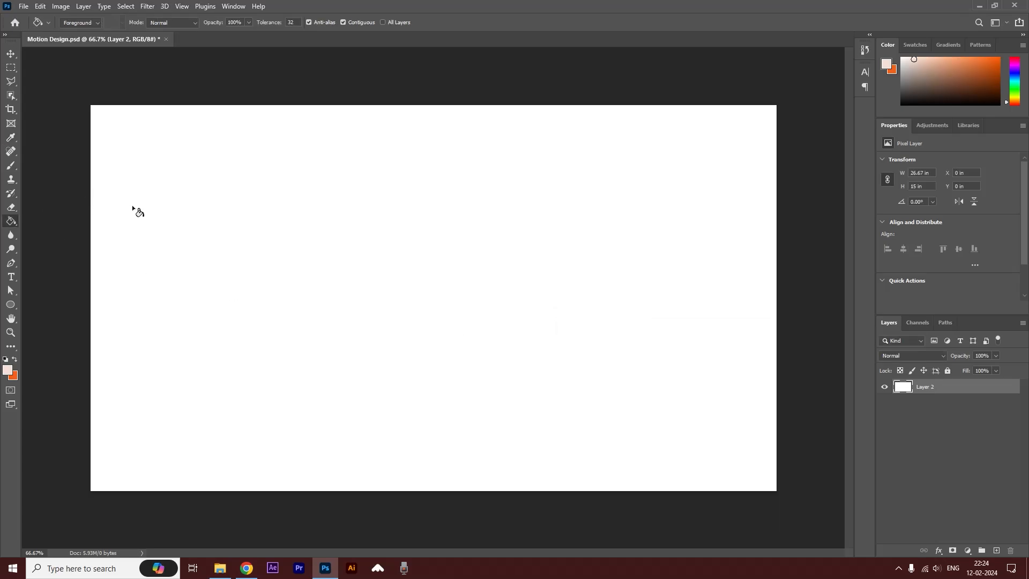
{"action": "left_click", "coordinate": [268, 270]}
{"action": "left_click", "coordinate": [11, 54]}
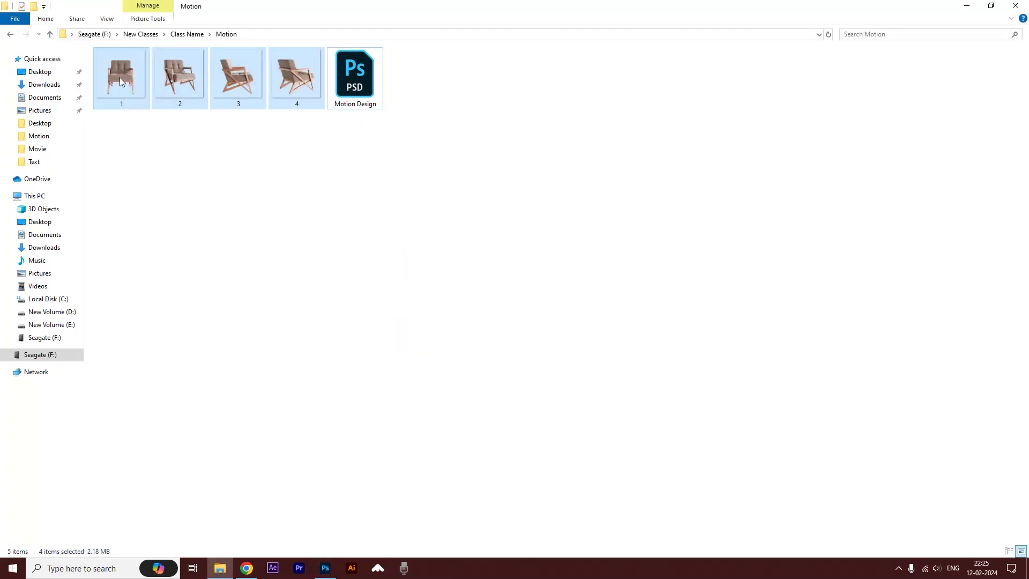
- Place the four chair images 1, 2, 3 and 4 from the Motion folder into the document as separate layers
{"action": "left_click_drag", "start_coordinate": [120, 81], "coordinate": [230, 377]}
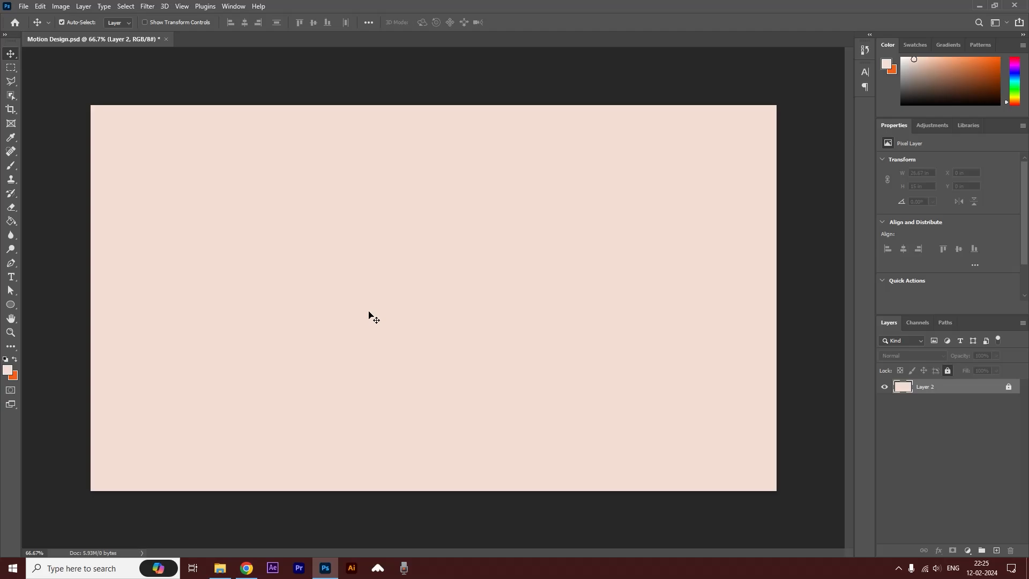
{"action": "left_click_drag", "start_coordinate": [370, 315], "coordinate": [369, 314]}
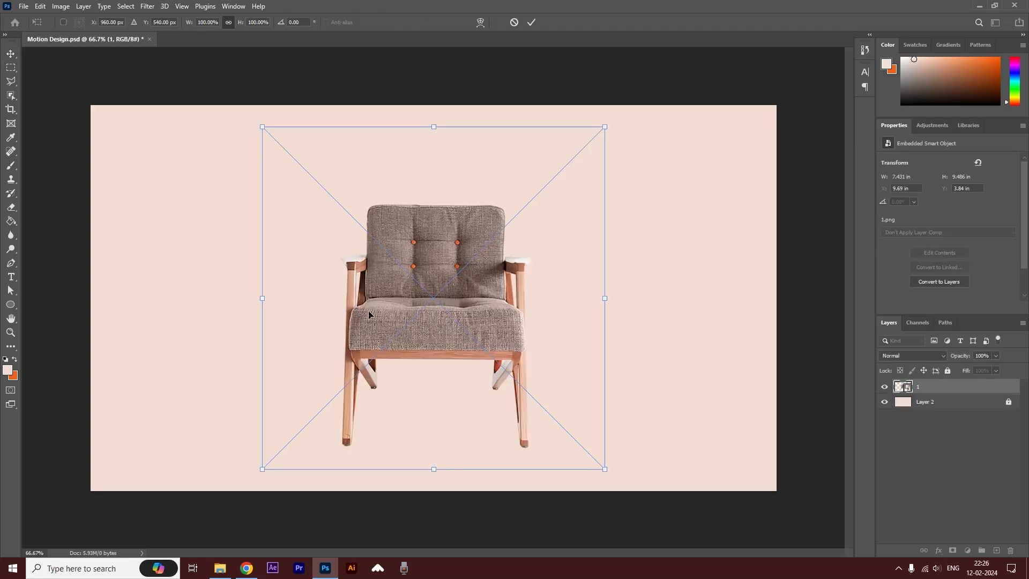
{"action": "key", "text": "Return"}
{"action": "key", "text": "Return"}
{"action": "key", "text": "Return"}
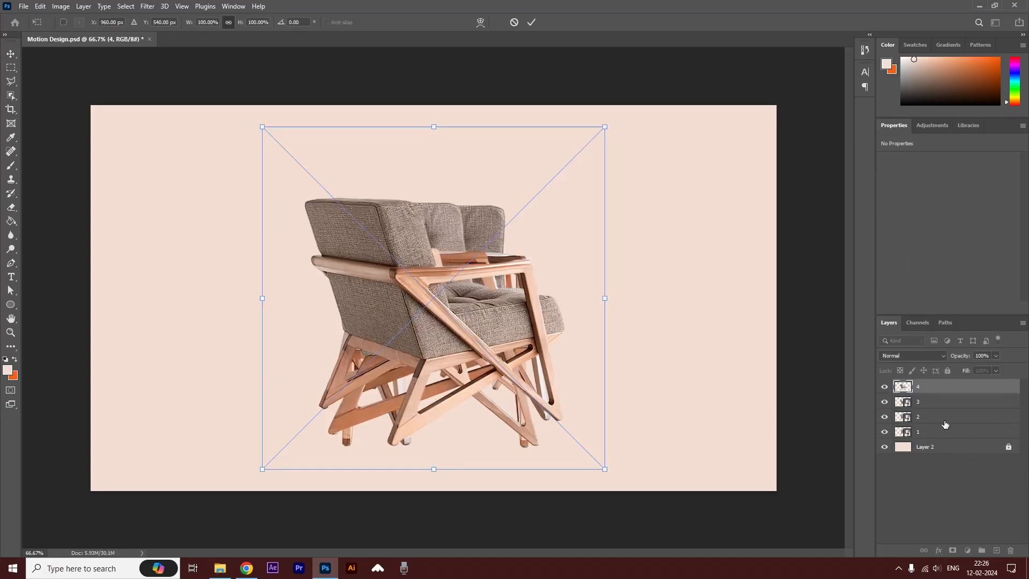
{"action": "key", "text": "Return"}
- Hide layer 1, duplicate layer 4, and flip the copy horizontally while shifting it to the left of the original chair
{"action": "left_click", "coordinate": [885, 433]}
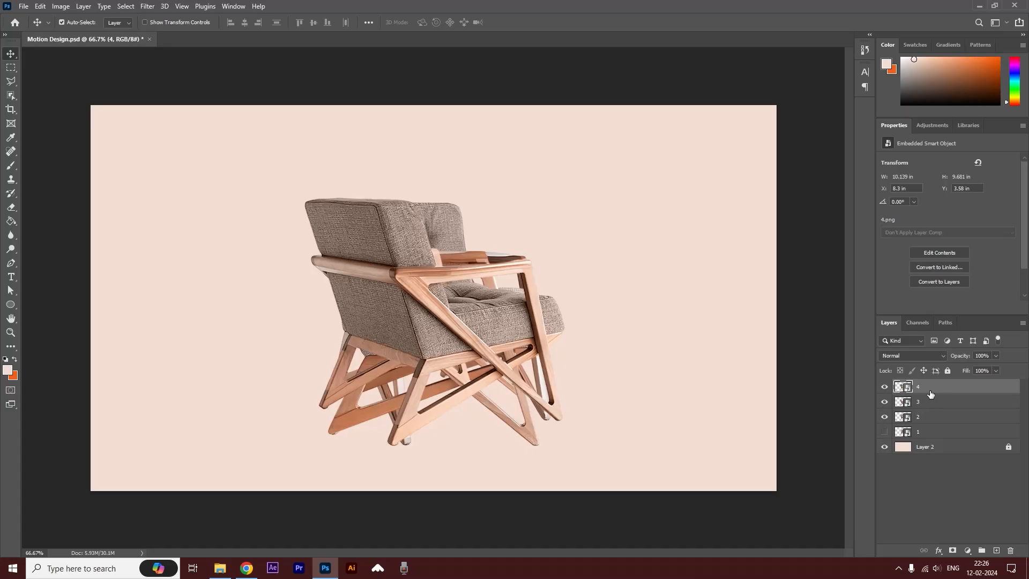
{"action": "left_click_drag", "start_coordinate": [931, 392], "coordinate": [997, 551]}
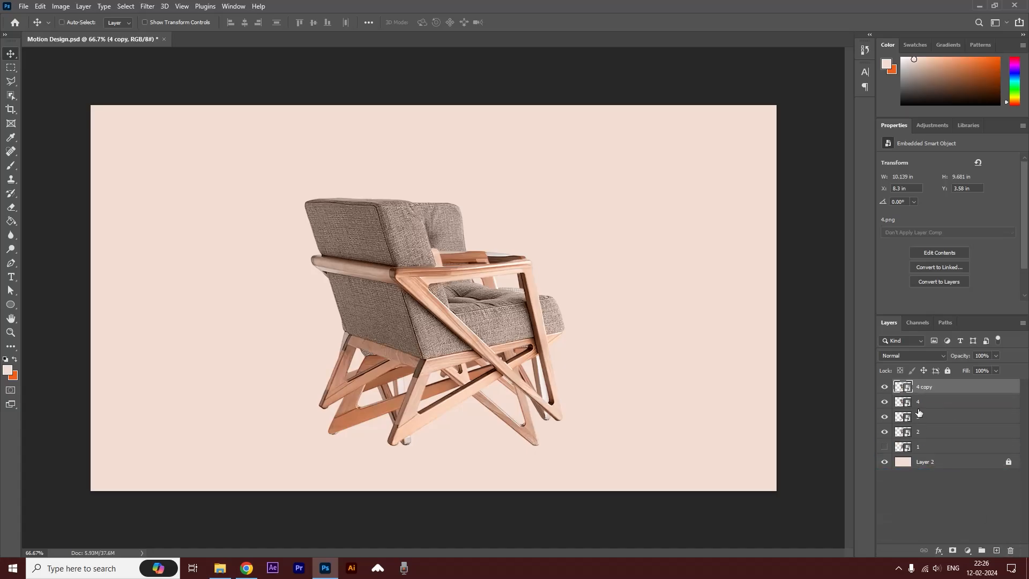
{"action": "key", "text": "ctrl+t"}
{"action": "right_click", "coordinate": [440, 296]}
{"action": "left_click", "coordinate": [485, 493]}
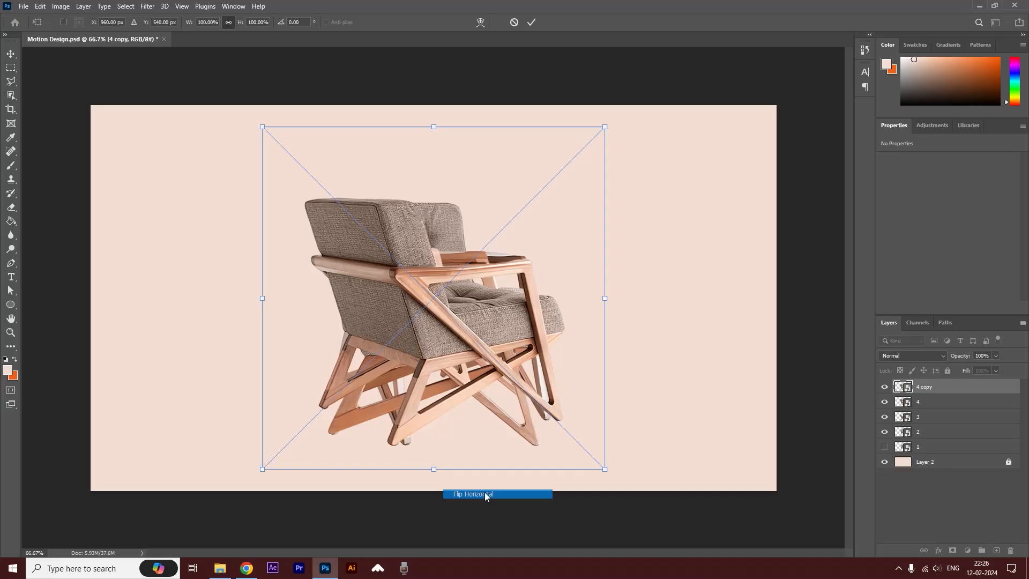
{"action": "left_click_drag", "start_coordinate": [468, 297], "coordinate": [305, 281]}
{"action": "key", "text": "Return"}
- Hide layer 4 and its copy, duplicate layer 3, and flip the new copy horizontally
{"action": "left_click", "coordinate": [884, 387]}
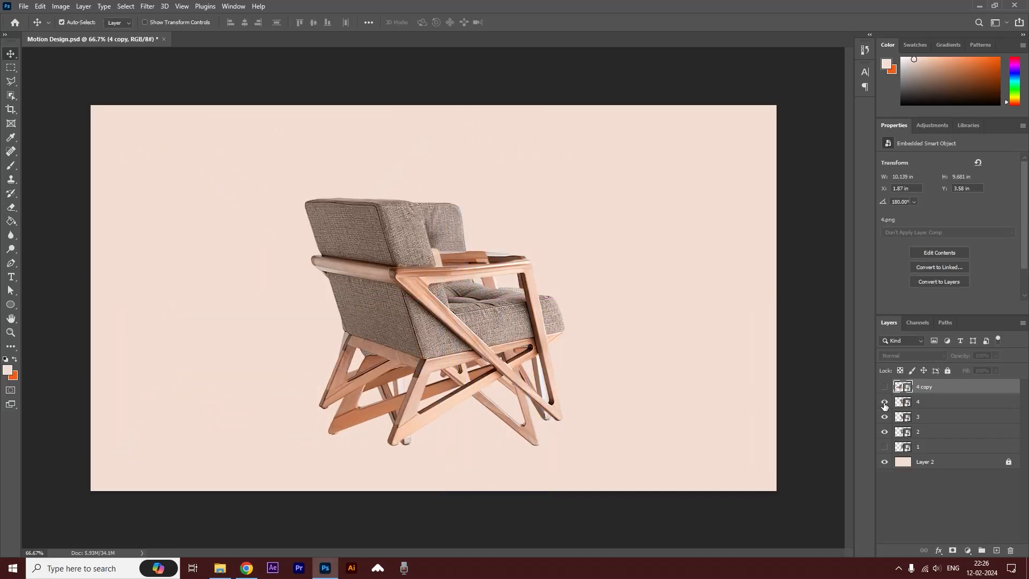
{"action": "left_click", "coordinate": [884, 401]}
{"action": "left_click", "coordinate": [921, 422]}
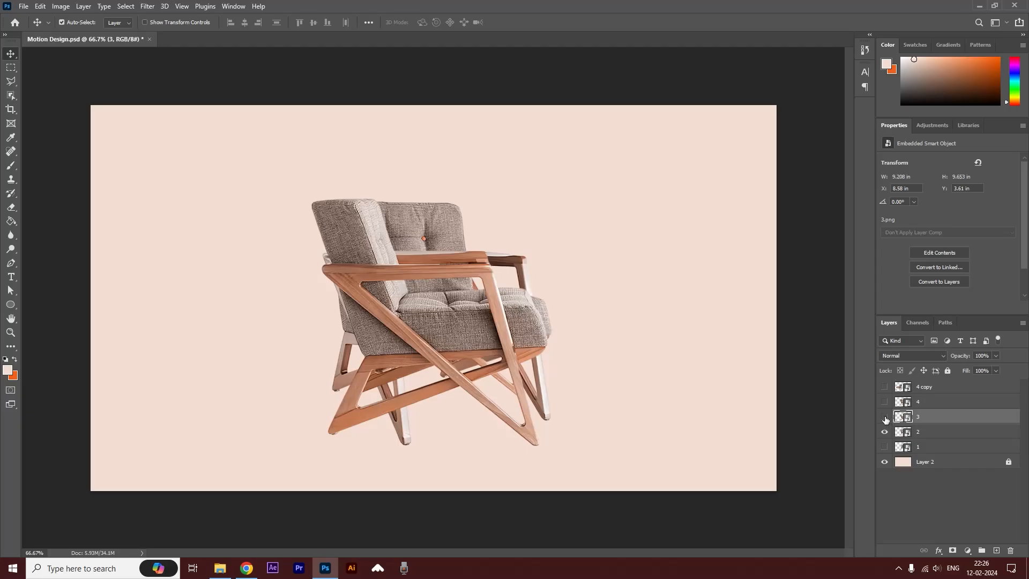
{"action": "left_click", "coordinate": [884, 418]}
{"action": "left_click_drag", "start_coordinate": [918, 421], "coordinate": [996, 543]}
{"action": "key", "text": "ctrl+t"}
{"action": "right_click", "coordinate": [455, 316]}
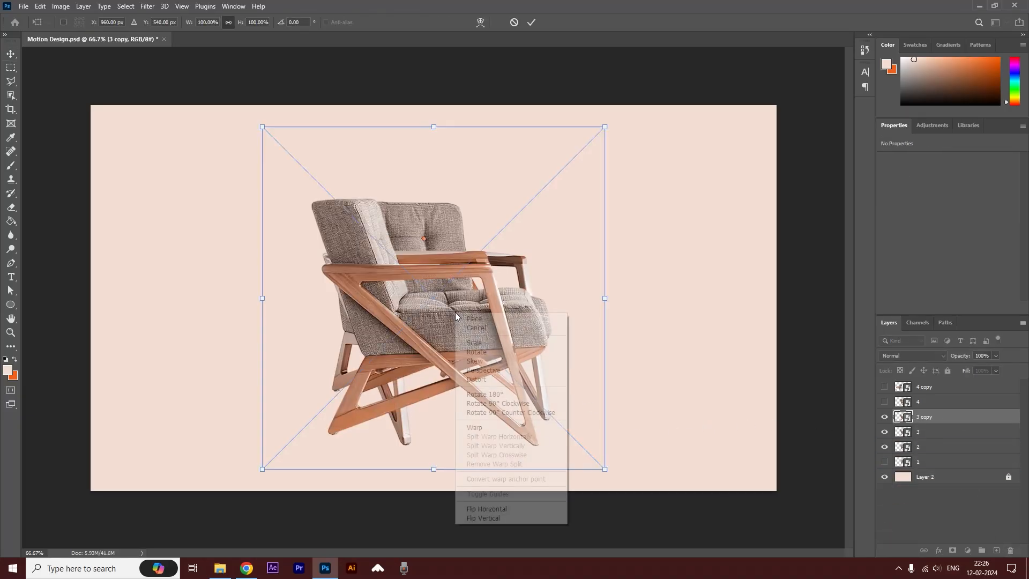
{"action": "left_click", "coordinate": [486, 509]}
{"action": "mouse_move", "coordinate": [449, 307]}
{"action": "left_mouse_down"}
{"action": "mouse_move", "coordinate": [281, 304]}
{"action": "mouse_move", "coordinate": [446, 313]}
{"action": "left_mouse_up"}
{"action": "key", "text": "Return"}
- Hide layer 3 and its copy, duplicate layer 2, and flip the new copy horizontally
{"action": "left_click_drag", "start_coordinate": [884, 418], "coordinate": [995, 549]}
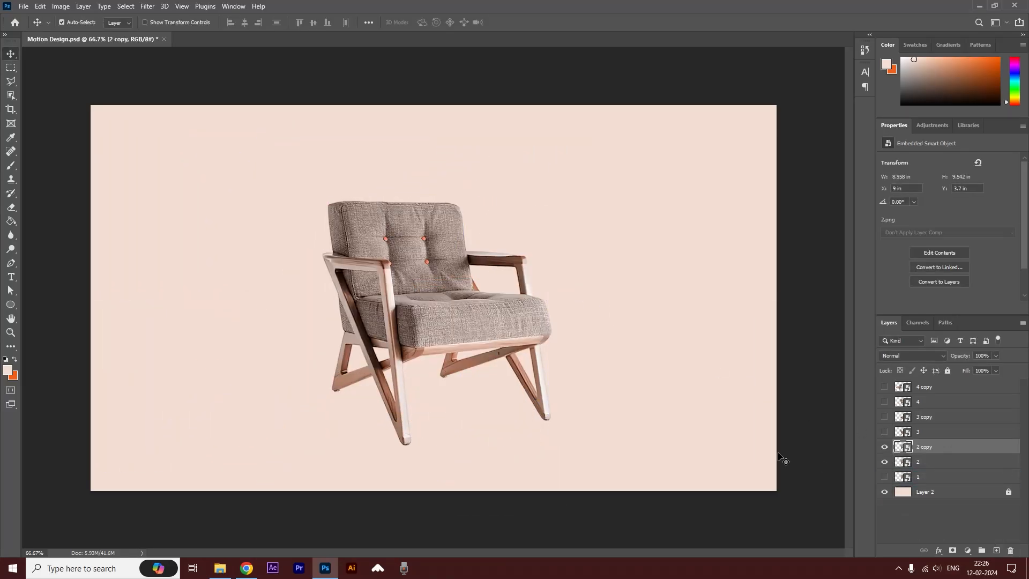
{"action": "key", "text": "ctrl+t"}
{"action": "right_click", "coordinate": [457, 283]}
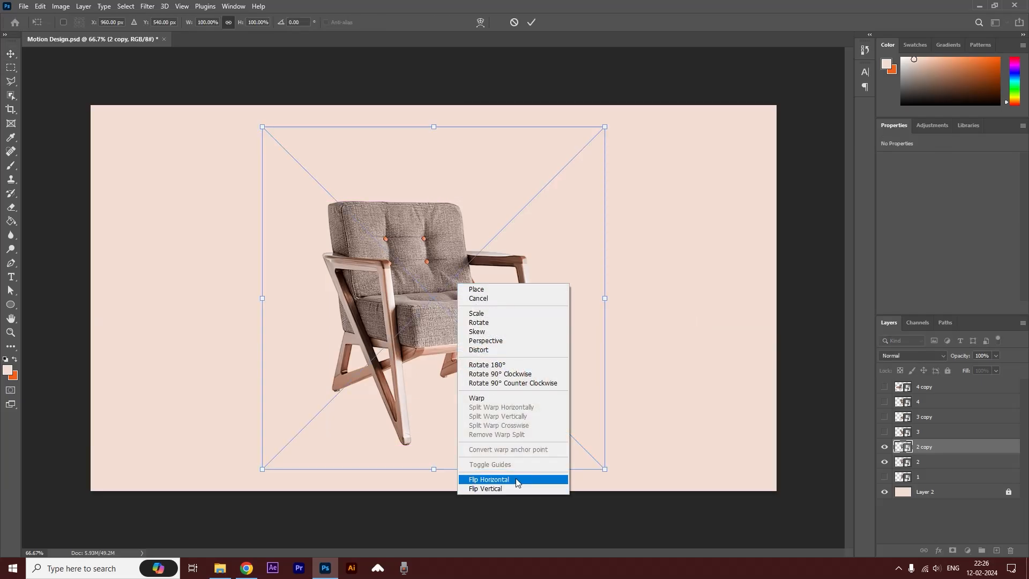
{"action": "left_click", "coordinate": [516, 482]}
{"action": "key", "text": "Return"}
- Show all seven chair layers, centre them horizontally and vertically on the canvas, and deselect
{"action": "left_click_drag", "start_coordinate": [884, 391], "coordinate": [885, 477]}
{"action": "left_click", "coordinate": [929, 390]}
{"action": "left_click", "coordinate": [933, 478], "text": "shift"}
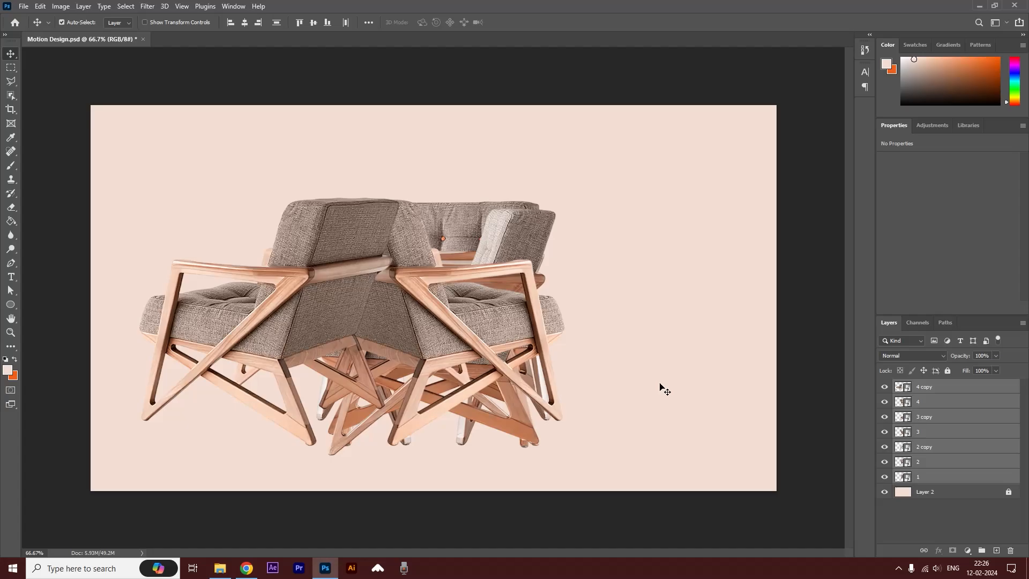
{"action": "key", "text": "ctrl+a"}
{"action": "left_click", "coordinate": [244, 22]}
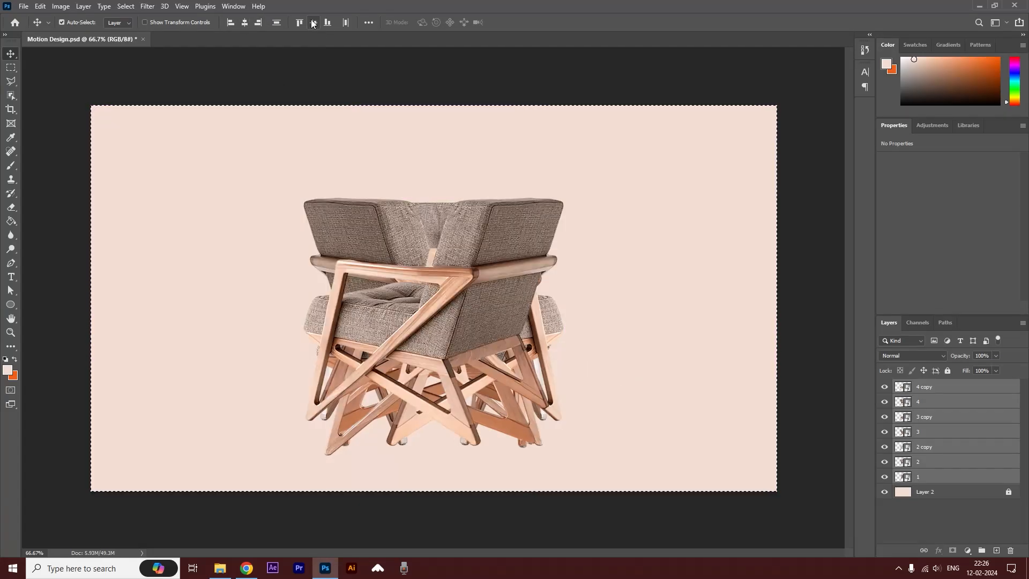
{"action": "left_click", "coordinate": [314, 22]}
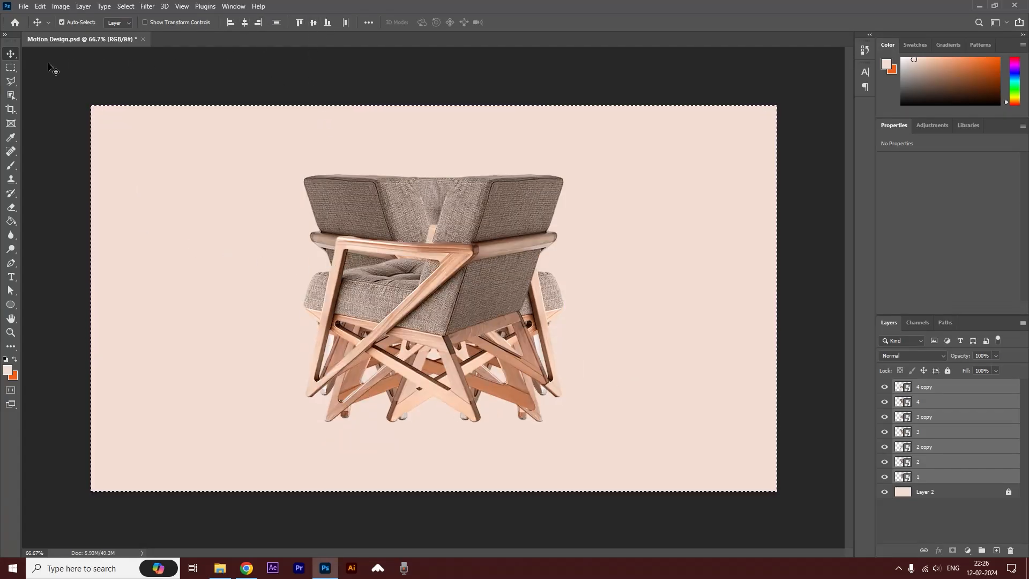
{"action": "left_click", "coordinate": [245, 89]}
{"action": "key", "text": "ctrl+d"}
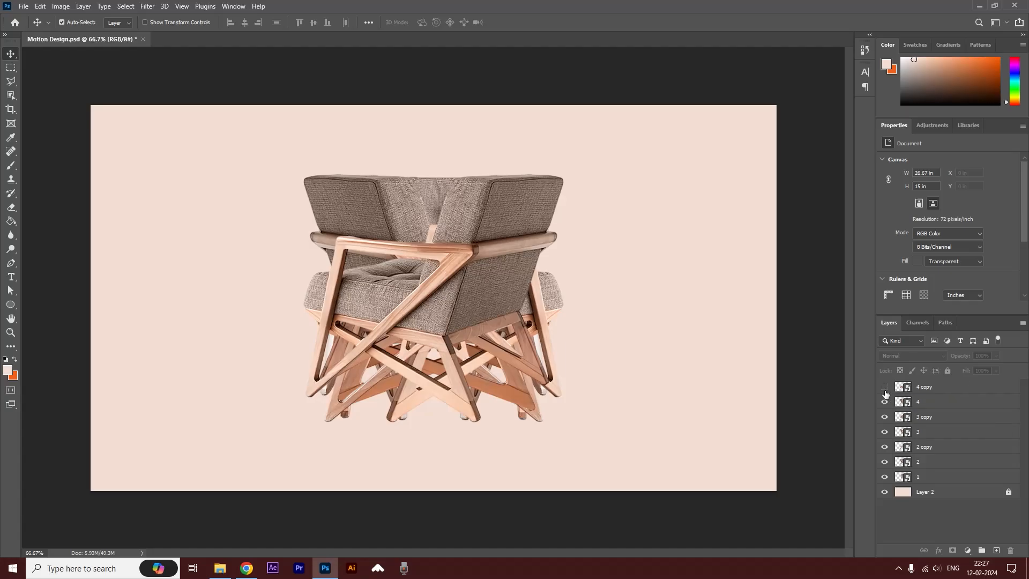
- Hide every chair layer except layers 1 and 2
{"action": "left_click_drag", "start_coordinate": [885, 386], "coordinate": [885, 477]}
{"action": "left_click", "coordinate": [885, 477]}
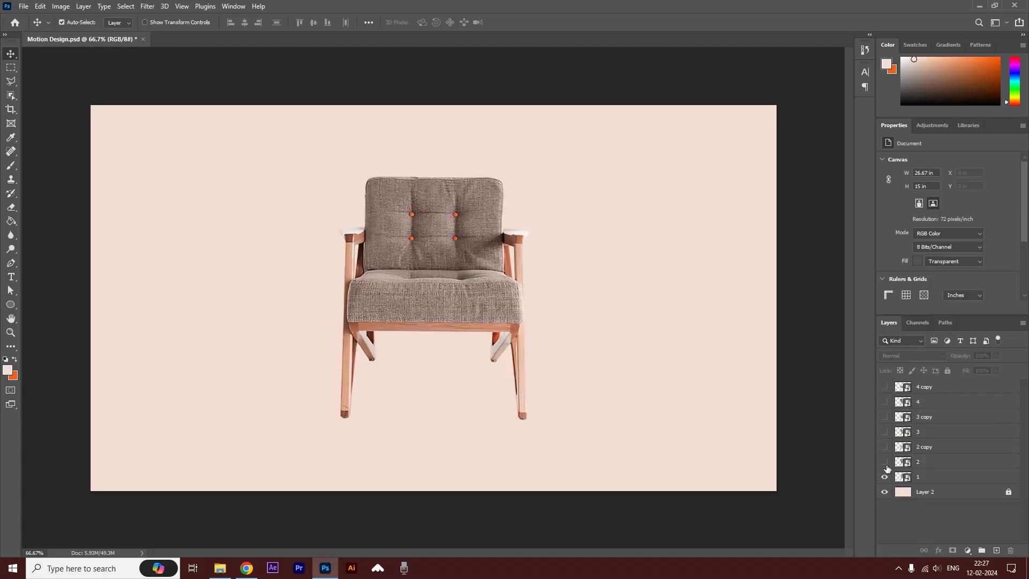
{"action": "left_click", "coordinate": [885, 462]}
- Compare the chair angles of 2 copy and 3, then move layer 3 directly above layer 2 and keep it shown
{"action": "left_click", "coordinate": [935, 448]}
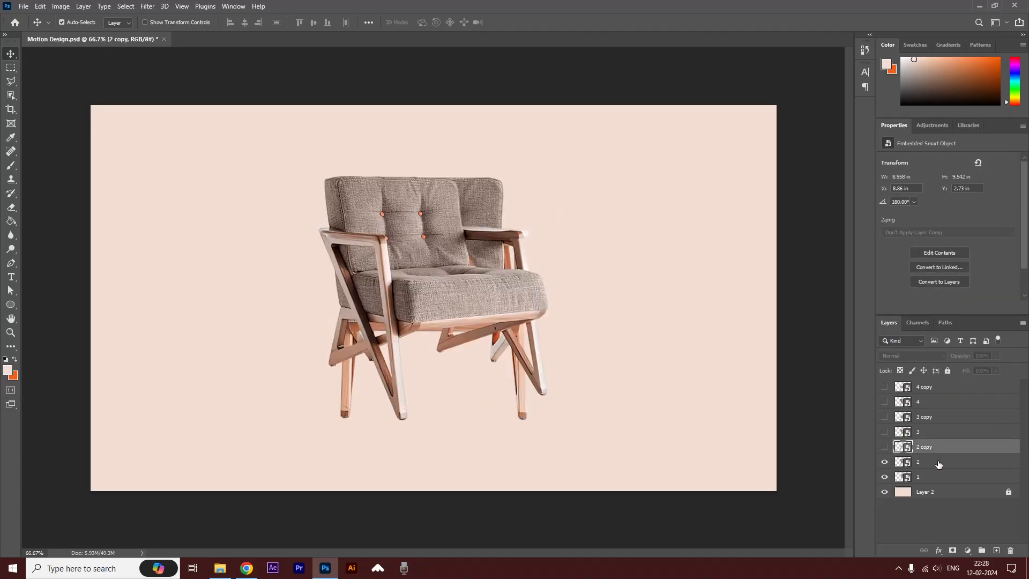
{"action": "left_click", "coordinate": [885, 447]}
{"action": "left_click", "coordinate": [884, 446]}
{"action": "left_click", "coordinate": [885, 432]}
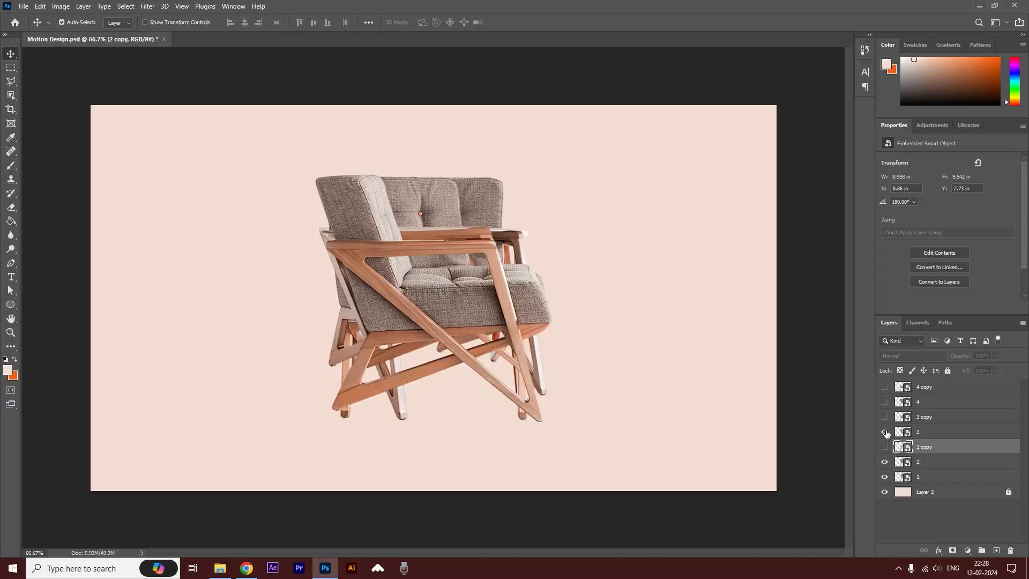
{"action": "mouse_move", "coordinate": [903, 432]}
{"action": "left_mouse_down"}
{"action": "mouse_move", "coordinate": [911, 456]}
{"action": "mouse_move", "coordinate": [902, 451]}
{"action": "left_mouse_up"}
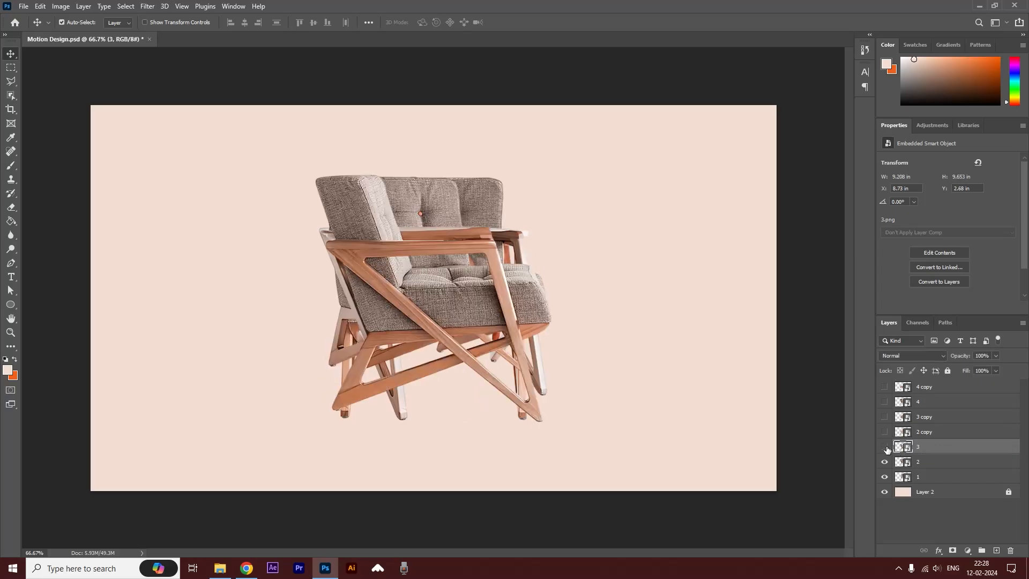
{"action": "left_click", "coordinate": [885, 447]}
{"action": "left_click", "coordinate": [884, 447]}
- Move the layer 2 copy up in the stack to sit directly below 4 copy, and keep it hidden
{"action": "left_click", "coordinate": [885, 432]}
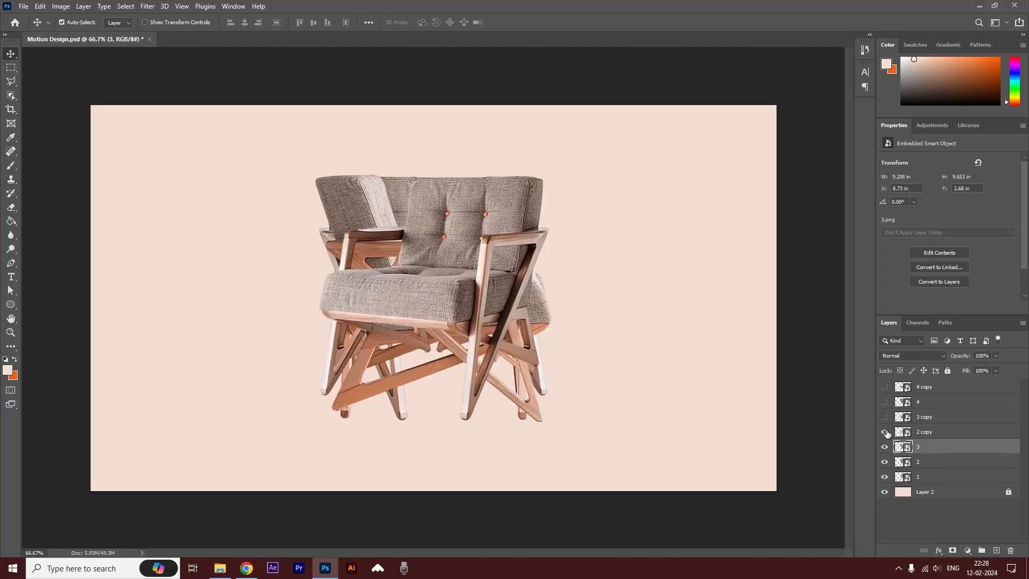
{"action": "left_click", "coordinate": [885, 432]}
{"action": "left_click_drag", "start_coordinate": [926, 433], "coordinate": [925, 395]}
{"action": "left_click", "coordinate": [884, 432]}
{"action": "left_click", "coordinate": [885, 432]}
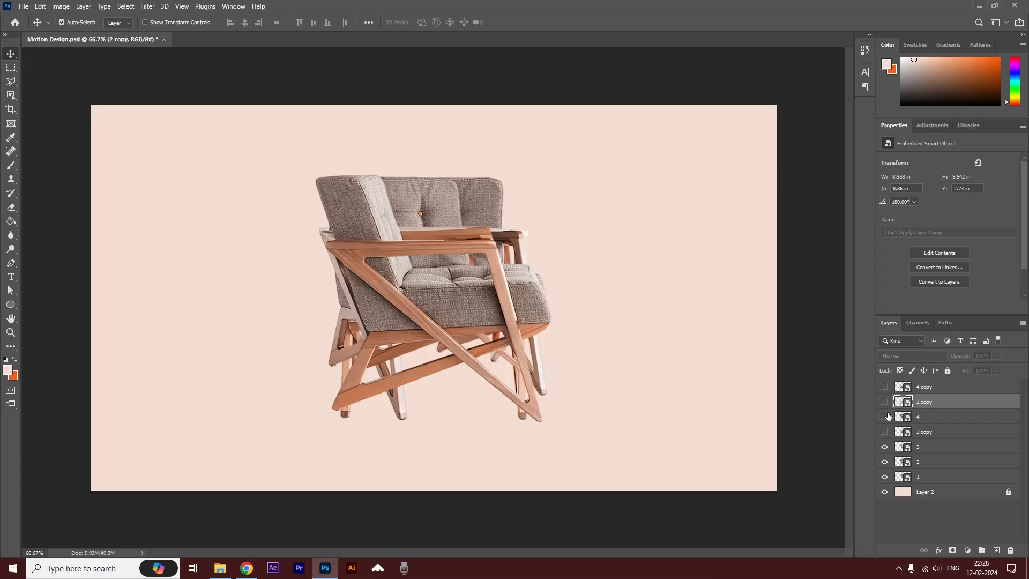
- Show layer 4 and move it directly above layer 3, keeping 3 copy hidden above it
{"action": "left_click", "coordinate": [885, 417]}
{"action": "left_click_drag", "start_coordinate": [935, 420], "coordinate": [947, 438]}
{"action": "left_click", "coordinate": [885, 417]}
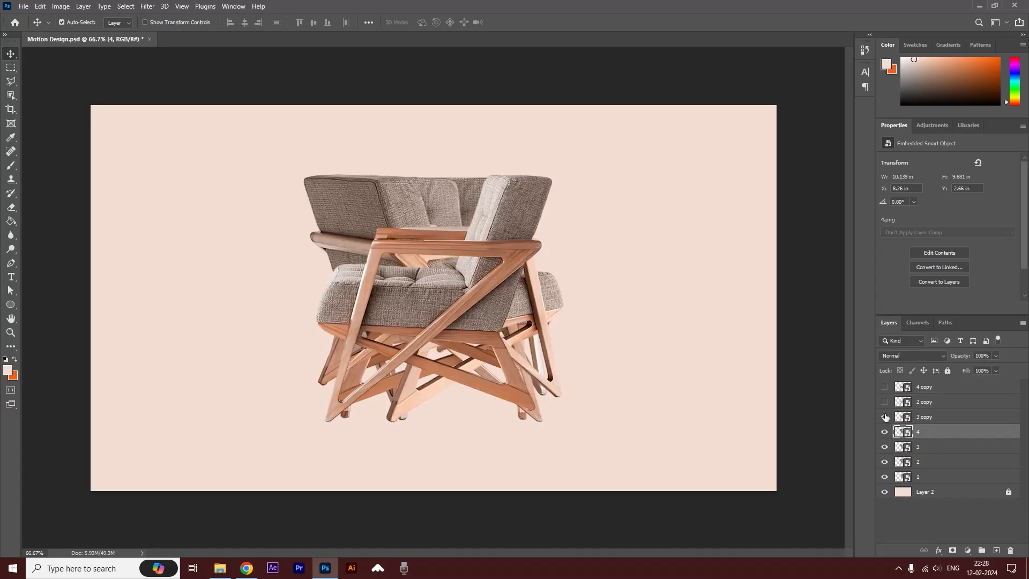
{"action": "left_click", "coordinate": [885, 416]}
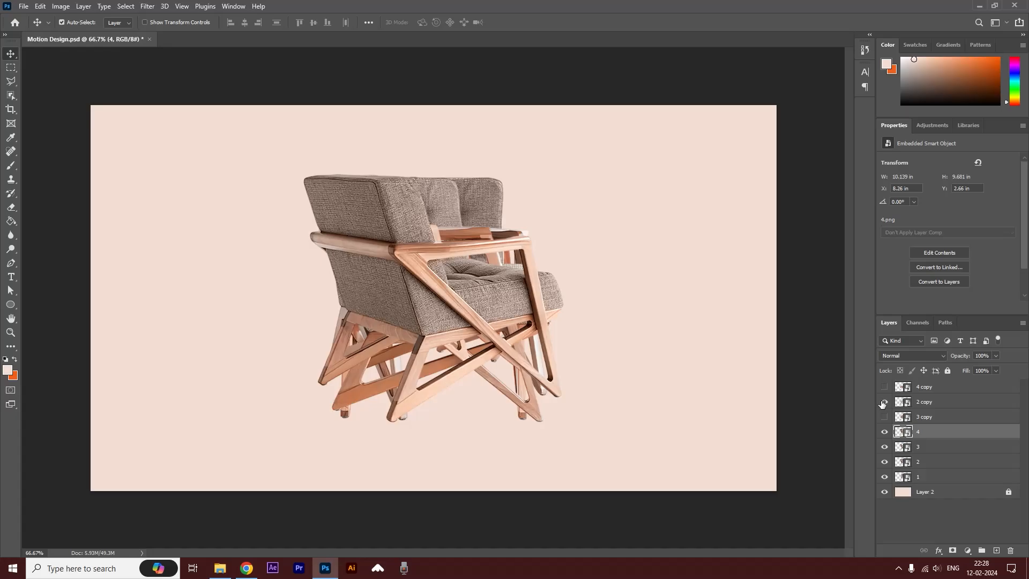
- Check the angles of 2 copy and 4 copy, then move 4 copy directly above layer 4 and show it
{"action": "left_click", "coordinate": [883, 403]}
{"action": "left_click", "coordinate": [883, 403]}
{"action": "left_click", "coordinate": [887, 387]}
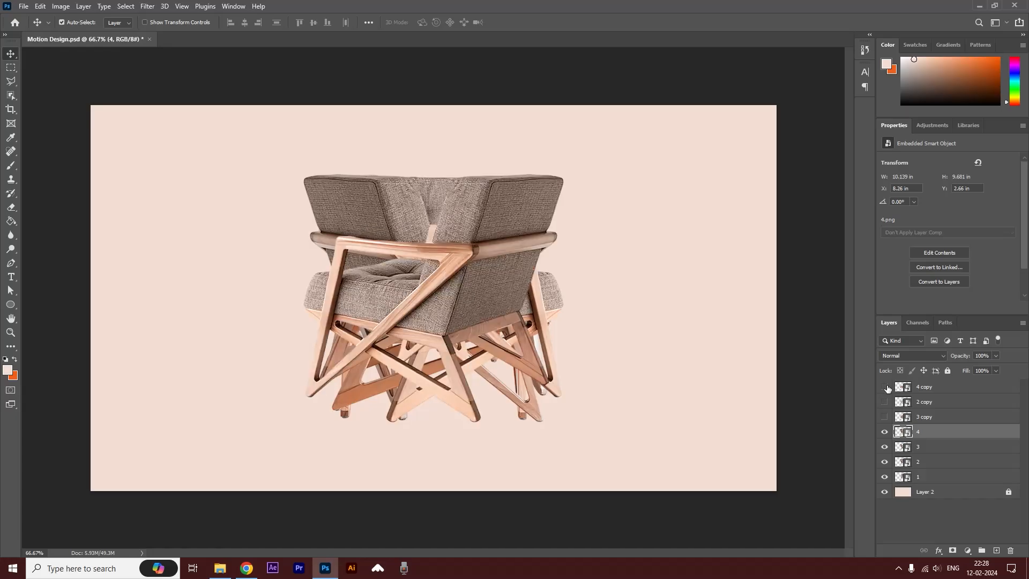
{"action": "left_click", "coordinate": [887, 388]}
{"action": "left_click_drag", "start_coordinate": [935, 387], "coordinate": [948, 424]}
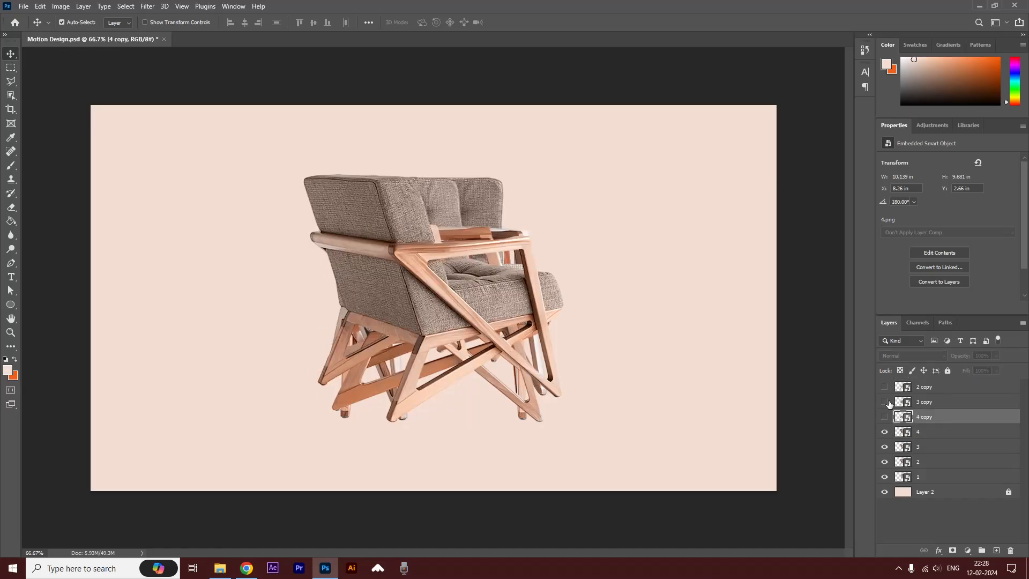
{"action": "left_click", "coordinate": [885, 417]}
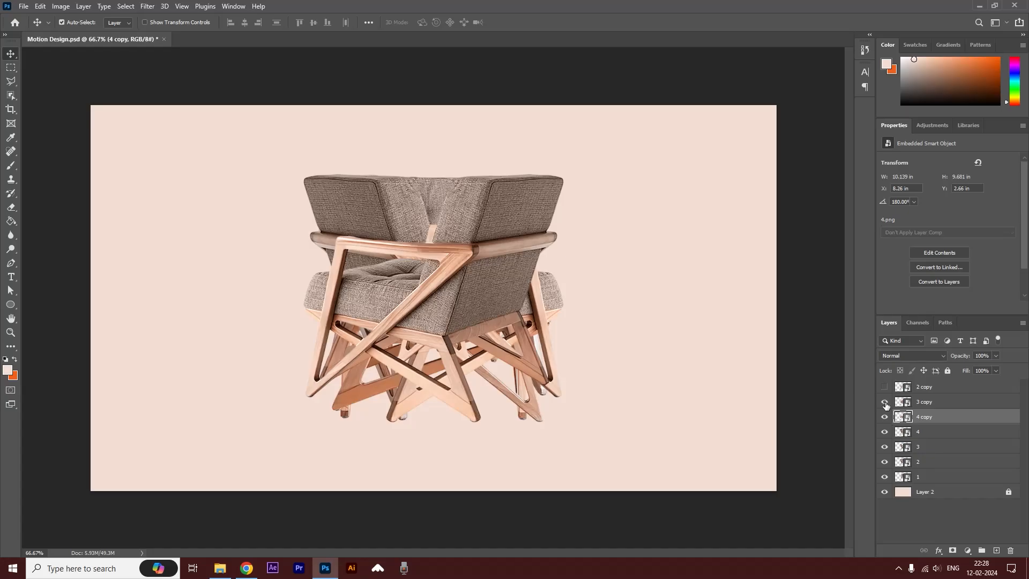
- Rename the layer 4 copy as 5, then show the layer 3 copy and rename it as 6
{"action": "left_click", "coordinate": [885, 403]}
{"action": "double_click", "coordinate": [924, 417]}
{"action": "left_click", "coordinate": [933, 401]}
{"action": "left_click", "coordinate": [885, 402]}
{"action": "left_click", "coordinate": [885, 406]}
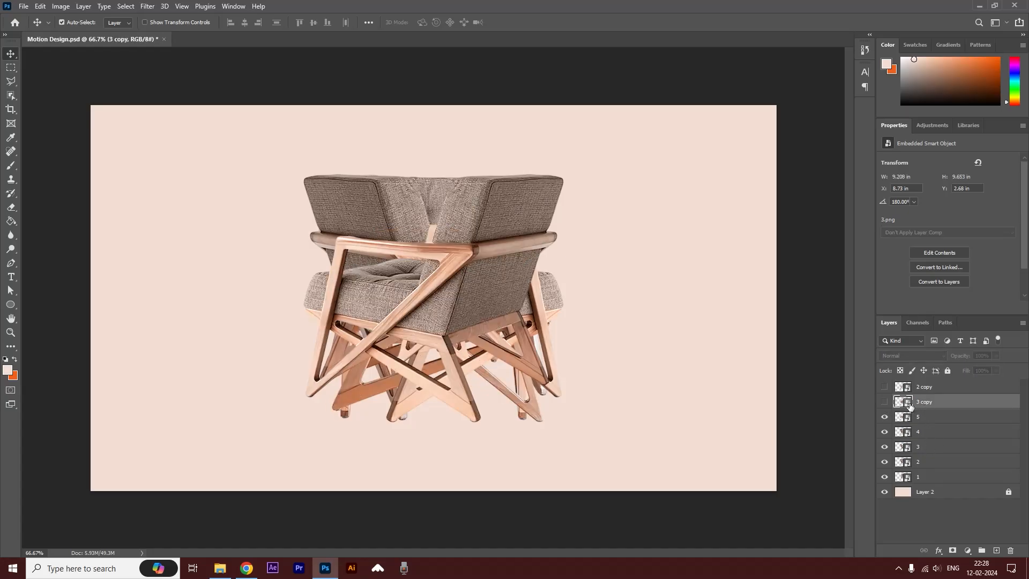
{"action": "left_click", "coordinate": [885, 406]}
{"action": "double_click", "coordinate": [925, 403]}
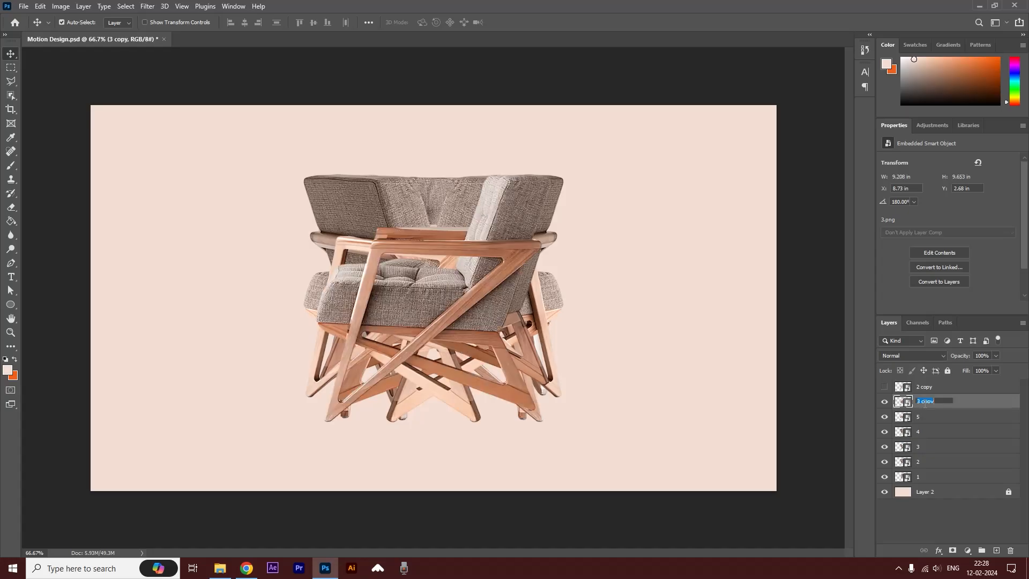
- Rename the layer 2 copy as 7 and show it
{"action": "double_click", "coordinate": [926, 387]}
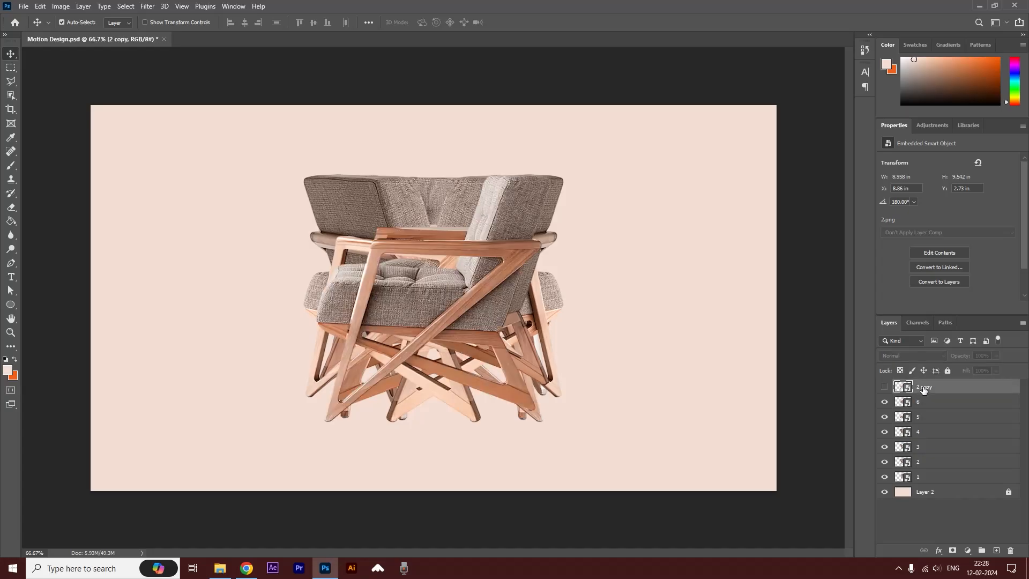
{"action": "type", "text": "7"}
{"action": "key", "text": "Return"}
- Select chair layers 1 through 7 and hide layers 2 through 7
{"action": "left_click", "coordinate": [925, 477], "text": "shift"}
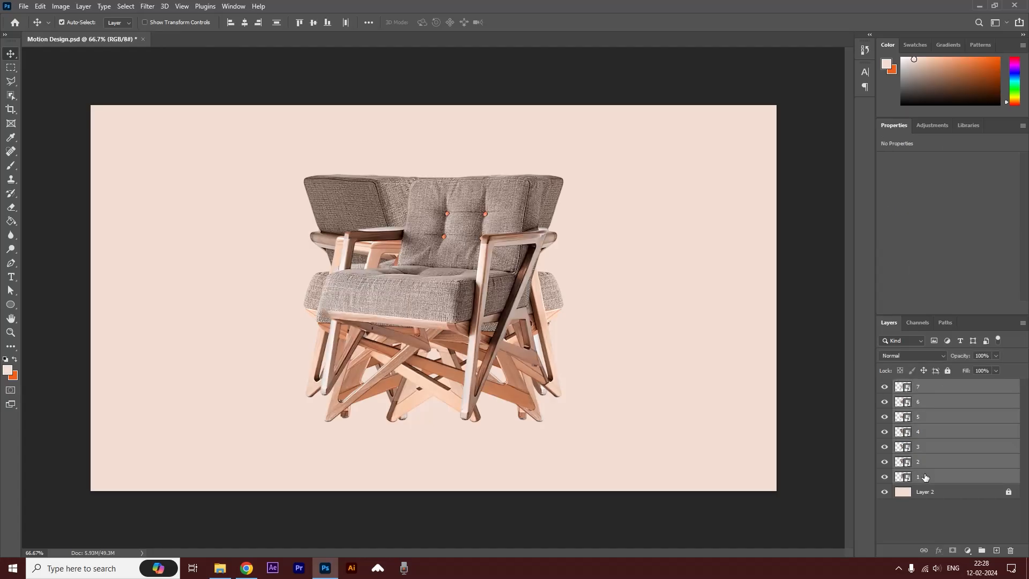
{"action": "left_click_drag", "start_coordinate": [885, 390], "coordinate": [886, 462]}
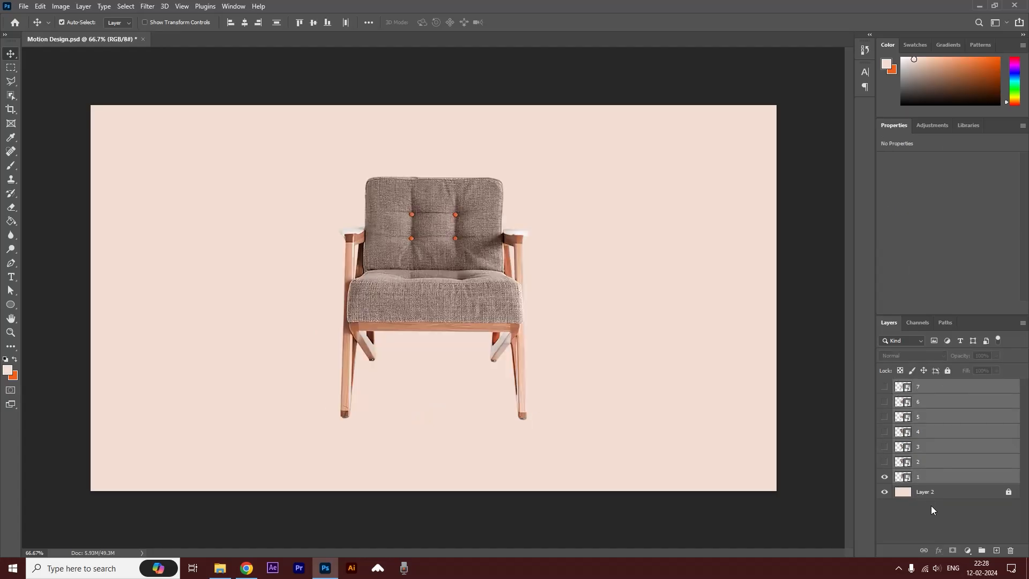
- Preview the chair rotation by showing layers 2 through 7 one at a time and hiding each previous angle
{"action": "left_click", "coordinate": [884, 461]}
{"action": "left_click", "coordinate": [885, 477]}
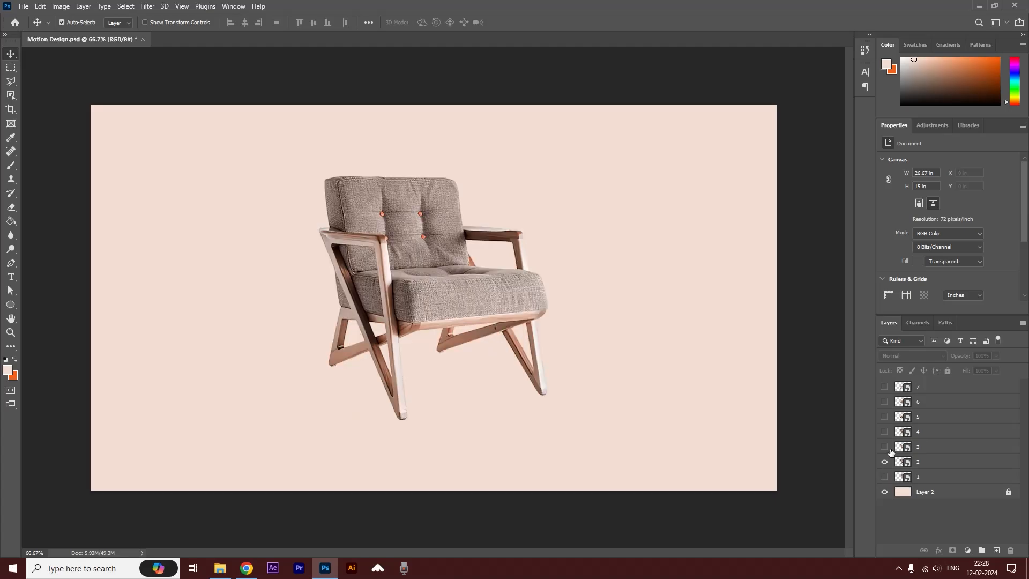
{"action": "left_click", "coordinate": [885, 446]}
{"action": "left_click", "coordinate": [884, 461]}
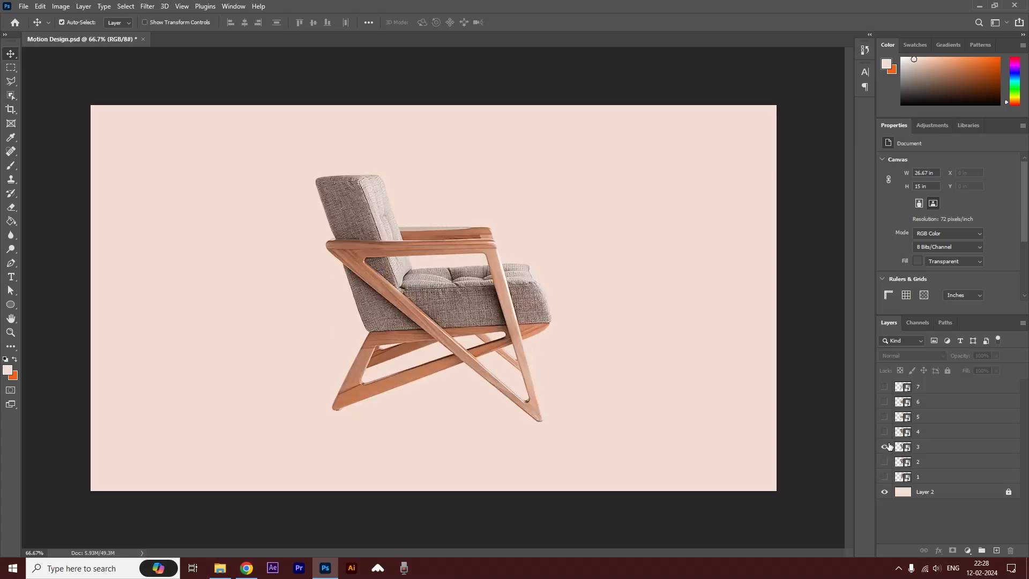
{"action": "left_click", "coordinate": [885, 446]}
{"action": "left_click", "coordinate": [884, 431]}
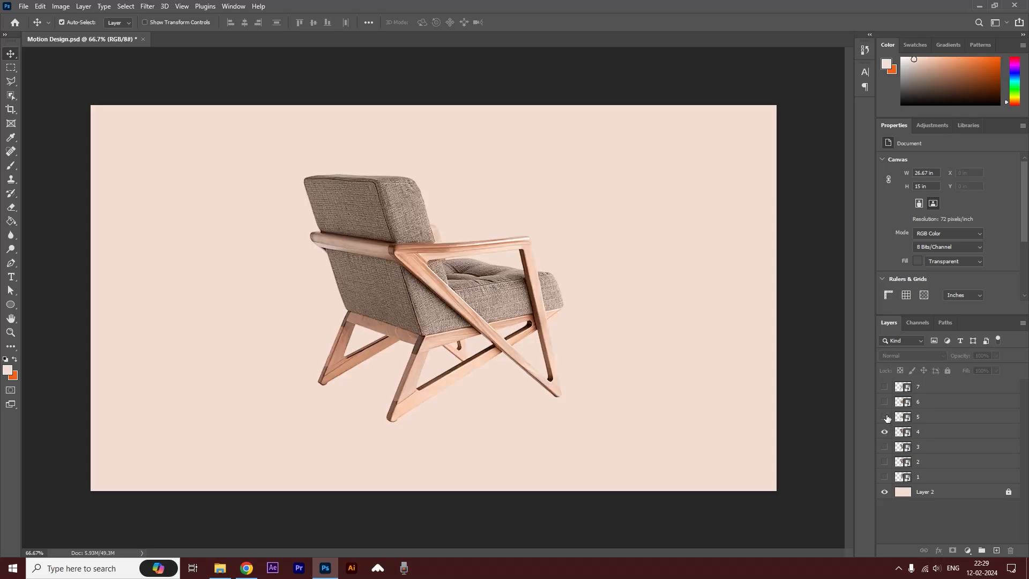
{"action": "left_click", "coordinate": [885, 417]}
{"action": "left_click", "coordinate": [885, 431]}
{"action": "left_click", "coordinate": [885, 417]}
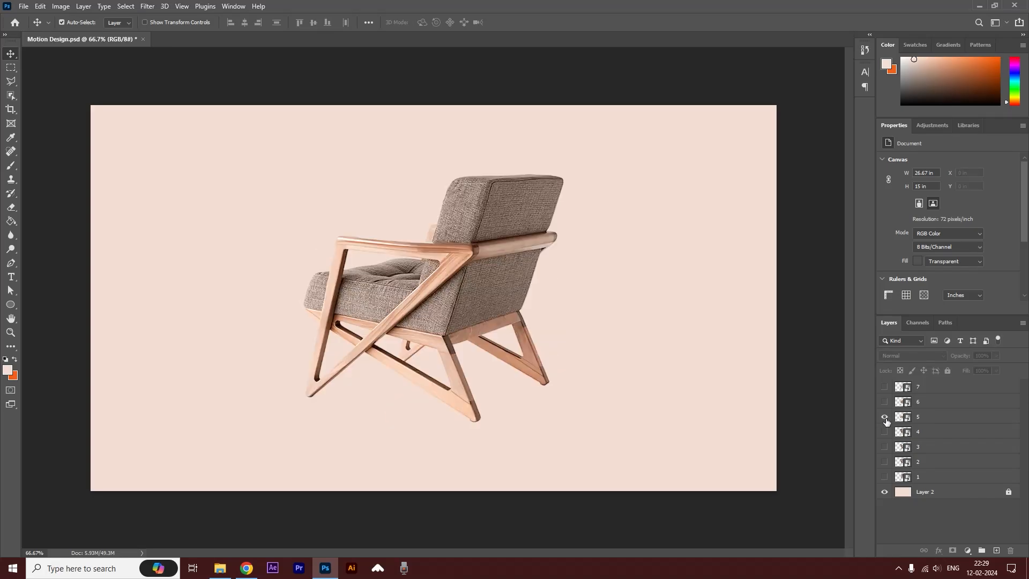
{"action": "left_click", "coordinate": [885, 417]}
{"action": "left_click", "coordinate": [885, 402]}
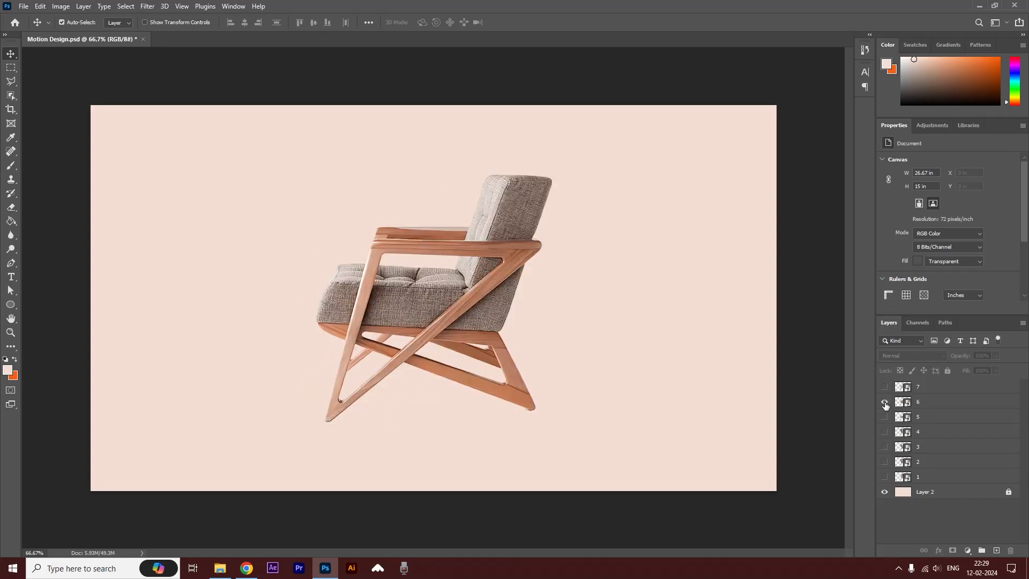
{"action": "left_click", "coordinate": [884, 402]}
{"action": "left_click", "coordinate": [885, 387]}
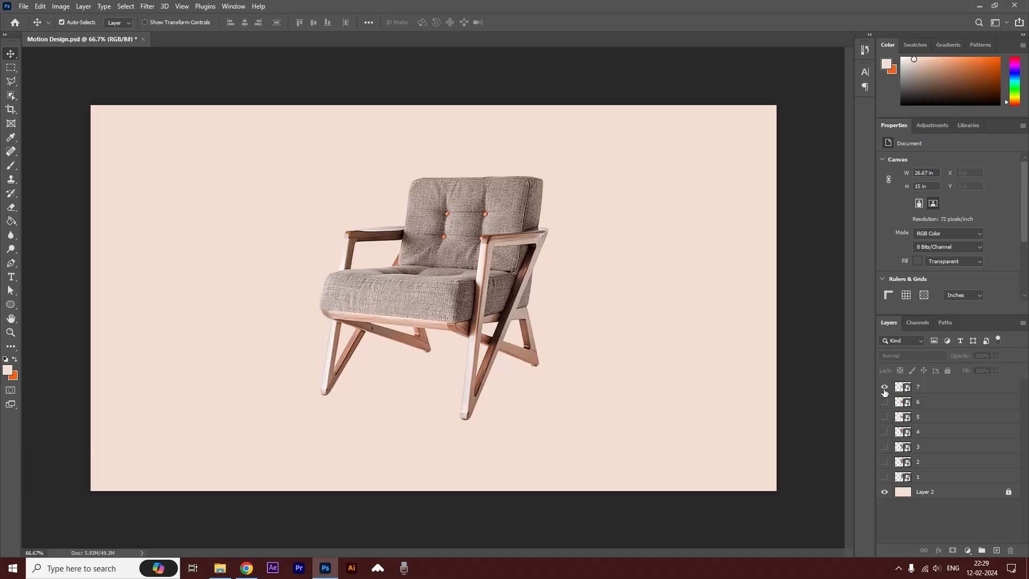
{"action": "left_click", "coordinate": [885, 389]}
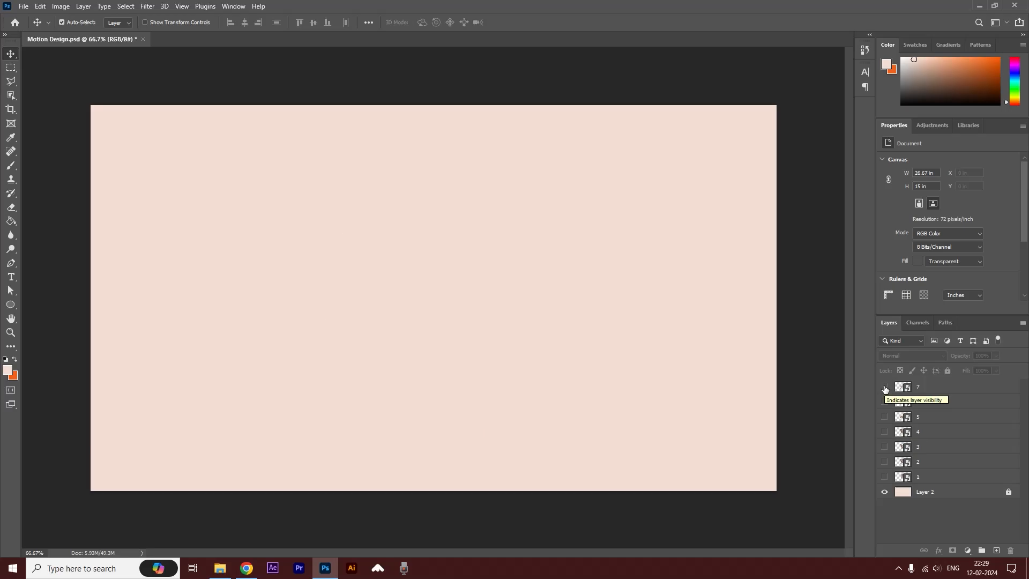
- Show chair layers 1 through 7 and group them
{"action": "left_click_drag", "start_coordinate": [884, 388], "coordinate": [885, 477]}
{"action": "left_click", "coordinate": [927, 464]}
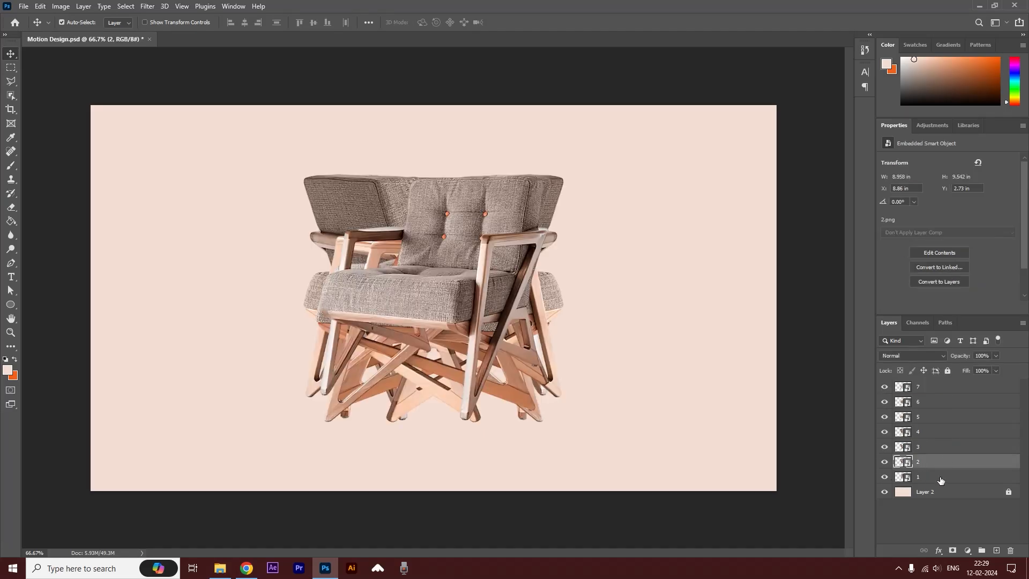
{"action": "left_click", "coordinate": [939, 478]}
{"action": "left_click", "coordinate": [951, 390], "text": "shift"}
{"action": "key", "text": "ctrl+g"}
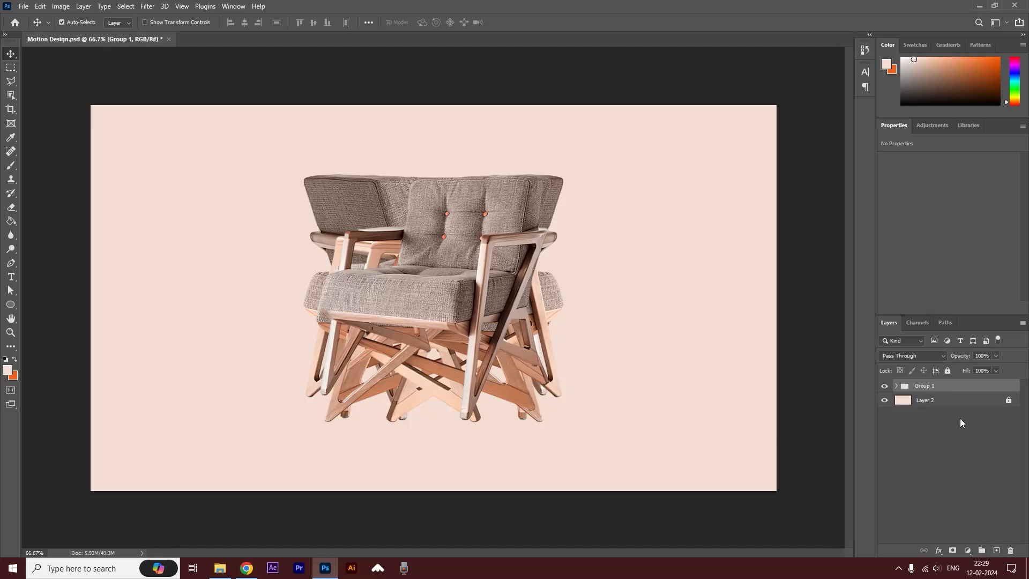
- Duplicate the chair group with the original hidden, and ungroup the copy into separate chair layers
{"action": "key", "text": "ctrl+j"}
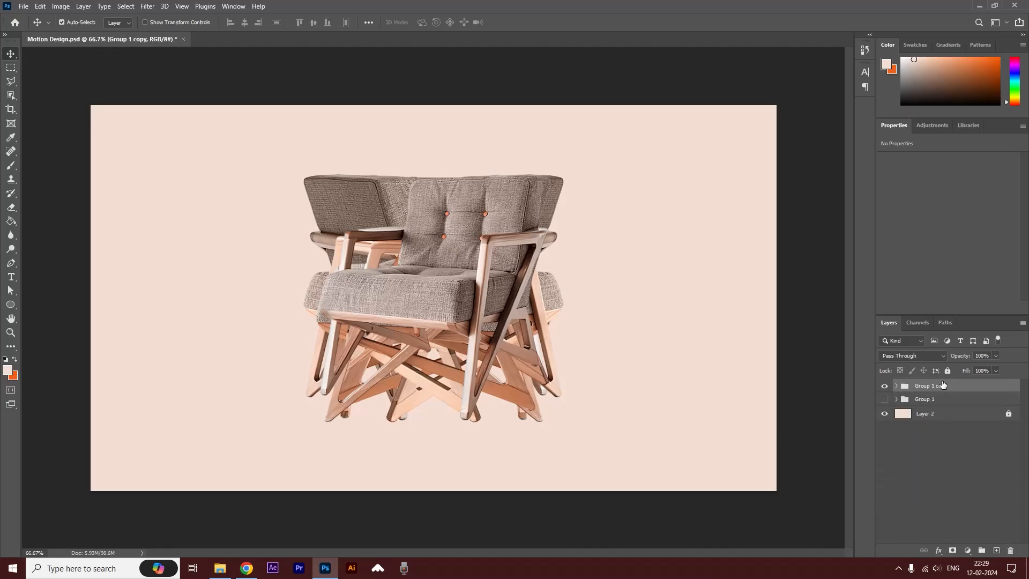
{"action": "right_click", "coordinate": [943, 384]}
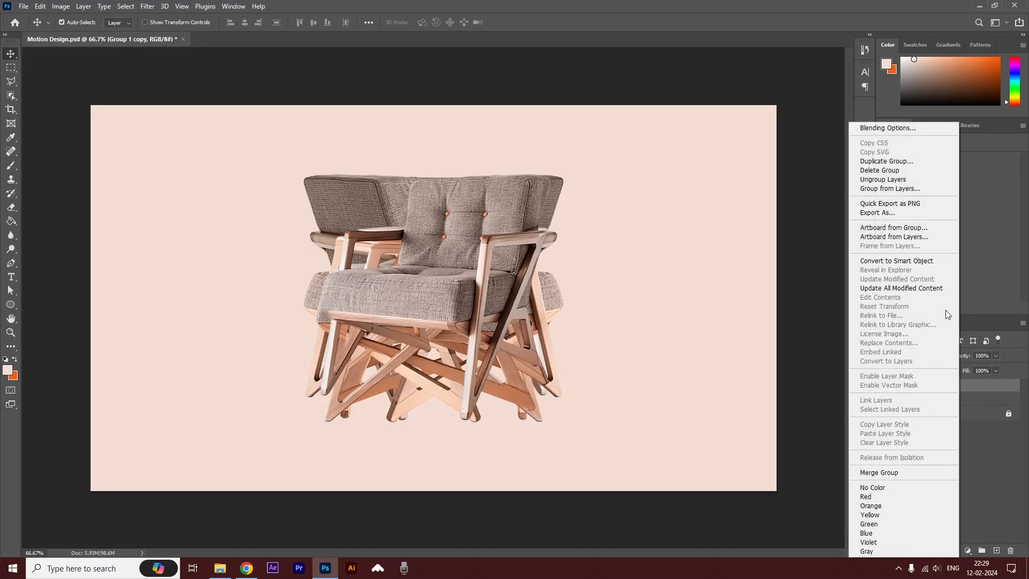
{"action": "left_click", "coordinate": [879, 179]}
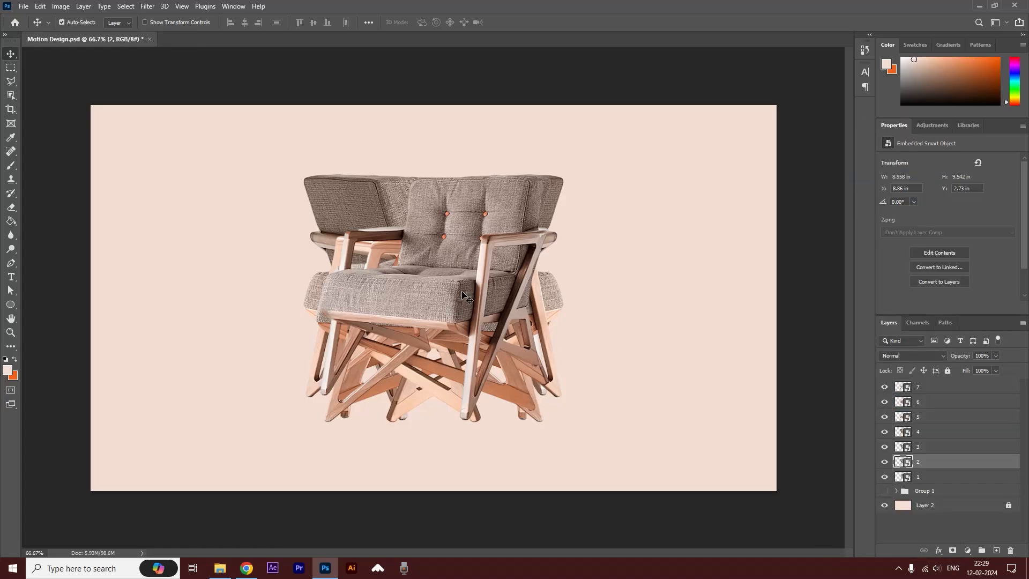
- Spread the overlapping chair layers across both sides of the canvas so the individual angles are separated
{"action": "left_click_drag", "start_coordinate": [477, 293], "coordinate": [217, 270]}
{"action": "left_click_drag", "start_coordinate": [421, 302], "coordinate": [652, 293]}
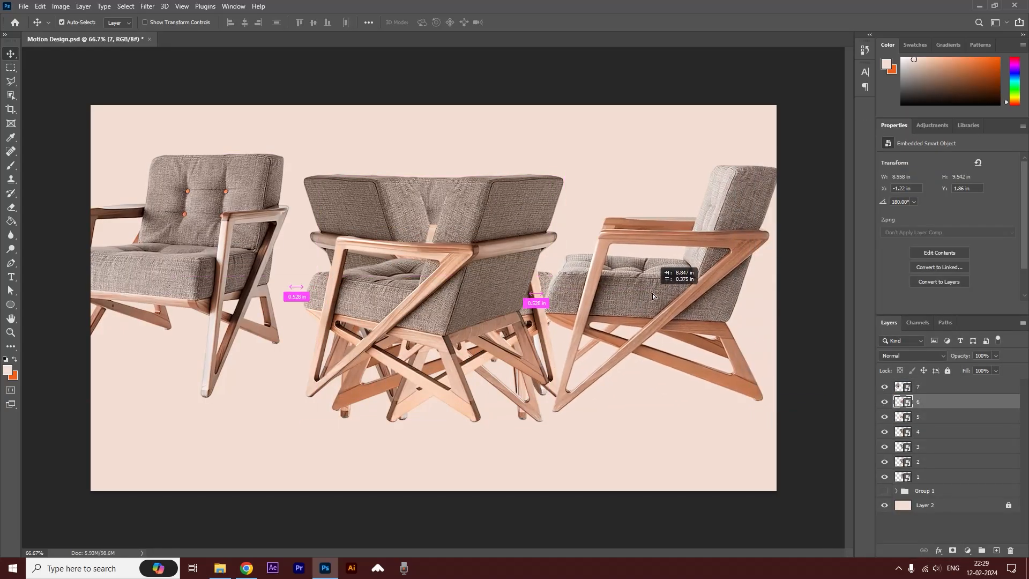
{"action": "left_click_drag", "start_coordinate": [495, 257], "coordinate": [336, 282]}
{"action": "left_click_drag", "start_coordinate": [457, 275], "coordinate": [651, 339]}
{"action": "left_click_drag", "start_coordinate": [445, 298], "coordinate": [280, 357]}
{"action": "left_click_drag", "start_coordinate": [467, 285], "coordinate": [679, 304]}
- Select chair layers 6, 4, 3 and 1, move them below layer 2 and hide them
{"action": "left_click_drag", "start_coordinate": [598, 67], "coordinate": [771, 477]}
{"action": "left_click_drag", "start_coordinate": [942, 404], "coordinate": [925, 479]}
{"action": "left_click_drag", "start_coordinate": [884, 432], "coordinate": [885, 476]}
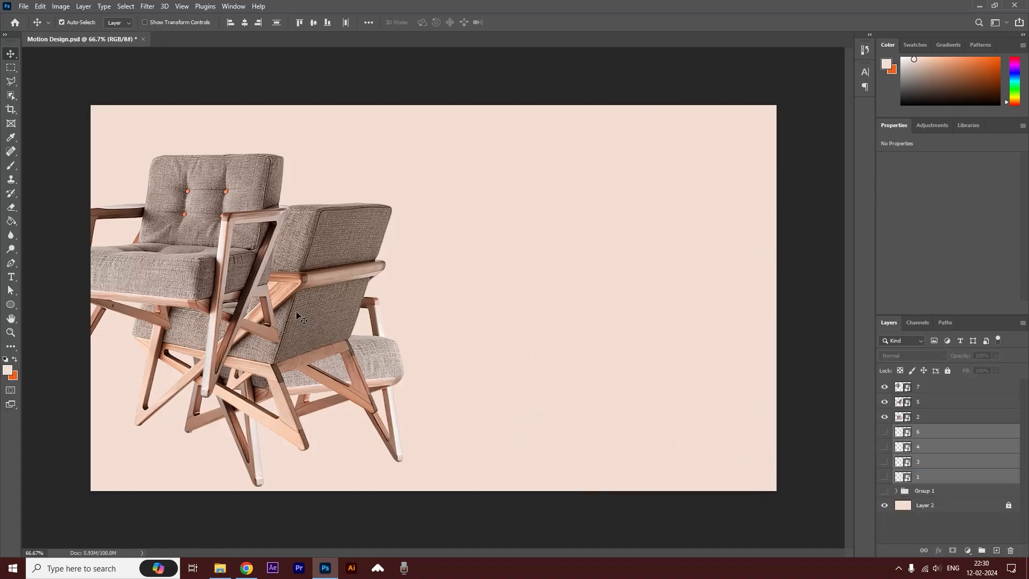
- Arrange the three visible chairs in a row, with chair 2 left, chair 7 in the middle and chair 5 right
{"action": "left_click_drag", "start_coordinate": [298, 316], "coordinate": [342, 329]}
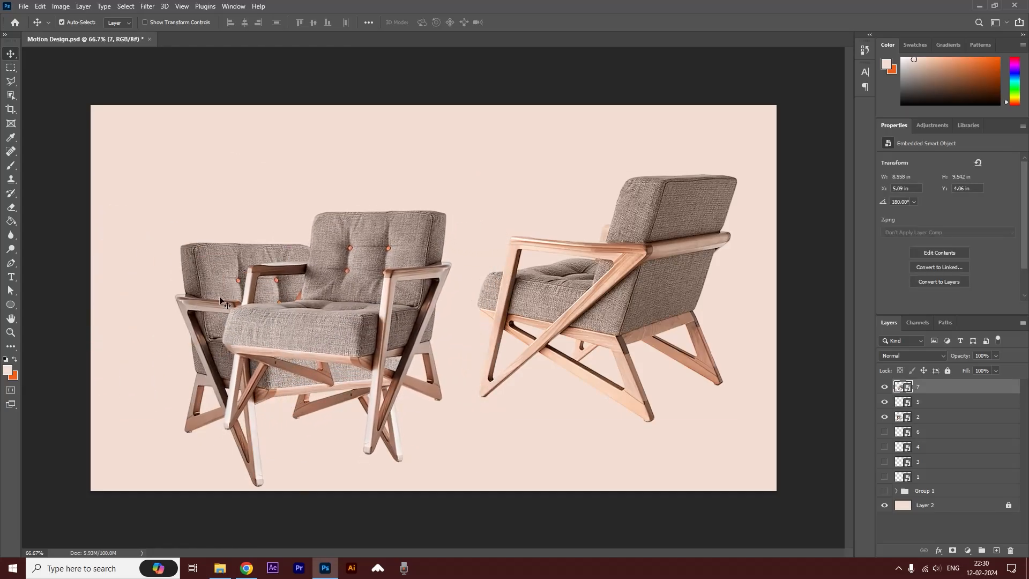
{"action": "left_click_drag", "start_coordinate": [222, 301], "coordinate": [154, 259]}
{"action": "left_click_drag", "start_coordinate": [599, 309], "coordinate": [511, 332]}
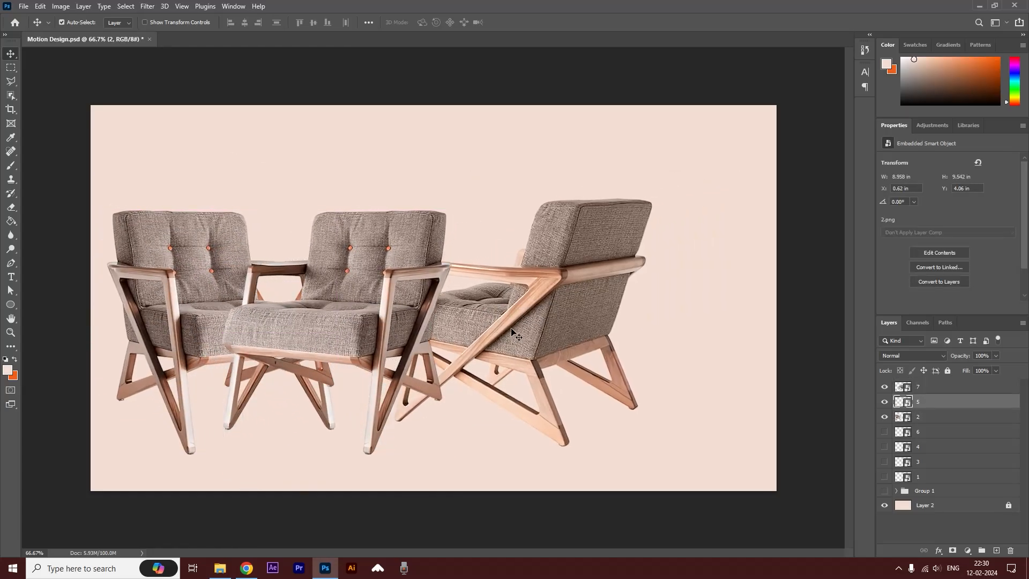
- Scale chair 5 down to about 42% and place it just right of chair 7
{"action": "key", "text": "ctrl+t"}
{"action": "left_click_drag", "start_coordinate": [695, 127], "coordinate": [498, 325]}
{"action": "left_click_drag", "start_coordinate": [449, 393], "coordinate": [520, 305]}
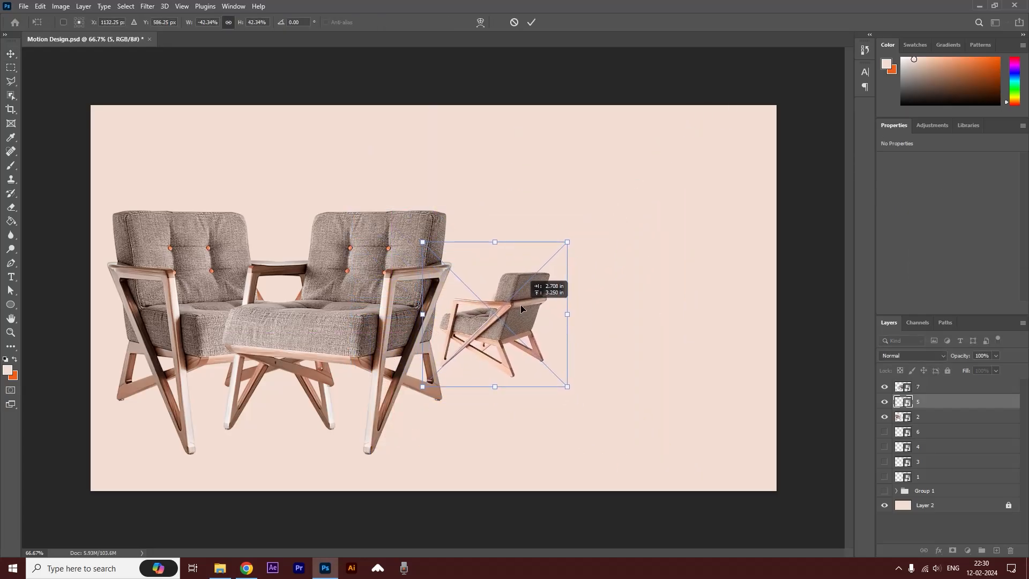
{"action": "key", "text": "Return"}
- Scale chair 2 down to about 35% and place it left of the large chair, level with its seat
{"action": "left_click", "coordinate": [174, 255], "text": "ctrl"}
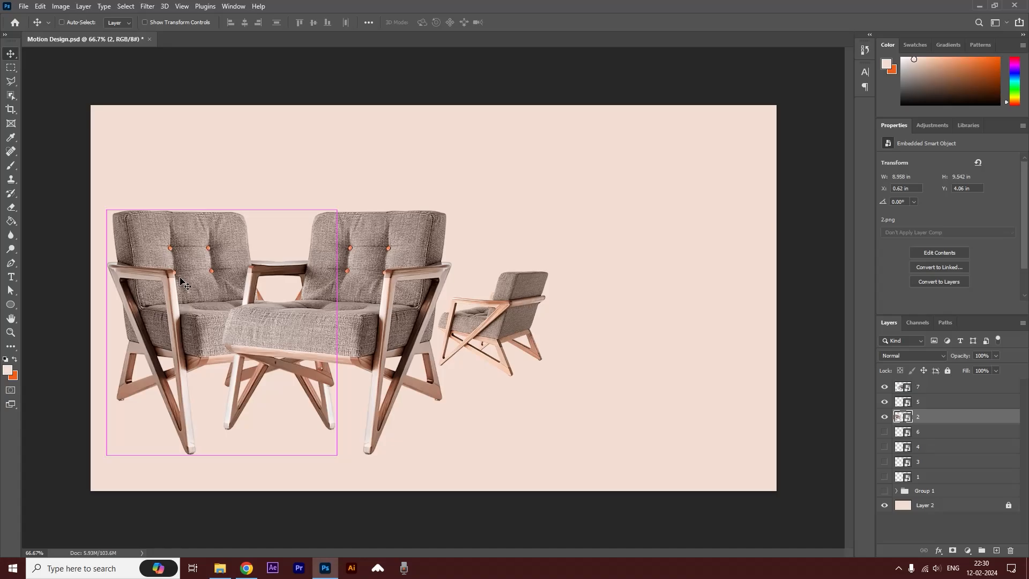
{"action": "key", "text": "ctrl+t"}
{"action": "left_click_drag", "start_coordinate": [46, 132], "coordinate": [302, 266]}
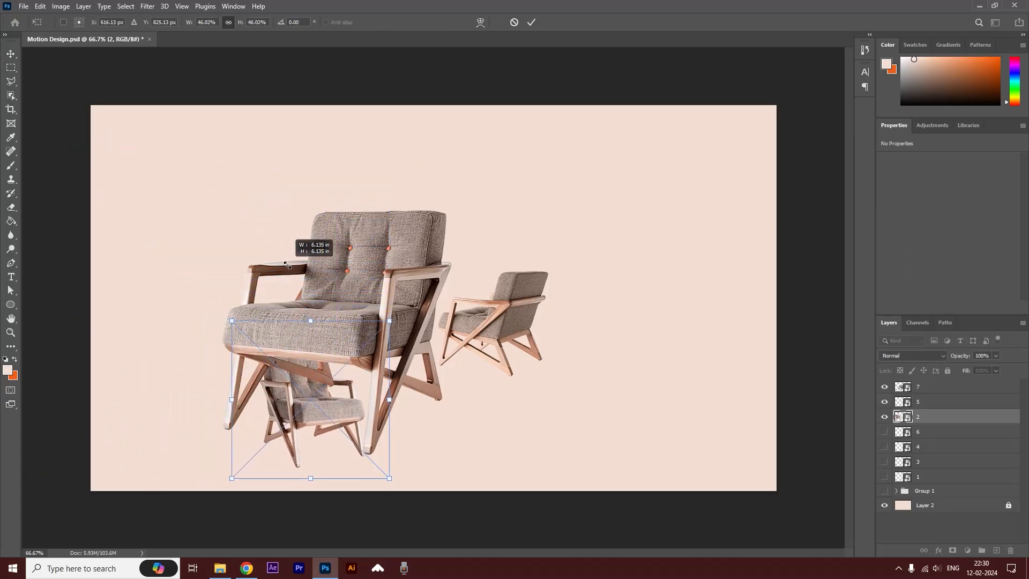
{"action": "left_click_drag", "start_coordinate": [315, 428], "coordinate": [194, 318]}
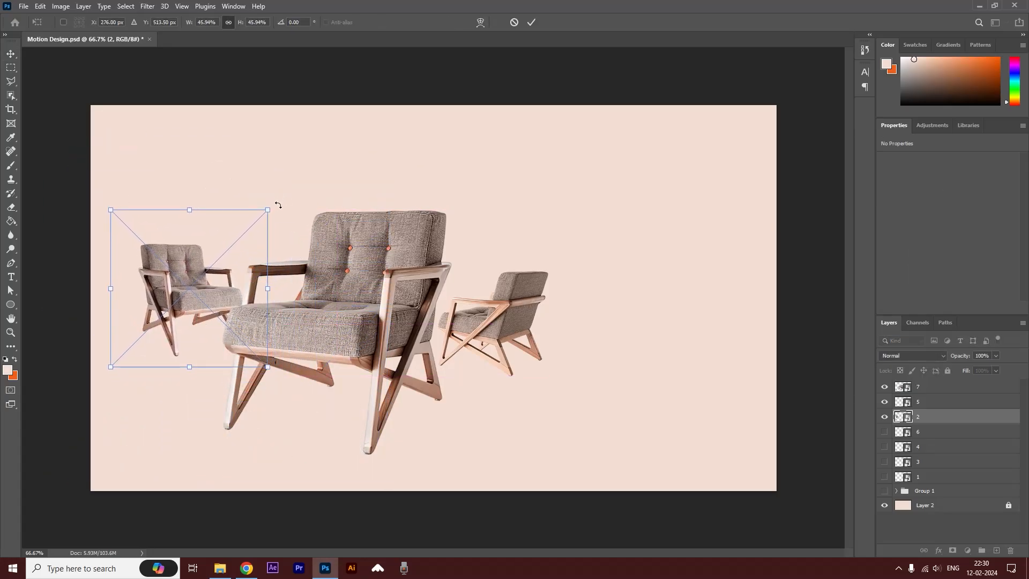
{"action": "left_click_drag", "start_coordinate": [267, 210], "coordinate": [233, 244]}
{"action": "mouse_move", "coordinate": [171, 330]}
{"action": "left_mouse_down"}
{"action": "mouse_move", "coordinate": [183, 316]}
{"action": "mouse_move", "coordinate": [177, 325]}
{"action": "left_mouse_up"}
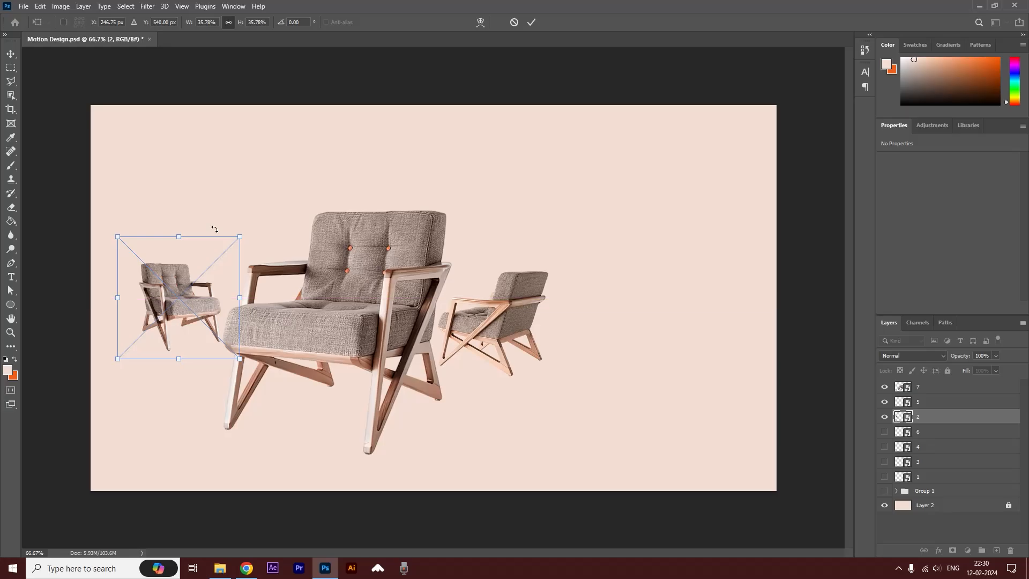
{"action": "left_click_drag", "start_coordinate": [239, 236], "coordinate": [234, 242]}
{"action": "left_click", "coordinate": [528, 362]}
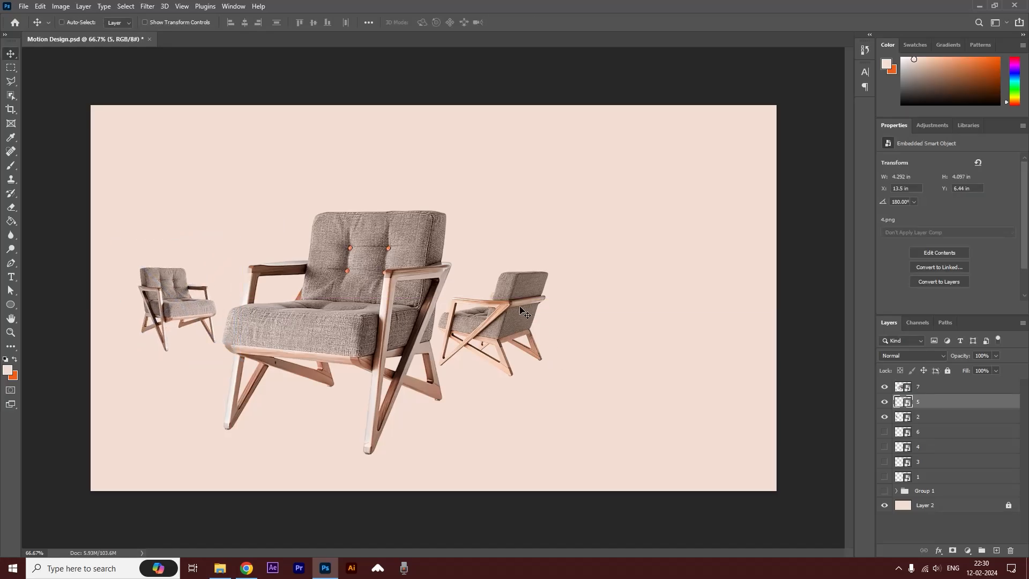
- Scale chair 5 down further to about 24.5% and place it beside the large chair's armrest
{"action": "key", "text": "ctrl+t"}
{"action": "left_click_drag", "start_coordinate": [565, 239], "coordinate": [504, 301]}
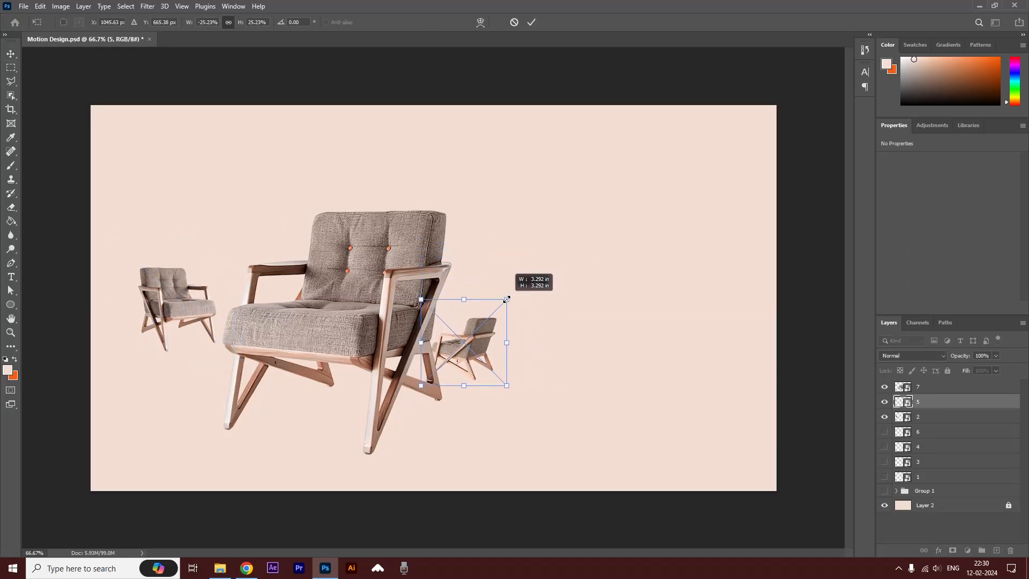
{"action": "left_click_drag", "start_coordinate": [468, 366], "coordinate": [481, 334]}
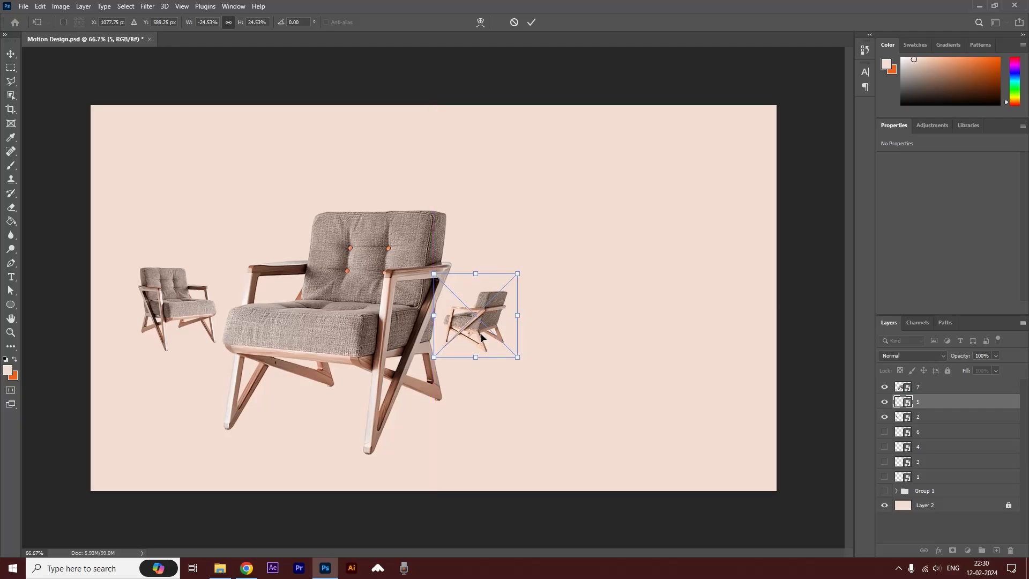
{"action": "key", "text": "Return"}
- Nudge chairs 7 and 5 slightly left, and scale chair 5 down to about 2.24 in wide
{"action": "left_click_drag", "start_coordinate": [368, 327], "coordinate": [365, 330]}
{"action": "left_click", "coordinate": [188, 311]}
{"action": "left_click_drag", "start_coordinate": [481, 321], "coordinate": [474, 318]}
{"action": "key", "text": "ctrl+t"}
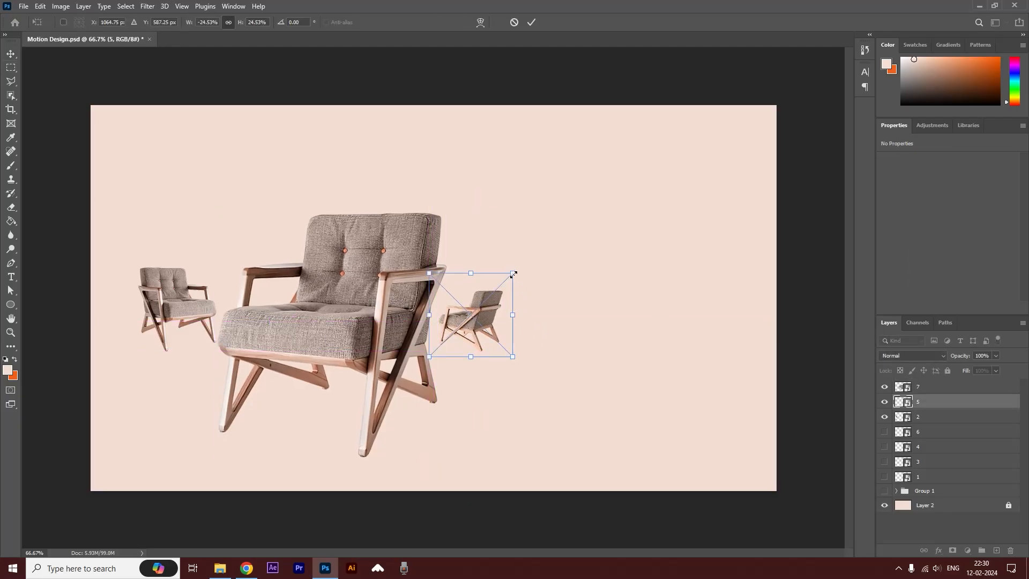
{"action": "left_click_drag", "start_coordinate": [513, 274], "coordinate": [504, 282]}
{"action": "key", "text": "Return"}
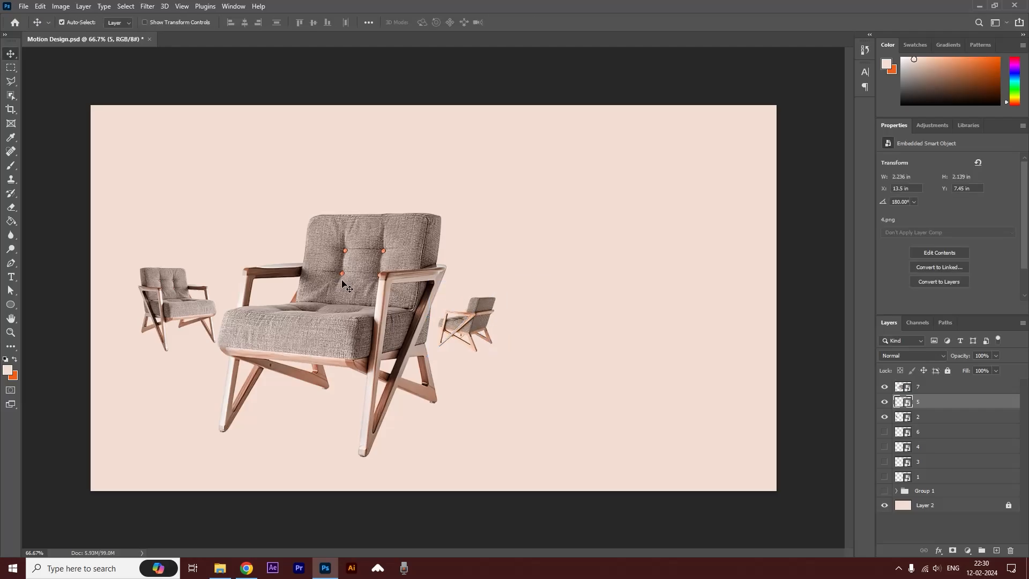
- Select chairs 7, 5 and 2, scale them down slightly together and reposition the group on the left half of the canvas
{"action": "left_click", "coordinate": [363, 128]}
{"action": "left_click", "coordinate": [366, 242]}
{"action": "left_click", "coordinate": [474, 313], "text": "shift"}
{"action": "left_click", "coordinate": [174, 287], "text": "shift"}
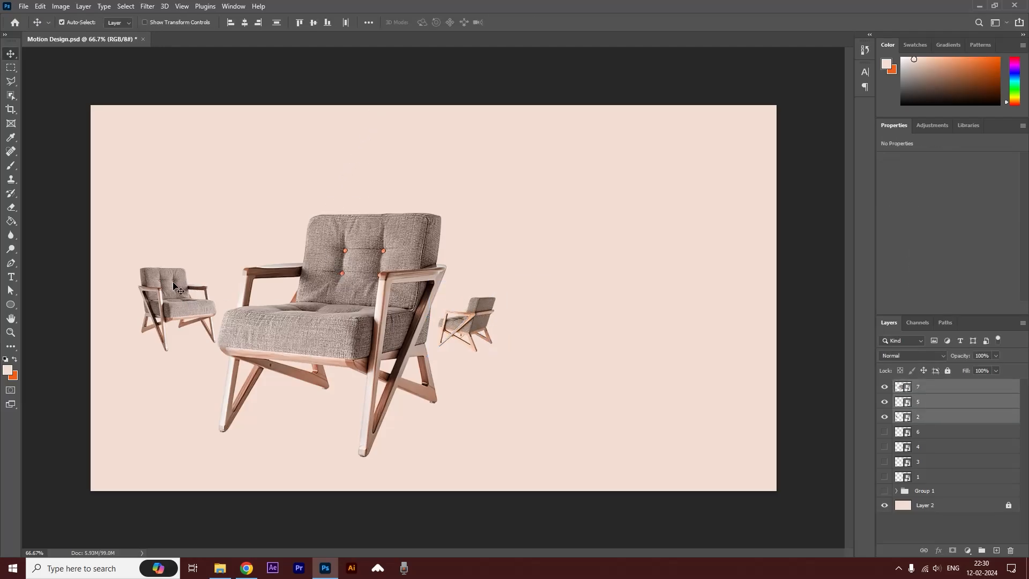
{"action": "left_click_drag", "start_coordinate": [174, 287], "coordinate": [175, 287]}
{"action": "key", "text": "ctrl+t"}
{"action": "left_click_drag", "start_coordinate": [138, 213], "coordinate": [179, 228]}
{"action": "left_click_drag", "start_coordinate": [380, 370], "coordinate": [361, 358]}
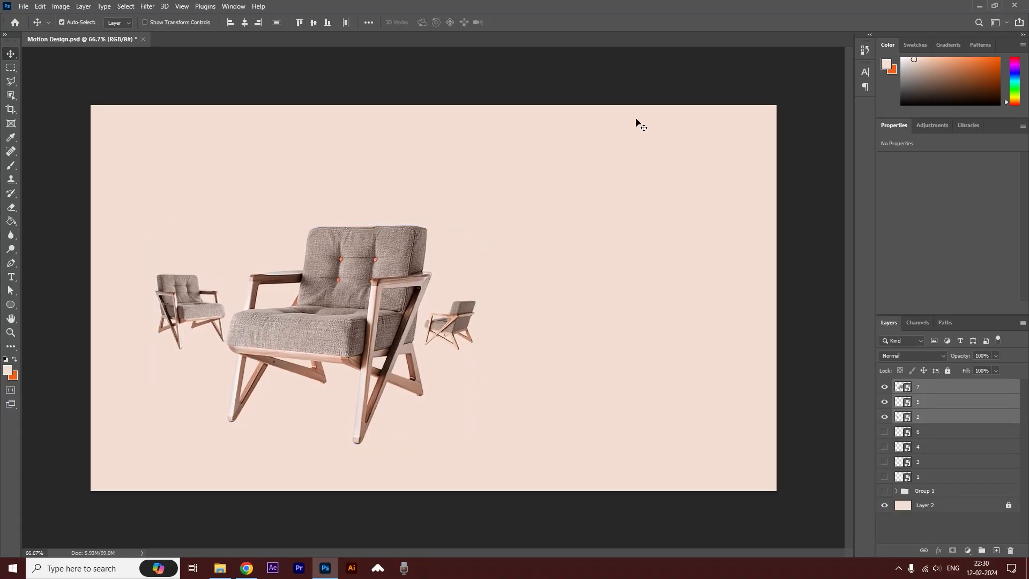
{"action": "left_click", "coordinate": [616, 85]}
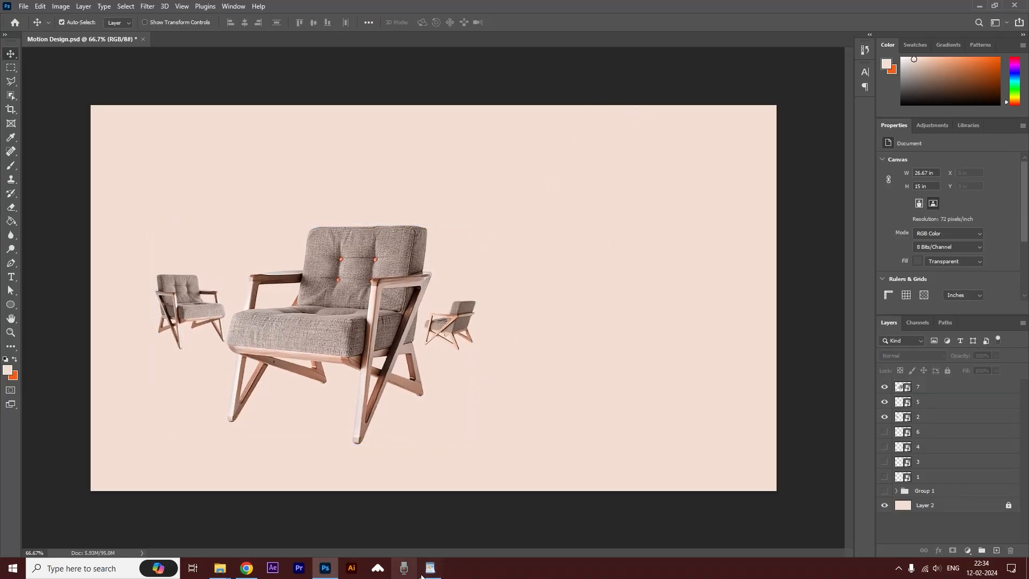
- Switch to the WordPad document, copy the line "Beatriz Lounge Chair" and return to Photoshop
{"action": "left_click", "coordinate": [425, 571]}
{"action": "left_click_drag", "start_coordinate": [360, 103], "coordinate": [421, 107]}
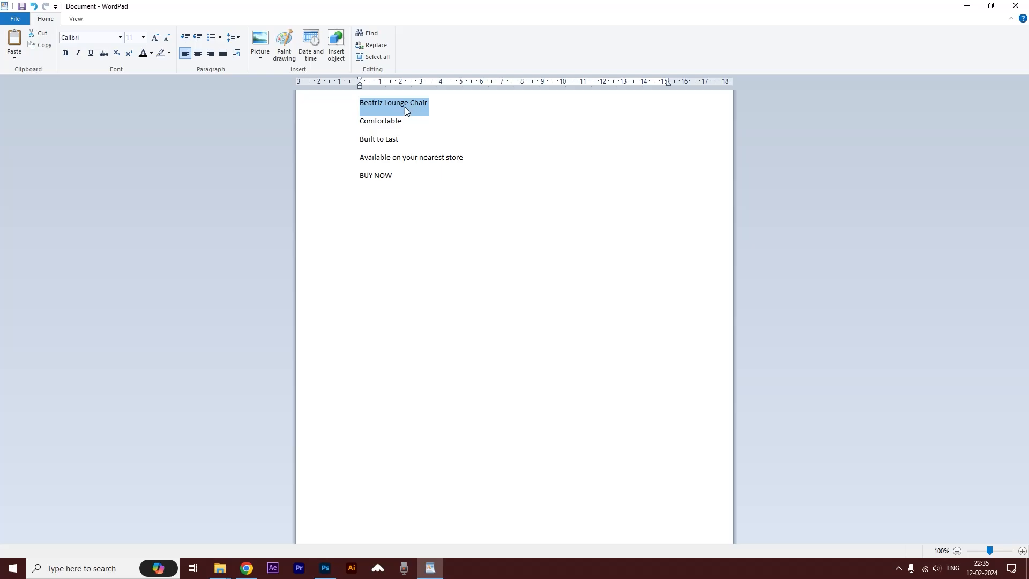
{"action": "double_click", "coordinate": [400, 104]}
{"action": "key", "text": "alt+Tab"}
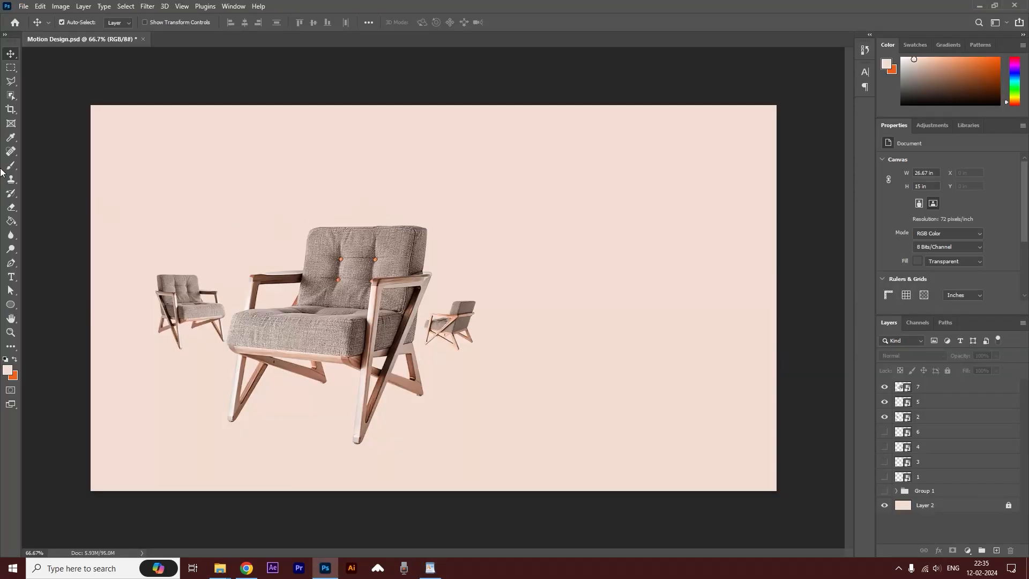
- Add the text "BEATRIZ LOUNGE CHAIR" above the chairs near the top centre of the canvas
{"action": "left_click", "coordinate": [11, 276]}
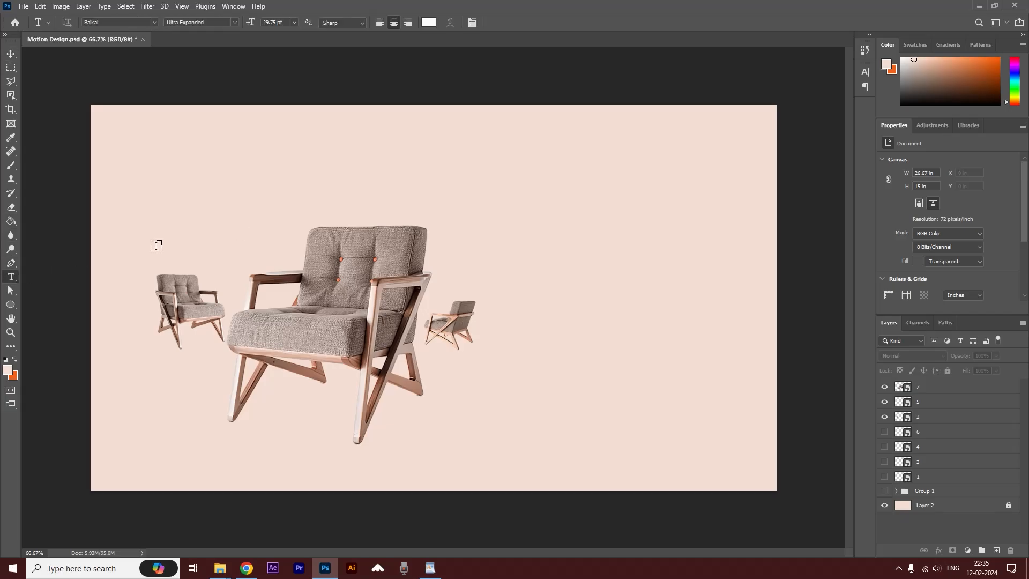
{"action": "left_click", "coordinate": [475, 166]}
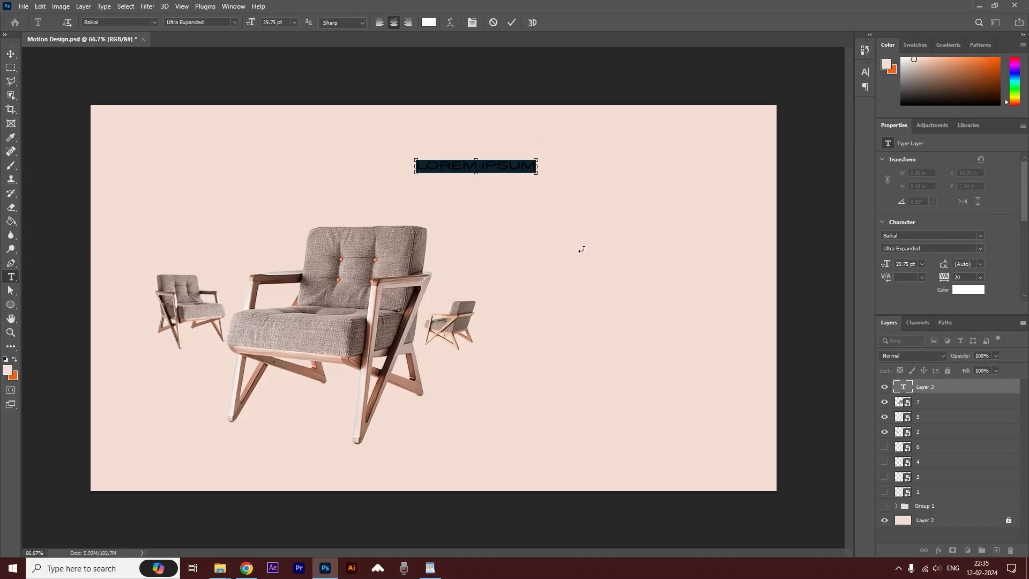
{"action": "type", "text": "BEATRIZ LOUNGE CHAIR"}
- Copy "LOUNGE CHAIR" from the heading and delete it, leaving only "BEATRIZ" in the text layer
{"action": "left_click_drag", "start_coordinate": [449, 163], "coordinate": [747, 179]}
{"action": "key", "text": "ctrl+c"}
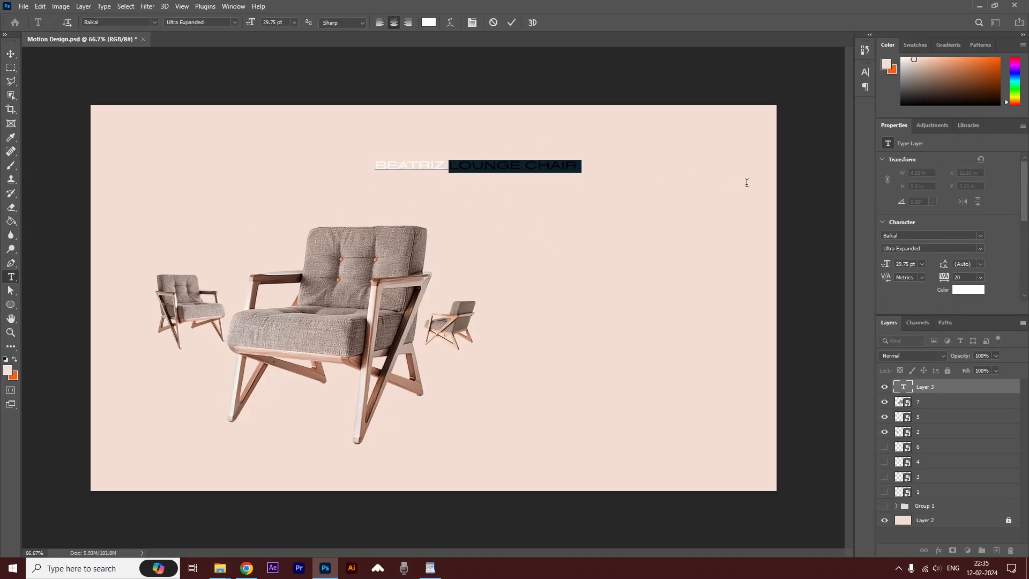
{"action": "key", "text": "BackSpace"}
{"action": "left_click", "coordinate": [11, 54]}
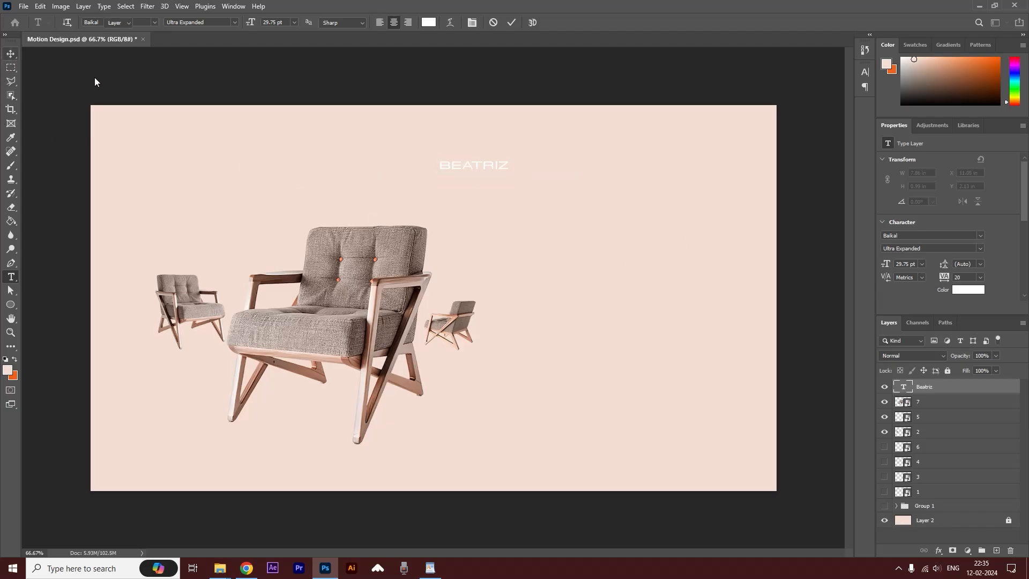
- Duplicate the BEATRIZ text, replace the copy's wording with "LOUNGE CHAIR" and place it beside the small chair
{"action": "left_click_drag", "start_coordinate": [497, 166], "coordinate": [499, 194]}
{"action": "double_click", "coordinate": [493, 192]}
{"action": "key", "text": "ctrl+v"}
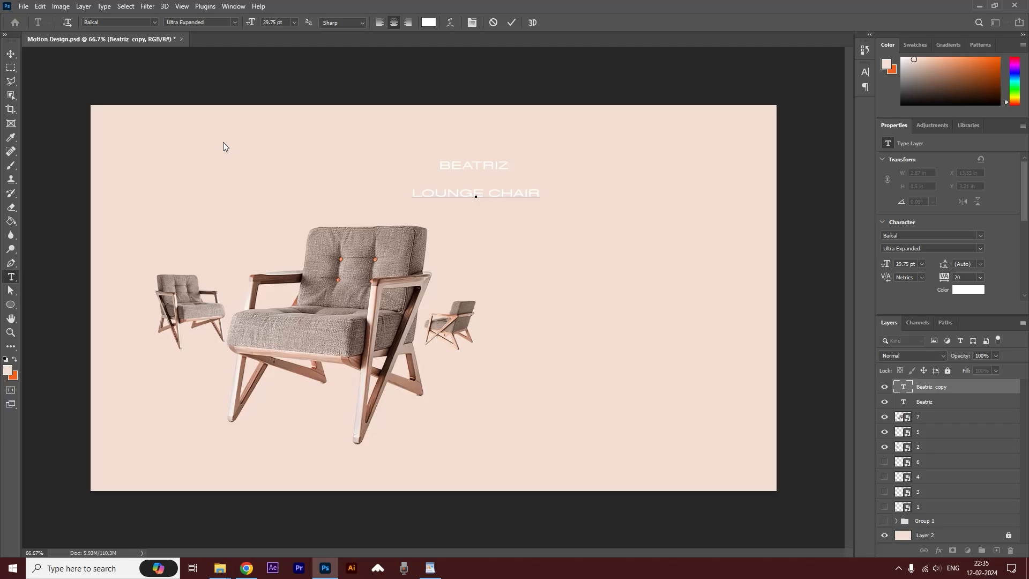
{"action": "left_click", "coordinate": [11, 55]}
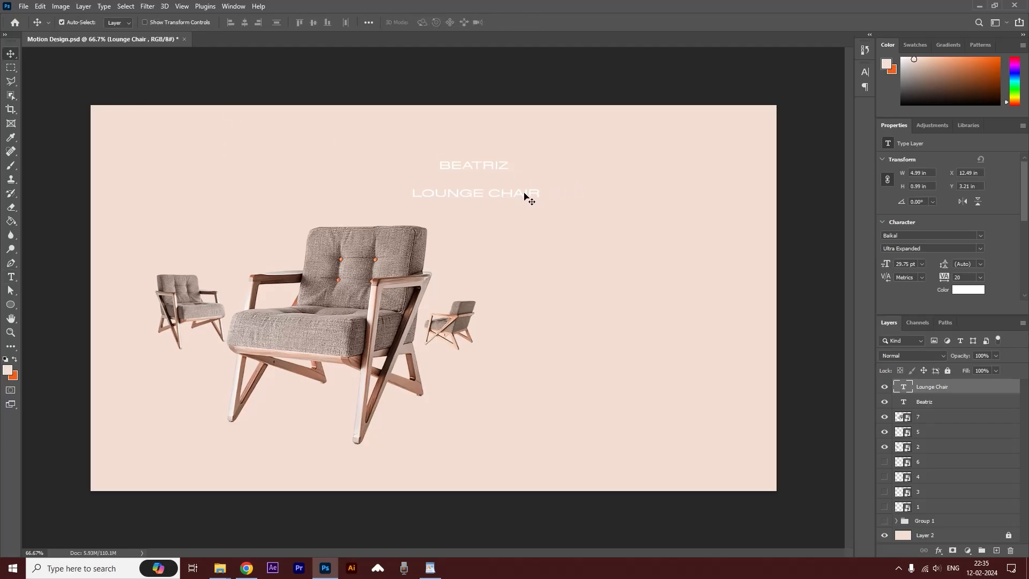
{"action": "left_click_drag", "start_coordinate": [527, 198], "coordinate": [609, 324]}
- Enlarge the BEATRIZ text to about 310 pt across the full canvas width and move its layer behind chairs 7, 5 and 2
{"action": "left_click", "coordinate": [479, 169]}
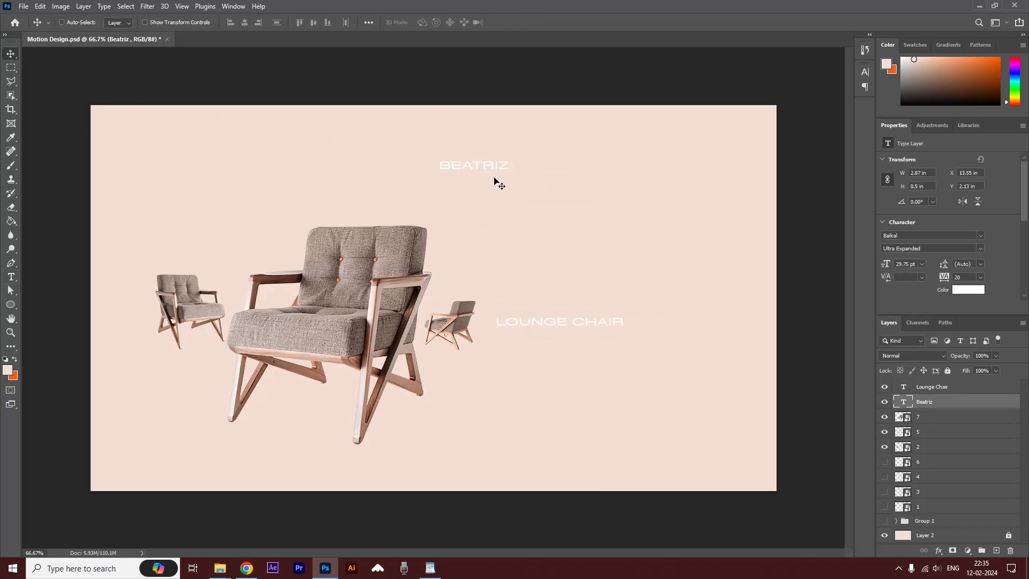
{"action": "key", "text": "ctrl+t"}
{"action": "left_click_drag", "start_coordinate": [509, 173], "coordinate": [798, 272]}
{"action": "left_click_drag", "start_coordinate": [433, 160], "coordinate": [82, 72]}
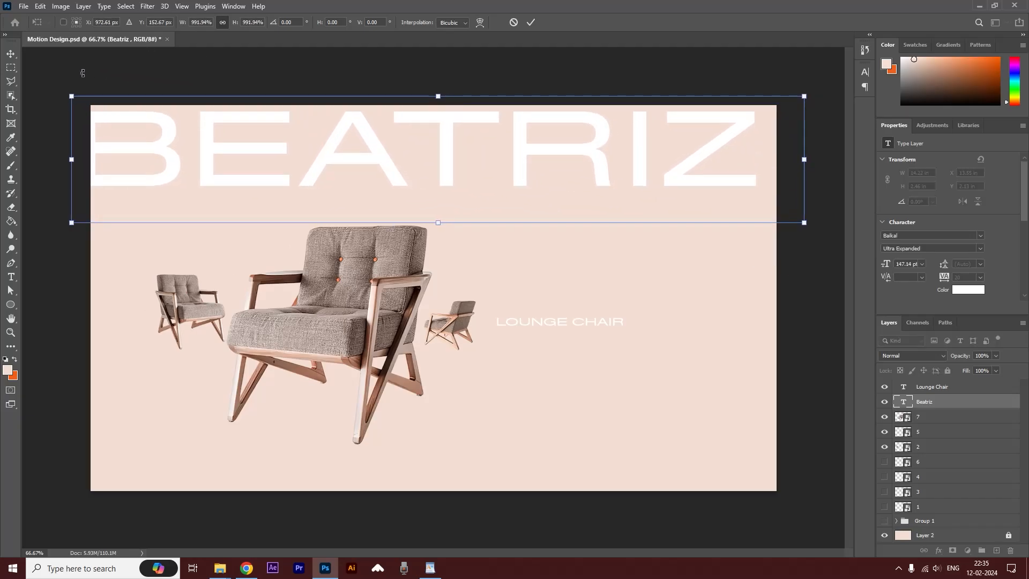
{"action": "left_click_drag", "start_coordinate": [819, 229], "coordinate": [847, 225]}
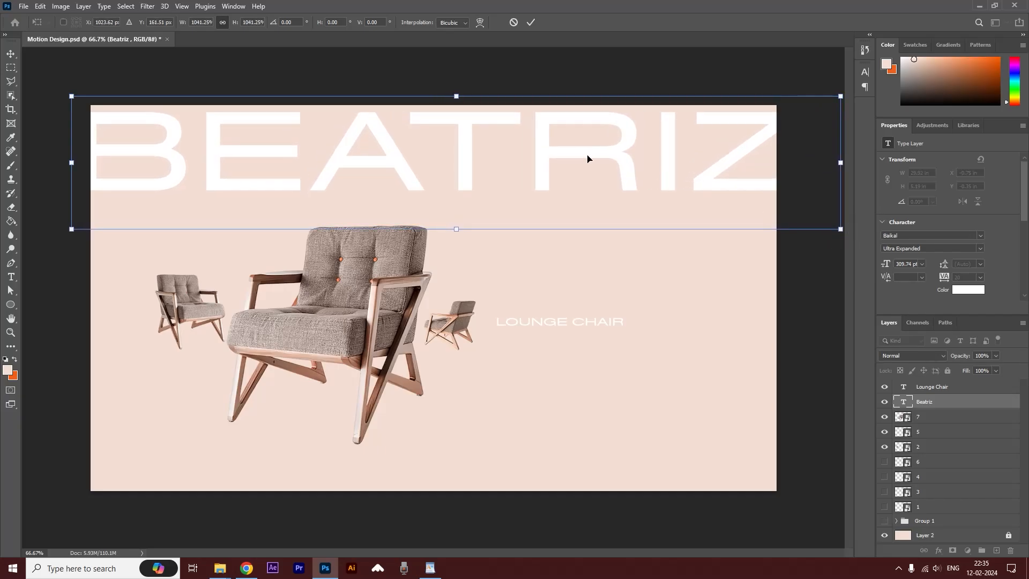
{"action": "left_click_drag", "start_coordinate": [588, 159], "coordinate": [578, 206]}
{"action": "key", "text": "Return"}
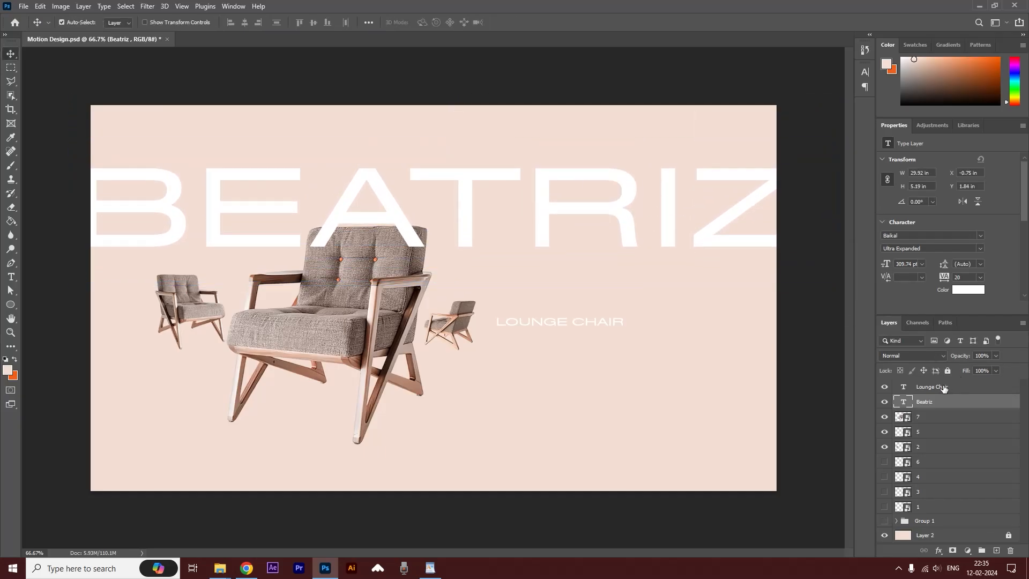
{"action": "left_click_drag", "start_coordinate": [943, 401], "coordinate": [931, 455]}
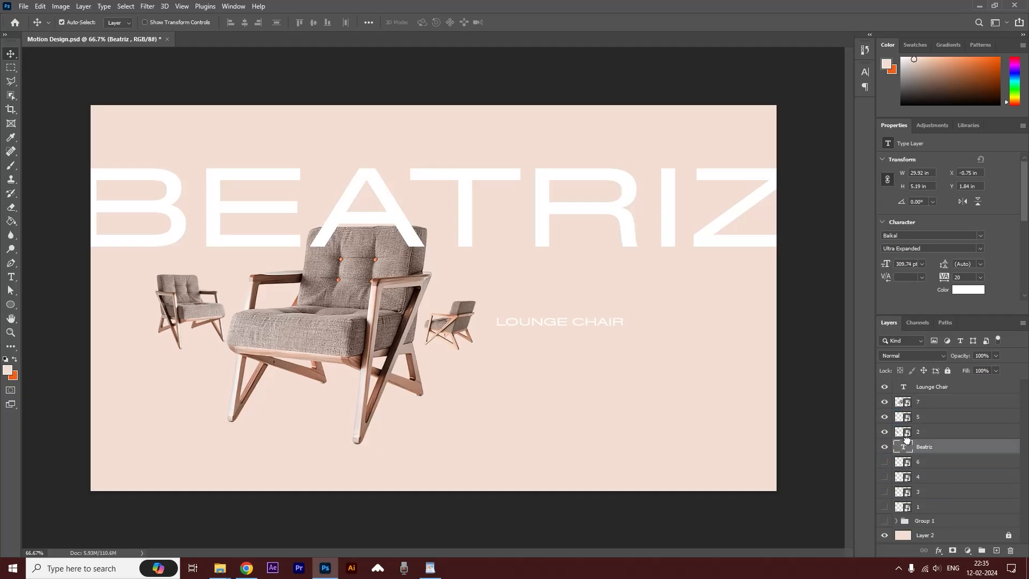
{"action": "left_click", "coordinate": [405, 254]}
- Enlarge the LOUNGE CHAIR text to about 7 in wide and nudge it slightly closer to the small chair
{"action": "left_click", "coordinate": [549, 328]}
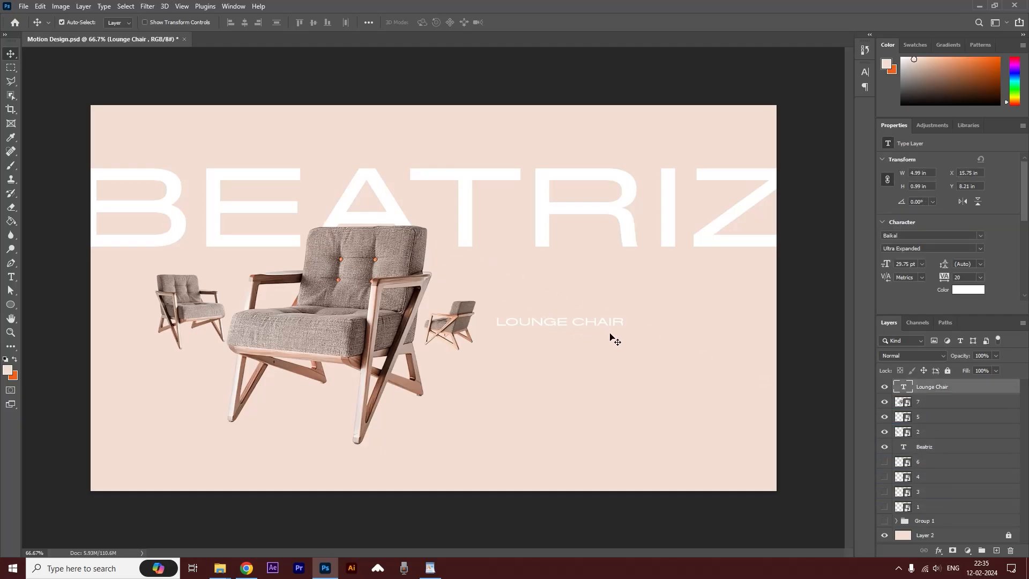
{"action": "key", "text": "ctrl+t"}
{"action": "left_click_drag", "start_coordinate": [626, 346], "coordinate": [677, 359]}
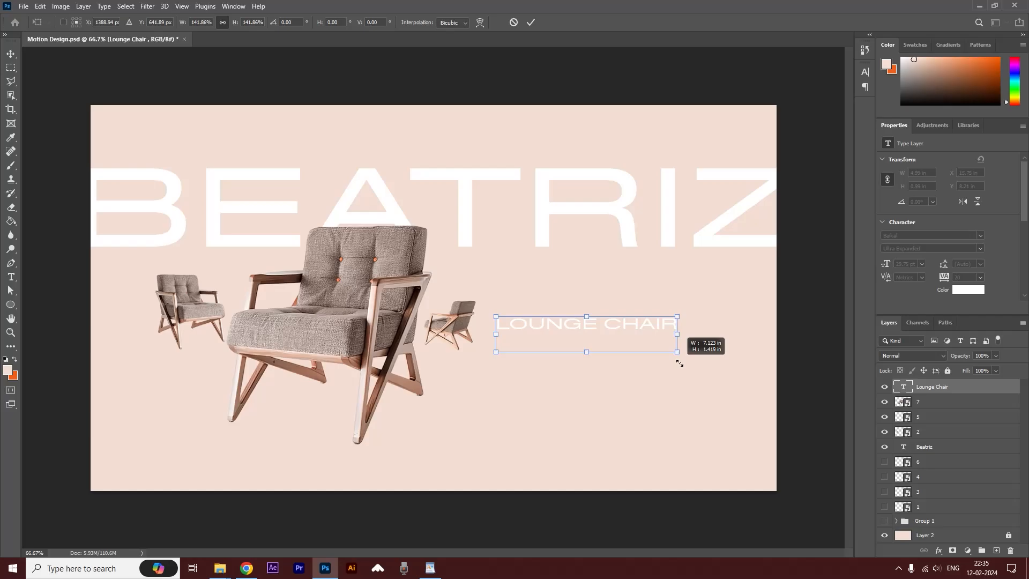
{"action": "key", "text": "Return"}
{"action": "left_click_drag", "start_coordinate": [602, 333], "coordinate": [596, 322]}
{"action": "left_click", "coordinate": [558, 104]}
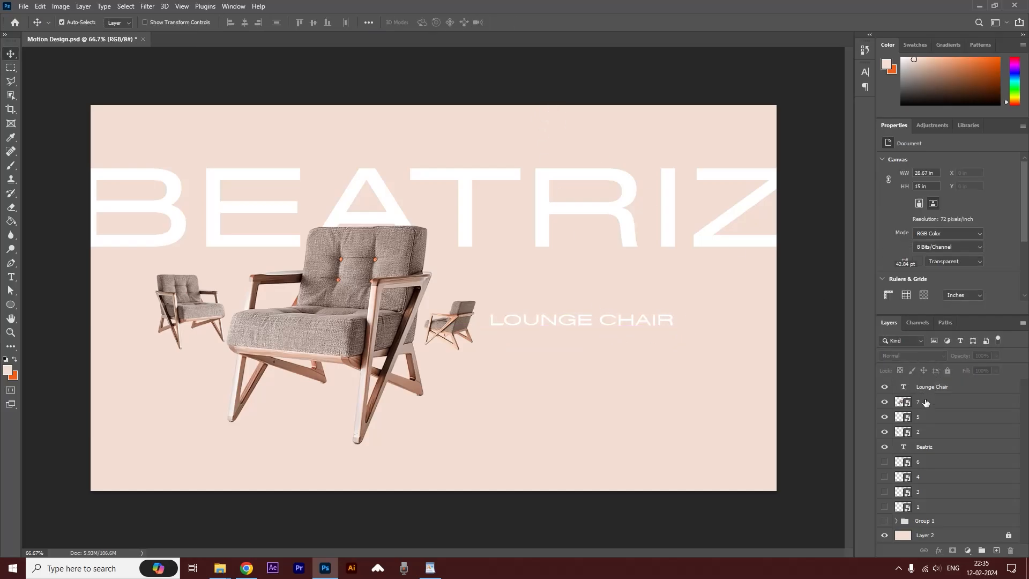
- Group the layers from Lounge Chair down to Beatriz and hide the group
{"action": "left_click", "coordinate": [919, 388]}
{"action": "left_click", "coordinate": [924, 448], "text": "shift"}
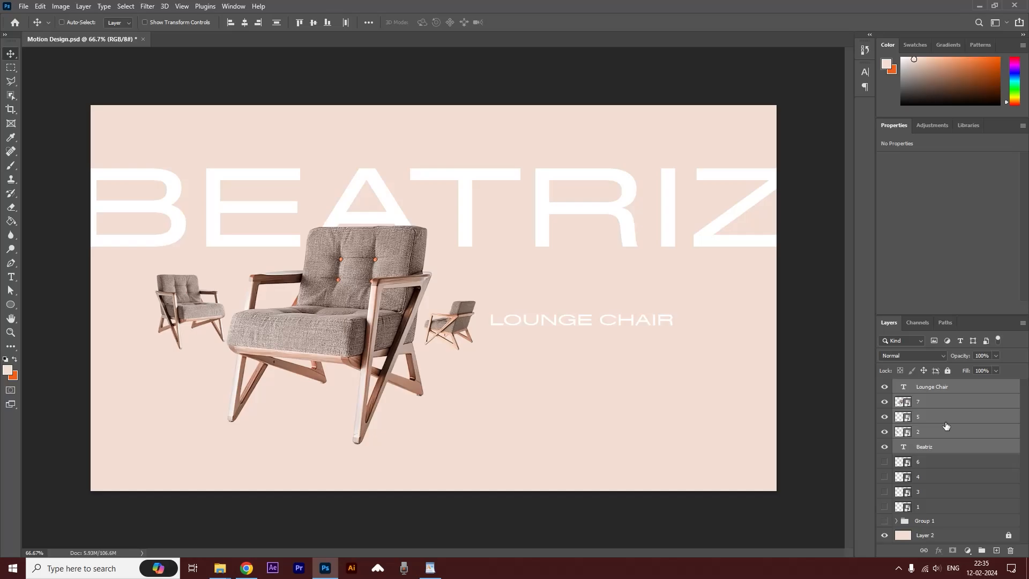
{"action": "key", "text": "ctrl+g"}
{"action": "left_click", "coordinate": [885, 388]}
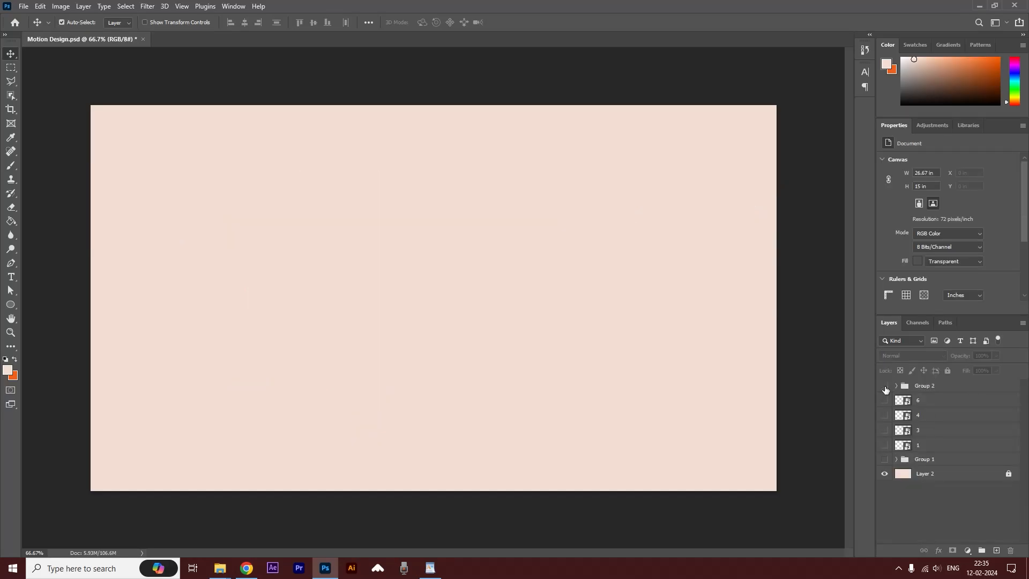
- Show chair layers 3 and 1, keeping layers 6 and 4 hidden
{"action": "left_click", "coordinate": [889, 403]}
{"action": "left_click", "coordinate": [885, 400]}
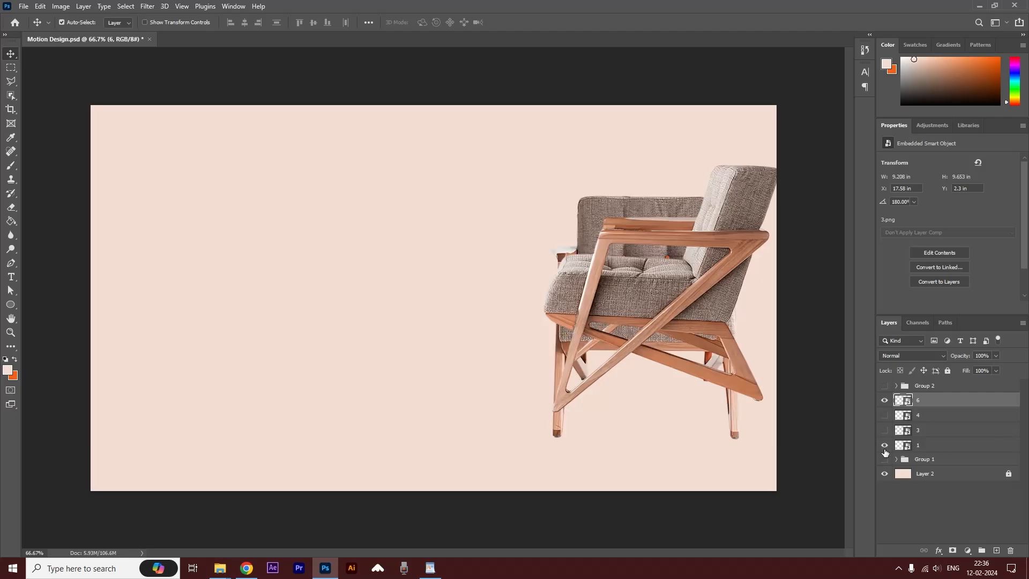
{"action": "left_click", "coordinate": [885, 403]}
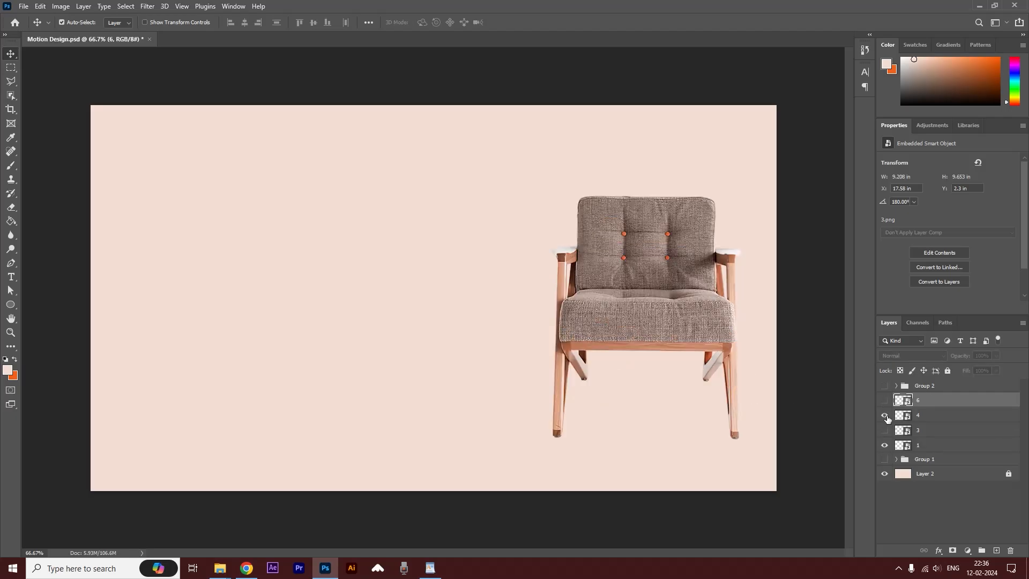
{"action": "left_click", "coordinate": [885, 416]}
{"action": "left_click", "coordinate": [885, 416]}
- Place chair 3 beside chair 1 and scale both down to about half size in the lower-right part of the canvas
{"action": "left_click_drag", "start_coordinate": [653, 334], "coordinate": [799, 311]}
{"action": "left_click", "coordinate": [663, 294], "text": "shift"}
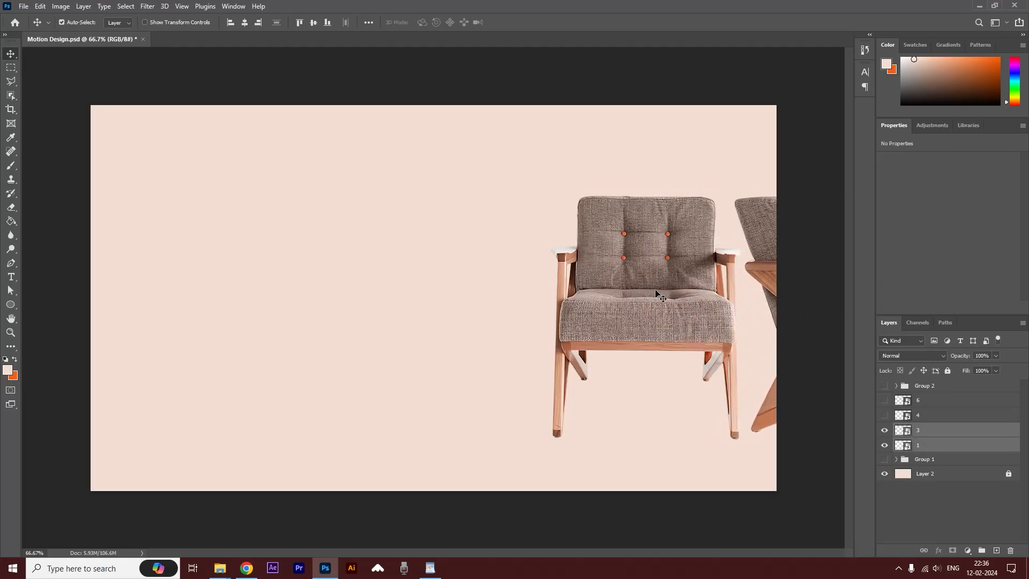
{"action": "left_click_drag", "start_coordinate": [677, 282], "coordinate": [471, 272]}
{"action": "key", "text": "ctrl+t"}
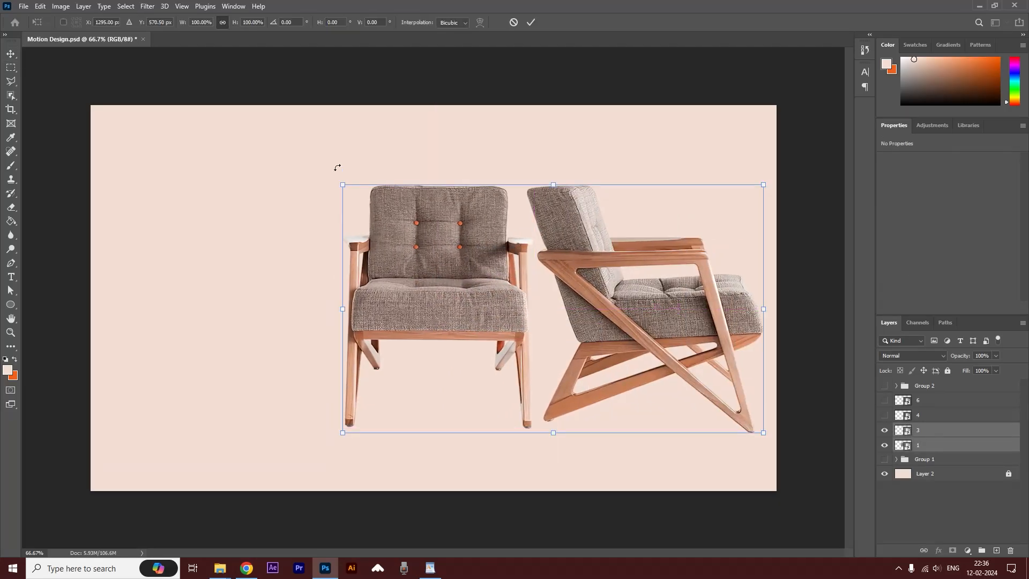
{"action": "left_click_drag", "start_coordinate": [344, 185], "coordinate": [542, 301]}
{"action": "key", "text": "Return"}
{"action": "left_click_drag", "start_coordinate": [623, 371], "coordinate": [609, 358]}
{"action": "left_click", "coordinate": [770, 313]}
- Duplicate chair 3, enlarge the copy to about 16 in wide and place it partly beyond the canvas's left edge
{"action": "left_click", "coordinate": [688, 354]}
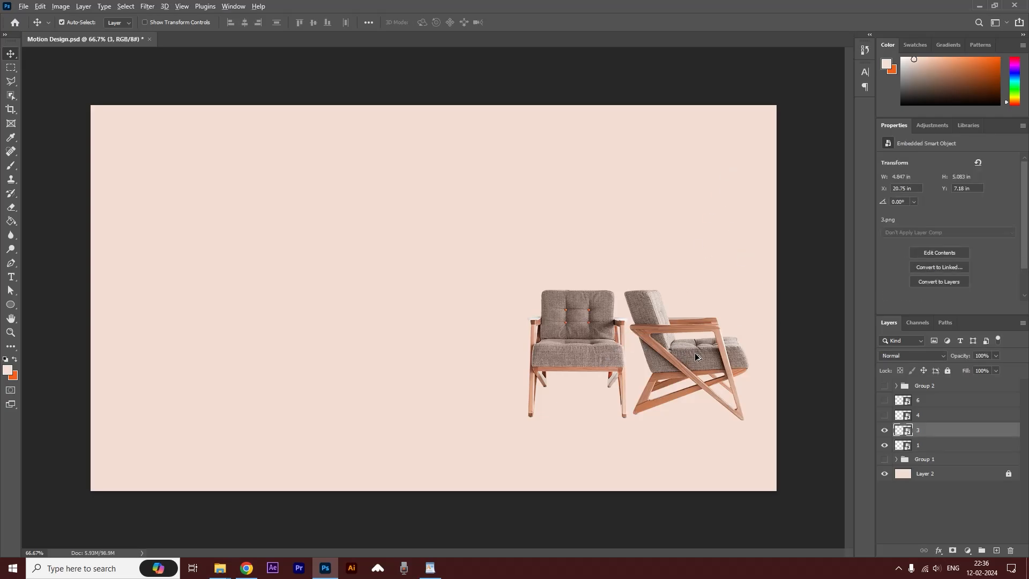
{"action": "left_click_drag", "start_coordinate": [698, 351], "coordinate": [195, 315]}
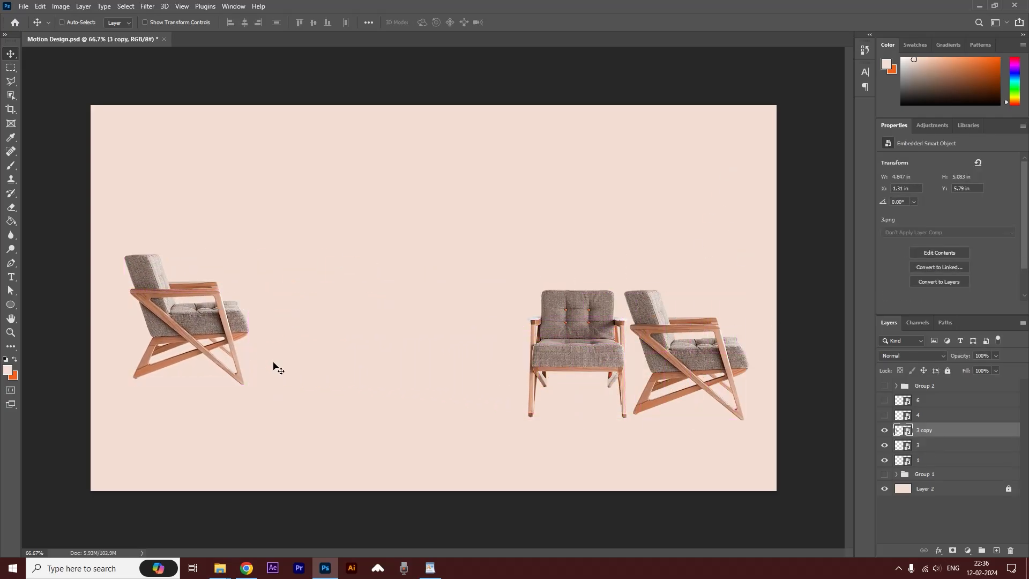
{"action": "key", "text": "ctrl+t"}
{"action": "left_click_drag", "start_coordinate": [275, 395], "coordinate": [608, 570]}
{"action": "left_click_drag", "start_coordinate": [350, 428], "coordinate": [153, 262]}
{"action": "left_click_drag", "start_coordinate": [329, 478], "coordinate": [579, 563]}
{"action": "left_click_drag", "start_coordinate": [268, 379], "coordinate": [113, 250]}
{"action": "key", "text": "Return"}
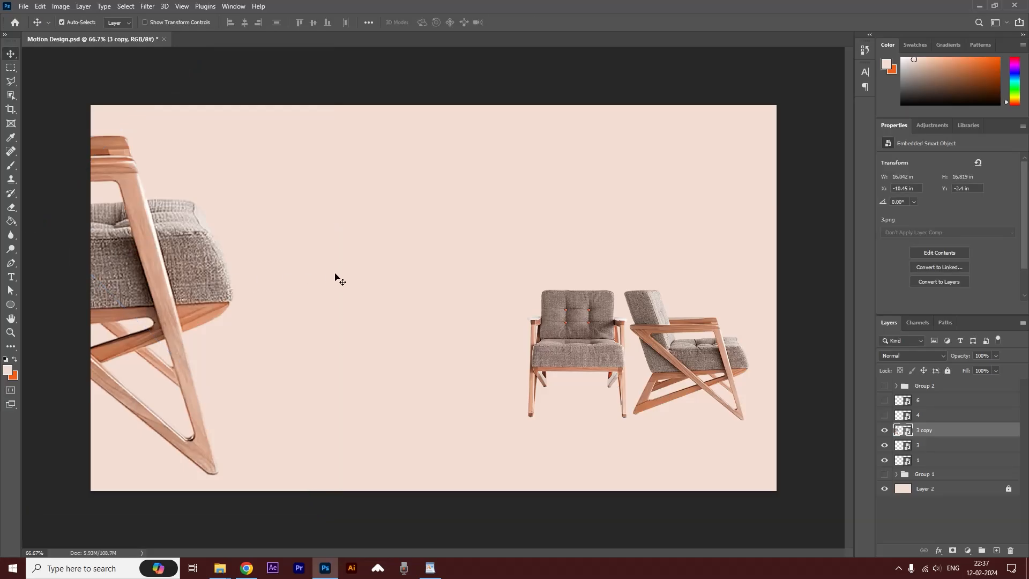
- Add a new text layer between the chairs, filled with "Comfortable" copied from the WordPad document
{"action": "left_click", "coordinate": [445, 86]}
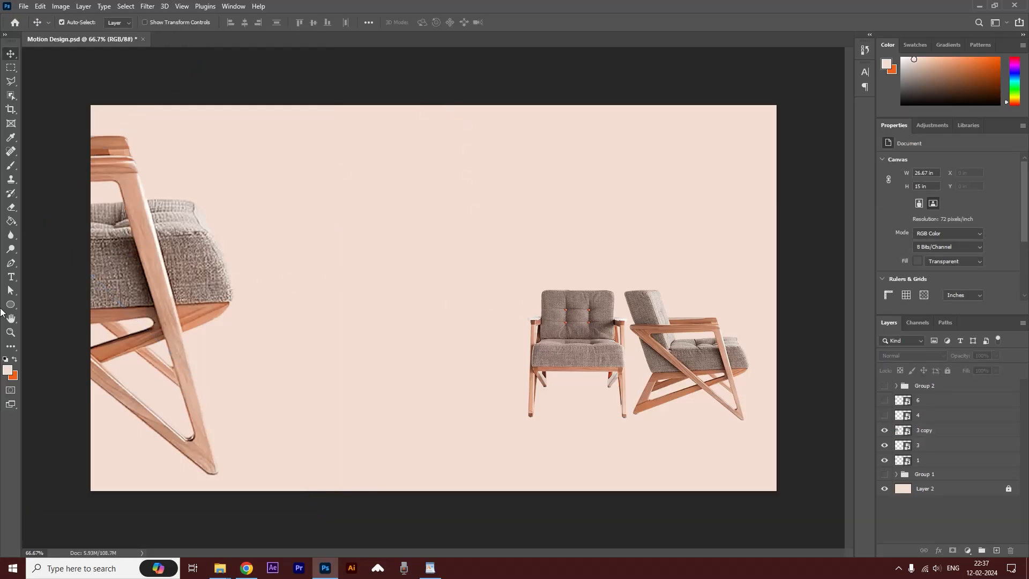
{"action": "left_click", "coordinate": [10, 276]}
{"action": "left_click", "coordinate": [346, 218]}
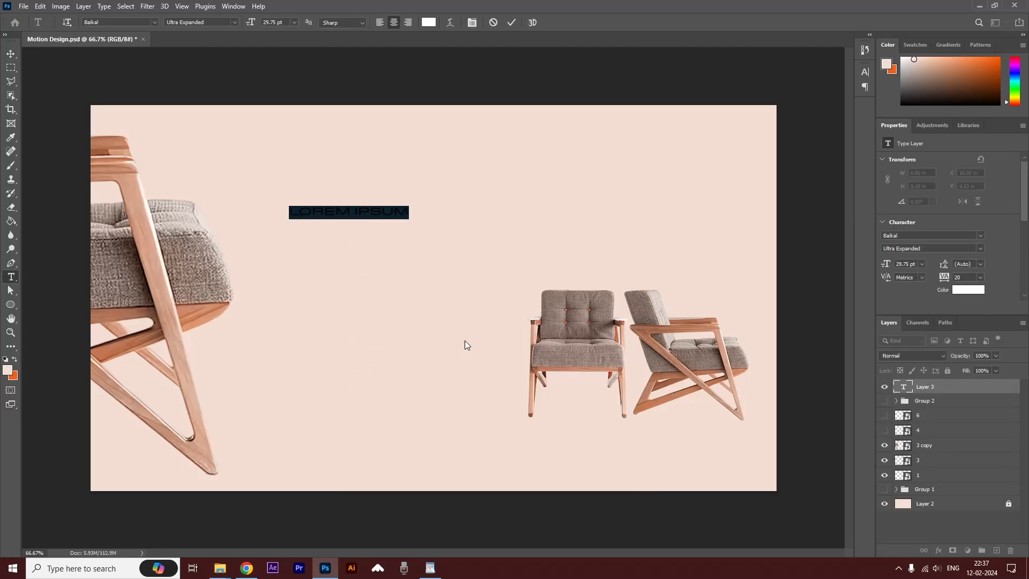
{"action": "key", "text": "alt+Tab"}
{"action": "double_click", "coordinate": [372, 122]}
{"action": "key", "text": "ctrl+c"}
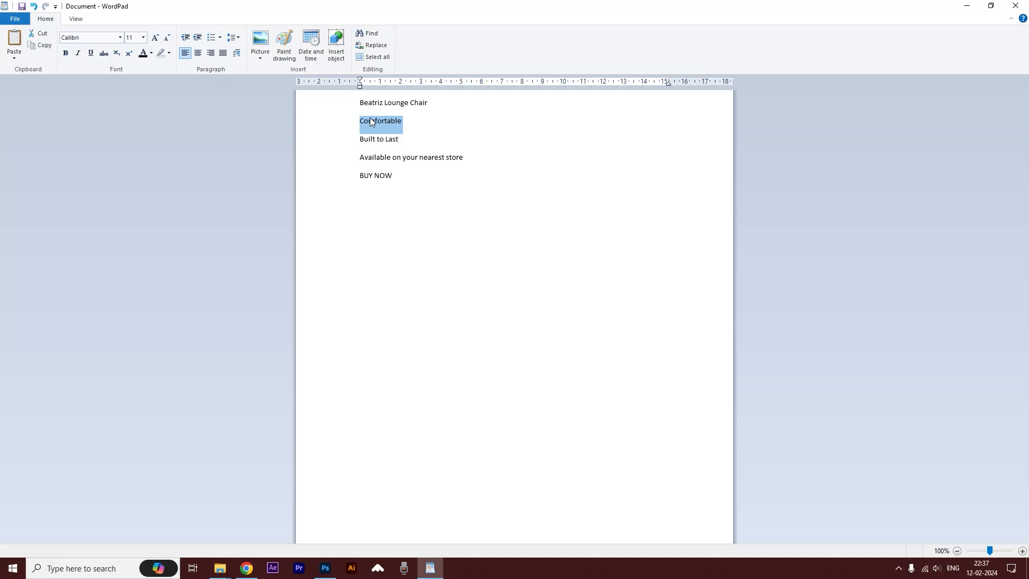
{"action": "key", "text": "alt+Tab"}
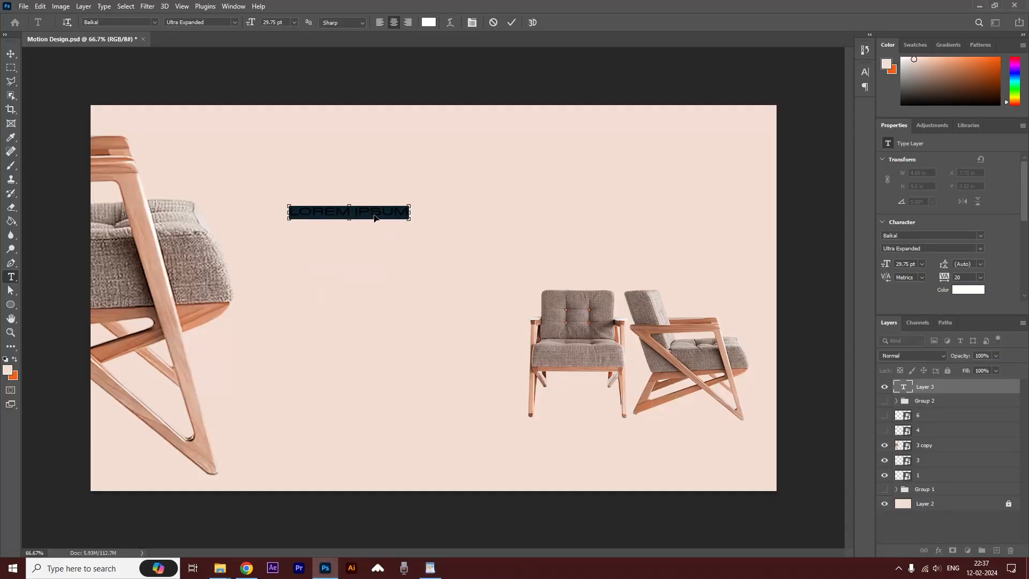
{"action": "key", "text": "ctrl+v"}
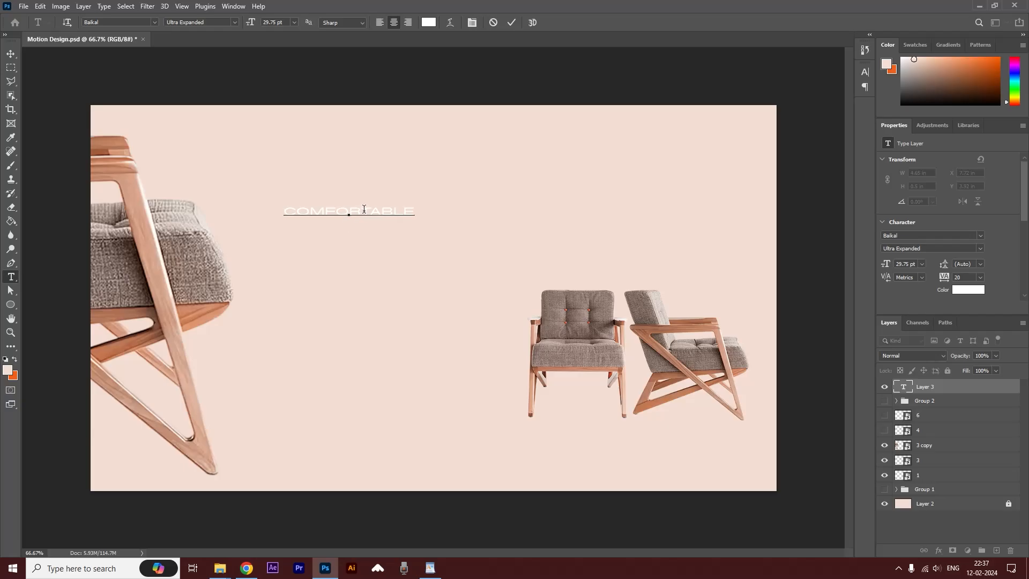
- Break the text into two lines, "COMFOR" and "TABLE", and left-align it
{"action": "left_click", "coordinate": [364, 209]}
{"action": "key", "text": "Return"}
{"action": "key", "text": "ctrl+a"}
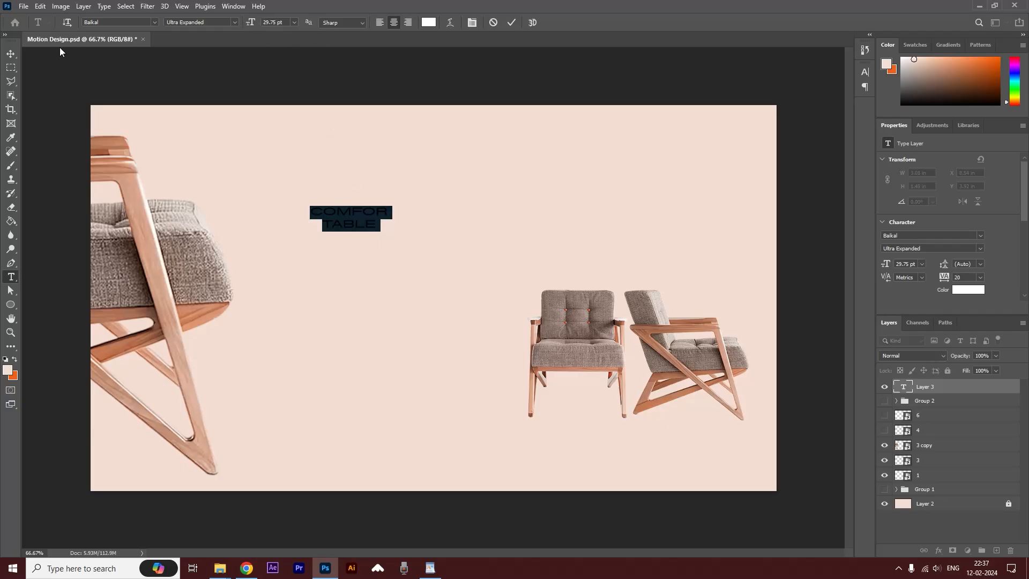
{"action": "left_click", "coordinate": [382, 22]}
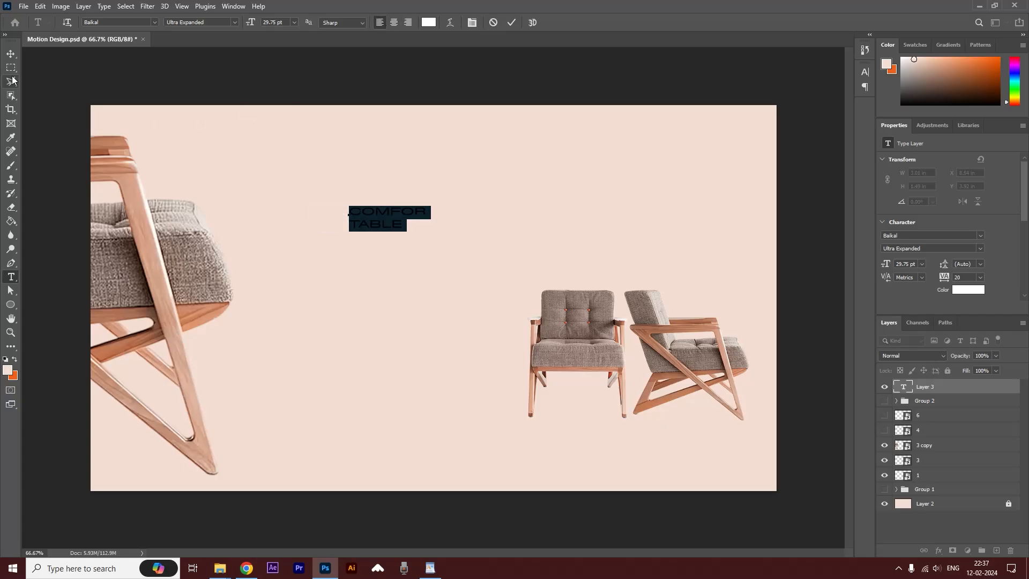
- Enlarge the COMFOR TABLE text to about 196 pt and place it just beside the large cropped chair
{"action": "left_click", "coordinate": [11, 54]}
{"action": "key", "text": "ctrl+t"}
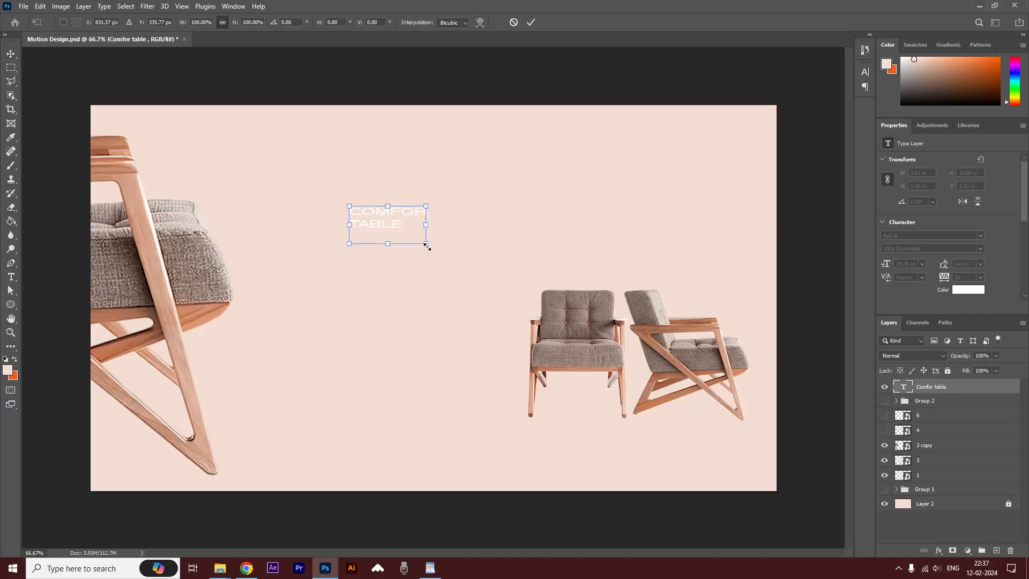
{"action": "left_click_drag", "start_coordinate": [427, 244], "coordinate": [822, 483]}
{"action": "left_click_drag", "start_coordinate": [521, 223], "coordinate": [416, 221]}
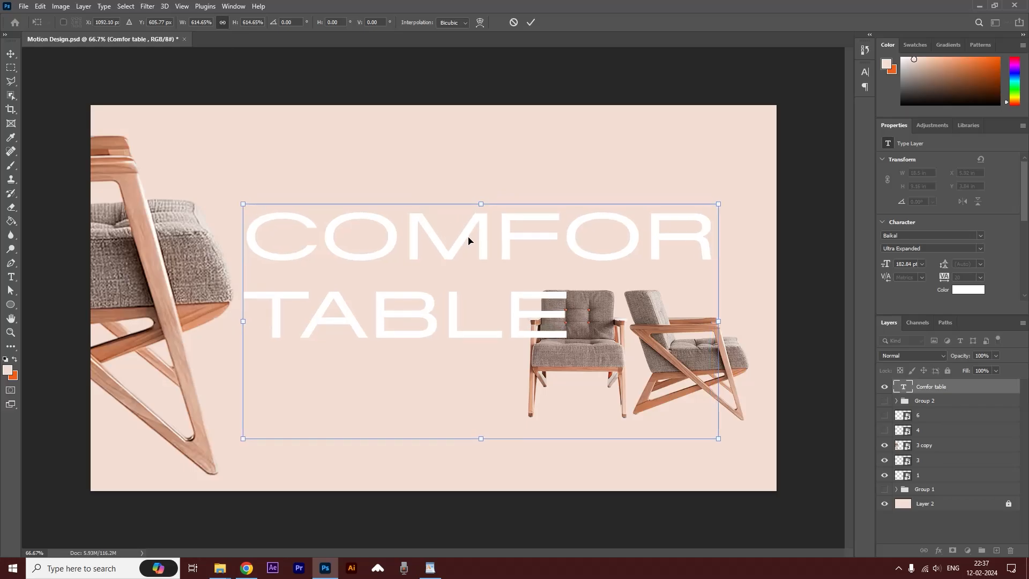
{"action": "left_click_drag", "start_coordinate": [727, 206], "coordinate": [757, 189]}
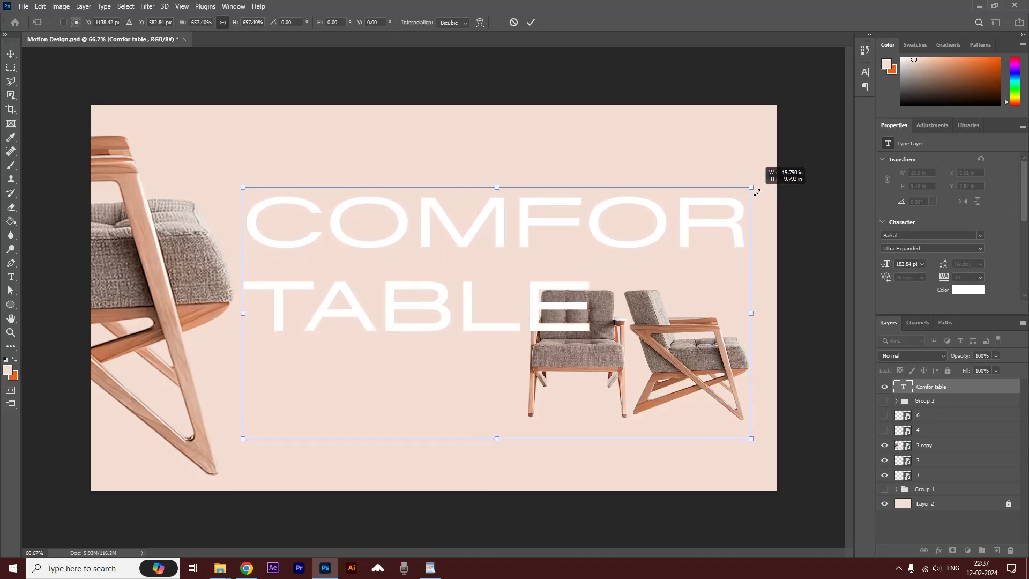
{"action": "left_click_drag", "start_coordinate": [478, 299], "coordinate": [476, 311]}
{"action": "key", "text": "Return"}
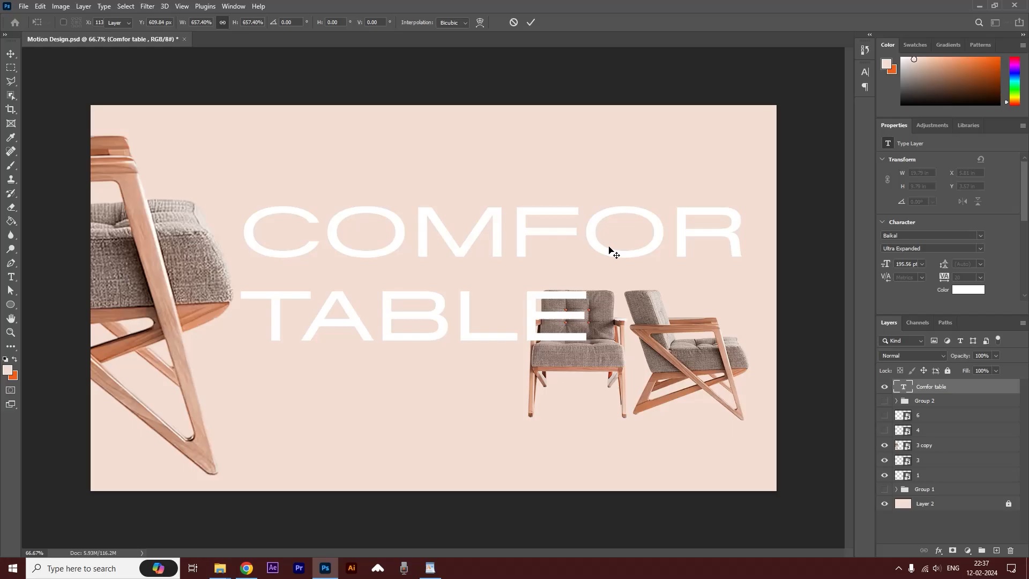
- Set the COMFOR TABLE text's leading to 159 pt and move the text down slightly
{"action": "double_click", "coordinate": [607, 230]}
{"action": "left_click", "coordinate": [472, 23]}
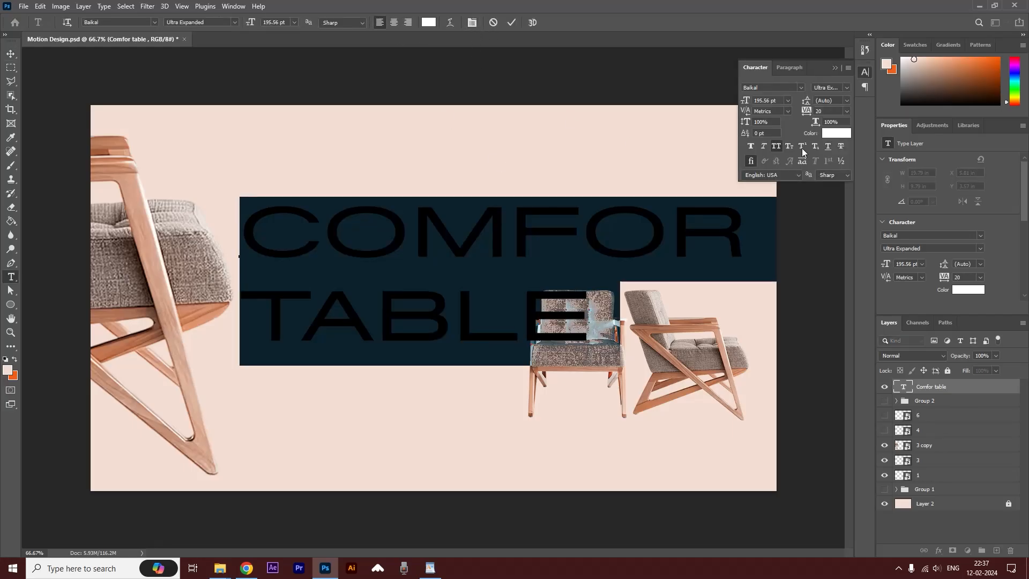
{"action": "left_click_drag", "start_coordinate": [805, 101], "coordinate": [758, 118]}
{"action": "left_click", "coordinate": [11, 55]}
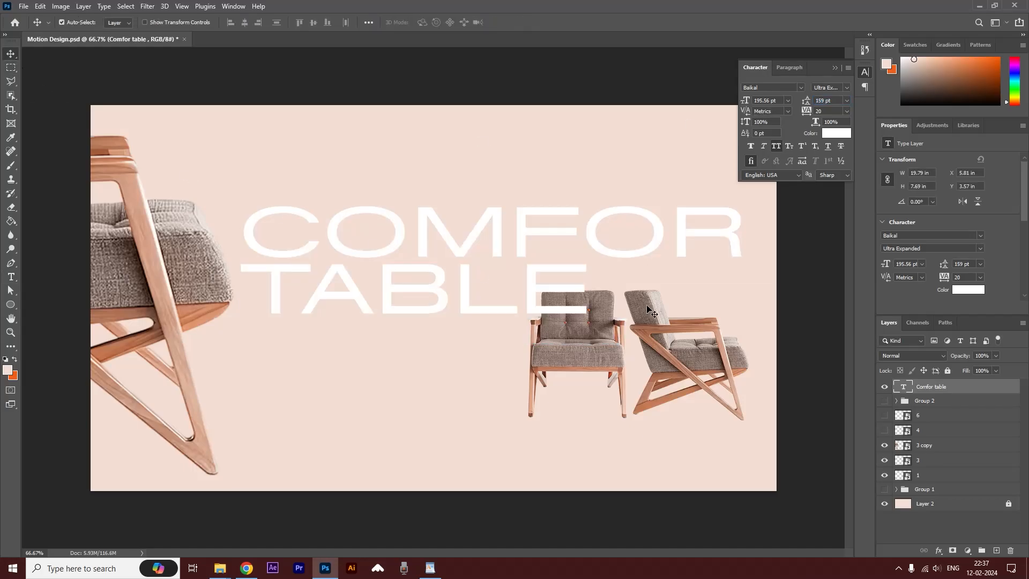
{"action": "left_click_drag", "start_coordinate": [631, 231], "coordinate": [631, 253]}
- Scale chairs 3 and 1 down together to about 49% and place them after TABLE, below the letter R
{"action": "left_click", "coordinate": [731, 354]}
{"action": "left_click", "coordinate": [617, 372], "text": "shift"}
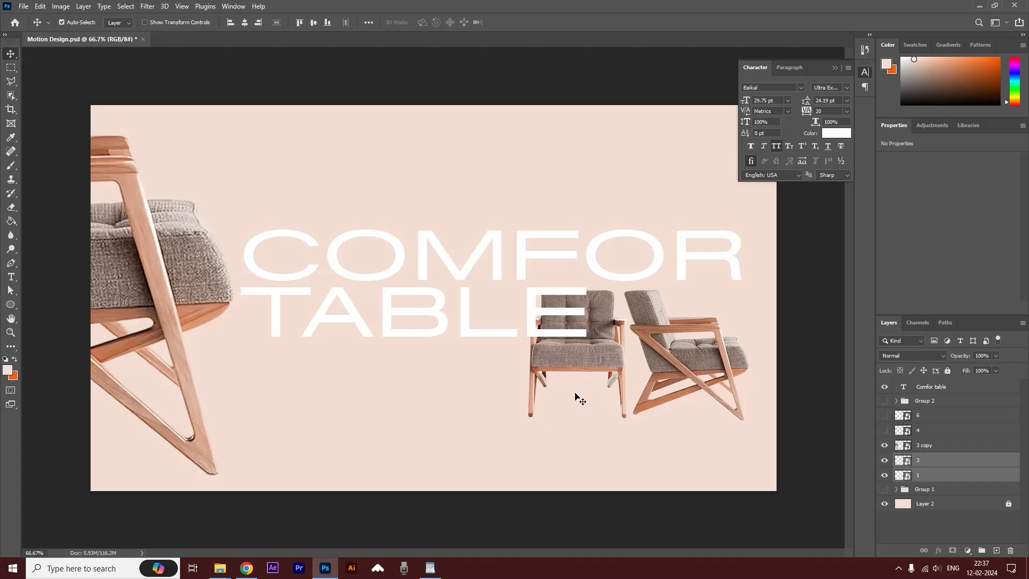
{"action": "key", "text": "ctrl+t"}
{"action": "left_click_drag", "start_coordinate": [527, 426], "coordinate": [689, 407]}
{"action": "left_click_drag", "start_coordinate": [721, 325], "coordinate": [734, 364]}
{"action": "key", "text": "Return"}
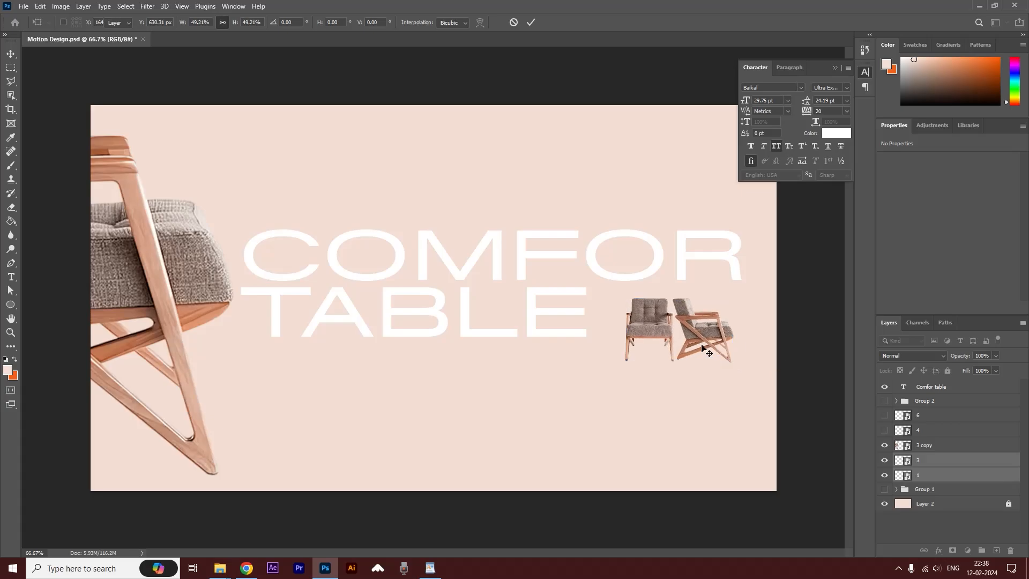
- Move the COMFOR TABLE text layer directly above the enlarged chair copy in the layer order
{"action": "left_click", "coordinate": [939, 388]}
{"action": "left_click_drag", "start_coordinate": [934, 445], "coordinate": [890, 435]}
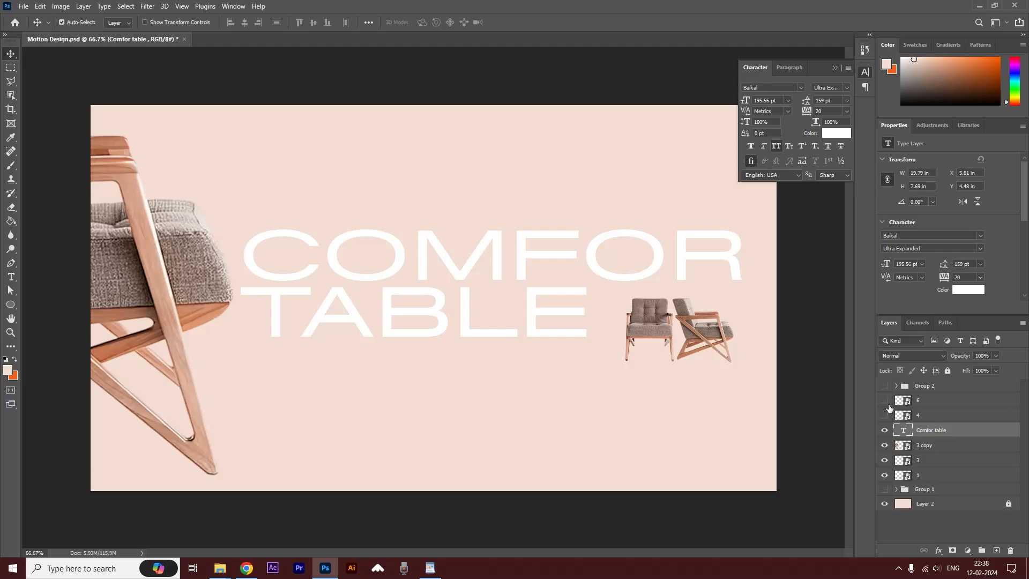
- Move the COMFOR TABLE layer below chair 1 in the layer order, and shift the small chairs and the large cropped chair slightly left
{"action": "left_click_drag", "start_coordinate": [932, 433], "coordinate": [911, 482]}
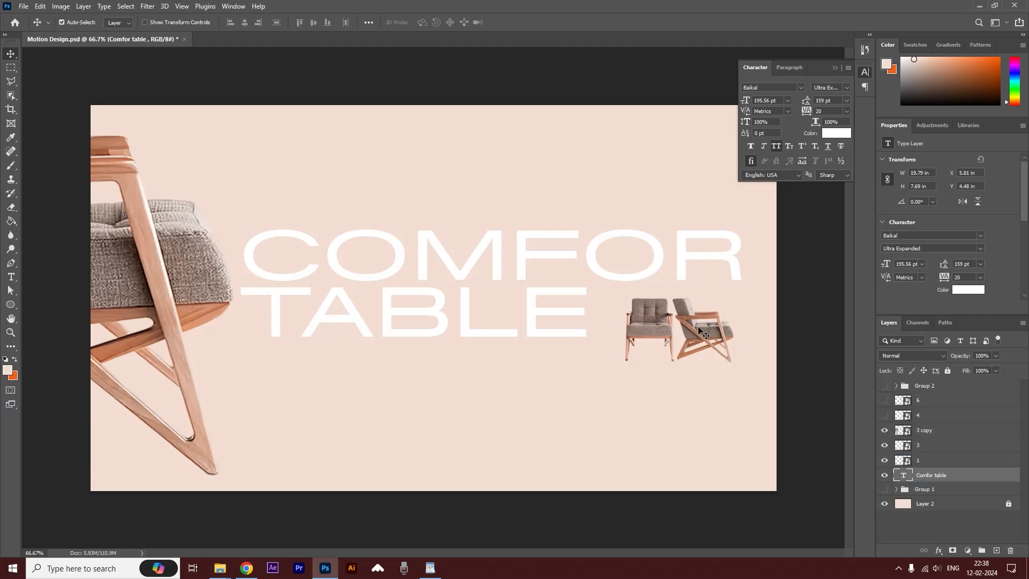
{"action": "left_click", "coordinate": [653, 328]}
{"action": "left_click", "coordinate": [653, 329], "text": "shift"}
{"action": "left_click_drag", "start_coordinate": [651, 331], "coordinate": [642, 329]}
{"action": "left_click_drag", "start_coordinate": [193, 289], "coordinate": [183, 282]}
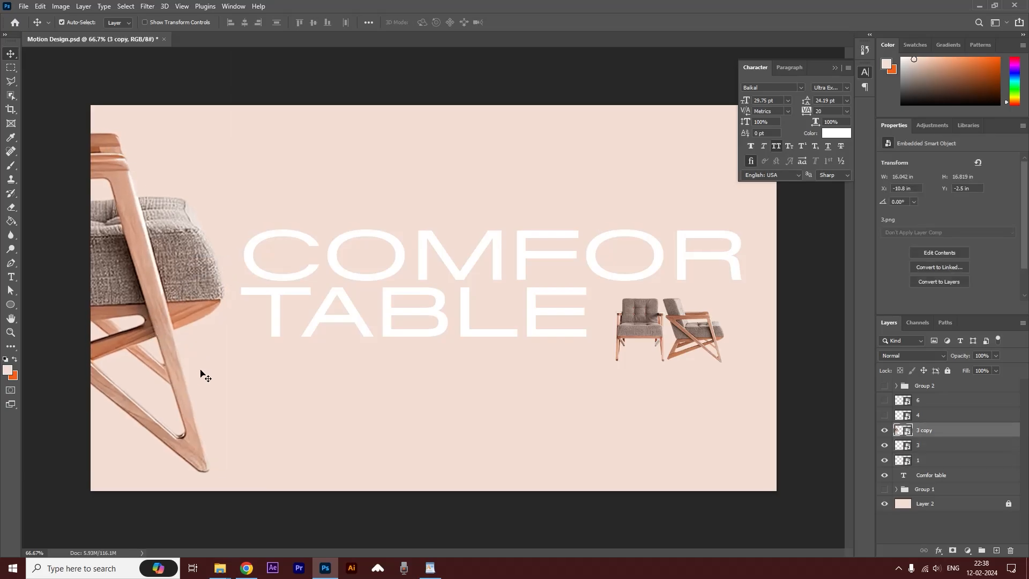
- Group the 3 copy, 3, 1 and COMFOR TABLE layers, and hide the new group
{"action": "left_click", "coordinate": [697, 340]}
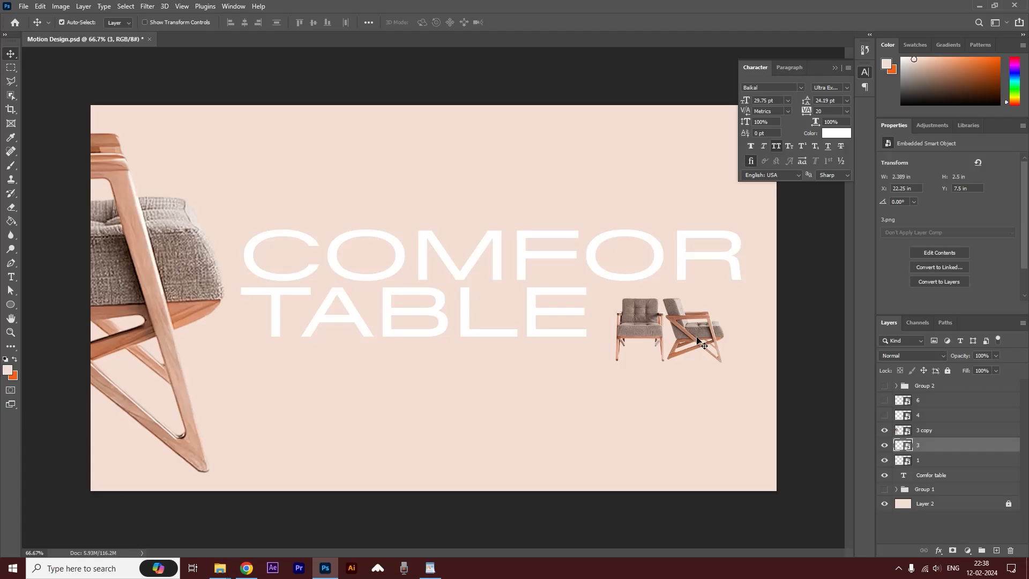
{"action": "left_click", "coordinate": [591, 310]}
{"action": "left_click", "coordinate": [929, 432], "text": "shift"}
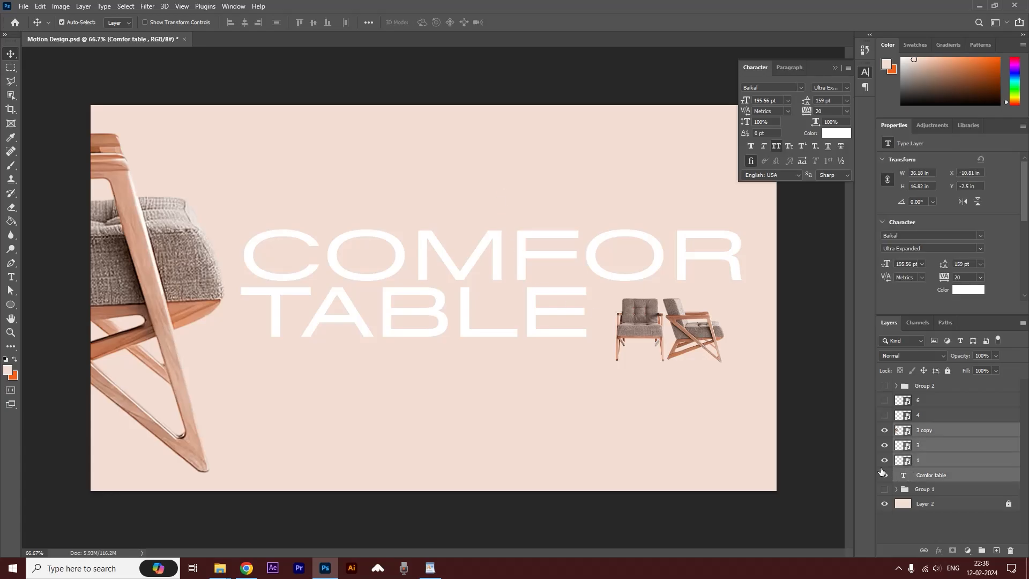
{"action": "key", "text": "ctrl+g"}
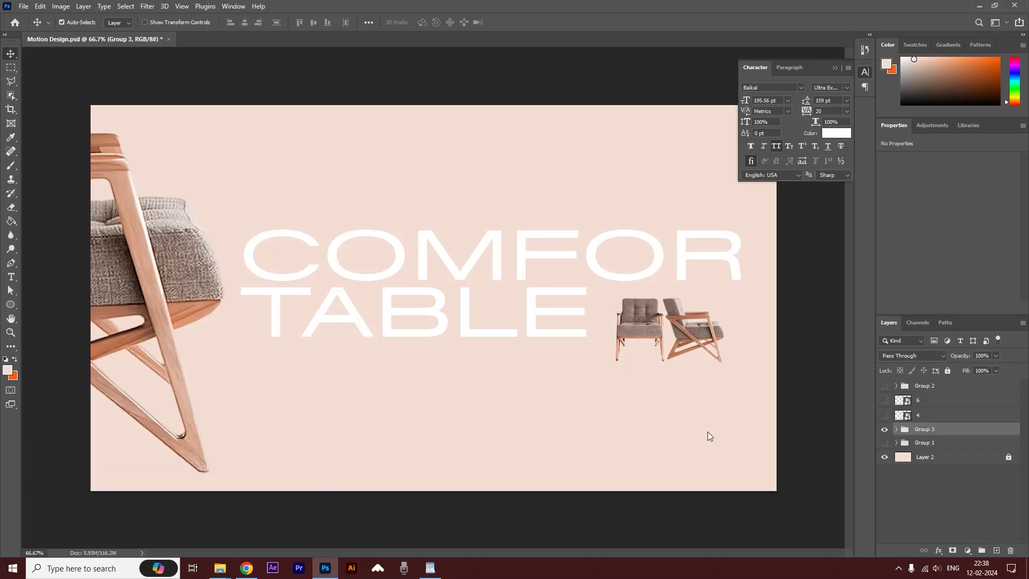
{"action": "left_click", "coordinate": [885, 430]}
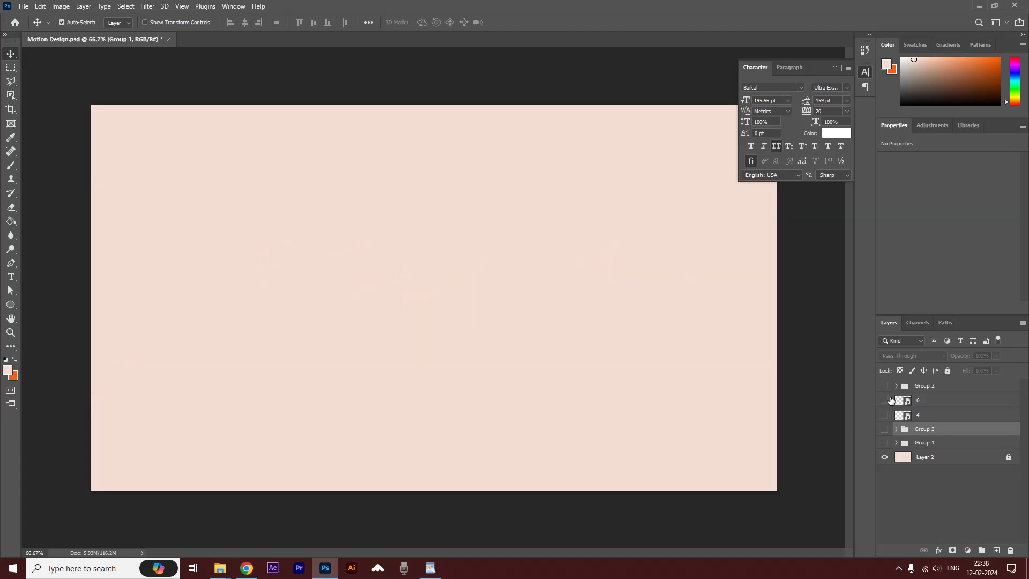
- Show chair 4 without chair 6, and move it up and left to just right of the canvas centre
{"action": "left_click", "coordinate": [886, 400]}
{"action": "left_click", "coordinate": [885, 415]}
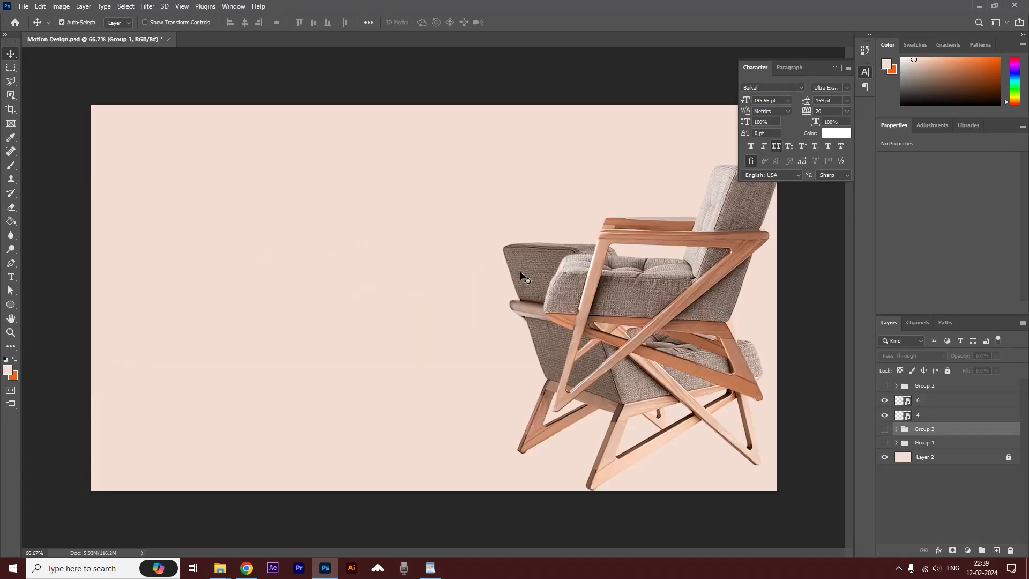
{"action": "left_click_drag", "start_coordinate": [521, 276], "coordinate": [404, 206]}
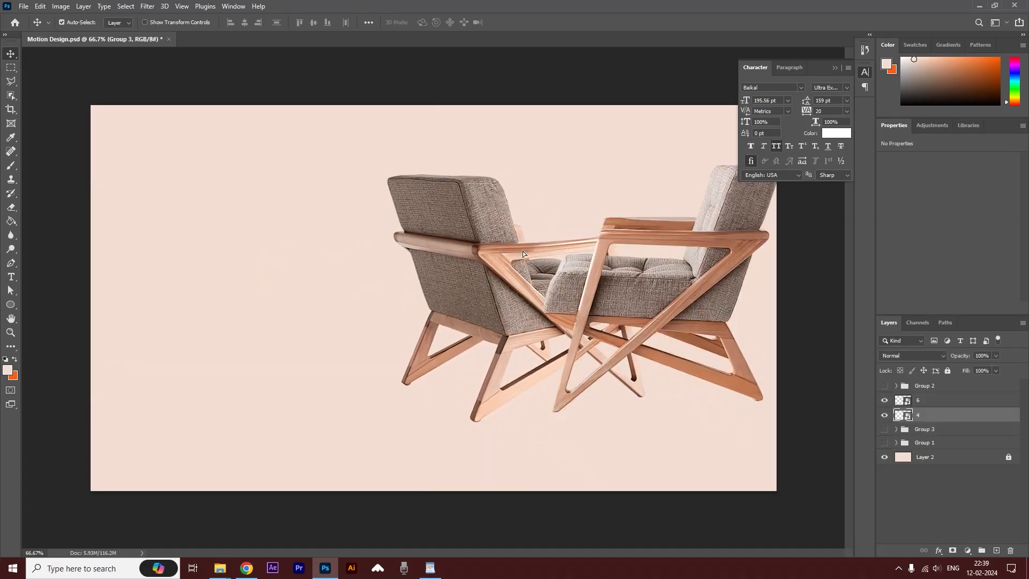
{"action": "left_click", "coordinate": [885, 399]}
{"action": "left_click_drag", "start_coordinate": [422, 265], "coordinate": [461, 260]}
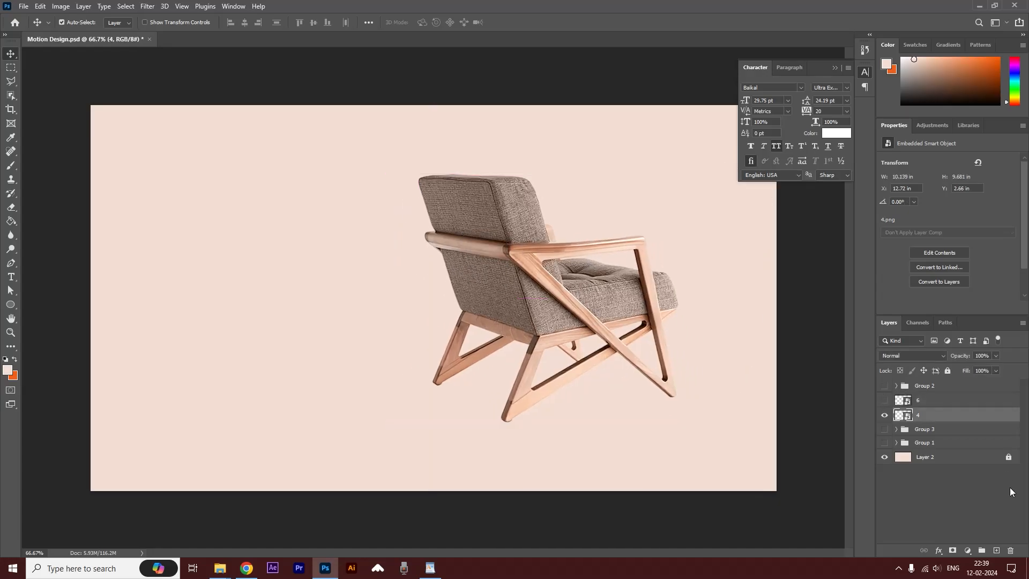
- Scale chair 4 up to about 126% and place it in the right half of the canvas
{"action": "key", "text": "ctrl+t"}
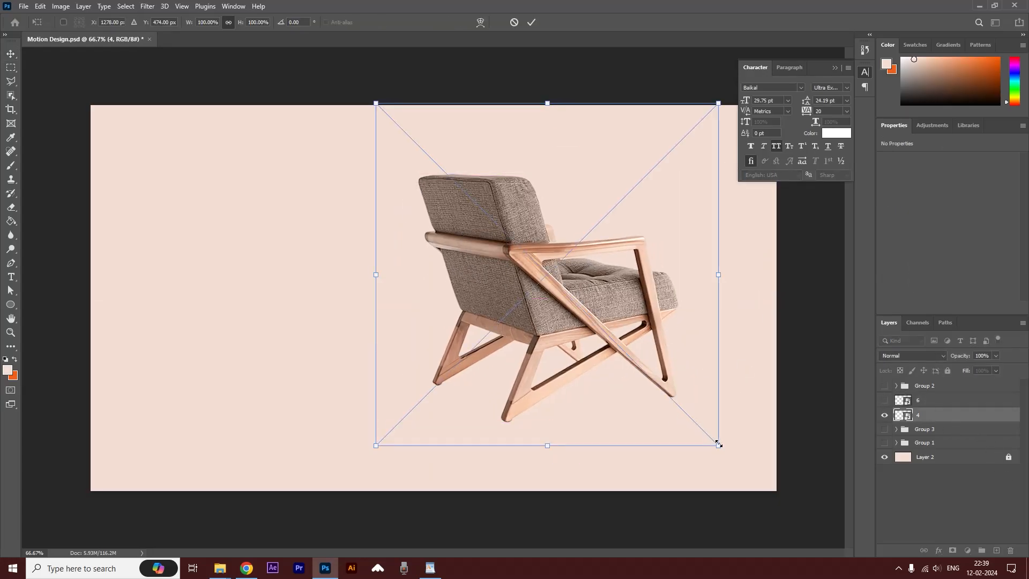
{"action": "left_click_drag", "start_coordinate": [719, 444], "coordinate": [779, 473]}
{"action": "left_click_drag", "start_coordinate": [571, 319], "coordinate": [567, 305]}
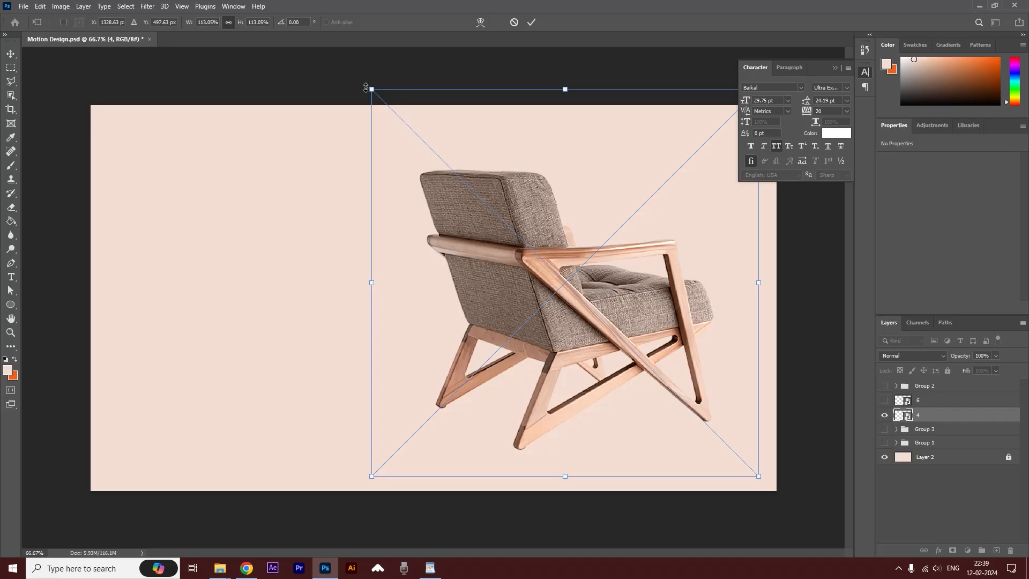
{"action": "left_click_drag", "start_coordinate": [367, 87], "coordinate": [327, 45]}
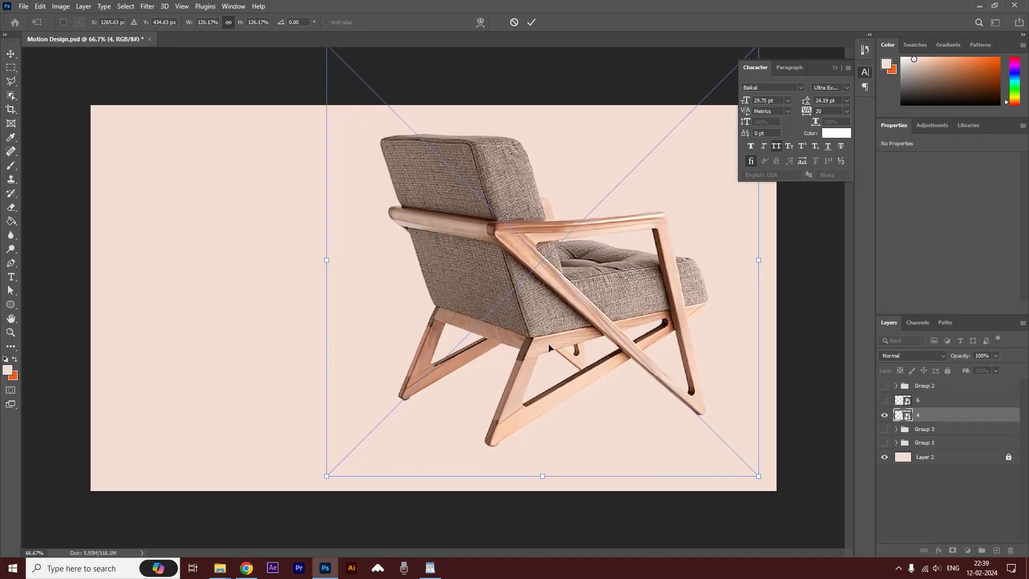
{"action": "left_click_drag", "start_coordinate": [545, 343], "coordinate": [564, 359]}
{"action": "key", "text": "Return"}
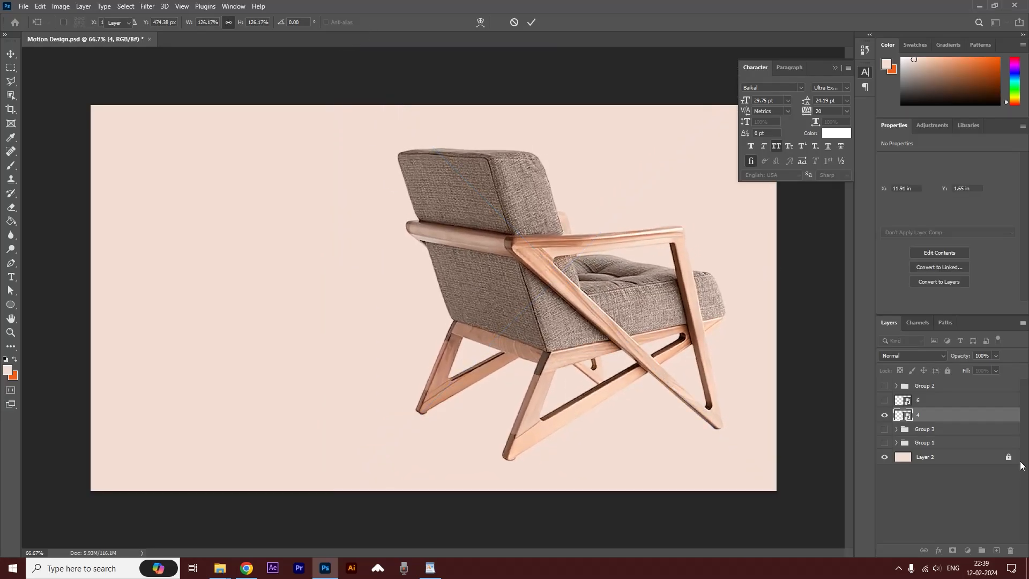
- Duplicate chair 4, flip the copy horizontally and place it on the left so the two chairs stand back to back
{"action": "left_click_drag", "start_coordinate": [954, 422], "coordinate": [997, 550]}
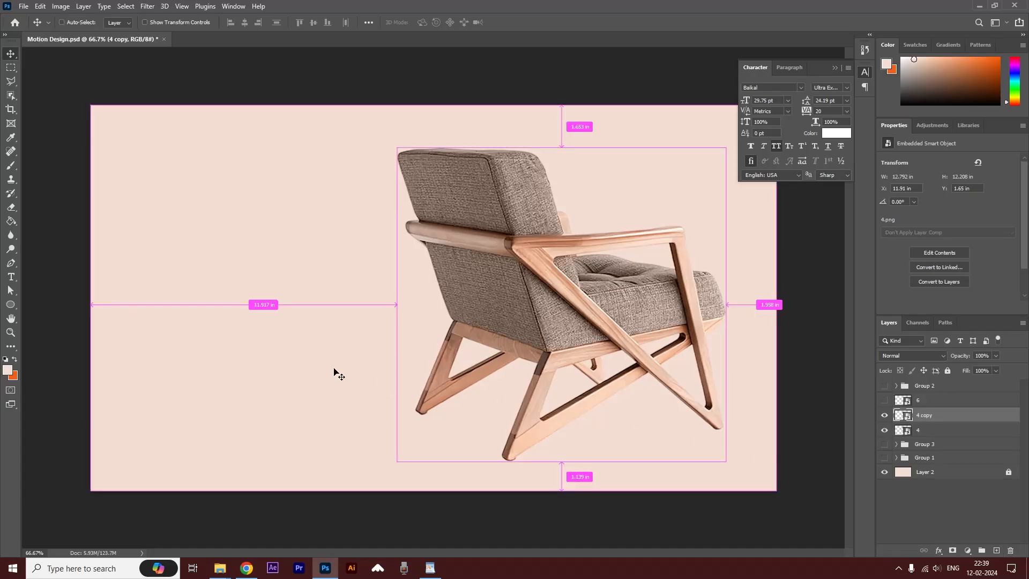
{"action": "key", "text": "ctrl+t"}
{"action": "right_click", "coordinate": [508, 252]}
{"action": "left_click", "coordinate": [542, 449]}
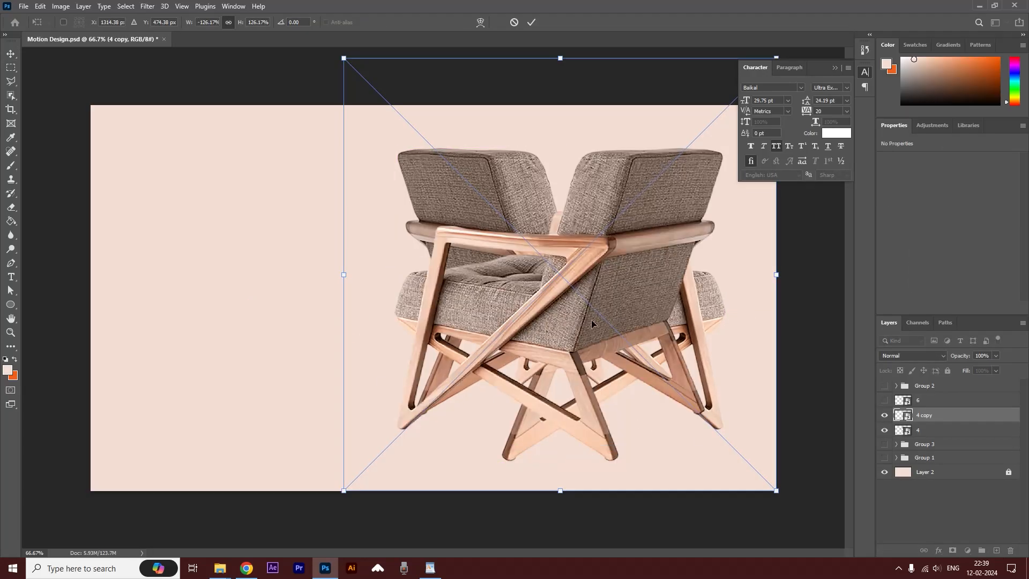
{"action": "left_click_drag", "start_coordinate": [590, 278], "coordinate": [256, 279]}
{"action": "key", "text": "Return"}
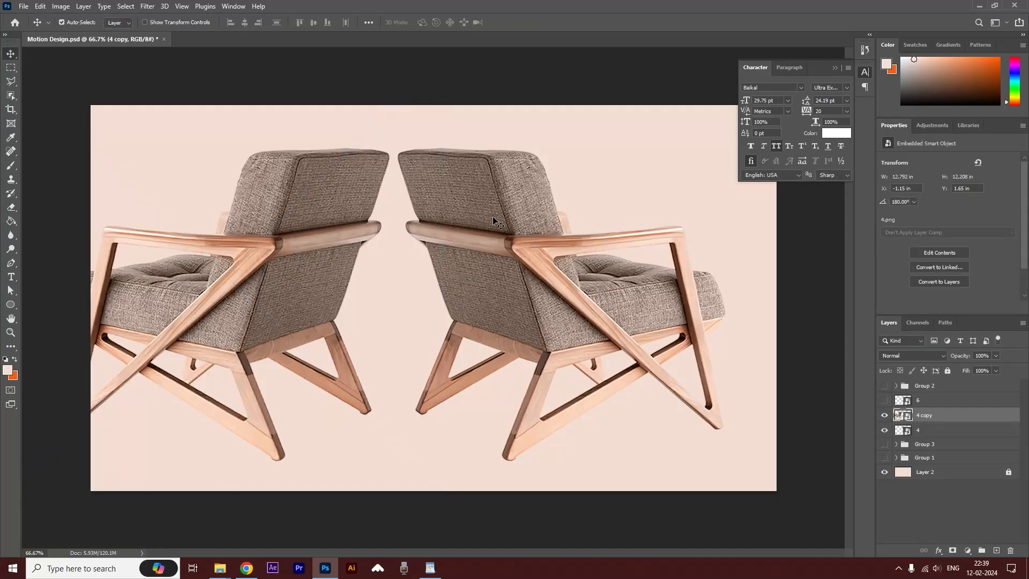
- Scale both back-to-back chairs down together to about 11.94 in wide each, and centre the pair on the canvas
{"action": "left_click", "coordinate": [493, 216], "text": "shift"}
{"action": "left_click_drag", "start_coordinate": [506, 236], "coordinate": [539, 238]}
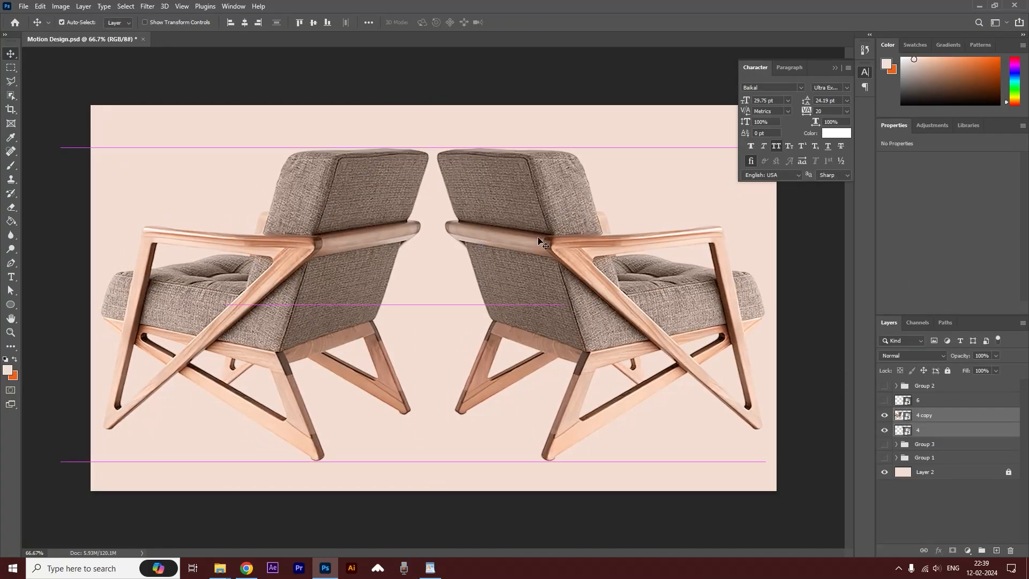
{"action": "key", "text": "ctrl+t"}
{"action": "left_click_drag", "start_coordinate": [98, 144], "coordinate": [142, 164]}
{"action": "key", "text": "Return"}
{"action": "left_click_drag", "start_coordinate": [553, 304], "coordinate": [531, 287]}
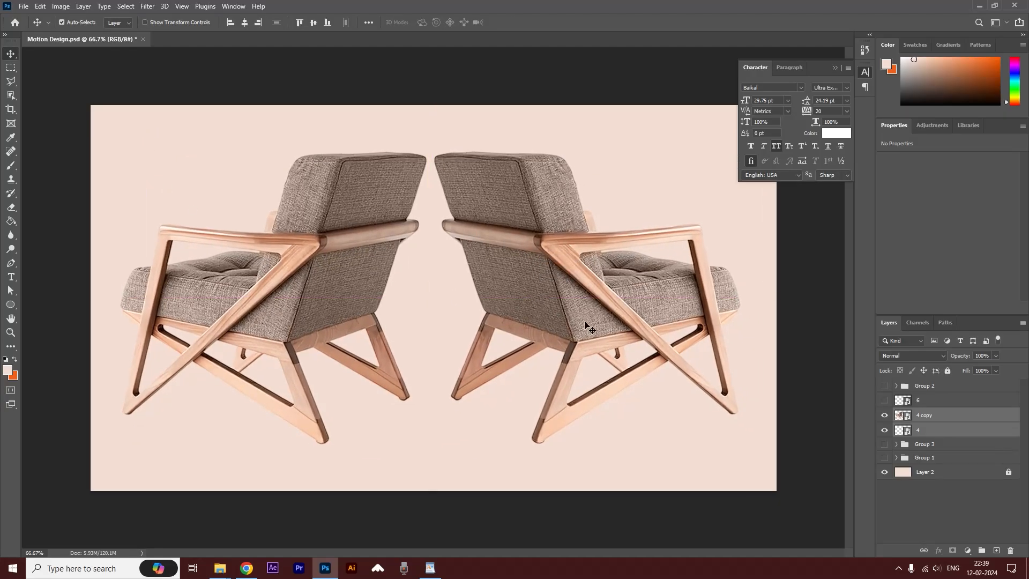
{"action": "key", "text": "Down"}
{"action": "key", "text": "Down"}
{"action": "key", "text": "Down"}
{"action": "key", "text": "Down"}
{"action": "key", "text": "Down"}
{"action": "key", "text": "Down"}
{"action": "key", "text": "Down"}
{"action": "key", "text": "Down"}
{"action": "key", "text": "Down"}
{"action": "key", "text": "Down"}
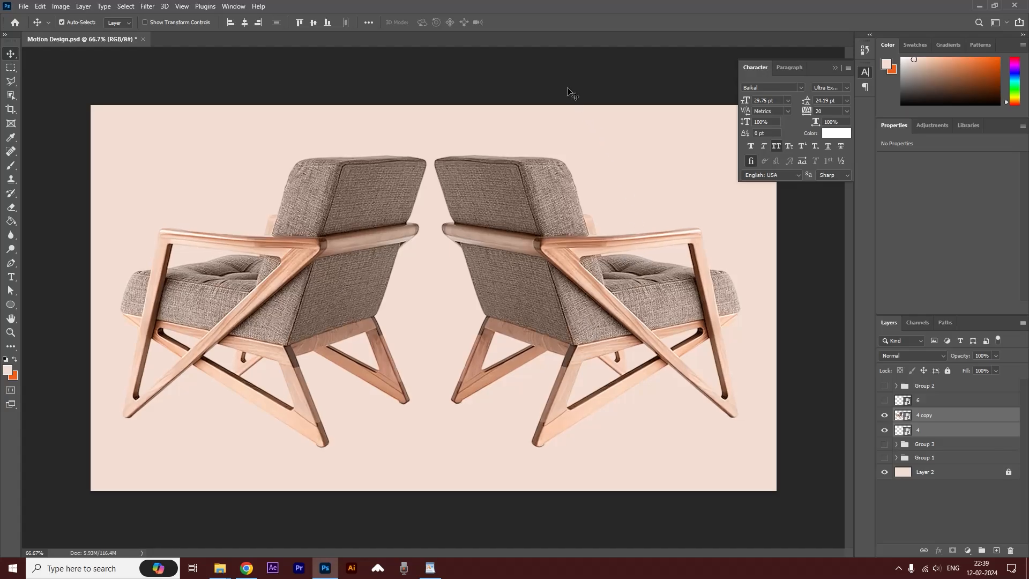
{"action": "left_click", "coordinate": [570, 92]}
- Switch to the WordPad document and copy the line Built to Last
{"action": "left_click", "coordinate": [435, 567]}
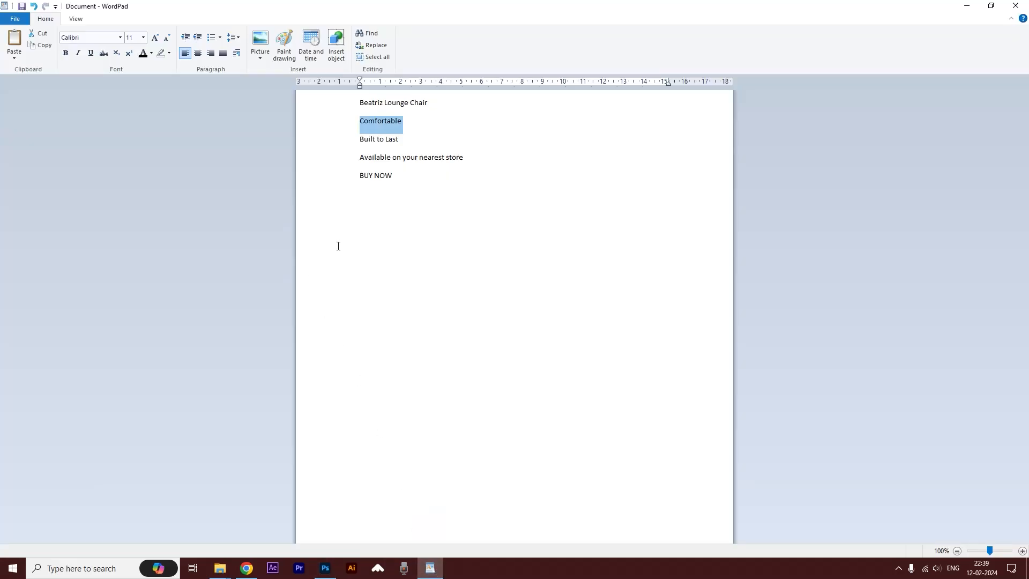
{"action": "triple_click", "coordinate": [385, 141]}
{"action": "key", "text": "ctrl+c"}
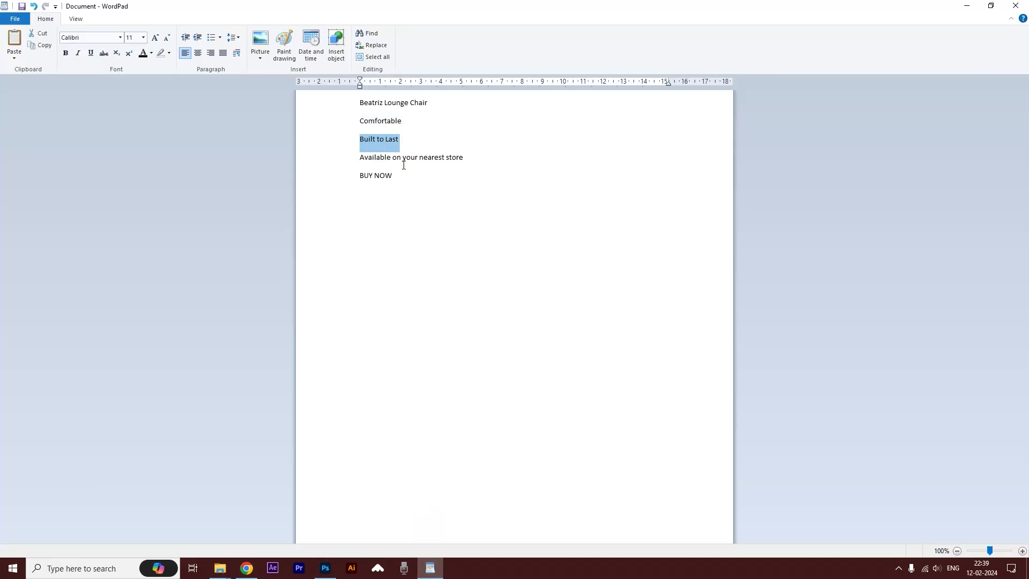
- Back in Photoshop, add the copied Built to Last text at 33 pt and place it between the two chairs
{"action": "left_click", "coordinate": [326, 567]}
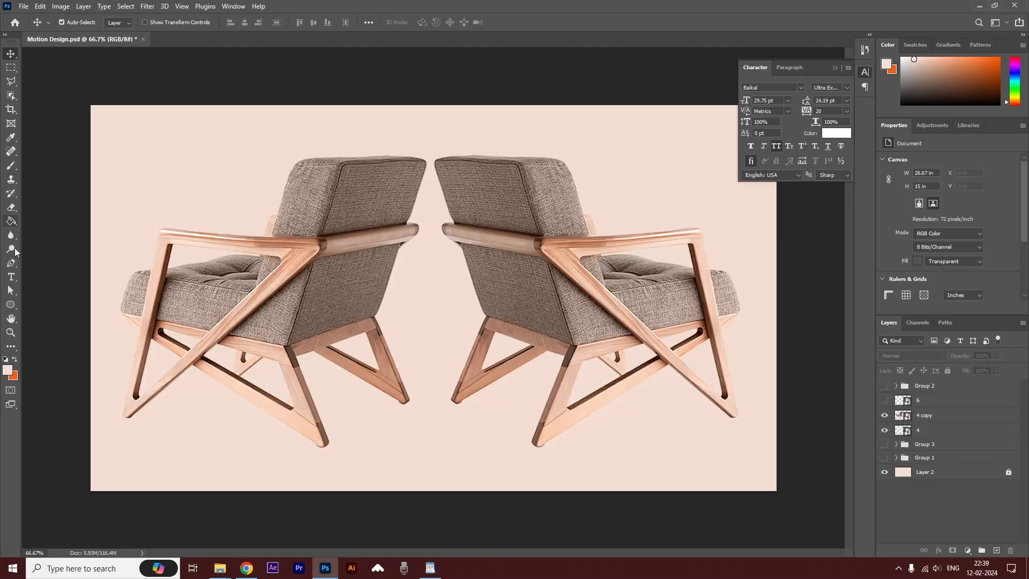
{"action": "left_click", "coordinate": [425, 304]}
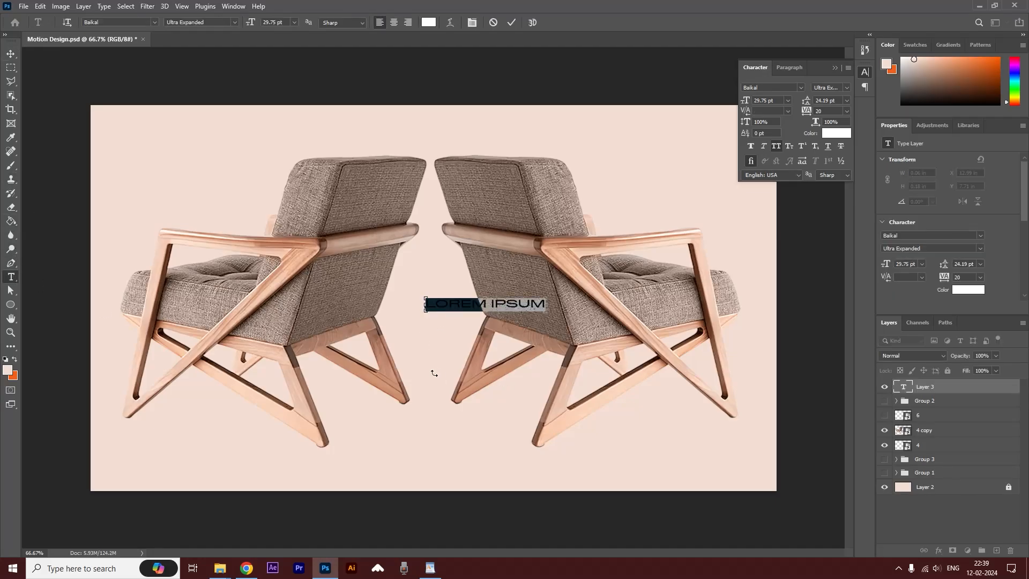
{"action": "key", "text": "ctrl+v"}
{"action": "key", "text": "ctrl+a"}
{"action": "key", "text": "ctrl+shift+period"}
{"action": "key", "text": "ctrl+shift+period"}
{"action": "key", "text": "ctrl+Return"}
{"action": "key", "text": "v"}
{"action": "left_click_drag", "start_coordinate": [454, 305], "coordinate": [426, 308]}
- Enlarge the BUILT TO LAST text to about 40 pt, and adjust its position across the gap between the chair backs
{"action": "key", "text": "ctrl+t"}
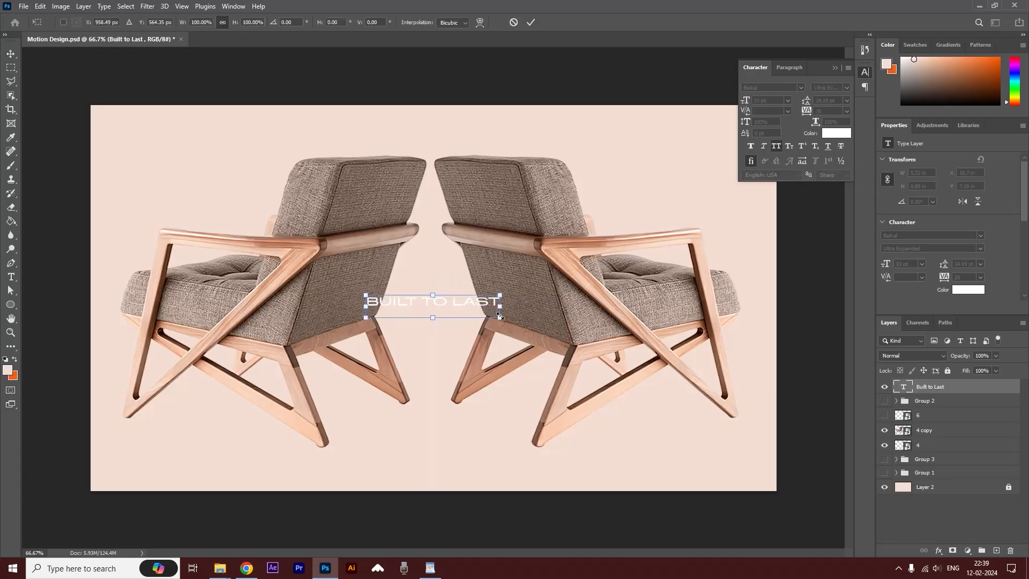
{"action": "left_click_drag", "start_coordinate": [502, 317], "coordinate": [485, 290]}
{"action": "key", "text": "Return"}
{"action": "key", "text": "Left"}
{"action": "key", "text": "Left"}
{"action": "key", "text": "Left"}
{"action": "key", "text": "Left"}
{"action": "key", "text": "Left"}
{"action": "key", "text": "Left"}
{"action": "key", "text": "Left"}
{"action": "key", "text": "Left"}
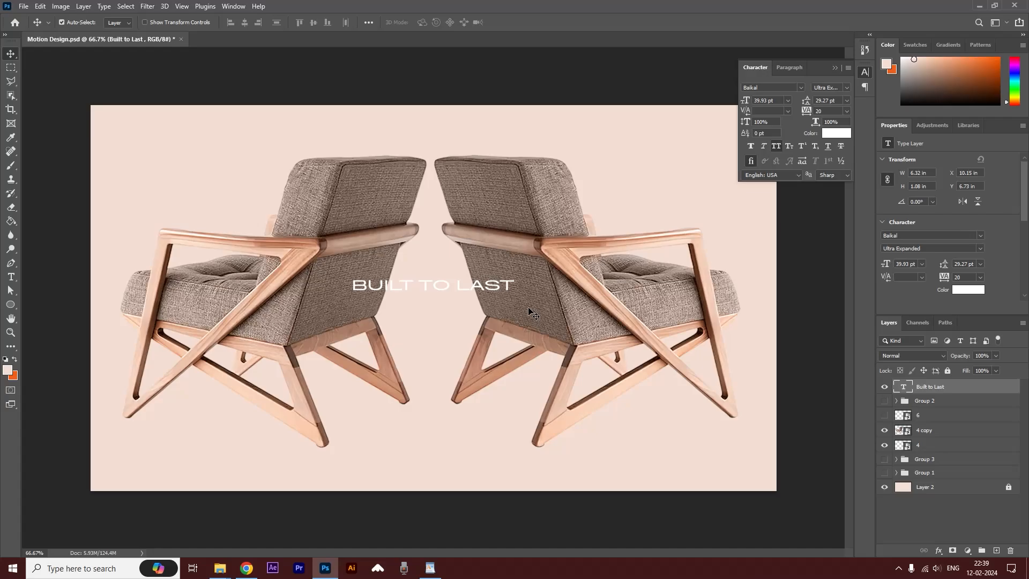
{"action": "key", "text": "Up"}
{"action": "key", "text": "Up"}
{"action": "key", "text": "Up"}
{"action": "key", "text": "Up"}
{"action": "key", "text": "Up"}
{"action": "key", "text": "Up"}
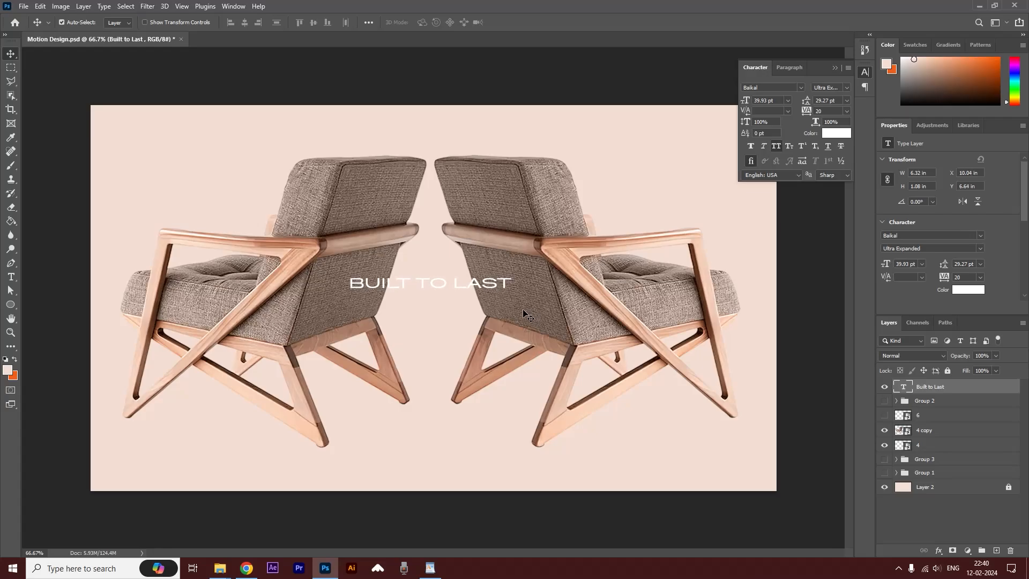
{"action": "key", "text": "Down"}
{"action": "key", "text": "Down"}
{"action": "left_click", "coordinate": [530, 97]}
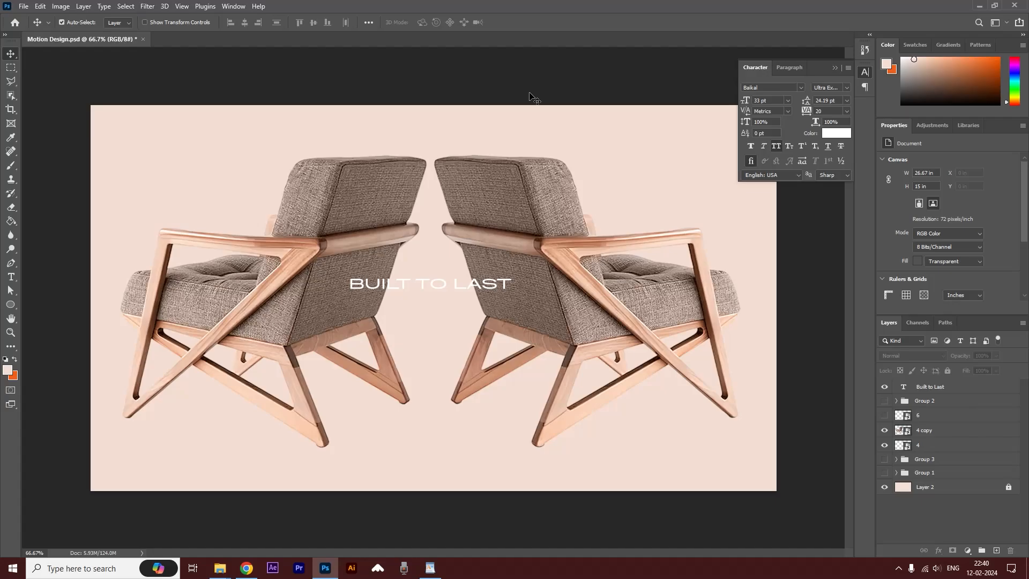
- Shift the BUILT TO LAST text slightly further left and up, and save the document
{"action": "left_click_drag", "start_coordinate": [487, 288], "coordinate": [484, 285]}
{"action": "key", "text": "Down"}
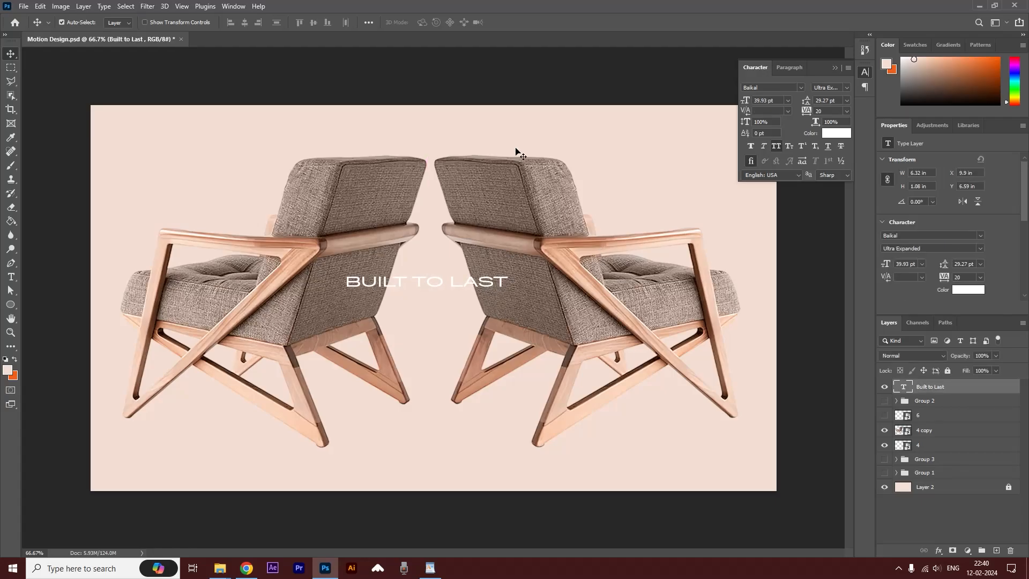
{"action": "left_click", "coordinate": [515, 147]}
{"action": "key", "text": "ctrl+s"}
- Group the 4 copy, 4 and Built to Last layers, and hide the new group
{"action": "left_click", "coordinate": [924, 430]}
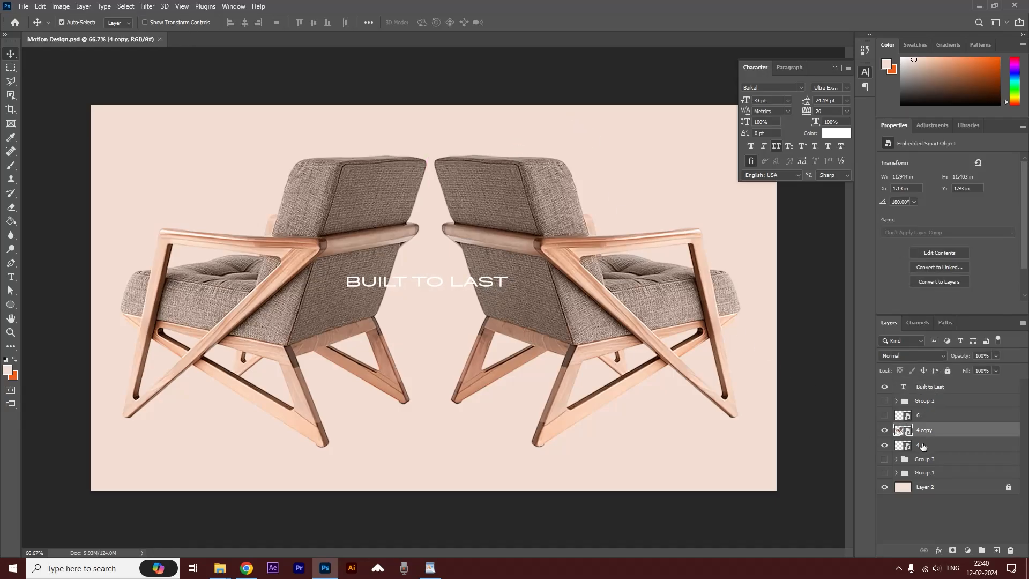
{"action": "left_click", "coordinate": [923, 446], "text": "shift"}
{"action": "left_click", "coordinate": [935, 391], "text": "ctrl"}
{"action": "key", "text": "ctrl+g"}
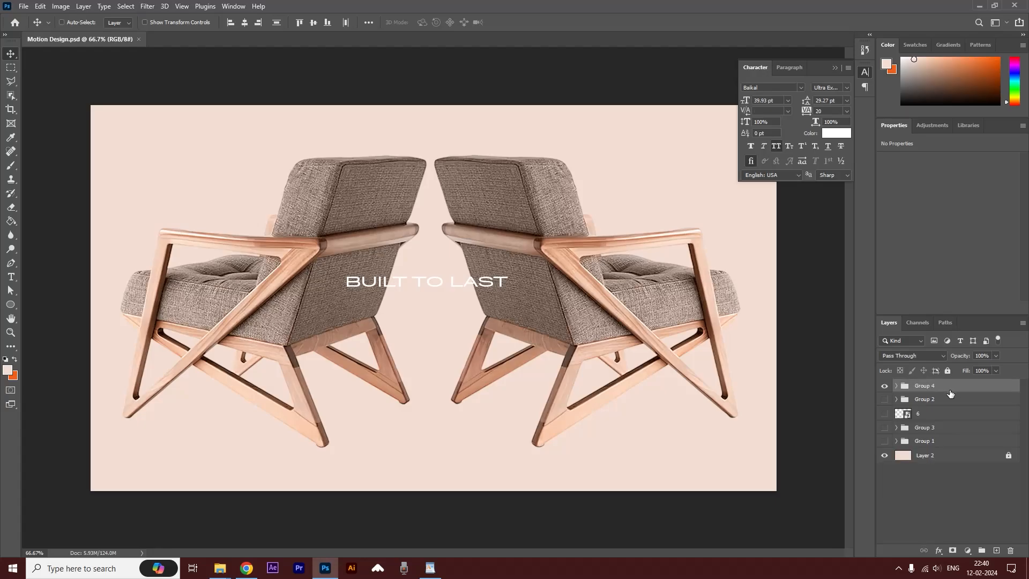
{"action": "left_click", "coordinate": [885, 387]}
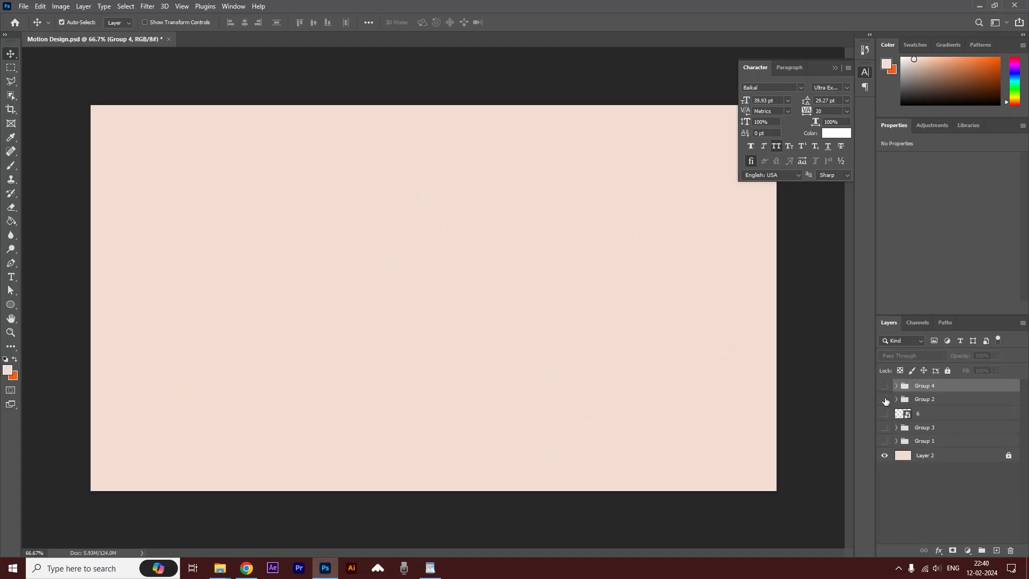
- Show Group 1 and move its overlapping chairs into the right half of the canvas
{"action": "left_click", "coordinate": [884, 441]}
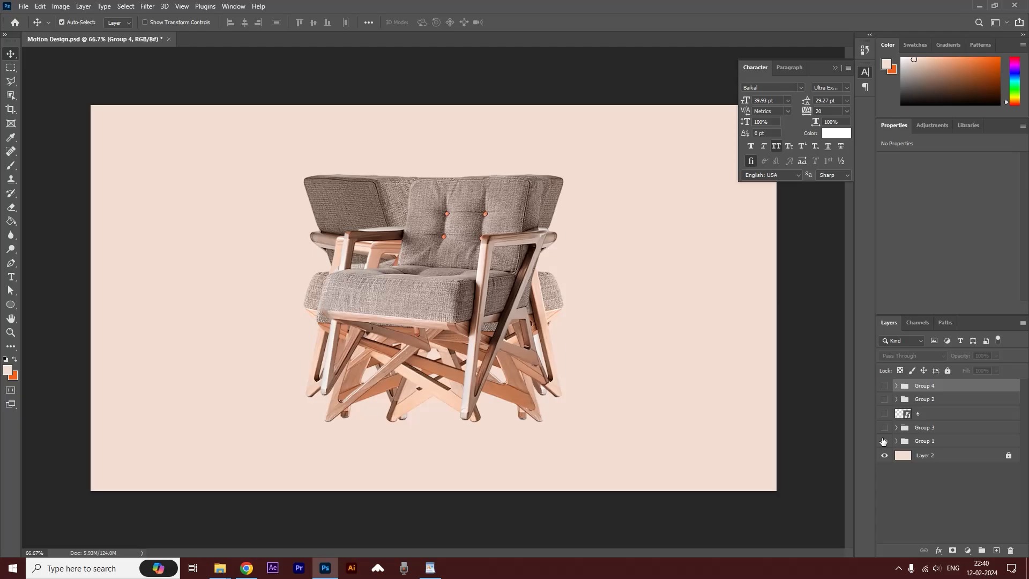
{"action": "left_click", "coordinate": [923, 442]}
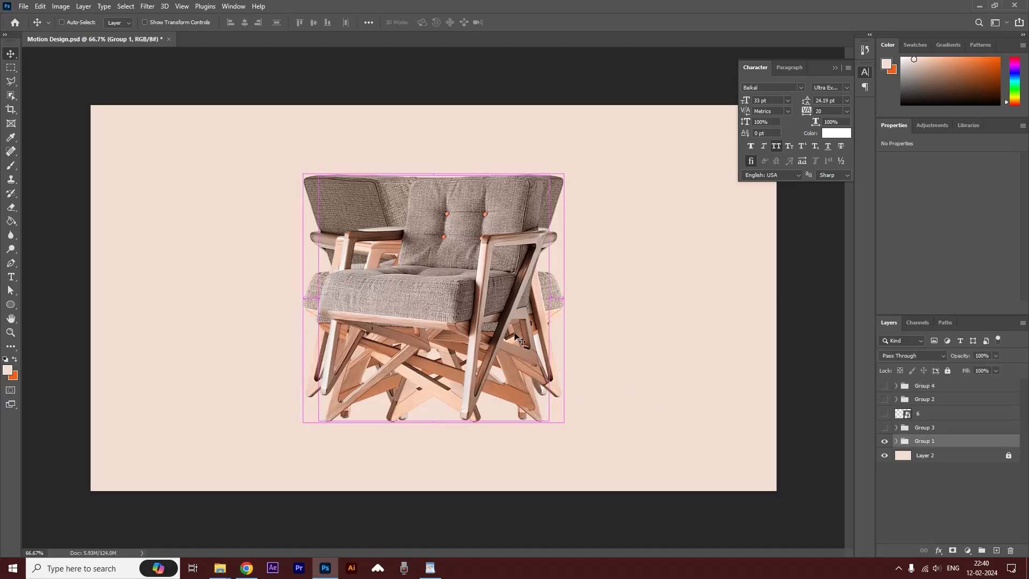
{"action": "key", "text": "ctrl+t"}
{"action": "left_click_drag", "start_coordinate": [449, 265], "coordinate": [595, 270]}
{"action": "key", "text": "Return"}
{"action": "left_click", "coordinate": [524, 68]}
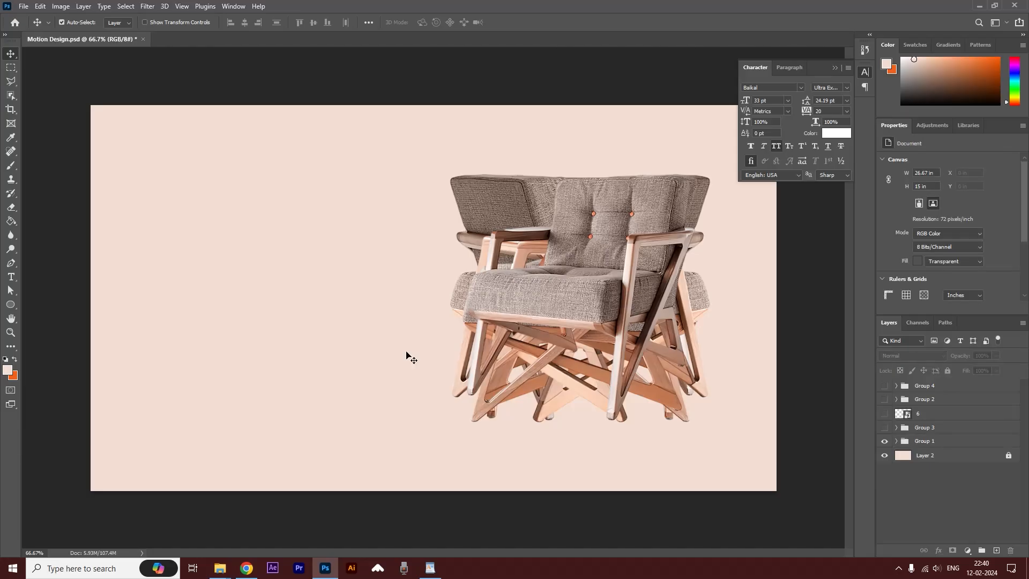
- Switch to the WordPad document and copy the lines Available on your nearest store and BUY NOW
{"action": "key", "text": "alt+Tab"}
{"action": "left_click_drag", "start_coordinate": [360, 156], "coordinate": [405, 178]}
{"action": "key", "text": "ctrl+c"}
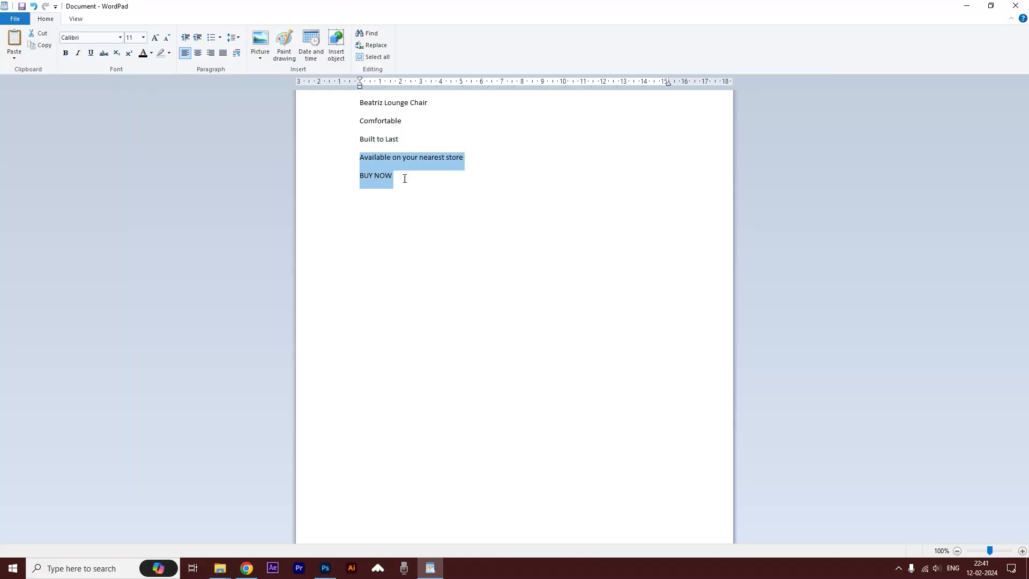
- Switch back to Photoshop and add the text line Available on your nearest store beside the chairs, without BUY NOW
{"action": "key", "text": "alt+Tab"}
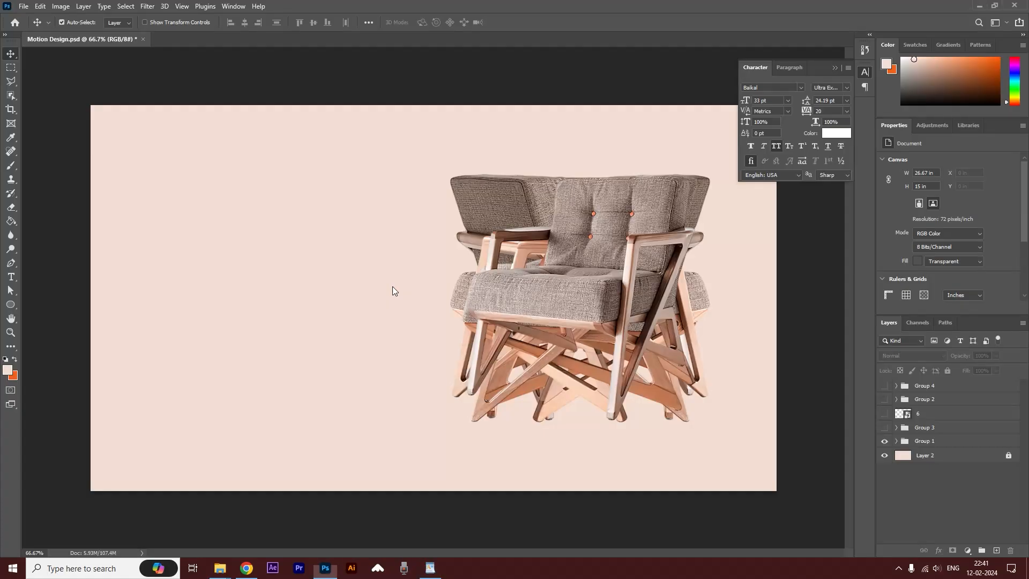
{"action": "key", "text": "t"}
{"action": "left_click", "coordinate": [223, 246]}
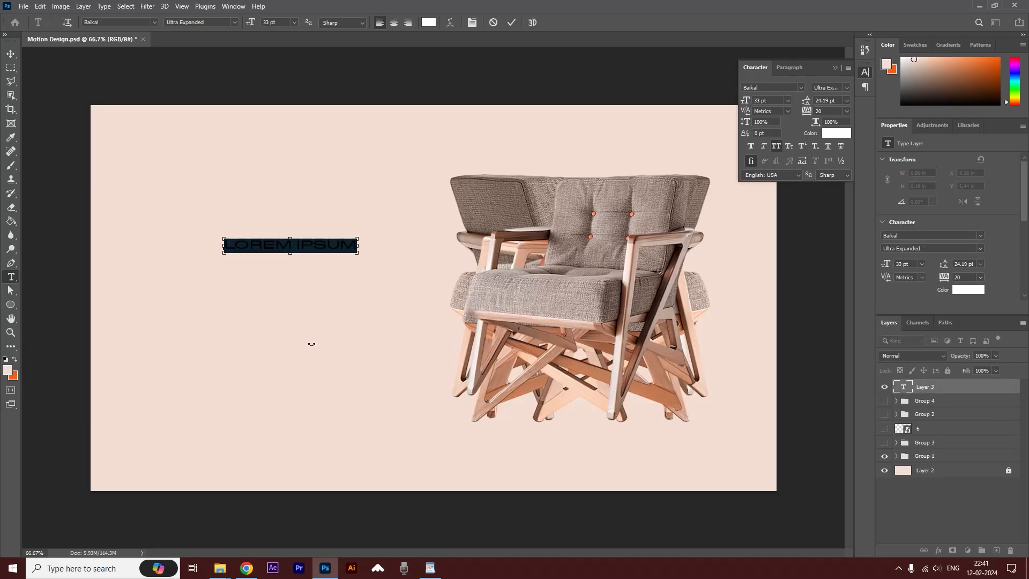
{"action": "key", "text": "ctrl+v"}
{"action": "left_click_drag", "start_coordinate": [318, 248], "coordinate": [224, 254]}
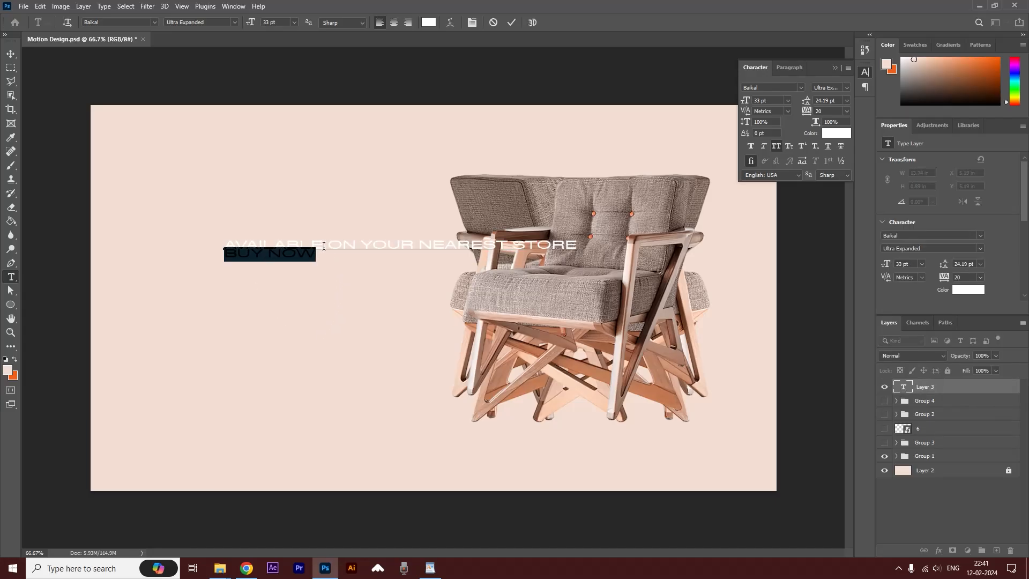
{"action": "key", "text": "BackSpace"}
{"action": "left_click", "coordinate": [11, 53]}
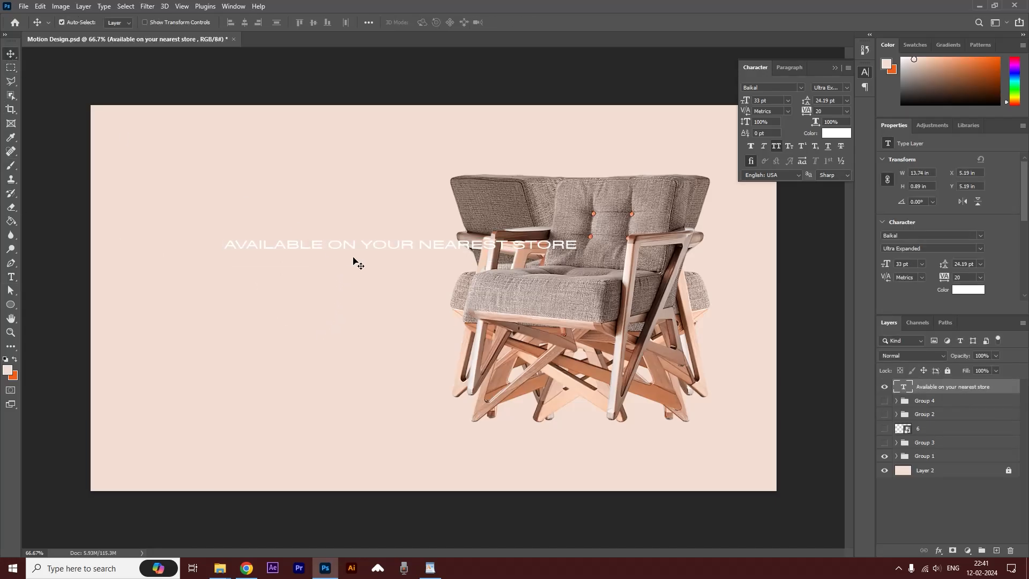
- Duplicate the Available on your nearest store text just below the original and change the copy to BUY NOW
{"action": "left_click_drag", "start_coordinate": [356, 260], "coordinate": [328, 295]}
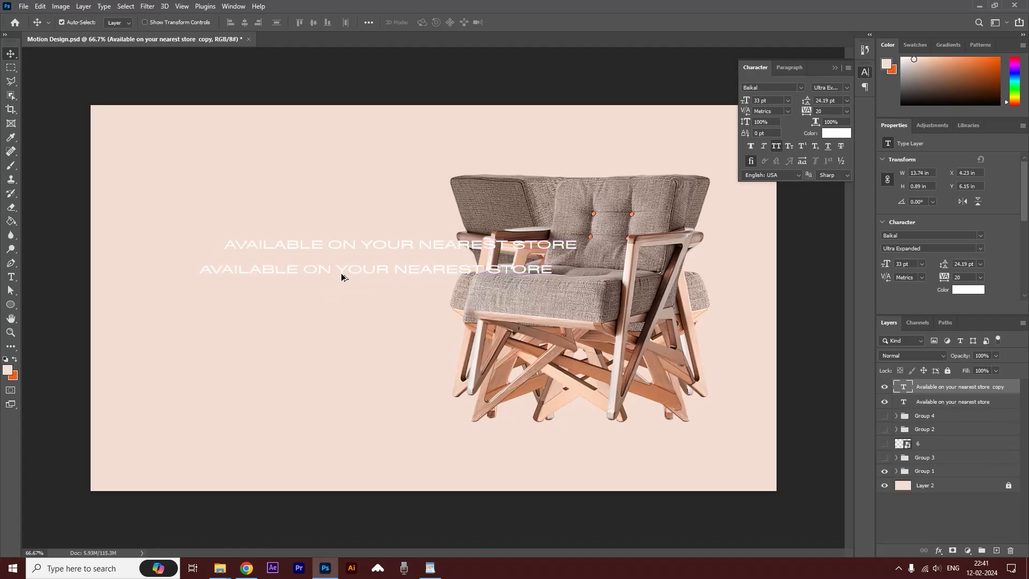
{"action": "double_click", "coordinate": [343, 274]}
{"action": "type", "text": "BUY NOW"}
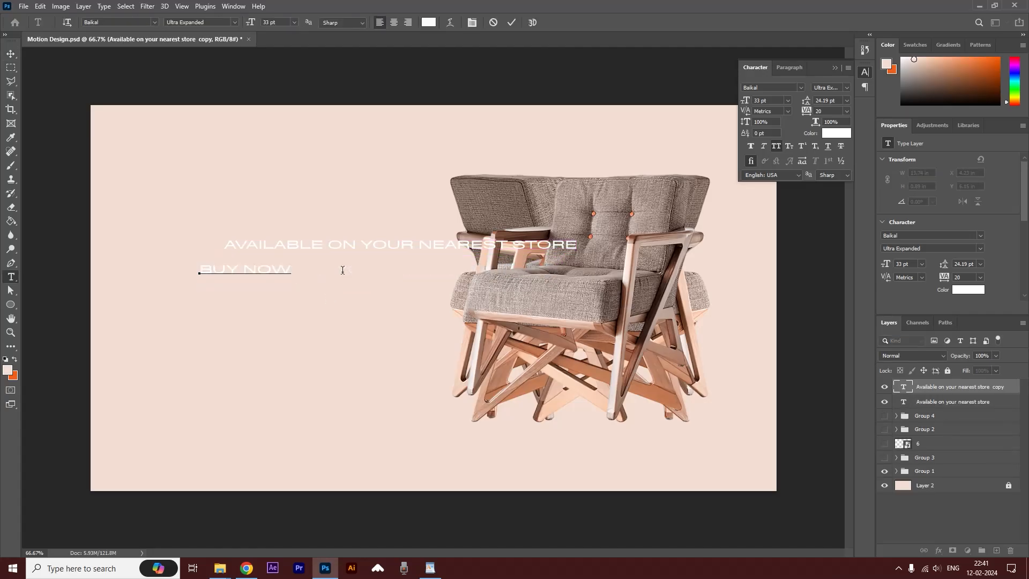
{"action": "left_click", "coordinate": [11, 54]}
- Scale the BUY NOW text to about 215% and move it lower, clear of the line above
{"action": "key", "text": "ctrl+t"}
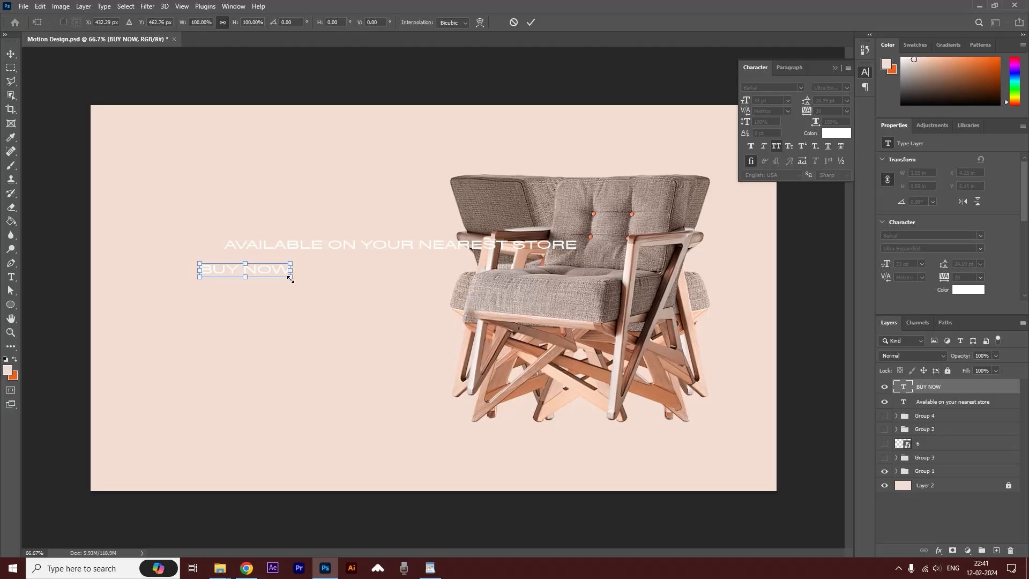
{"action": "left_click_drag", "start_coordinate": [291, 274], "coordinate": [396, 324]}
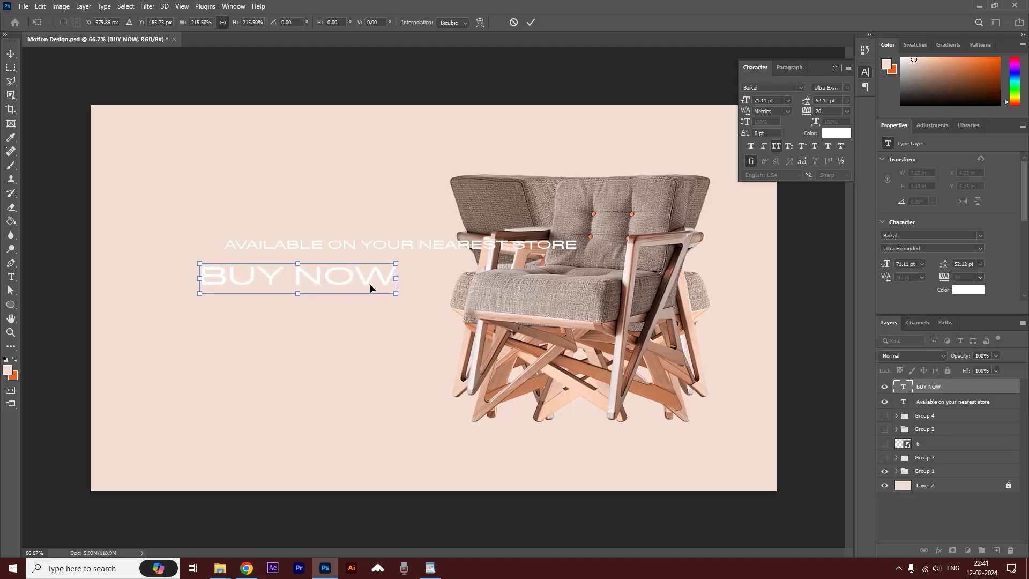
{"action": "left_click_drag", "start_coordinate": [370, 279], "coordinate": [359, 306]}
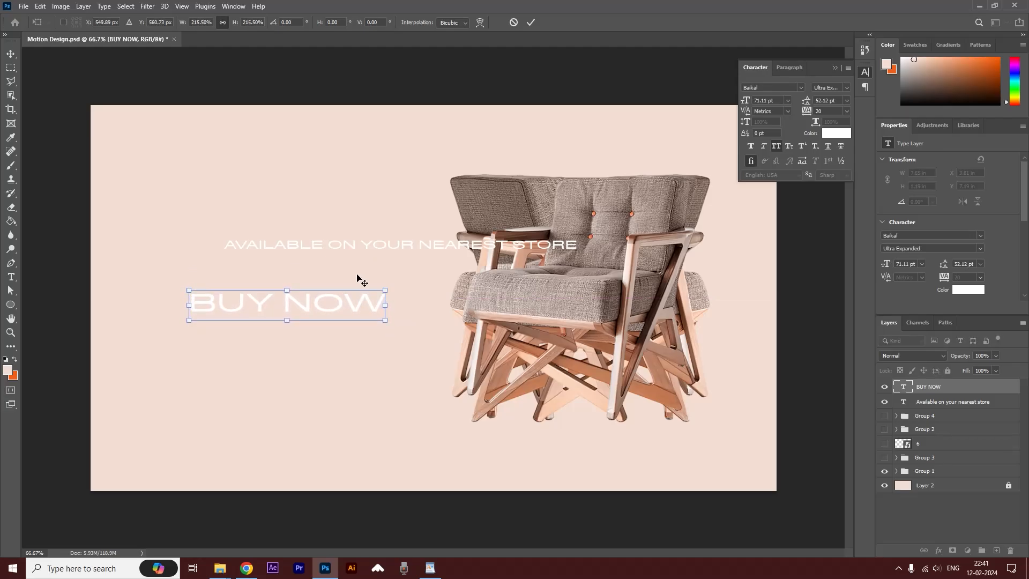
{"action": "key", "text": "Return"}
- Align the Available on your nearest store text with the start of BUY NOW and set its font size to 24 pt
{"action": "left_click_drag", "start_coordinate": [391, 246], "coordinate": [356, 249]}
{"action": "double_click", "coordinate": [364, 251]}
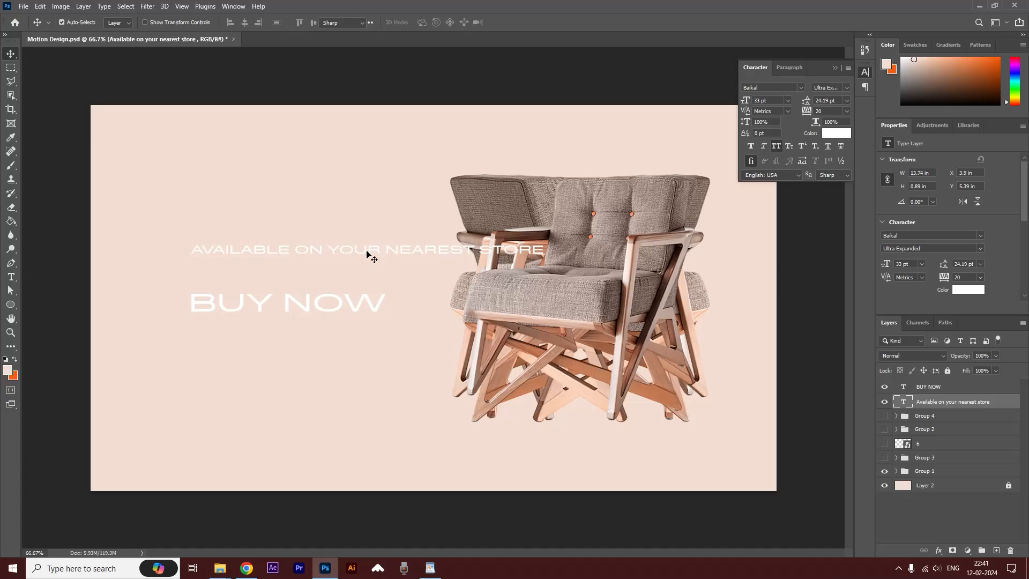
{"action": "left_click_drag", "start_coordinate": [745, 100], "coordinate": [735, 101]}
- Split the store text into two lines reading AVAILABLE ON and YOUR NEAREST STORE
{"action": "left_click", "coordinate": [334, 251]}
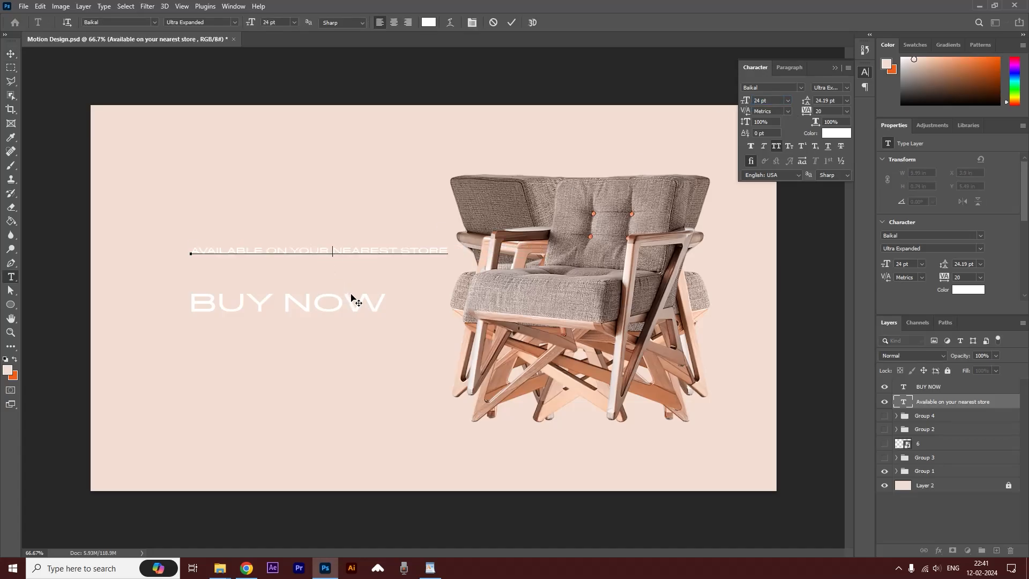
{"action": "key", "text": "ctrl+a"}
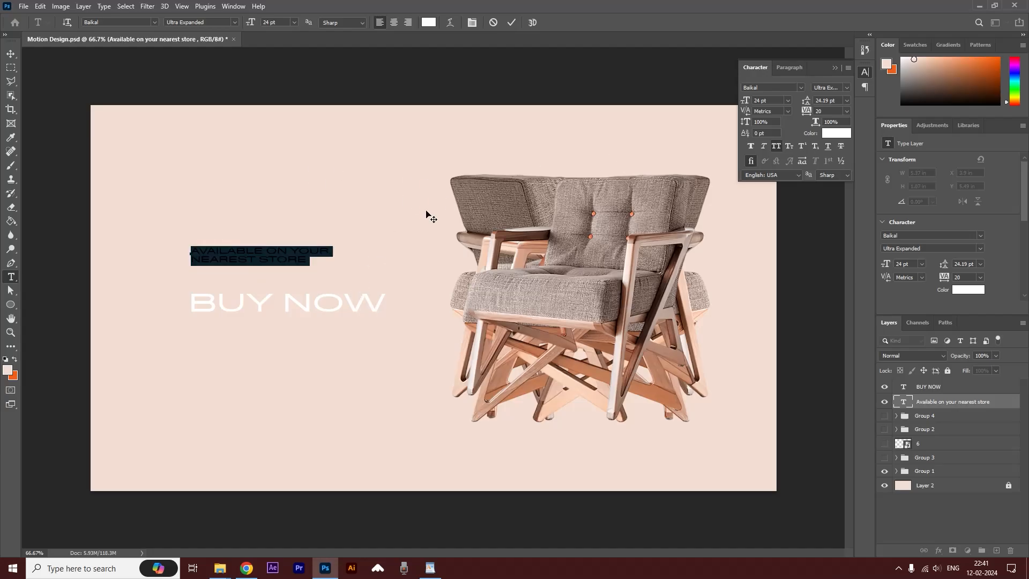
{"action": "left_click", "coordinate": [291, 254]}
{"action": "key", "text": "Return"}
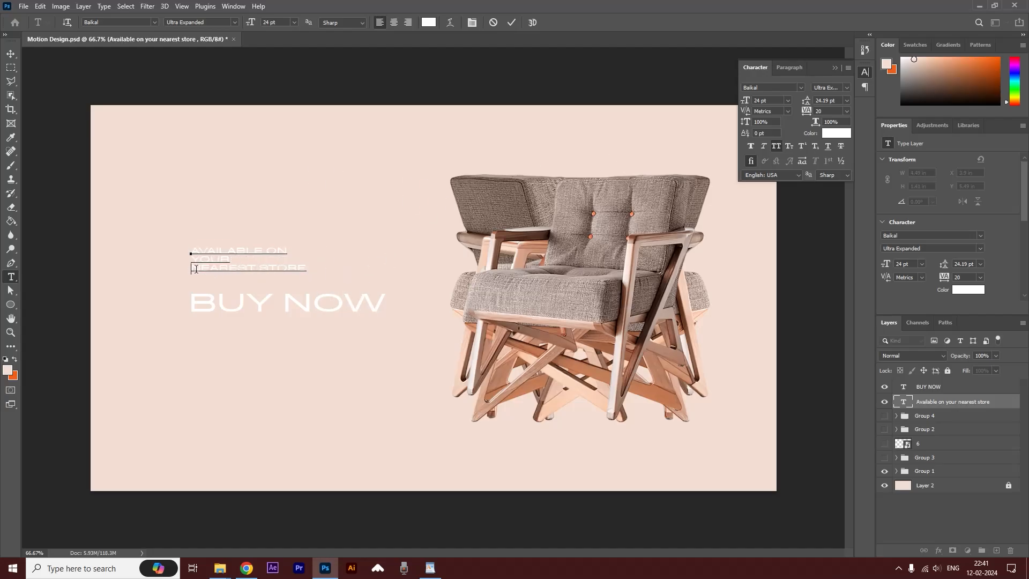
{"action": "key", "text": "BackSpace"}
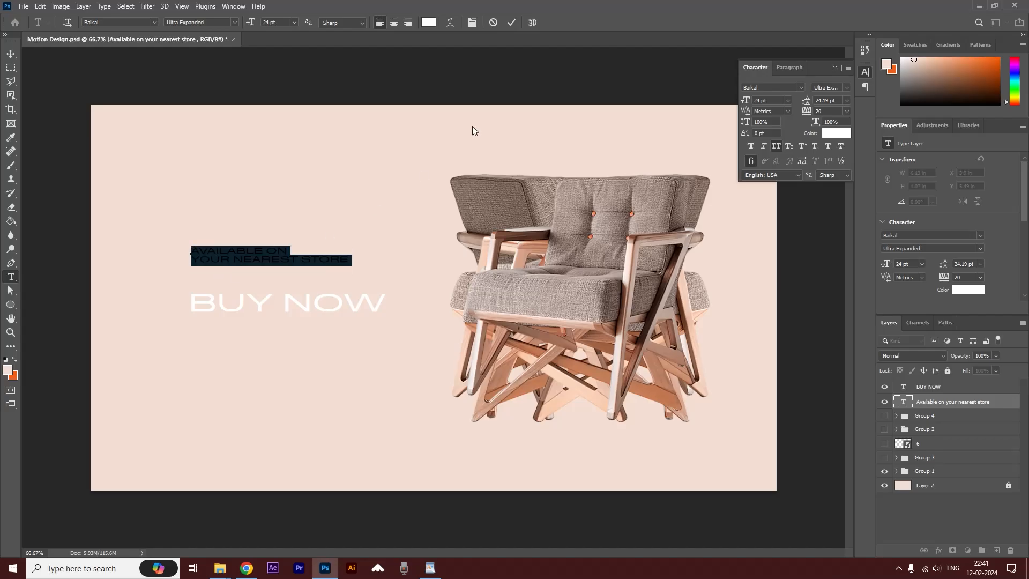
- Center-align the two-line store text and place it centered just above BUY NOW
{"action": "key", "text": "ctrl+a"}
{"action": "left_click", "coordinate": [394, 22]}
{"action": "left_click", "coordinate": [11, 54]}
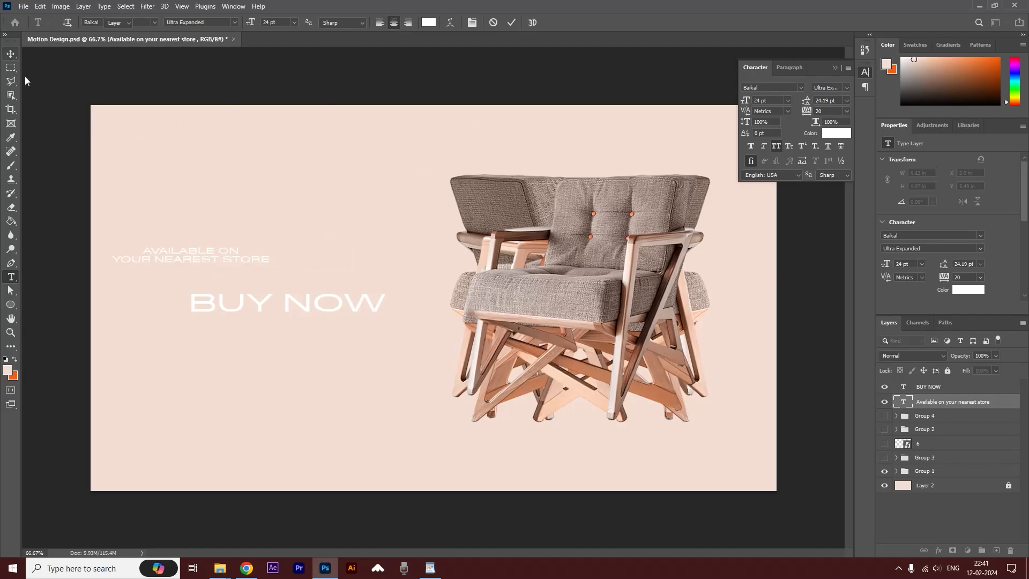
{"action": "left_click_drag", "start_coordinate": [211, 264], "coordinate": [315, 269]}
- Enlarge the BUY NOW text slightly beneath the store text, then select the store text layer
{"action": "left_click", "coordinate": [354, 314]}
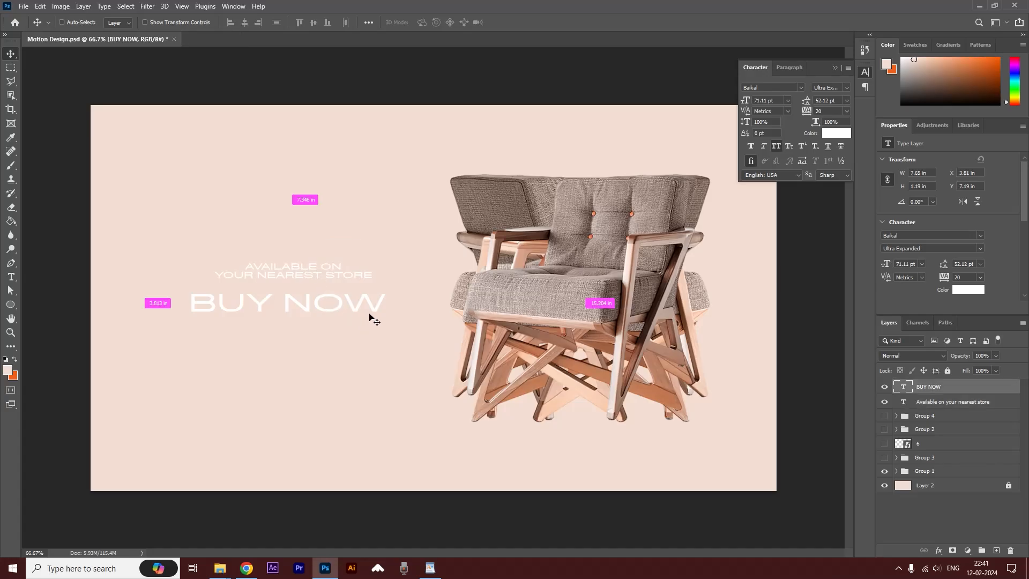
{"action": "key", "text": "ctrl+t"}
{"action": "left_click_drag", "start_coordinate": [385, 317], "coordinate": [366, 309]}
{"action": "key", "text": "Return"}
{"action": "left_click", "coordinate": [341, 276]}
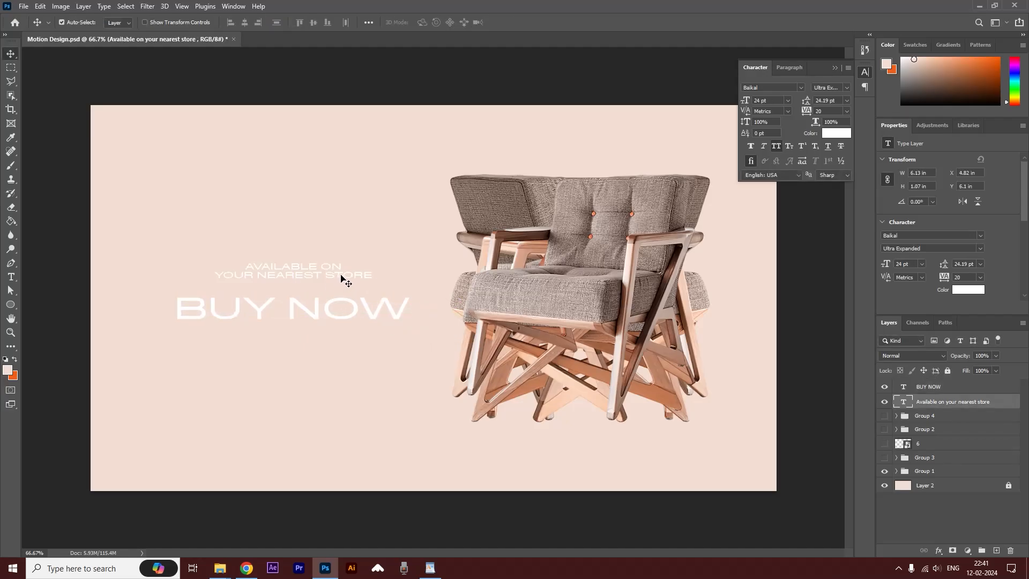
- Delete the hidden layer 6 and move both text layers into Group 1, toggling the group's visibility to check it
{"action": "left_click", "coordinate": [654, 318]}
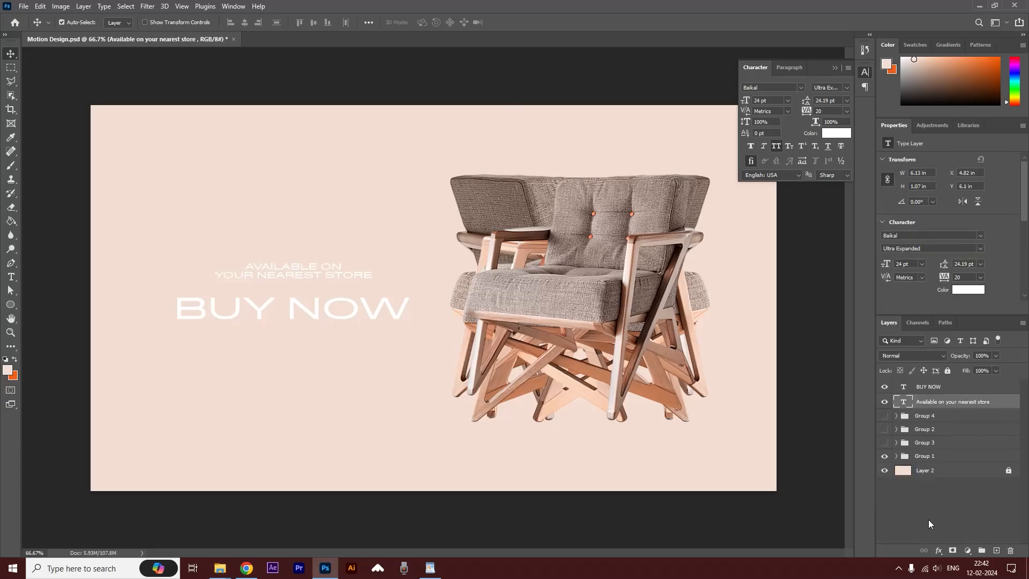
{"action": "left_click", "coordinate": [951, 392], "text": "shift"}
{"action": "left_click_drag", "start_coordinate": [950, 392], "coordinate": [937, 457]}
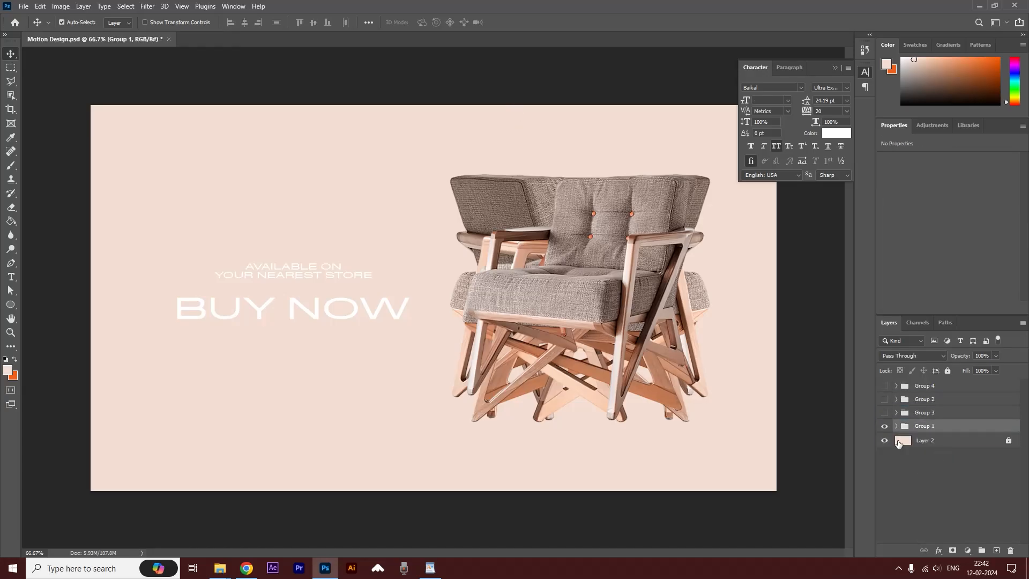
{"action": "left_click", "coordinate": [885, 426]}
{"action": "left_click", "coordinate": [885, 426]}
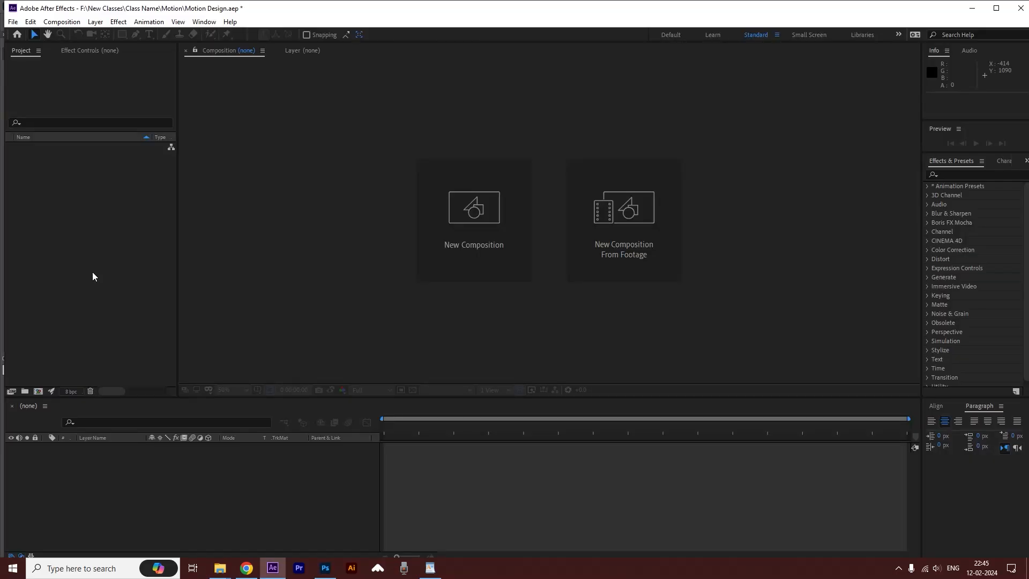
- In After Effects, import Motion Design.psd as Composition - Retain Layer Sizes and open the Motion Design composition
{"action": "double_click", "coordinate": [95, 236]}
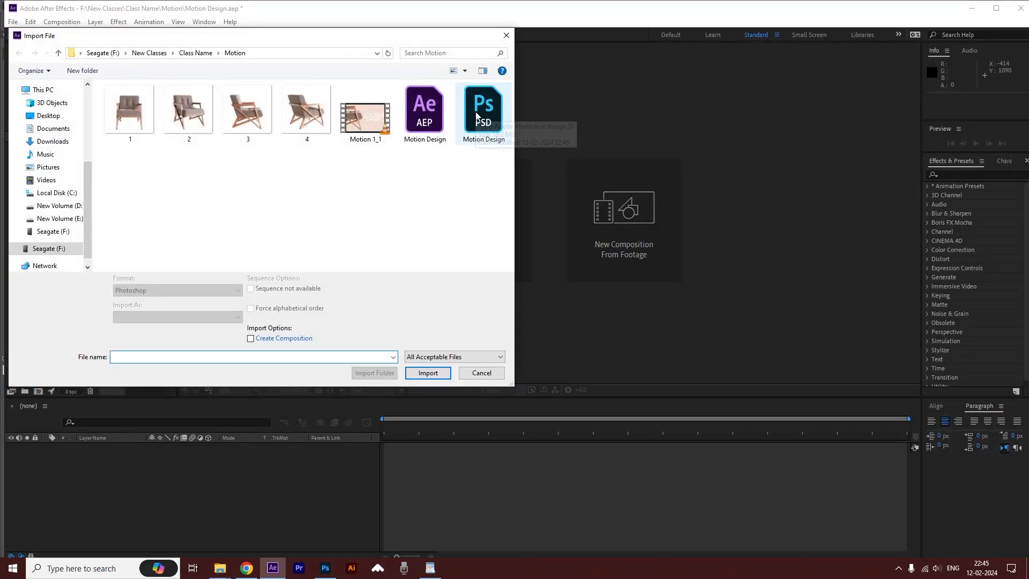
{"action": "double_click", "coordinate": [477, 115]}
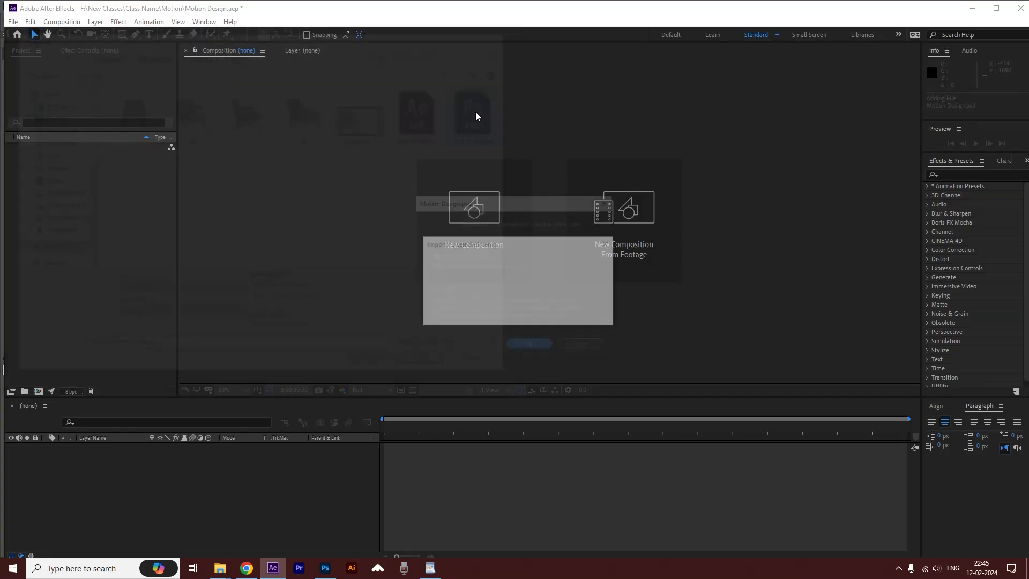
{"action": "left_click", "coordinate": [572, 226]}
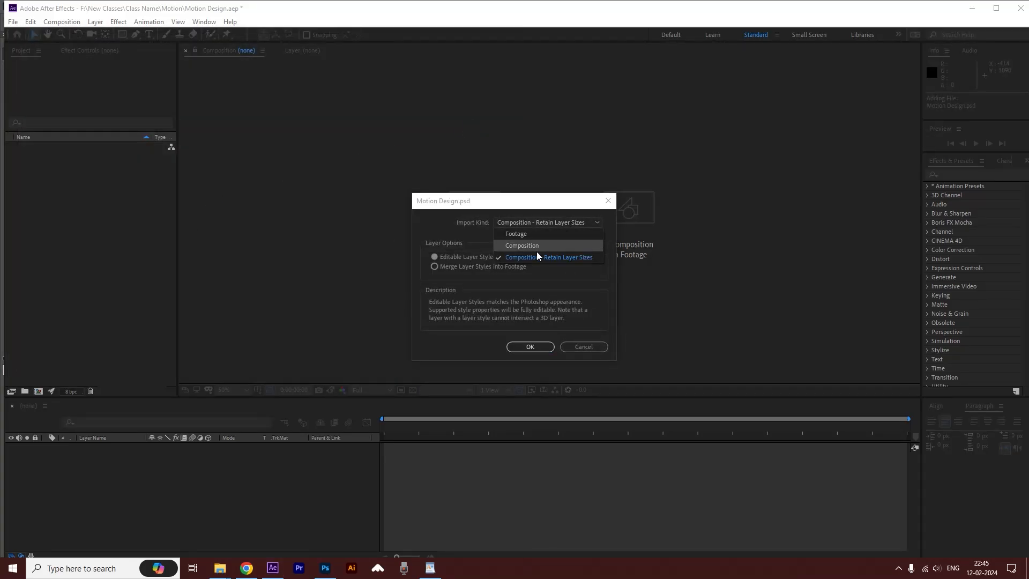
{"action": "left_click", "coordinate": [537, 253]}
{"action": "left_click", "coordinate": [531, 347]}
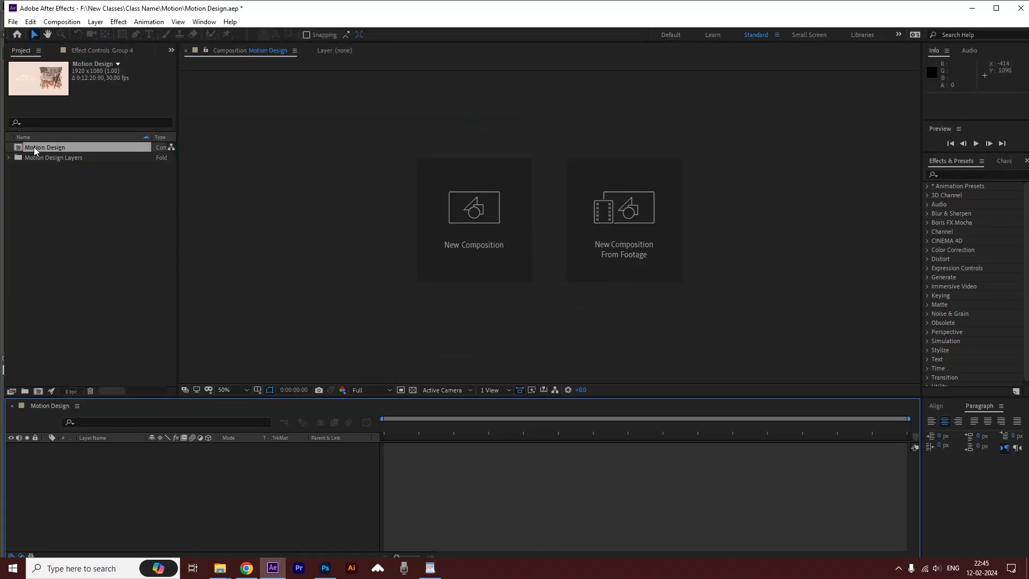
{"action": "double_click", "coordinate": [33, 149]}
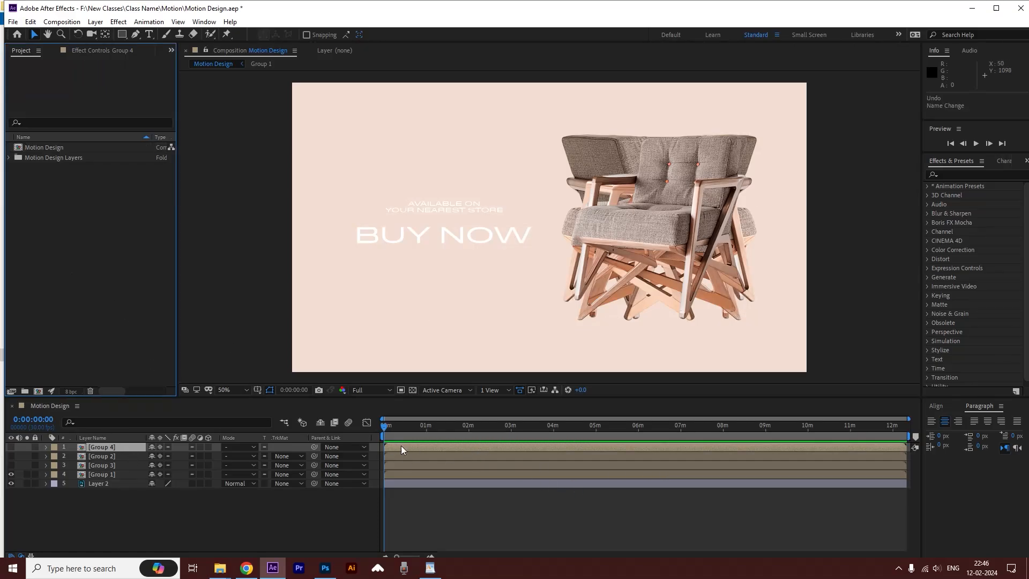
- Import the Motion 1_1 video from the Motion folder and add it to the timeline beneath Layer 2
{"action": "left_click", "coordinate": [418, 438]}
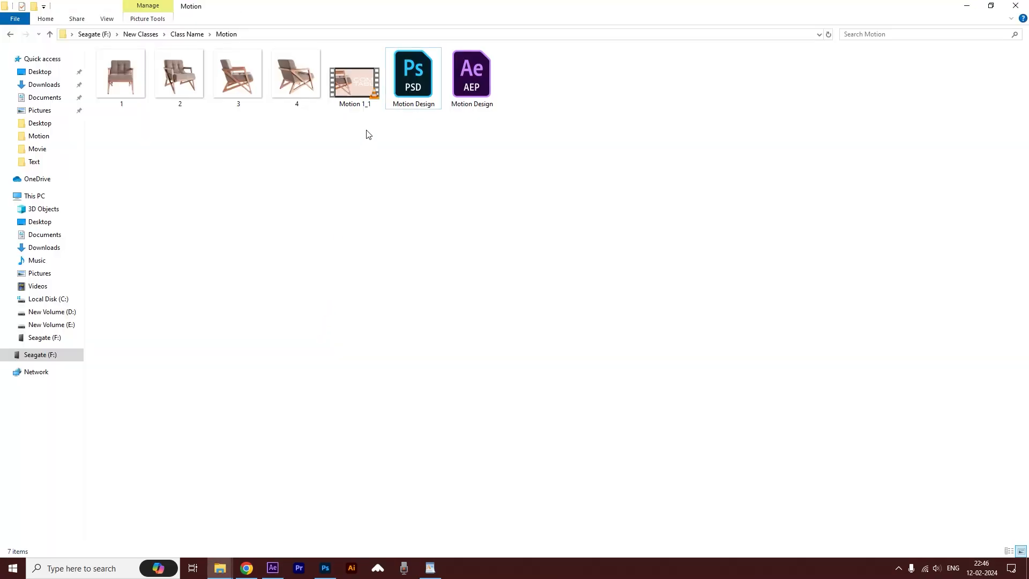
{"action": "left_click", "coordinate": [354, 89]}
{"action": "left_click_drag", "start_coordinate": [354, 86], "coordinate": [82, 289]}
{"action": "left_click_drag", "start_coordinate": [58, 150], "coordinate": [78, 493]}
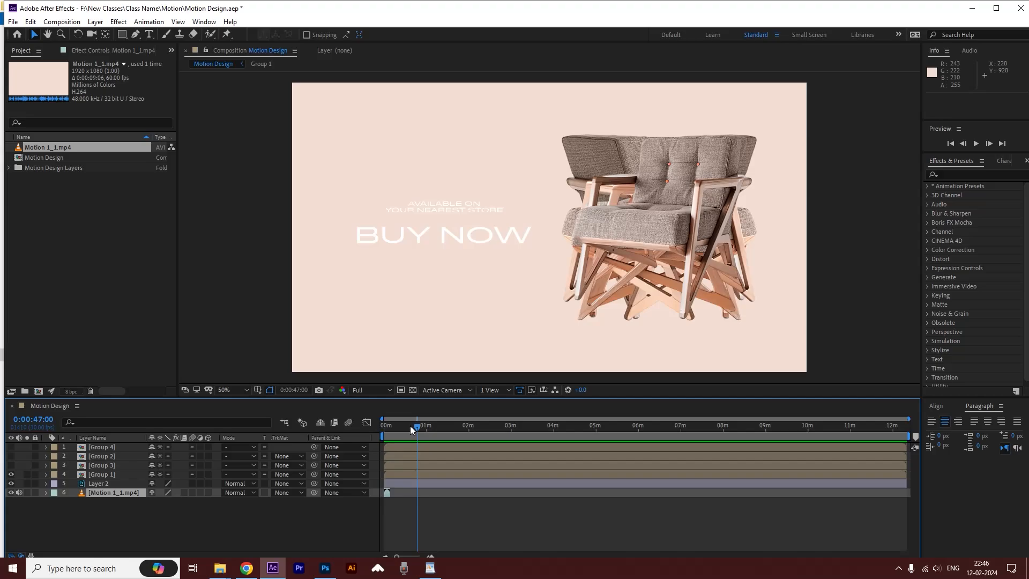
{"action": "left_click_drag", "start_coordinate": [401, 426], "coordinate": [390, 426]}
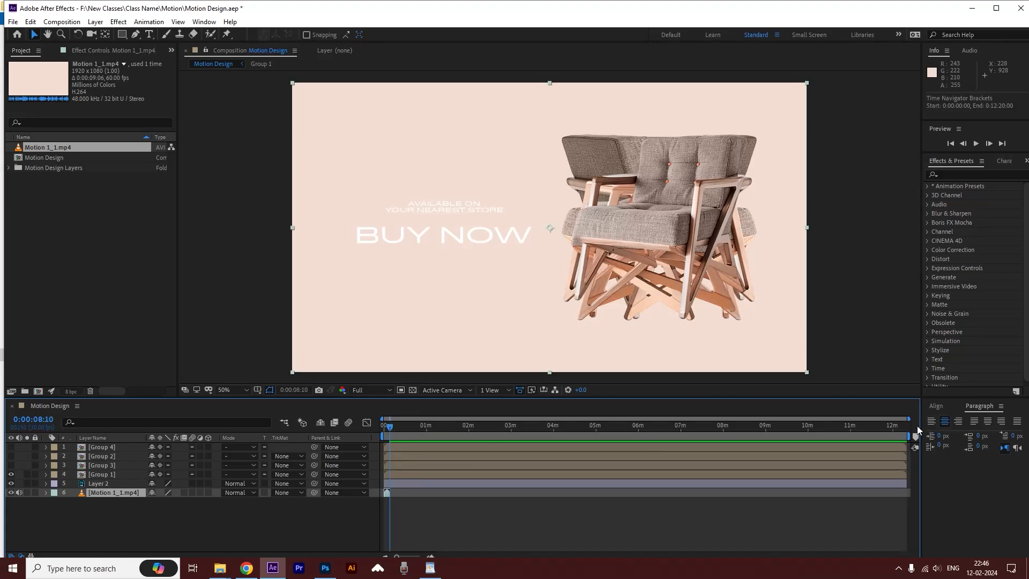
- Set the Motion Design composition's duration to 20 seconds
{"action": "left_click", "coordinate": [61, 22]}
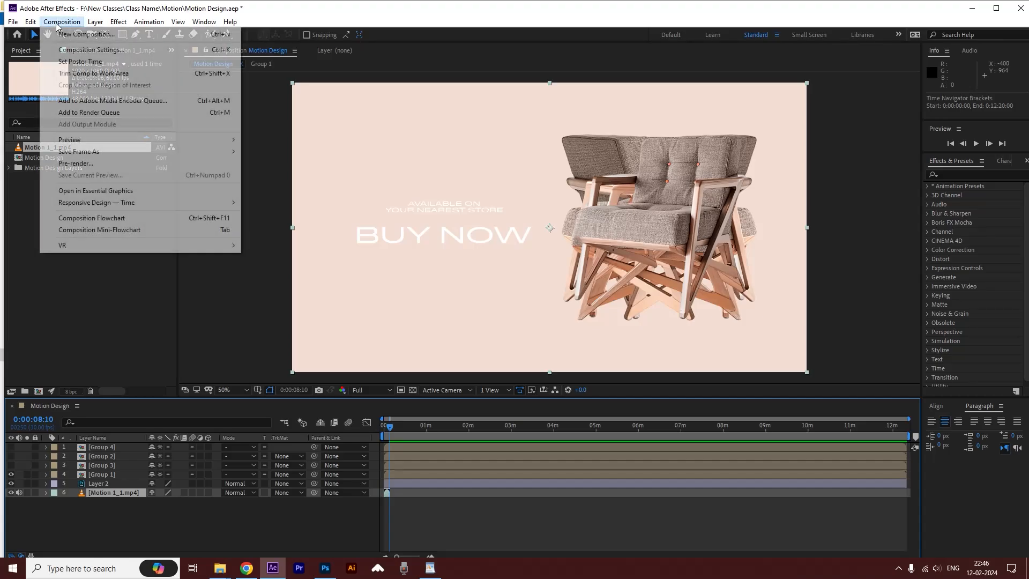
{"action": "left_click", "coordinate": [89, 49]}
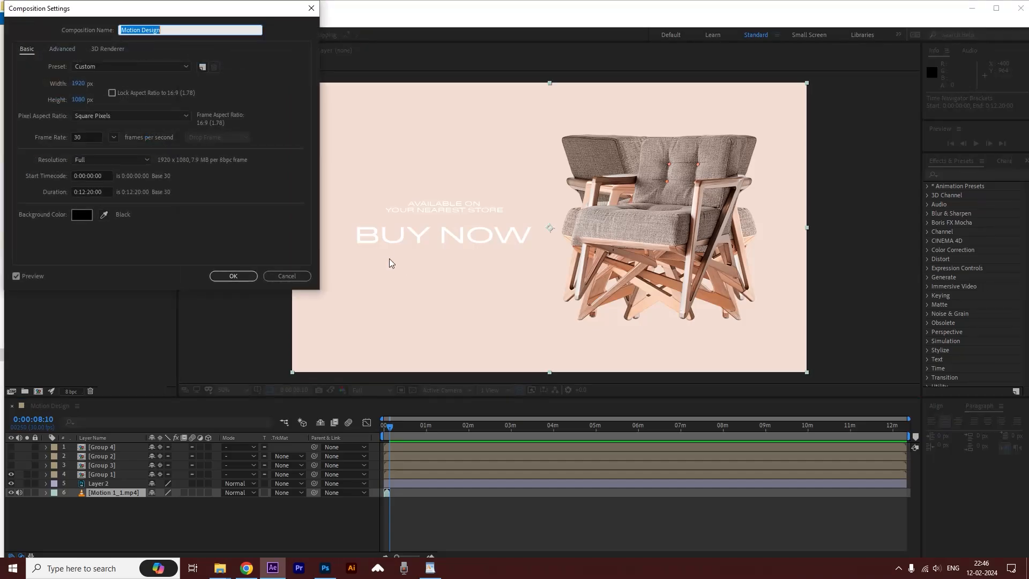
{"action": "left_click", "coordinate": [103, 192]}
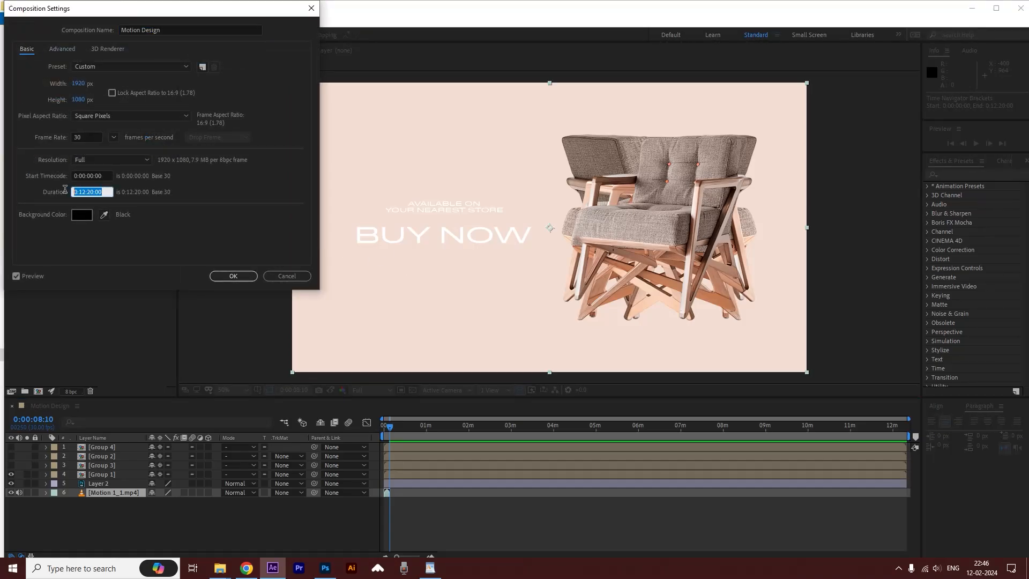
{"action": "type", "text": "2000"}
{"action": "left_click", "coordinate": [234, 276]}
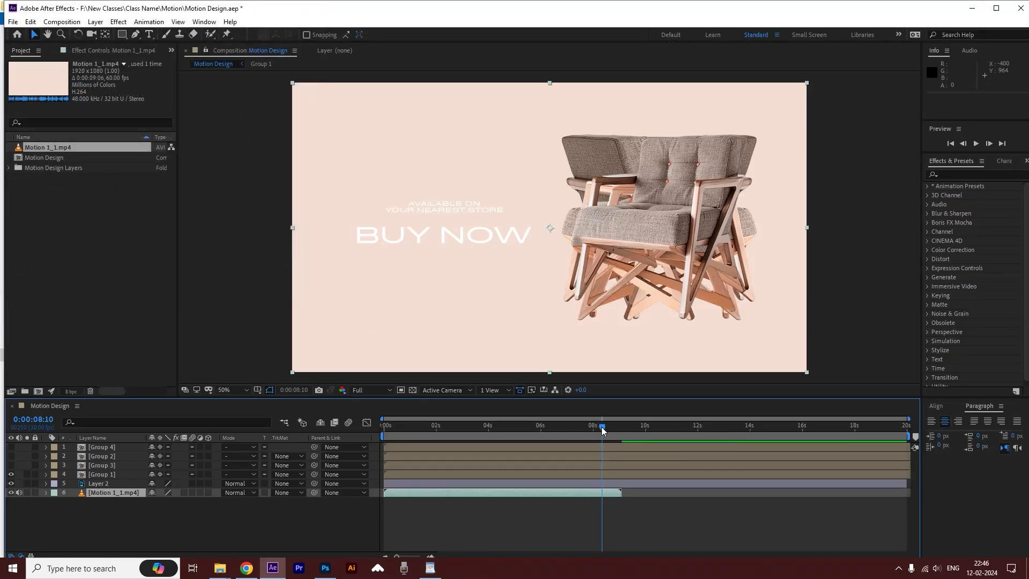
- End the work area at 0:00:09:02, where the Motion 1_1.mp4 layer ends, and reveal that layer's audio waveform
{"action": "left_click_drag", "start_coordinate": [603, 427], "coordinate": [631, 502]}
{"action": "key", "text": "ctrl+z"}
{"action": "left_click_drag", "start_coordinate": [604, 430], "coordinate": [621, 431]}
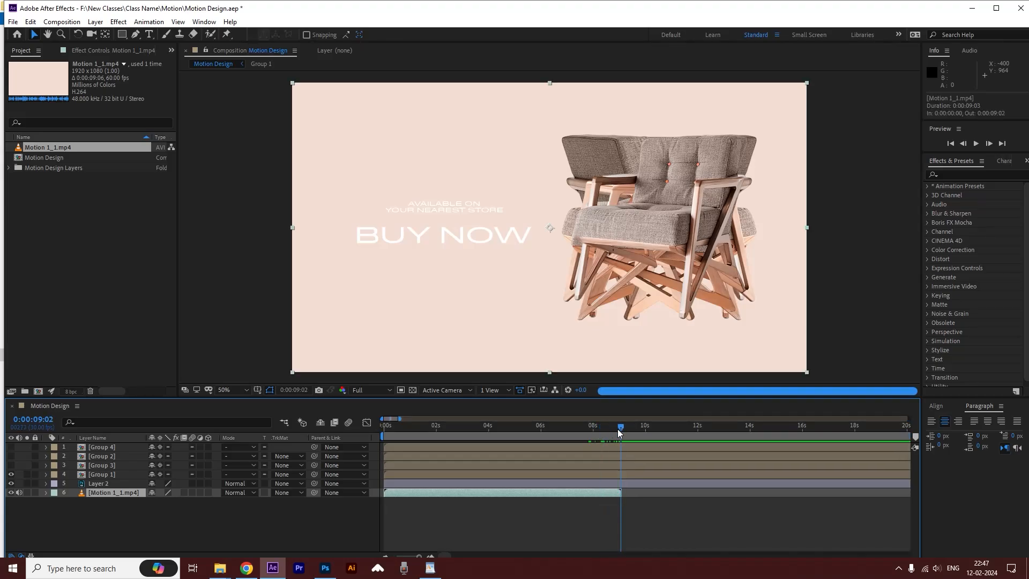
{"action": "key", "text": "n"}
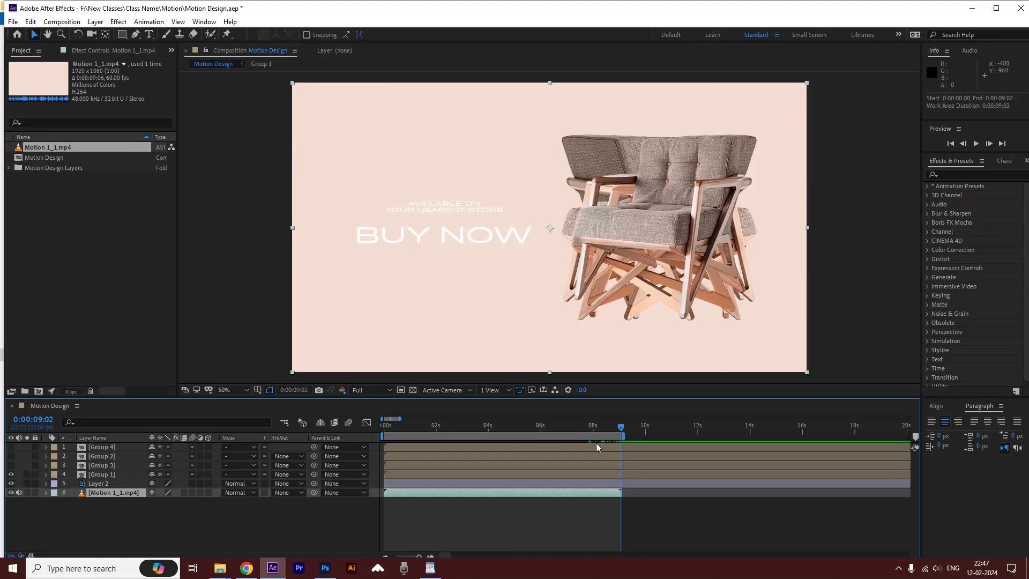
{"action": "key", "text": "l"}
{"action": "key", "text": "l"}
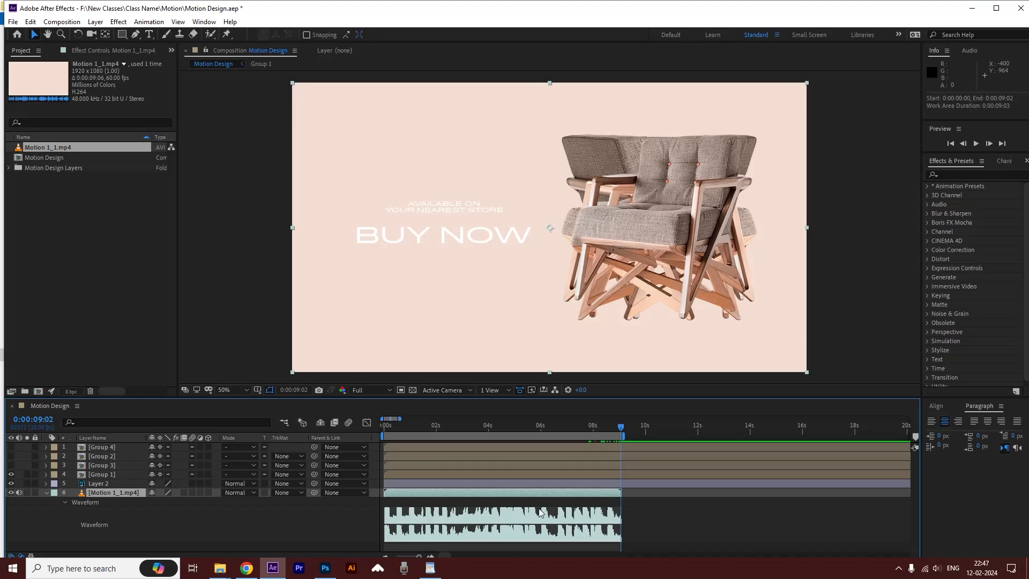
- Make Group 4 visible, slide Group 1 to start at about 0:00:05:13, and slide Group 4 to start at about 0:00:04:02
{"action": "left_click_drag", "start_coordinate": [434, 429], "coordinate": [515, 451]}
{"action": "scroll", "coordinate": [643, 449], "scroll_direction": "up", "scroll_amount": 3}
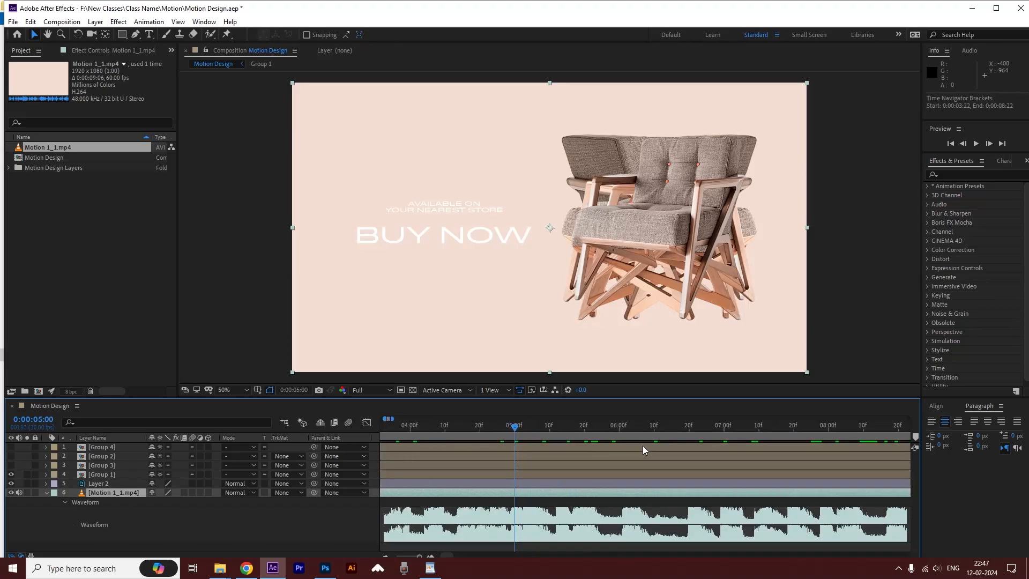
{"action": "scroll", "coordinate": [394, 418], "scroll_direction": "down", "scroll_amount": 5}
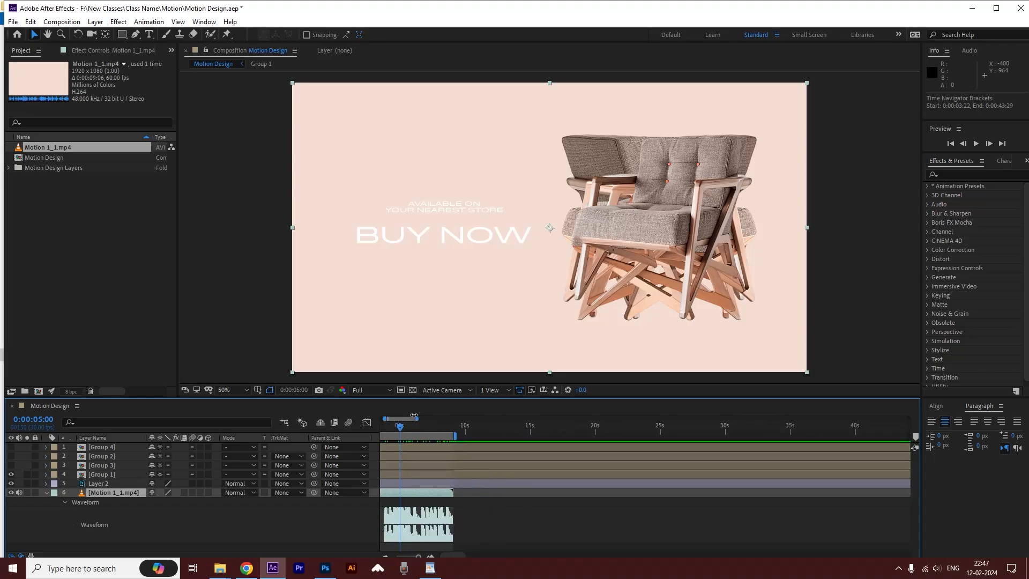
{"action": "scroll", "coordinate": [394, 421], "scroll_direction": "down", "scroll_amount": 5}
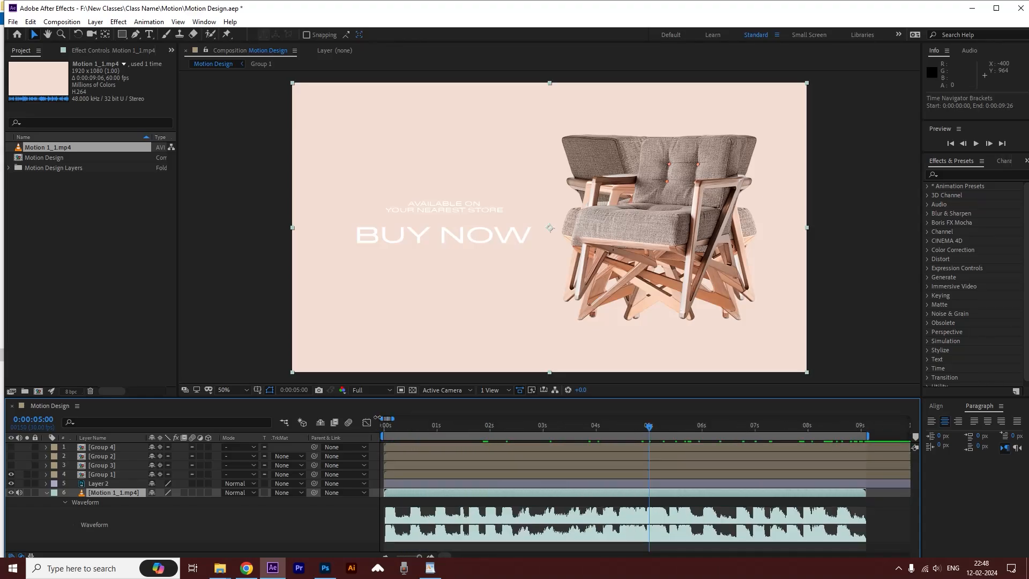
{"action": "left_click", "coordinate": [394, 475]}
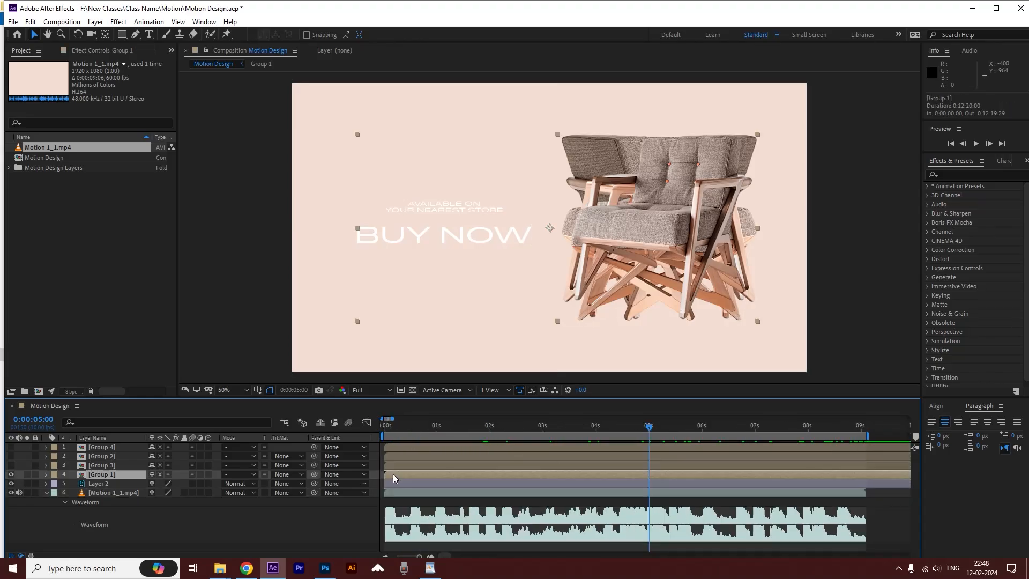
{"action": "left_click", "coordinate": [11, 447]}
{"action": "left_click_drag", "start_coordinate": [405, 478], "coordinate": [693, 478]}
{"action": "left_click", "coordinate": [12, 447]}
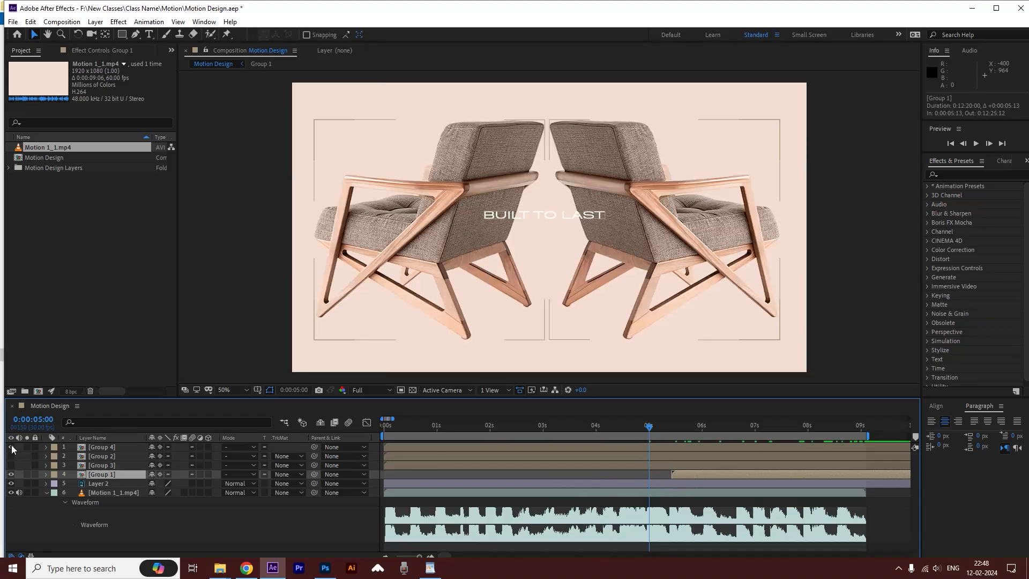
{"action": "left_click_drag", "start_coordinate": [443, 449], "coordinate": [659, 461]}
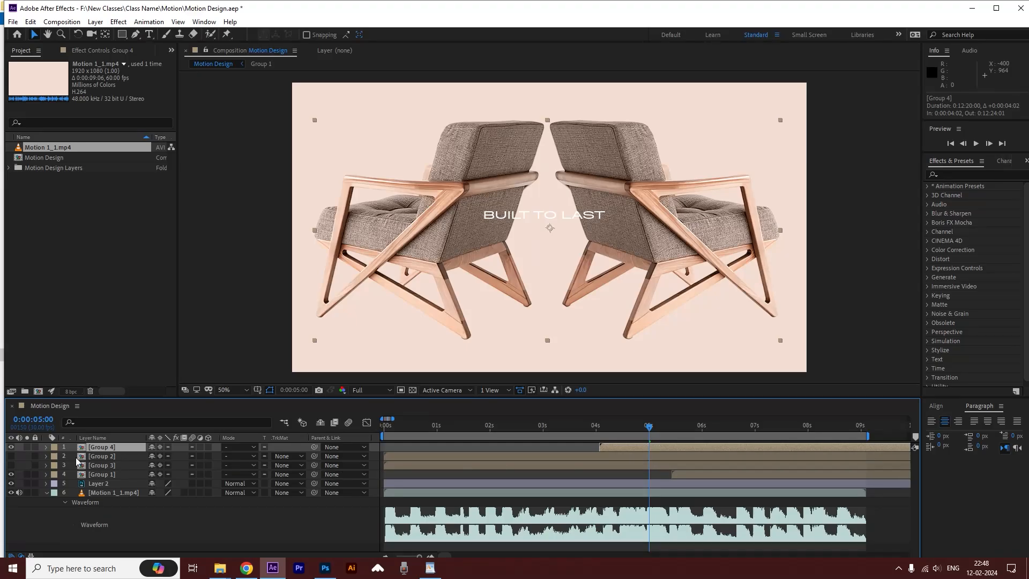
- Show Groups 2 and 3 and restack the scene layers as Group 1, 4, 3, 2, with Group 1 starting at about 0:00:05:11
{"action": "key", "text": "F2"}
{"action": "left_click", "coordinate": [11, 456]}
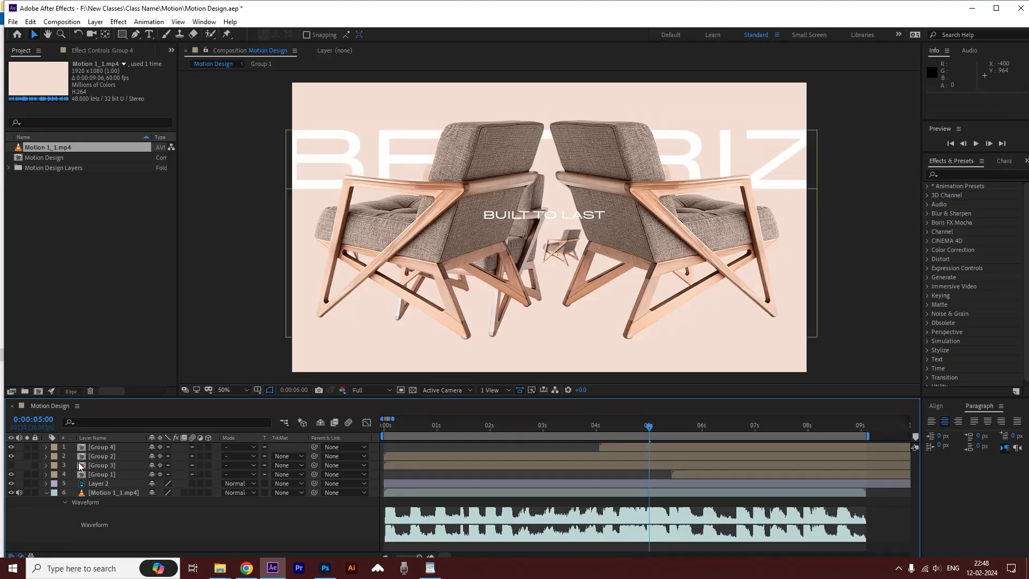
{"action": "left_click_drag", "start_coordinate": [86, 456], "coordinate": [86, 481]}
{"action": "left_click", "coordinate": [500, 466]}
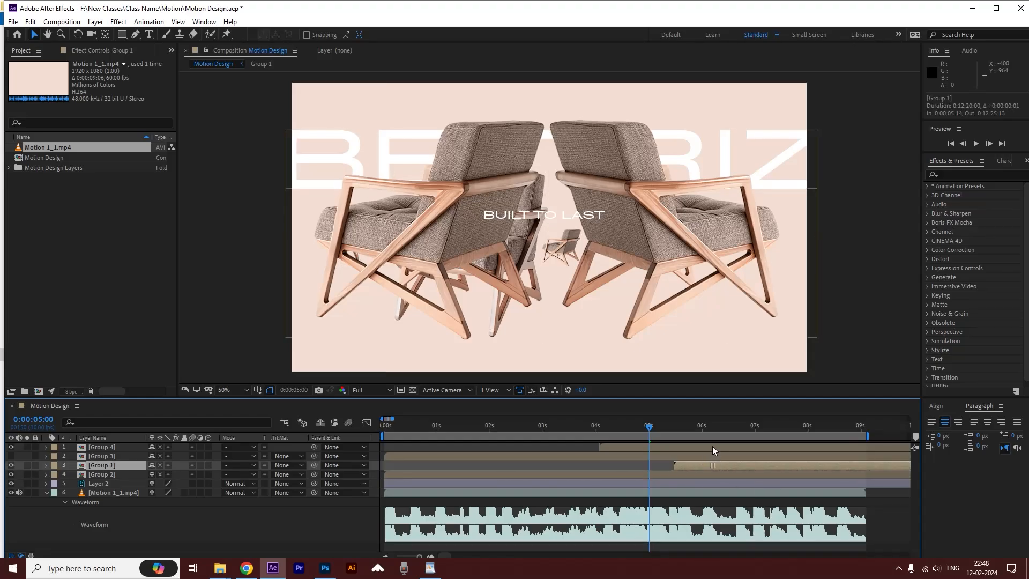
{"action": "left_click_drag", "start_coordinate": [712, 437], "coordinate": [706, 435]}
{"action": "left_click_drag", "start_coordinate": [94, 466], "coordinate": [99, 443]}
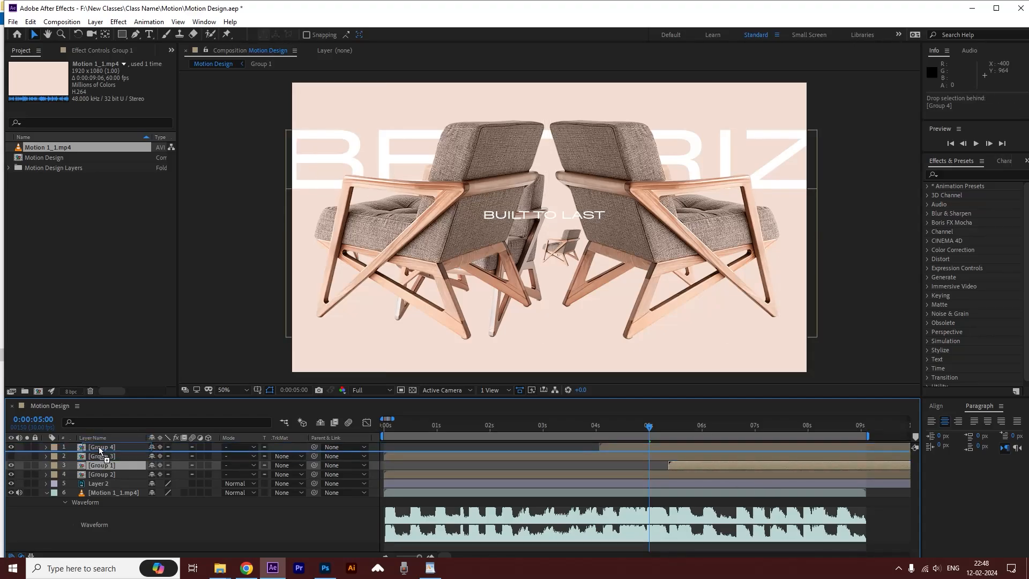
{"action": "left_click", "coordinate": [11, 465]}
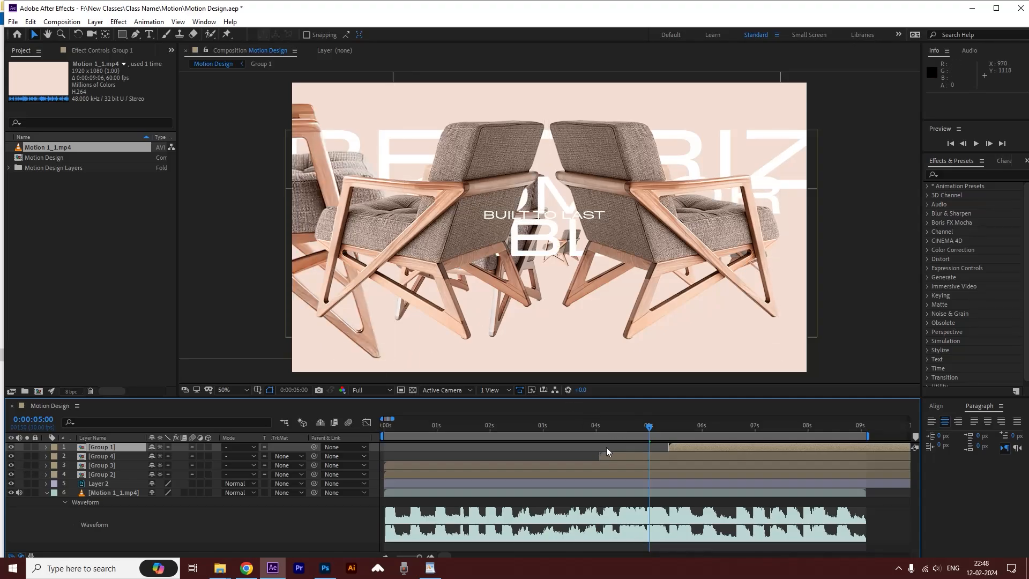
- Hide Groups 4, 1 and 3 to isolate the BEATRIZ scene, and slide Group 3 to start at about 0:00:01:27
{"action": "left_click", "coordinate": [98, 457]}
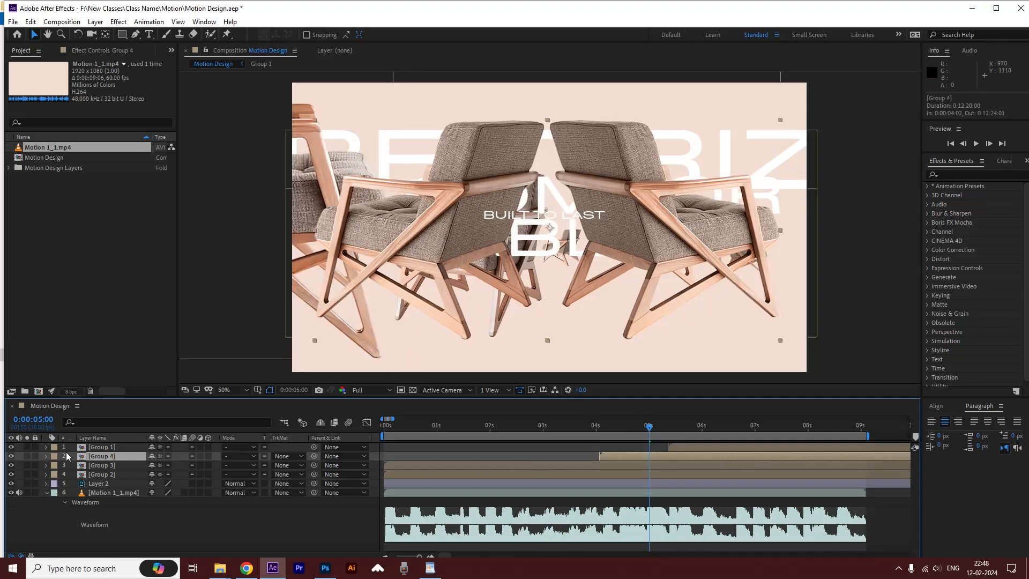
{"action": "left_click", "coordinate": [11, 456]}
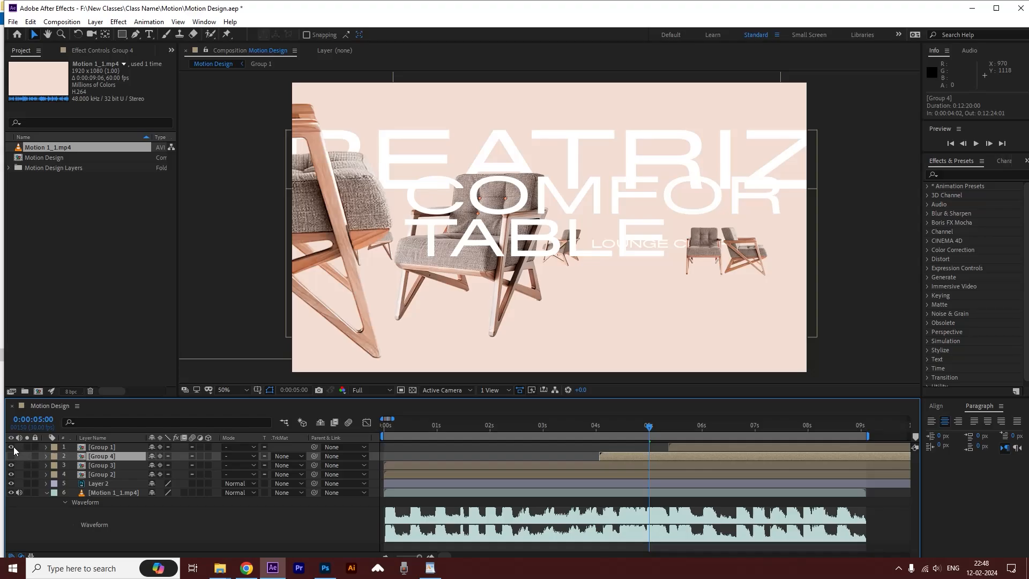
{"action": "left_click", "coordinate": [10, 447]}
{"action": "left_click", "coordinate": [10, 466]}
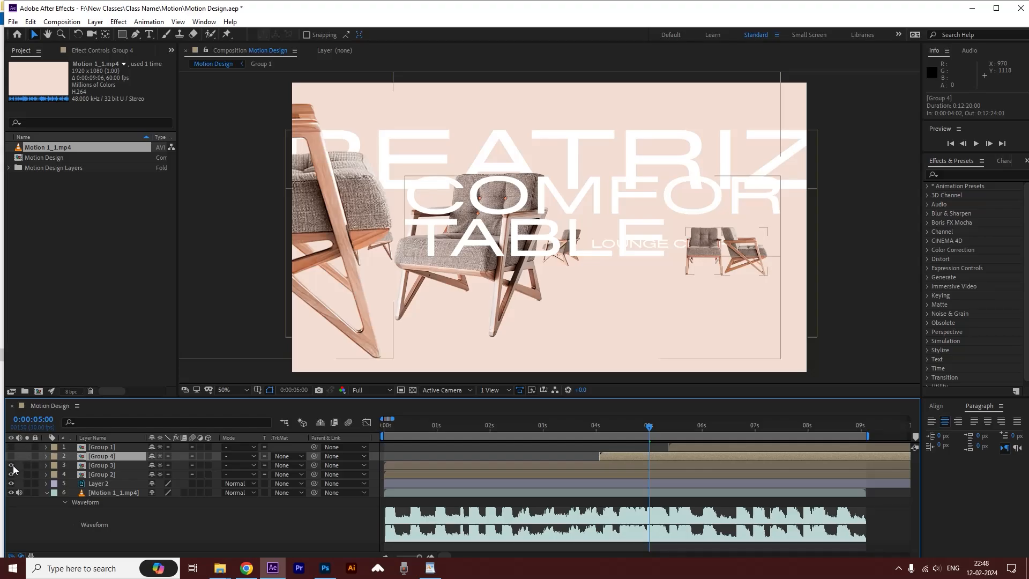
{"action": "left_click", "coordinate": [400, 431]}
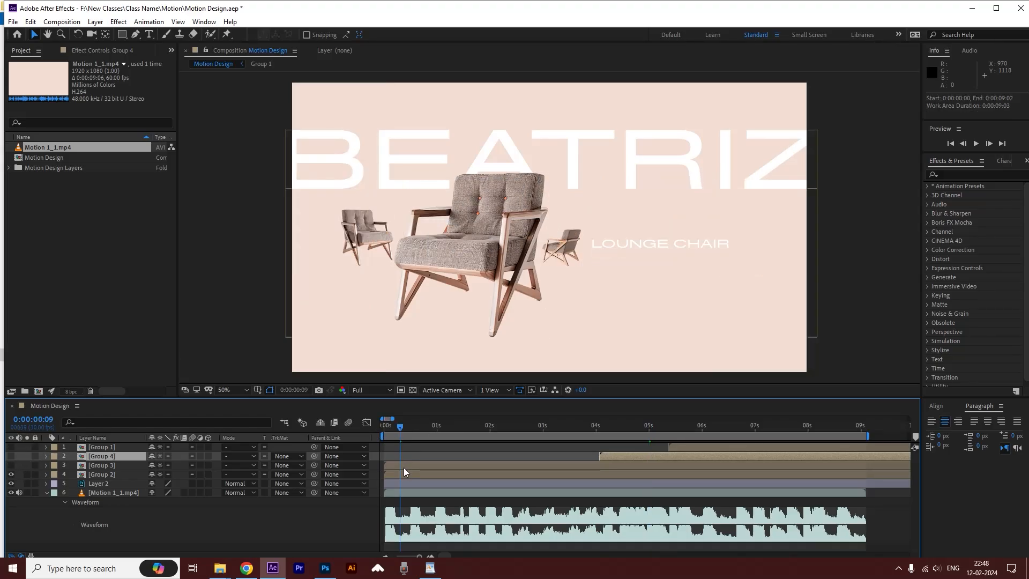
{"action": "left_click_drag", "start_coordinate": [404, 472], "coordinate": [495, 474]}
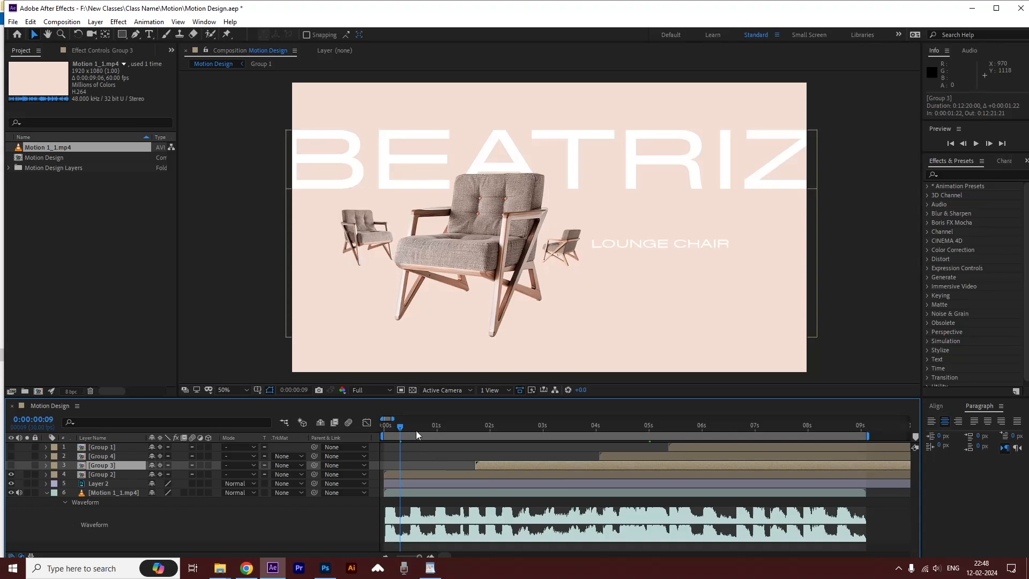
{"action": "left_click_drag", "start_coordinate": [416, 430], "coordinate": [481, 431]}
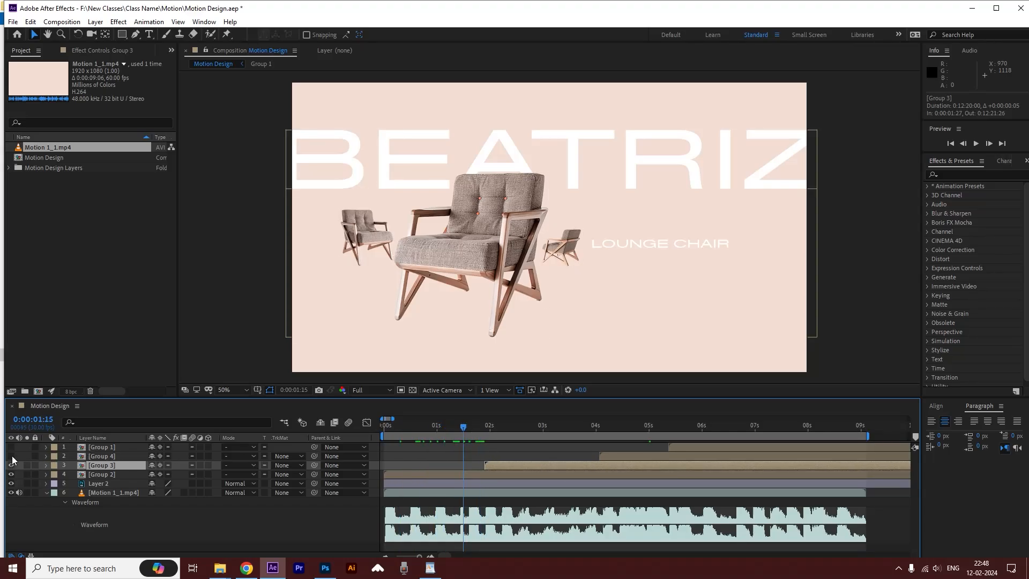
- Make Groups 3 and 4 visible again and check the Group 4 scene at 0:00:04:09
{"action": "left_click_drag", "start_coordinate": [534, 424], "coordinate": [612, 428]}
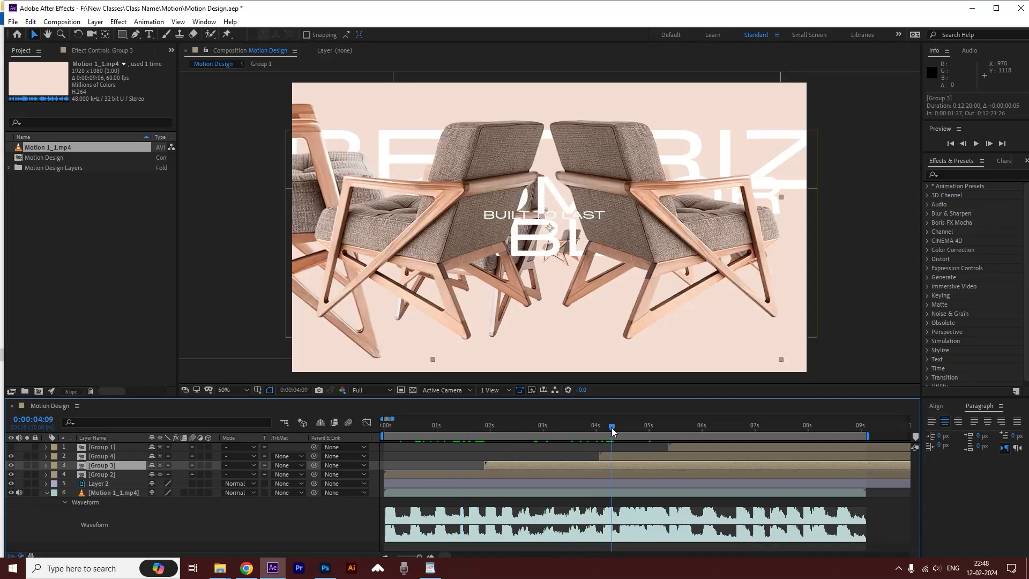
{"action": "left_click", "coordinate": [613, 456]}
{"action": "left_click", "coordinate": [10, 456]}
{"action": "left_click", "coordinate": [11, 456]}
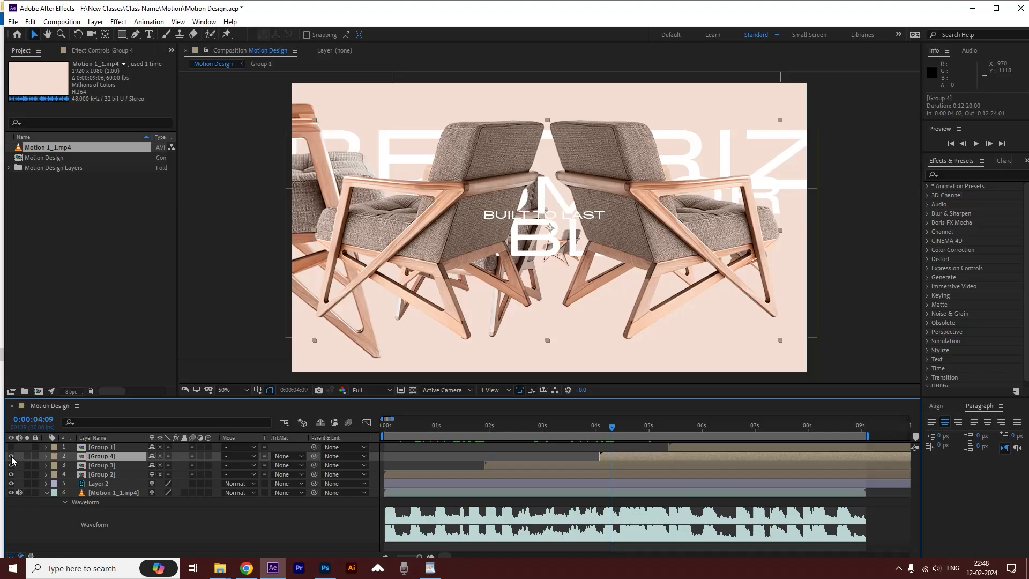
{"action": "left_click", "coordinate": [690, 446]}
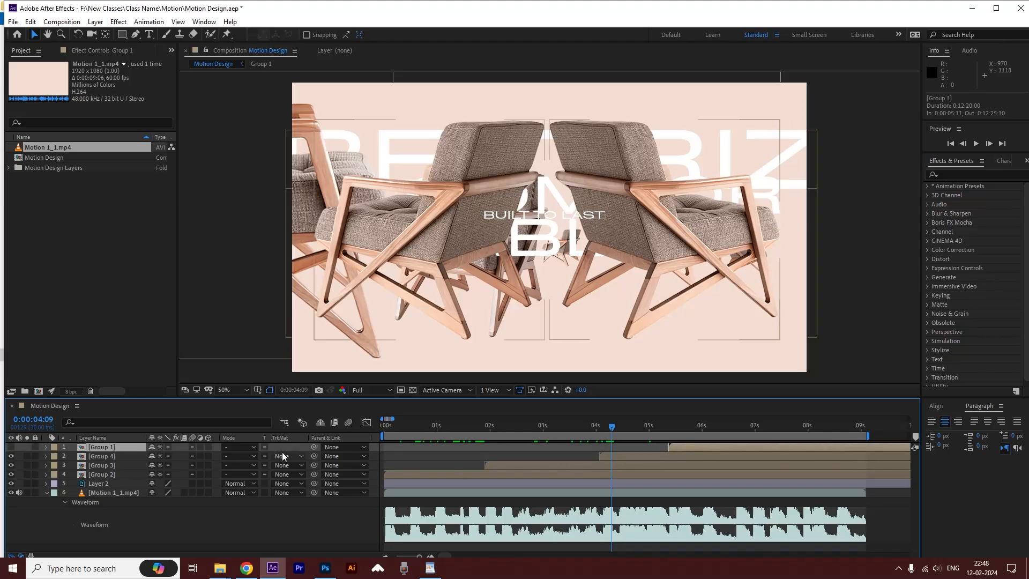
- Preview the opening audio to find the scene-change beat and move Group 3 to start at 0:00:02:05
{"action": "left_click_drag", "start_coordinate": [611, 426], "coordinate": [428, 426]}
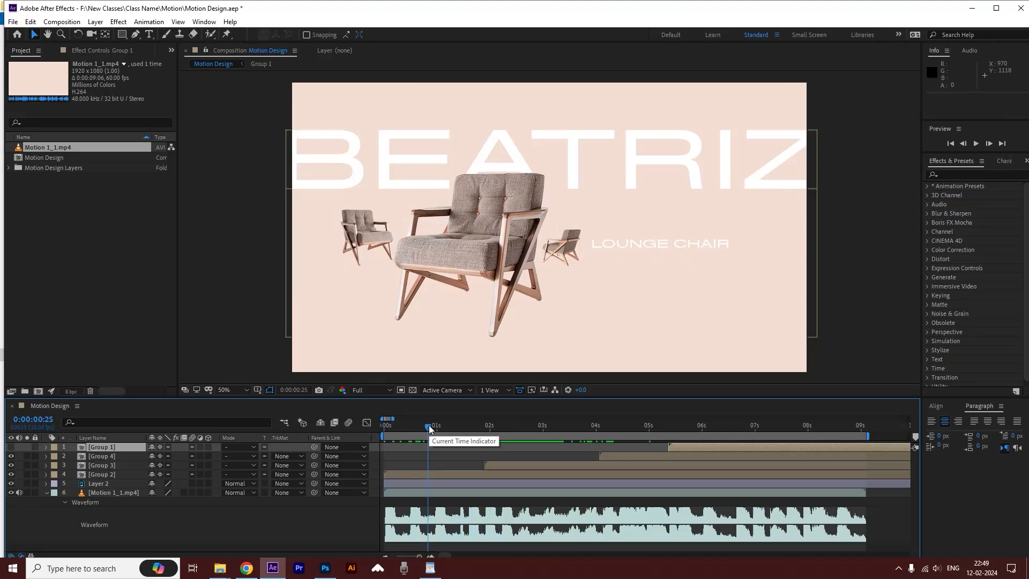
{"action": "key", "text": "space"}
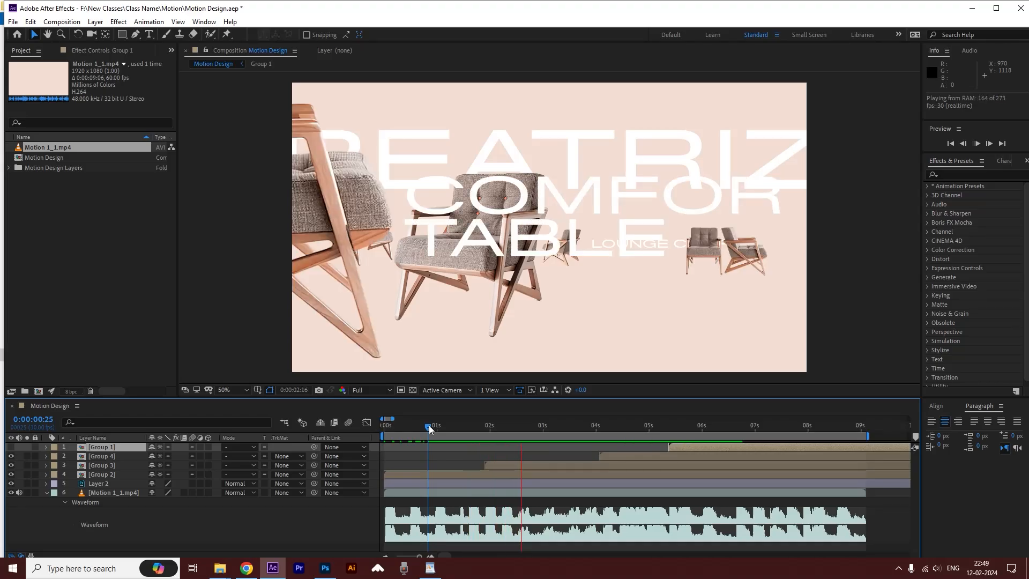
{"action": "left_click", "coordinate": [433, 427]}
{"action": "key", "text": "space"}
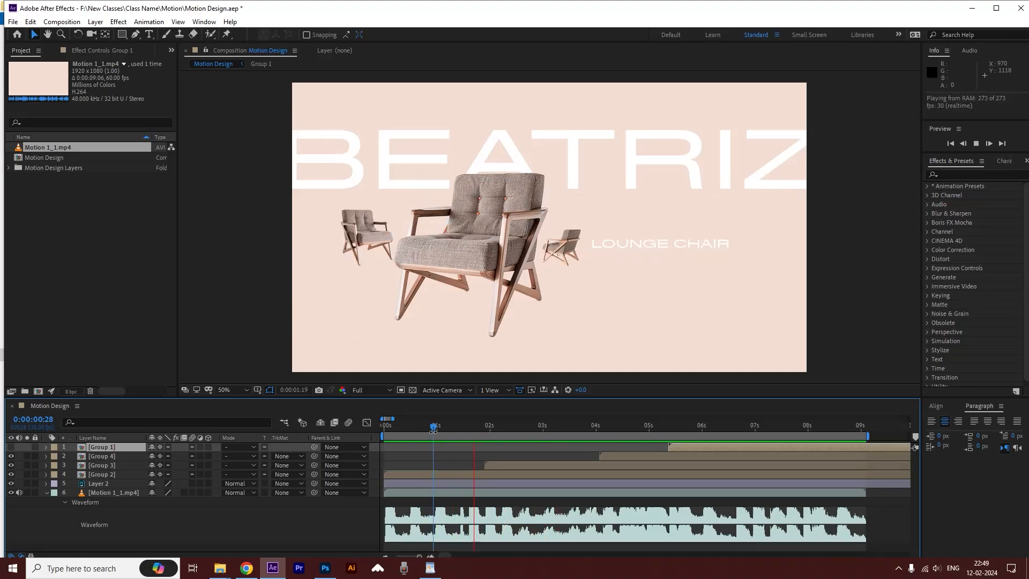
{"action": "left_click", "coordinate": [477, 426]}
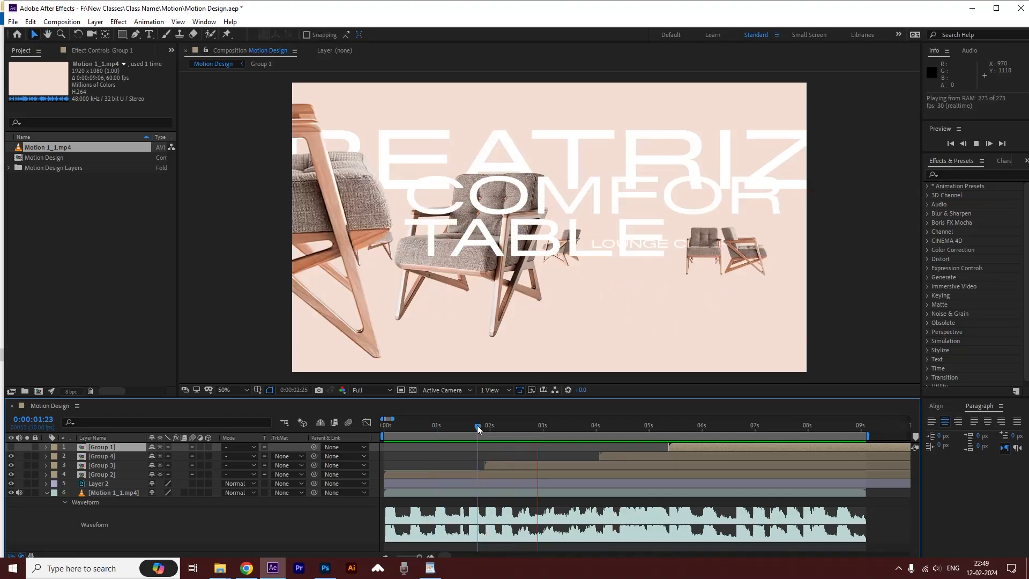
{"action": "left_click", "coordinate": [457, 427]}
{"action": "key", "text": "Home"}
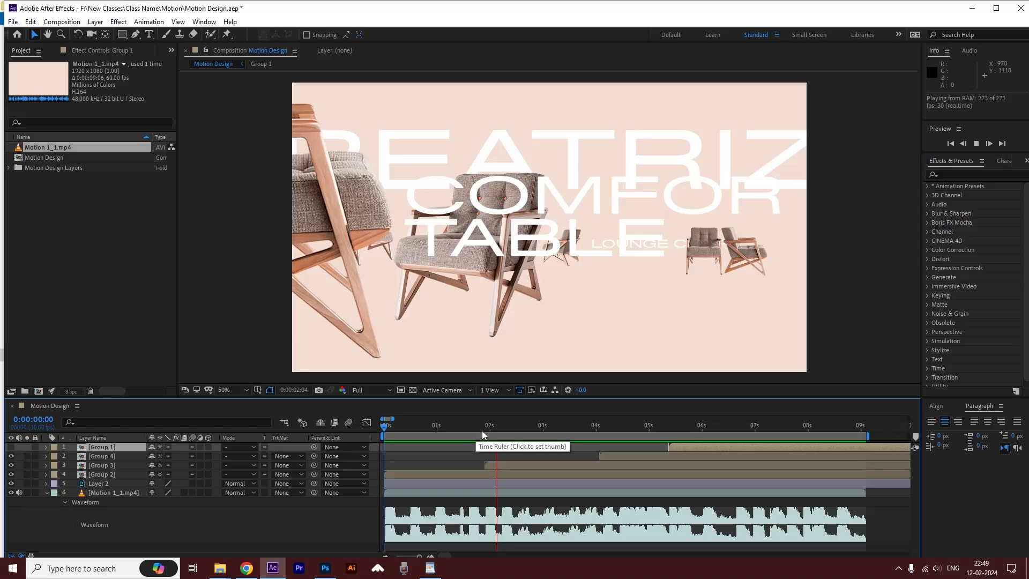
{"action": "left_click", "coordinate": [497, 430]}
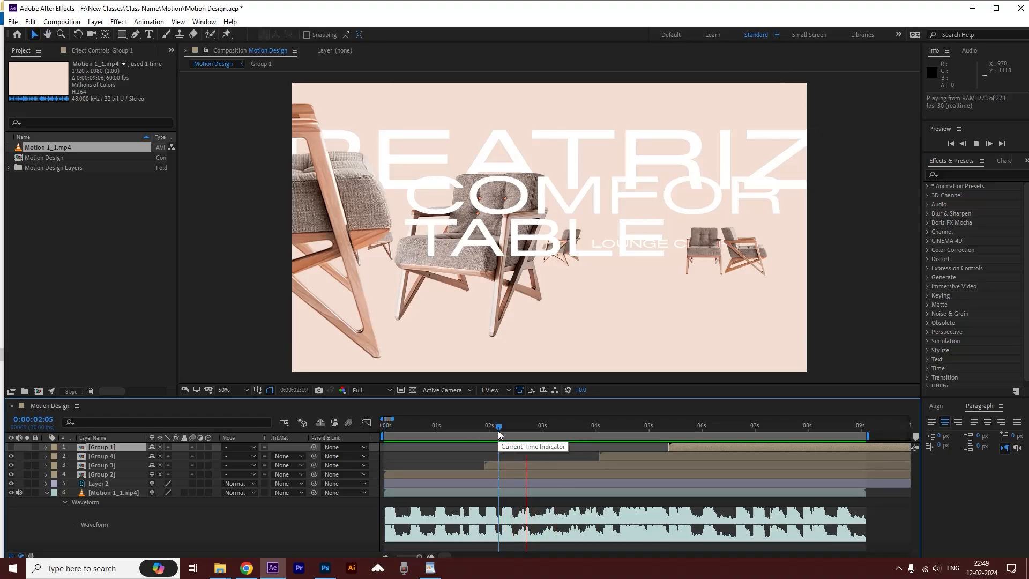
{"action": "left_click_drag", "start_coordinate": [502, 470], "coordinate": [516, 466]}
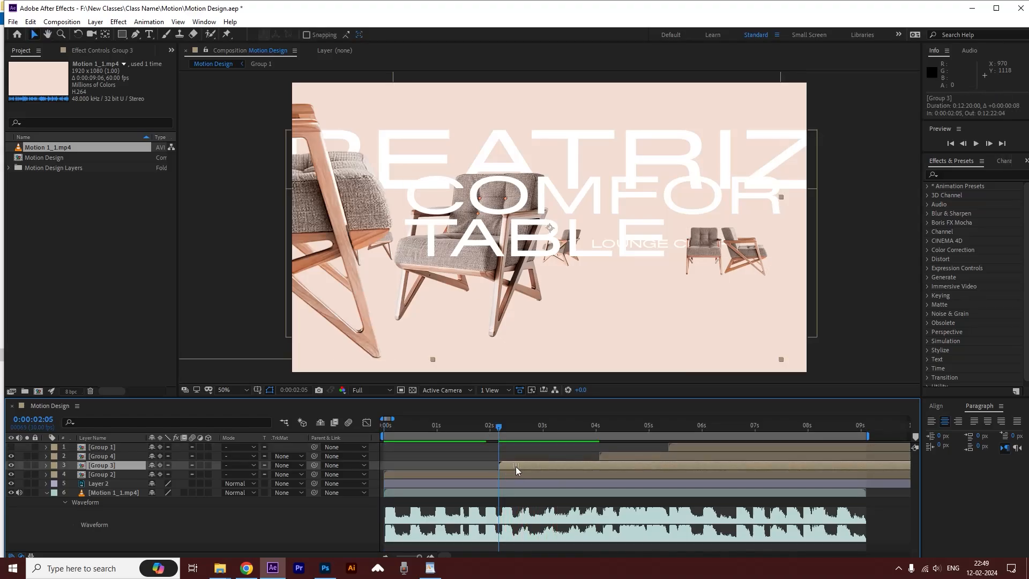
- Preview the audio around the four-second mark and move Group 4 to start at 0:00:04:03
{"action": "left_click", "coordinate": [594, 424]}
{"action": "key", "text": "space"}
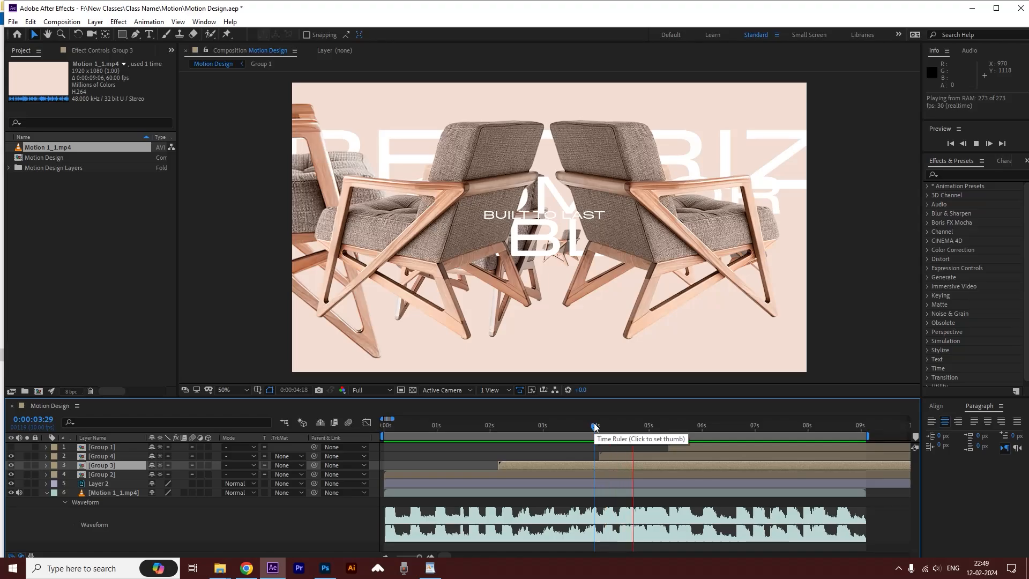
{"action": "left_click_drag", "start_coordinate": [594, 424], "coordinate": [601, 427]}
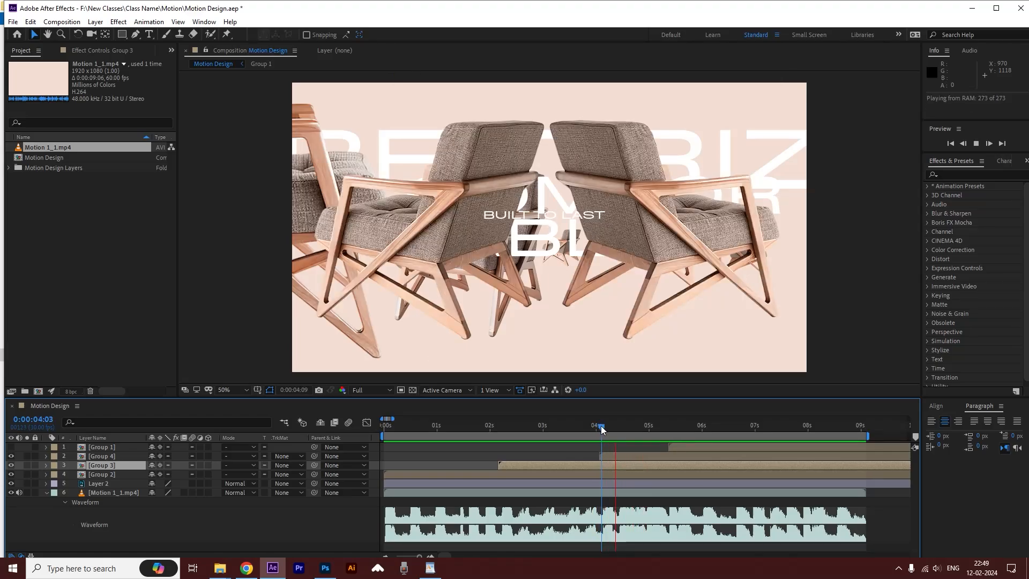
{"action": "left_click", "coordinate": [609, 455]}
{"action": "left_click_drag", "start_coordinate": [609, 456], "coordinate": [611, 456]}
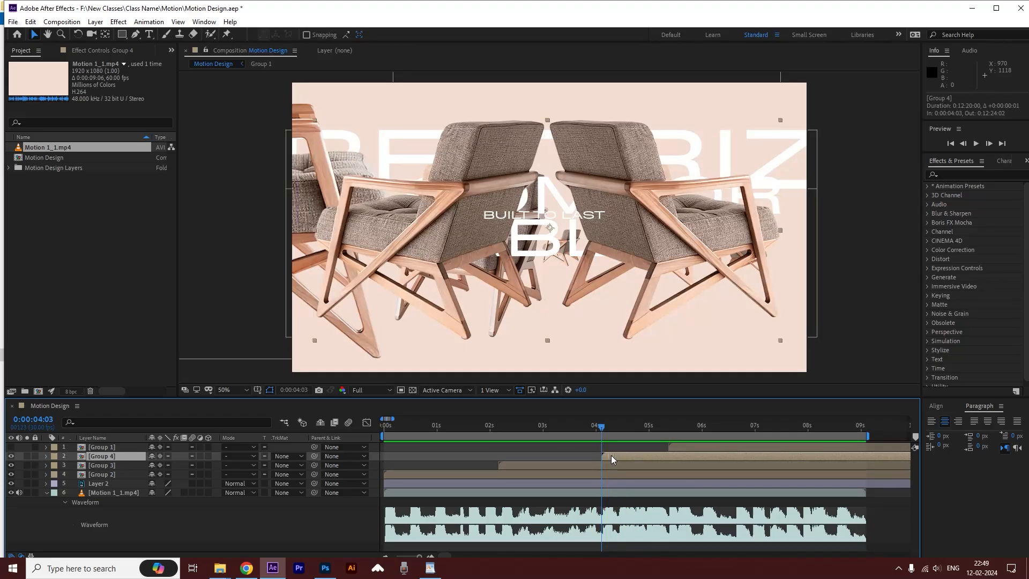
- Preview the audio around the six-second mark and move Group 1 to start at 0:00:06:00
{"action": "left_click", "coordinate": [700, 426]}
{"action": "key", "text": "space"}
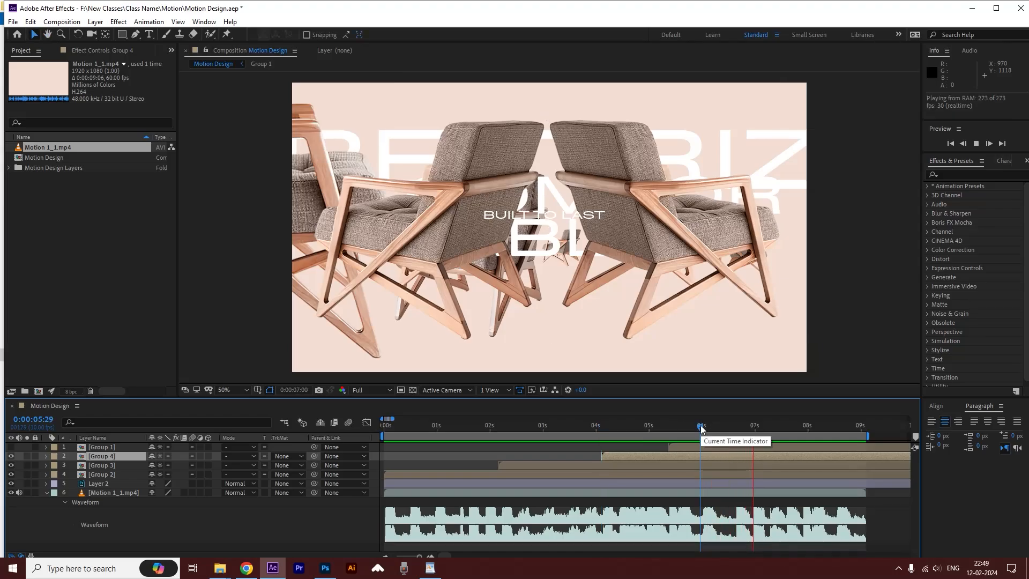
{"action": "left_click_drag", "start_coordinate": [701, 427], "coordinate": [711, 447]}
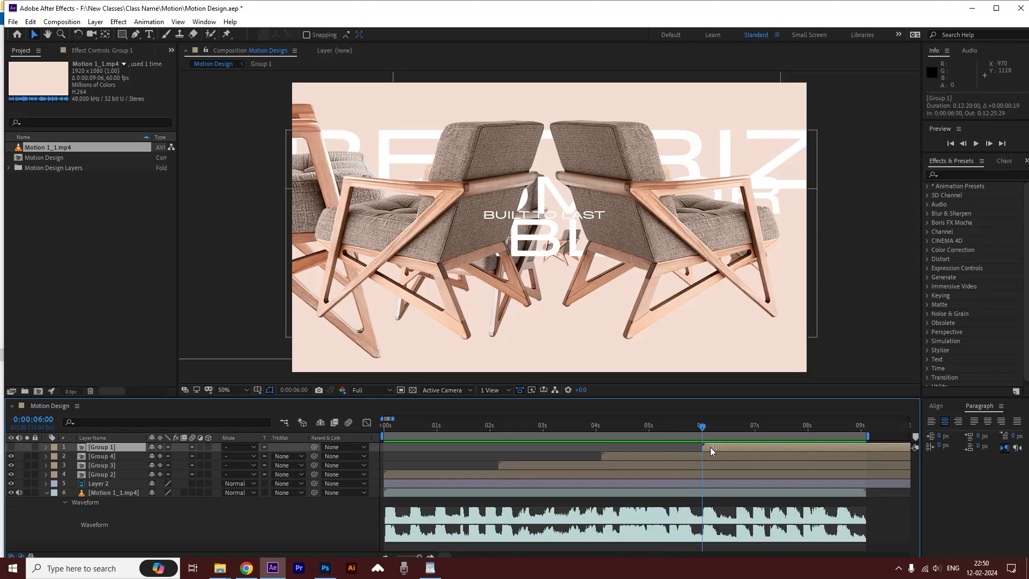
- Split Group 2 at 0:00:02:05, where Group 3 starts, and delete the part after the split
{"action": "left_click", "coordinate": [499, 426]}
{"action": "left_click", "coordinate": [506, 474]}
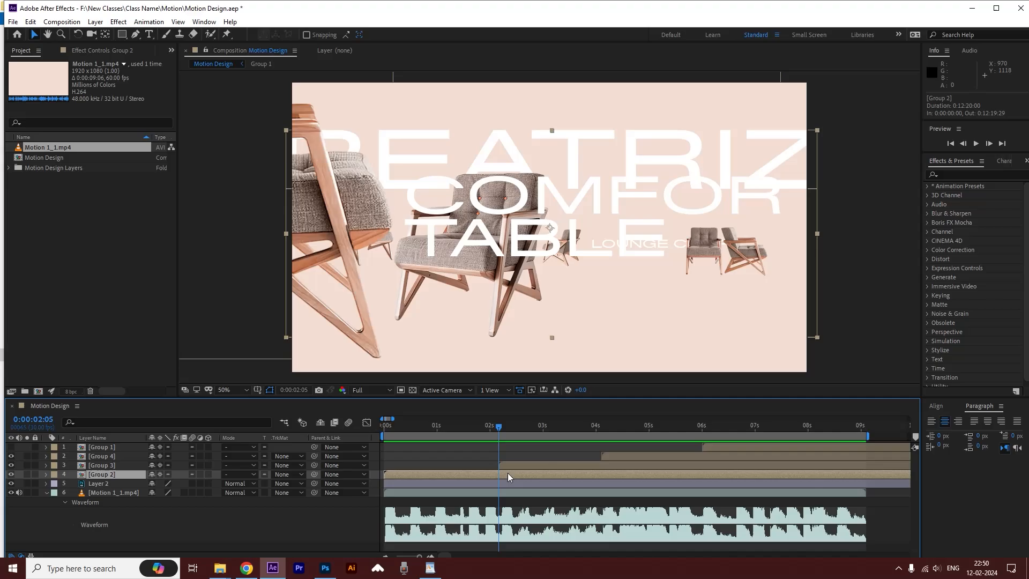
{"action": "key", "text": "ctrl+shift+d"}
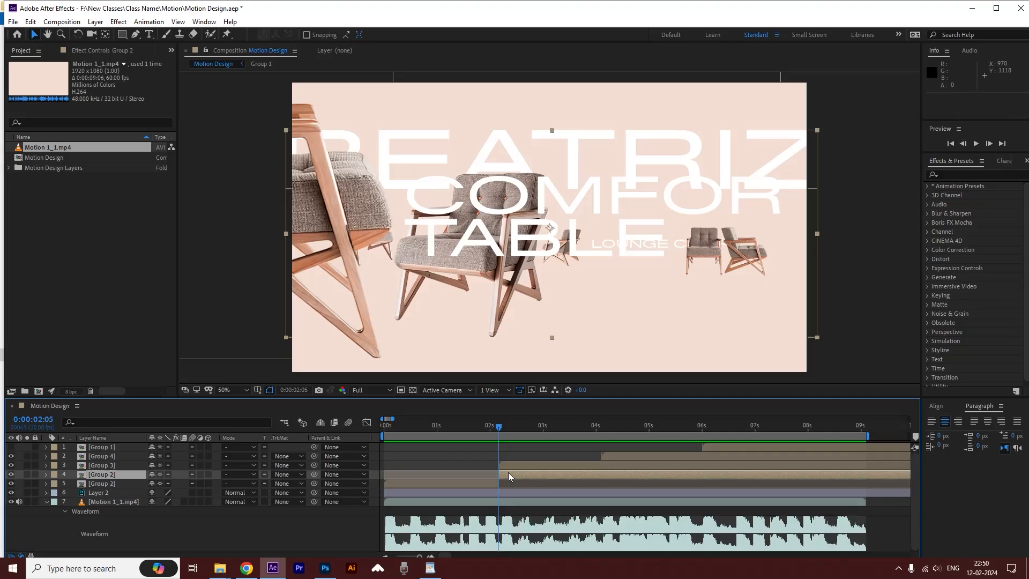
{"action": "key", "text": "Delete"}
- Split Group 3 at 0:00:04:03, where Group 4 starts, and delete the part after the split
{"action": "left_click", "coordinate": [599, 433]}
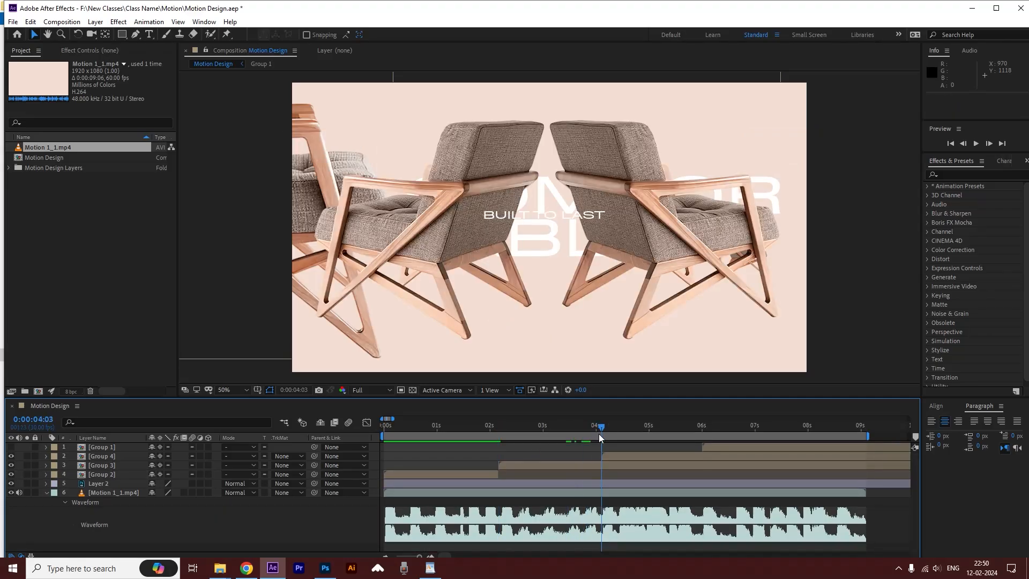
{"action": "left_click", "coordinate": [609, 464]}
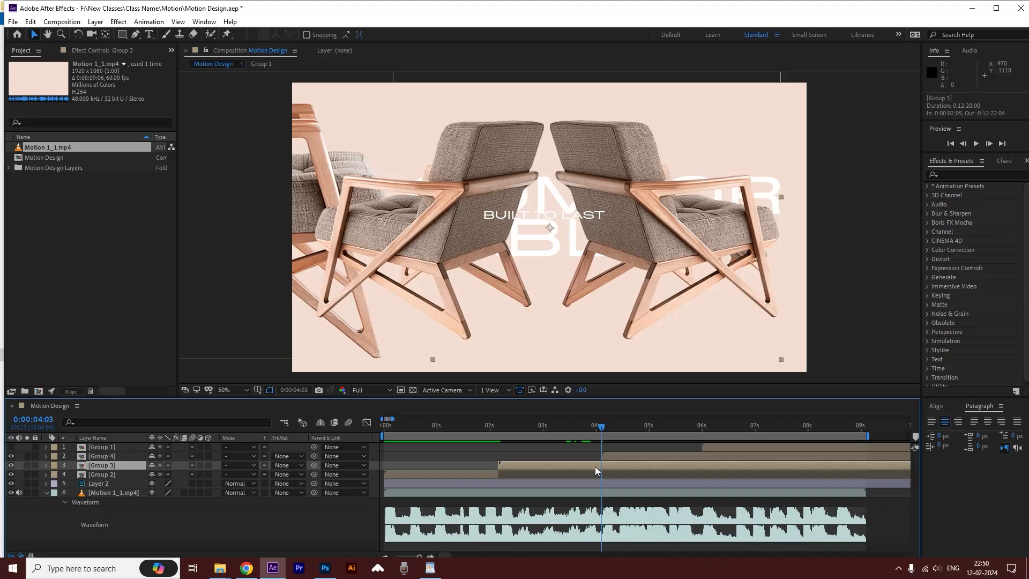
{"action": "key", "text": "ctrl+shift+d"}
{"action": "key", "text": "Delete"}
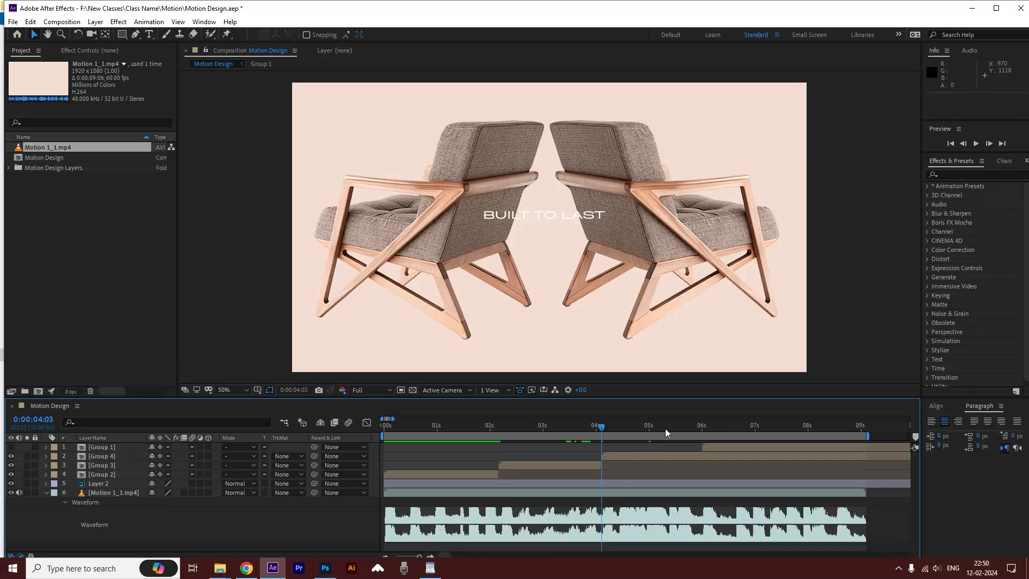
- Split Group 4 at 0:00:06:00, where Group 1 starts, and delete the part after the split
{"action": "left_click_drag", "start_coordinate": [667, 428], "coordinate": [702, 429]}
{"action": "left_click", "coordinate": [706, 455]}
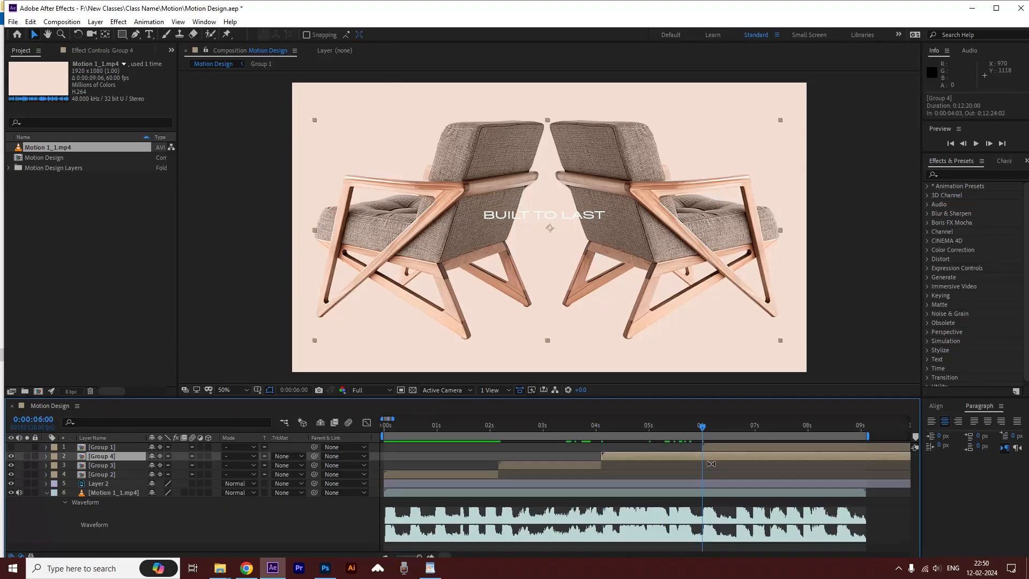
{"action": "key", "text": "ctrl+shift+d"}
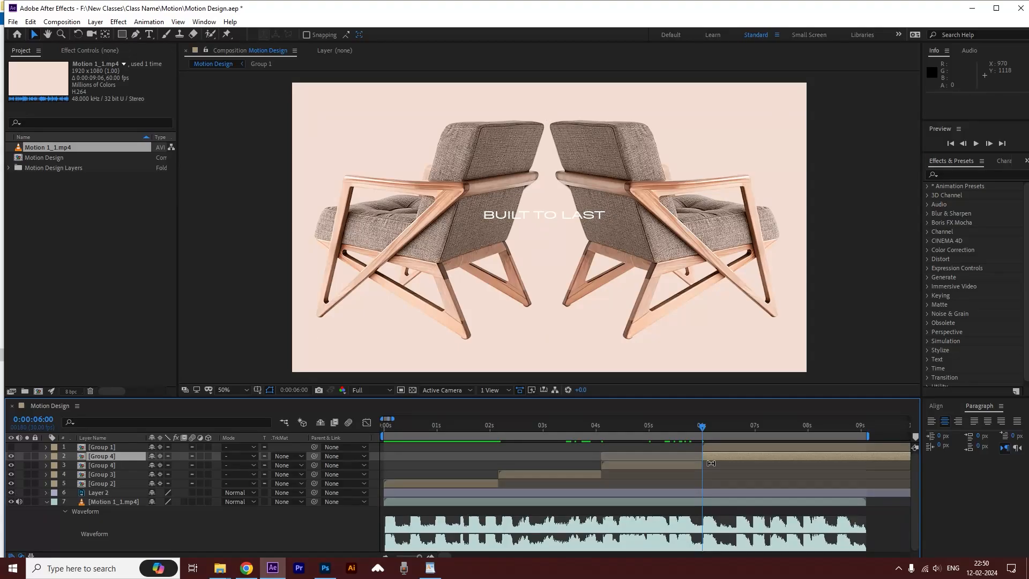
{"action": "key", "text": "Delete"}
- Play the scene sequence from the beginning and replay it from 0:00:04:14 to check the cuts against the audio
{"action": "left_click_drag", "start_coordinate": [653, 430], "coordinate": [410, 418]}
{"action": "mouse_move", "coordinate": [385, 427]}
{"action": "left_mouse_down"}
{"action": "mouse_move", "coordinate": [393, 429]}
{"action": "mouse_move", "coordinate": [368, 430]}
{"action": "left_mouse_up"}
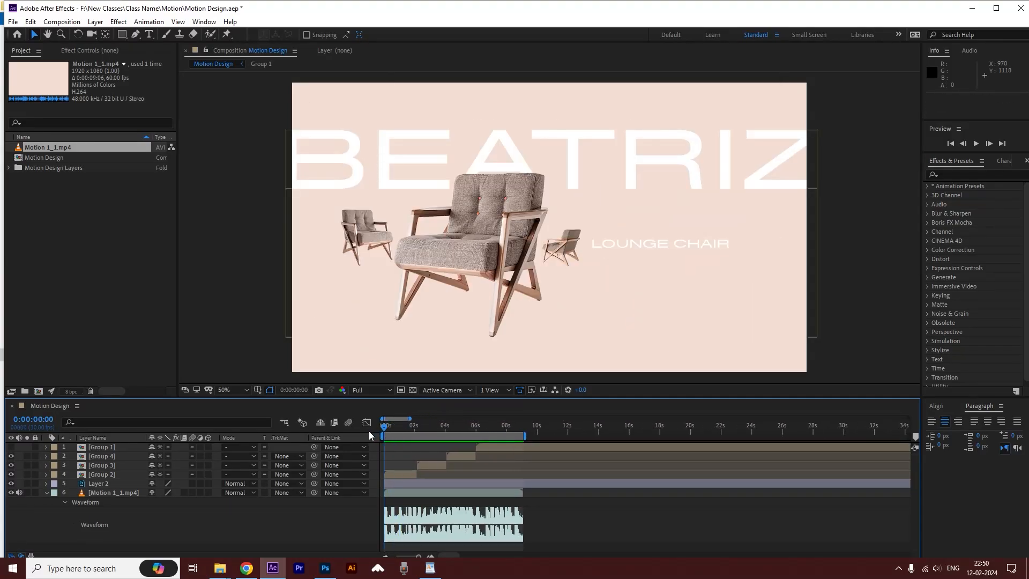
{"action": "key", "text": "space"}
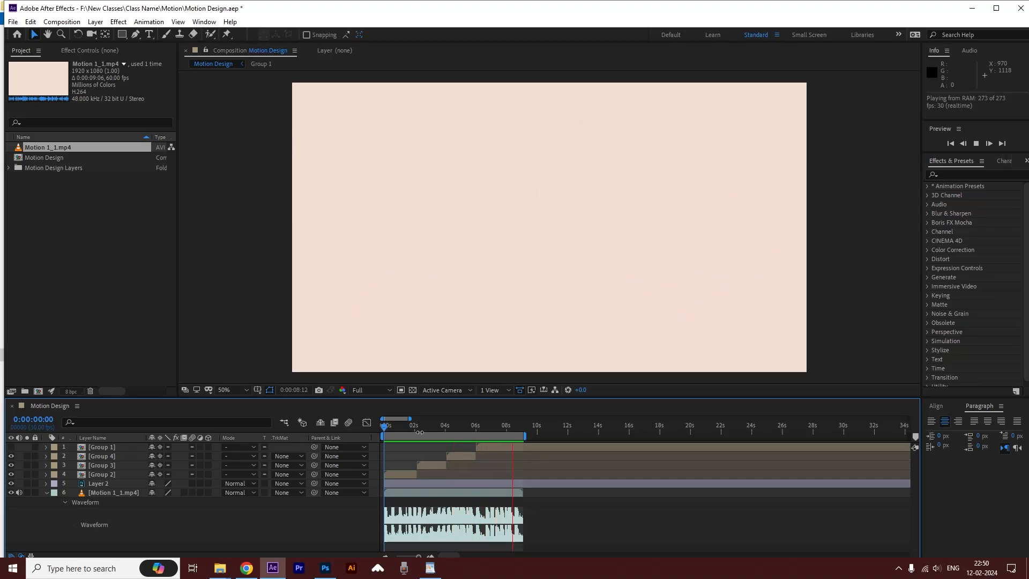
{"action": "left_click", "coordinate": [452, 427]}
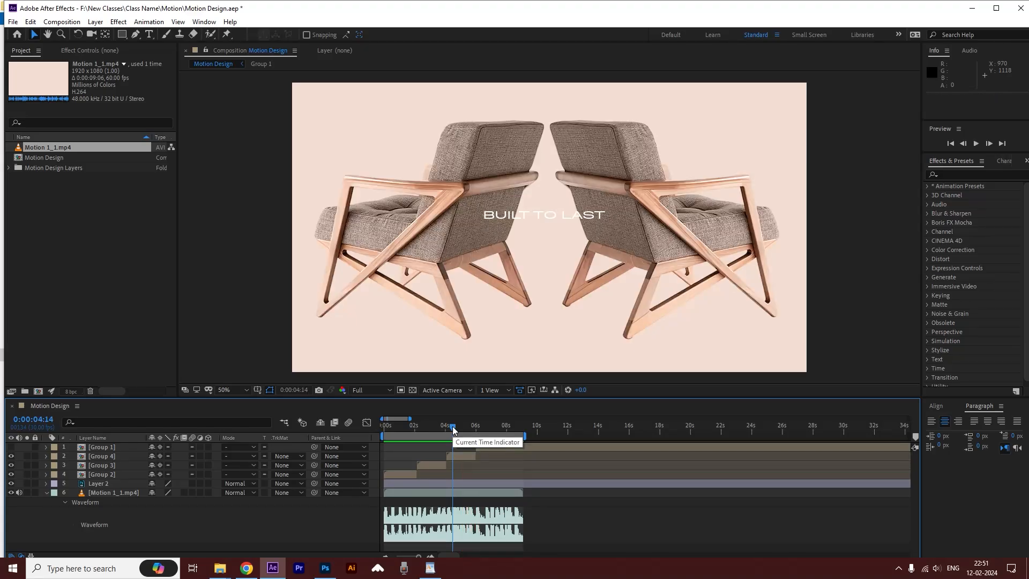
{"action": "key", "text": "space"}
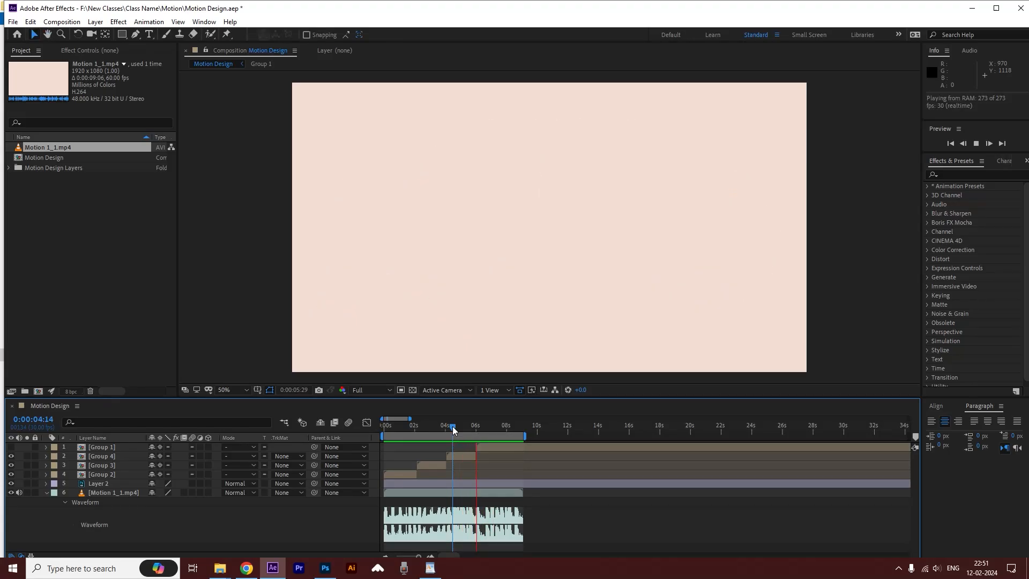
{"action": "key", "text": "space"}
{"action": "key", "text": "space"}
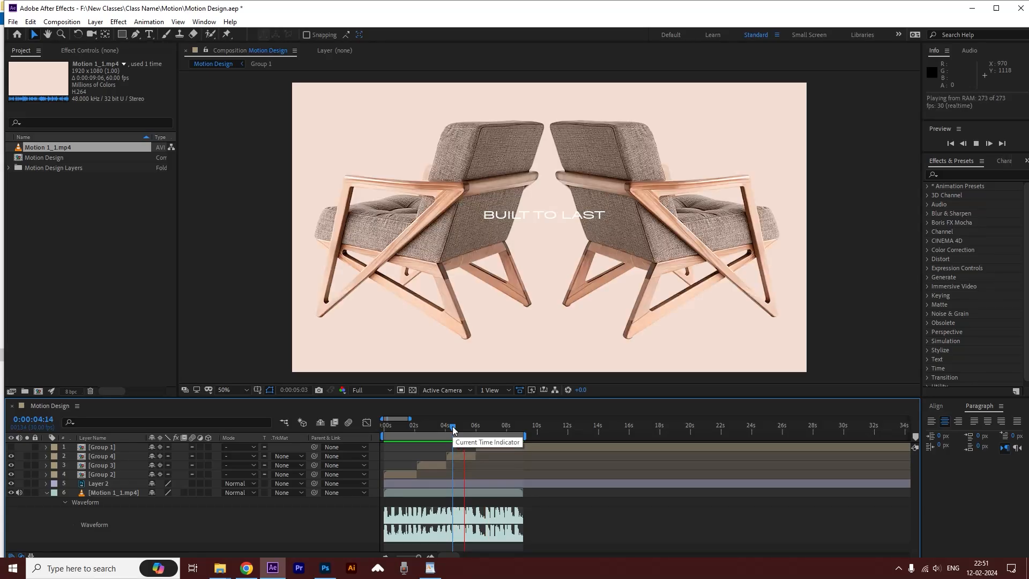
{"action": "left_click_drag", "start_coordinate": [453, 426], "coordinate": [402, 427]}
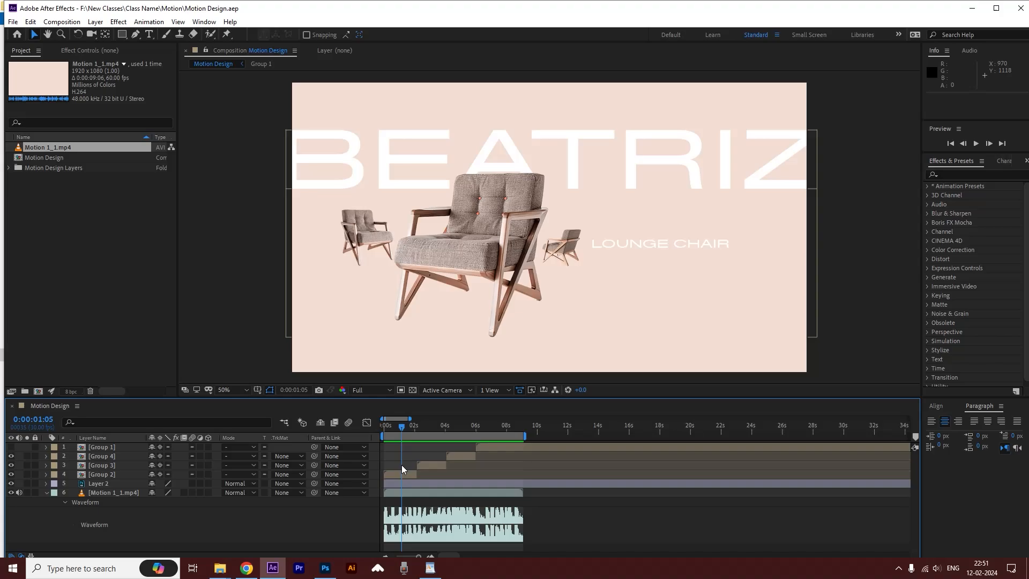
- Open the Group 2 composition and paste into it a copy of the Motion 1_1.mp4 layer from Motion Design
{"action": "double_click", "coordinate": [391, 472]}
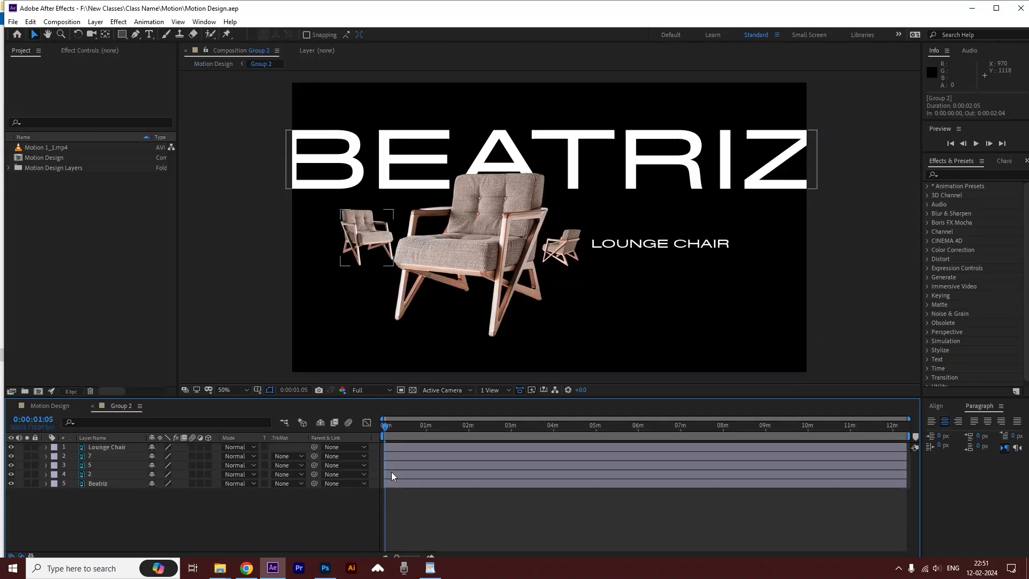
{"action": "left_click_drag", "start_coordinate": [389, 440], "coordinate": [517, 440]}
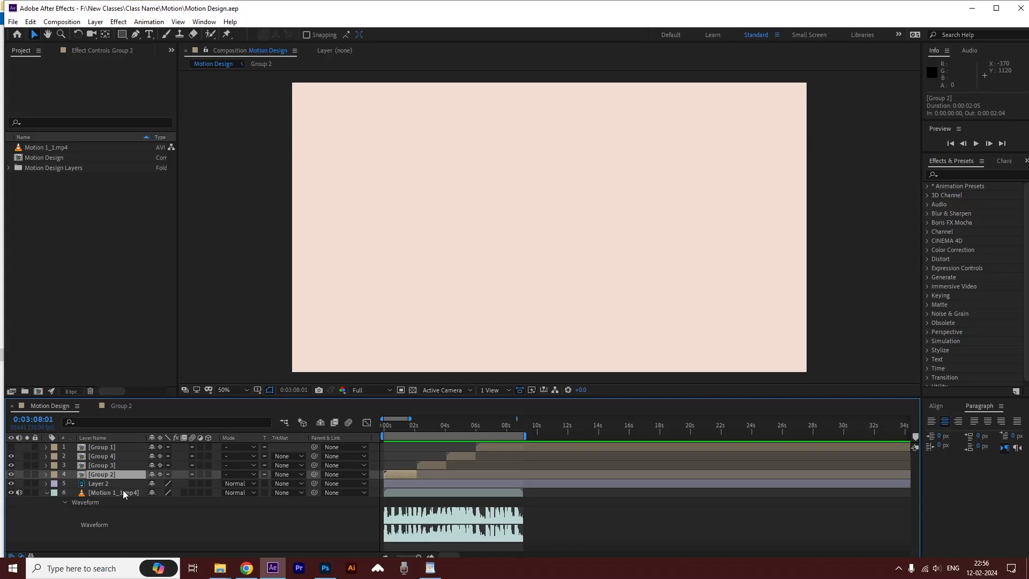
{"action": "left_click", "coordinate": [123, 492]}
{"action": "key", "text": "ctrl+c"}
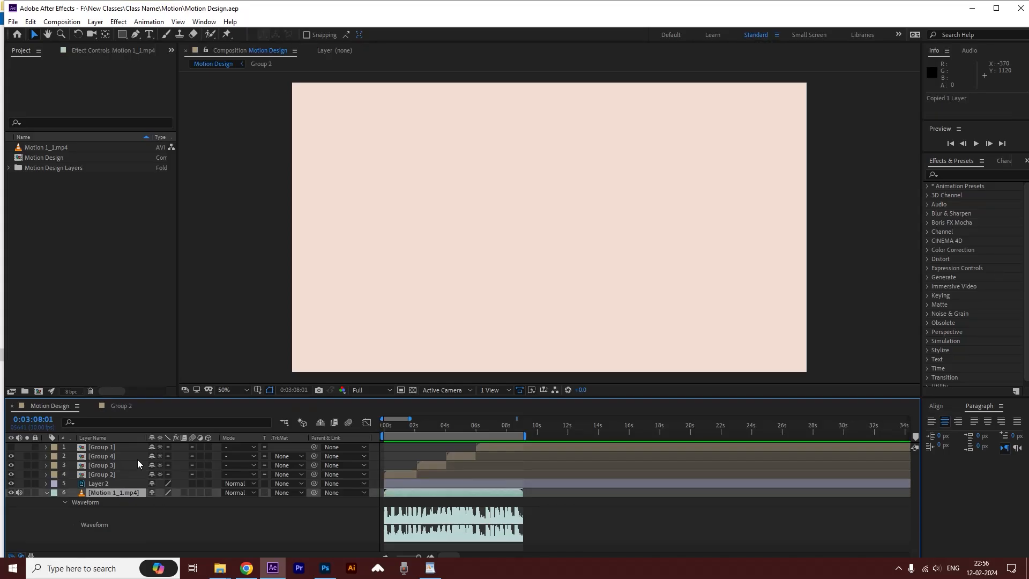
{"action": "left_click", "coordinate": [120, 405]}
{"action": "key", "text": "ctrl+v"}
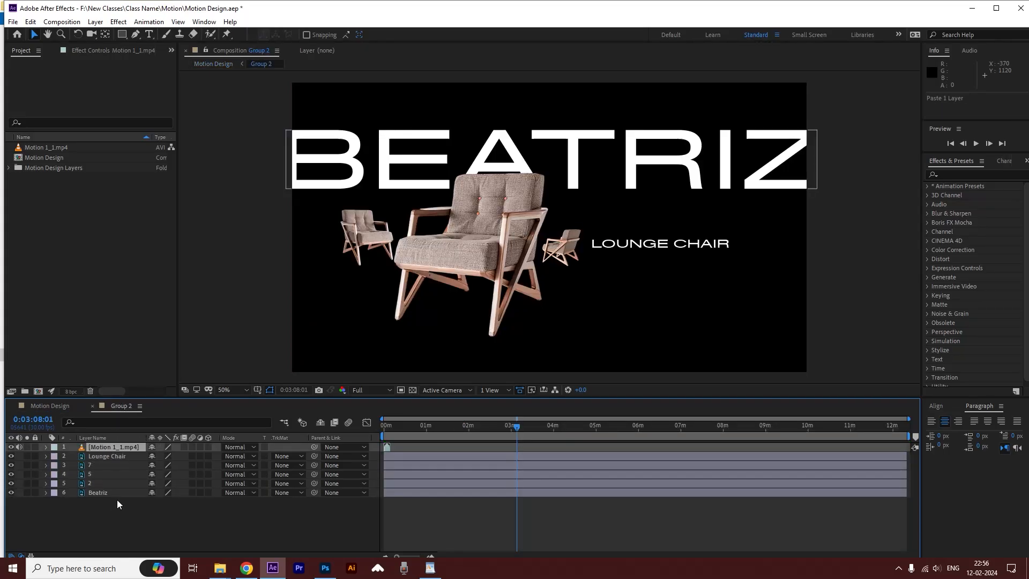
- Set the duration of the Group 2 composition to 0:00:20:00
{"action": "left_click", "coordinate": [387, 429]}
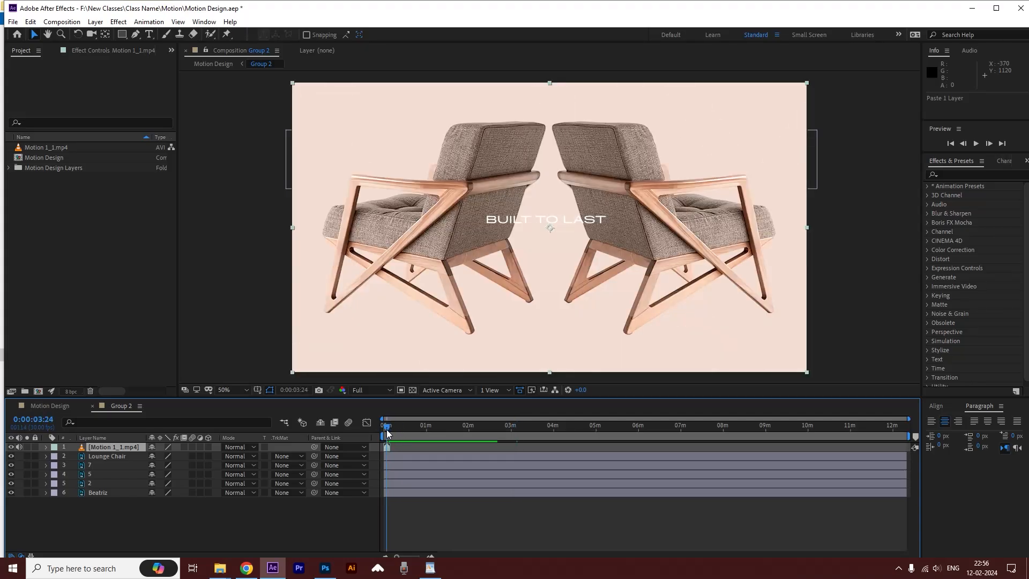
{"action": "left_click", "coordinate": [61, 21]}
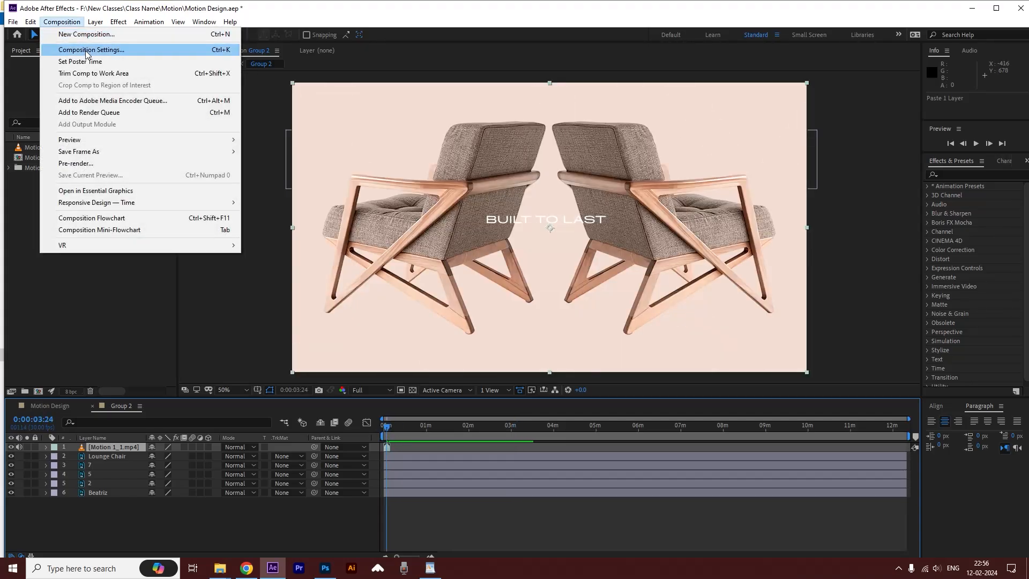
{"action": "left_click", "coordinate": [93, 50]}
{"action": "left_click", "coordinate": [105, 189]}
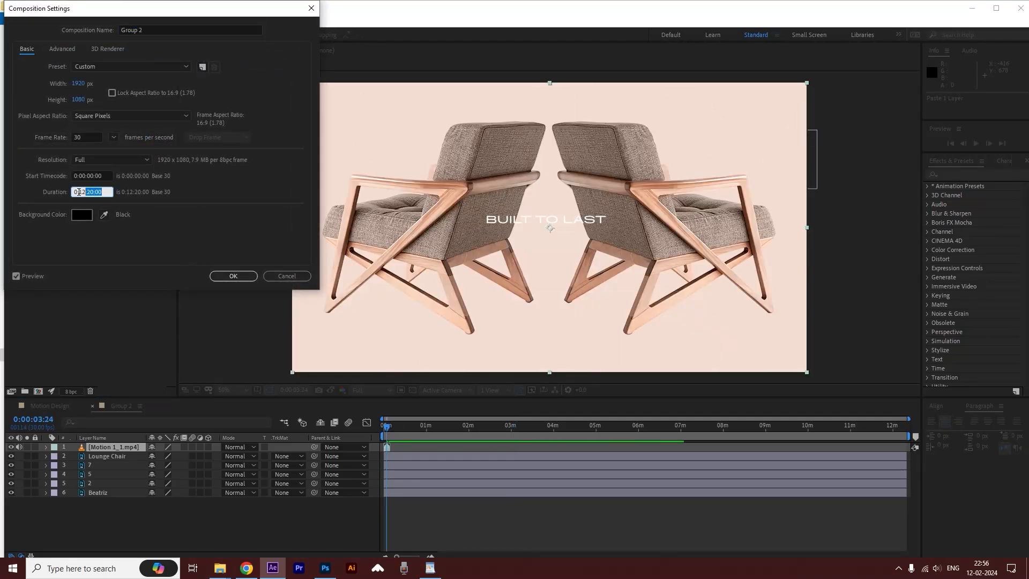
{"action": "left_click", "coordinate": [85, 190]}
{"action": "left_click_drag", "start_coordinate": [85, 190], "coordinate": [61, 197]}
{"action": "type", "text": "0:00"}
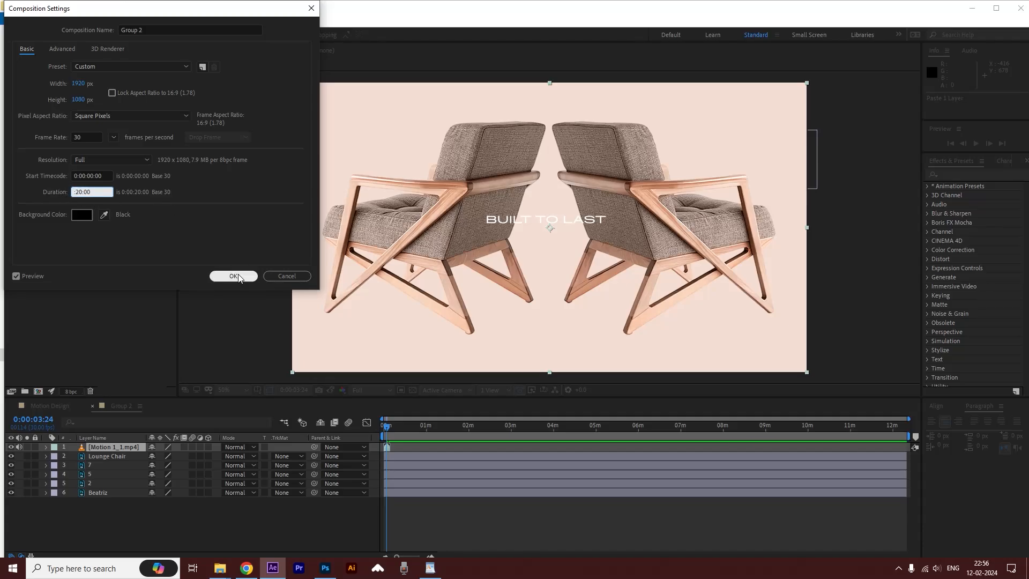
{"action": "left_click", "coordinate": [233, 276]}
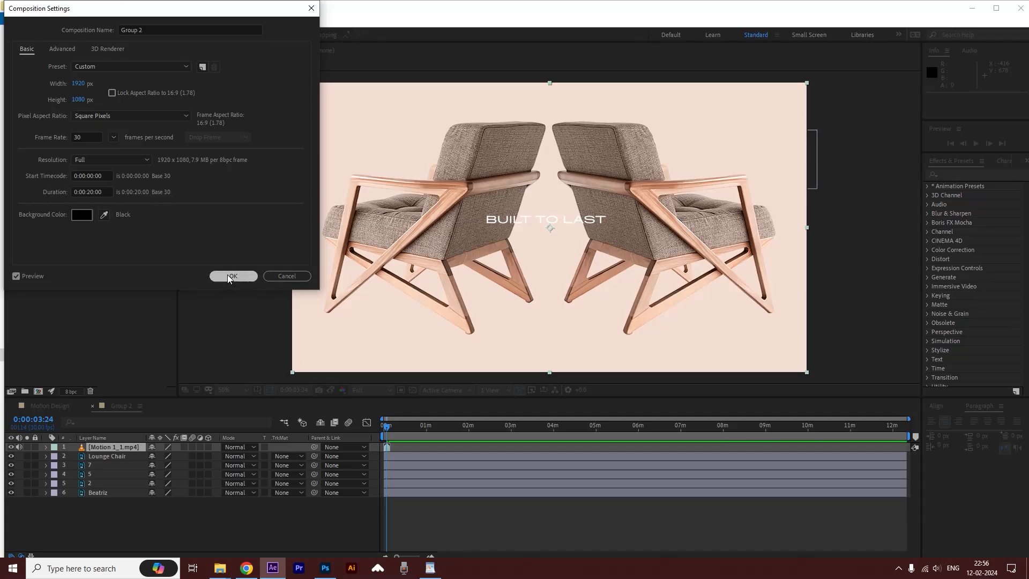
- Hide the video of the Motion 1_1.mp4 layer, place it below Beatriz in the layer stack and reveal its audio waveform
{"action": "left_click", "coordinate": [540, 426]}
{"action": "key", "text": "Home"}
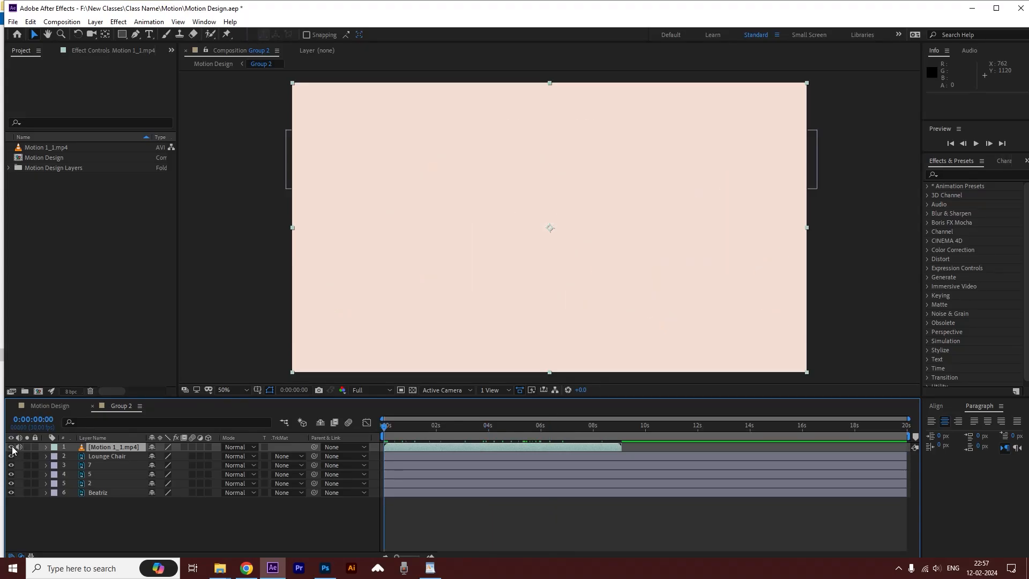
{"action": "left_click", "coordinate": [11, 447]}
{"action": "left_click_drag", "start_coordinate": [98, 445], "coordinate": [98, 499]}
{"action": "key", "text": "l"}
{"action": "key", "text": "l"}
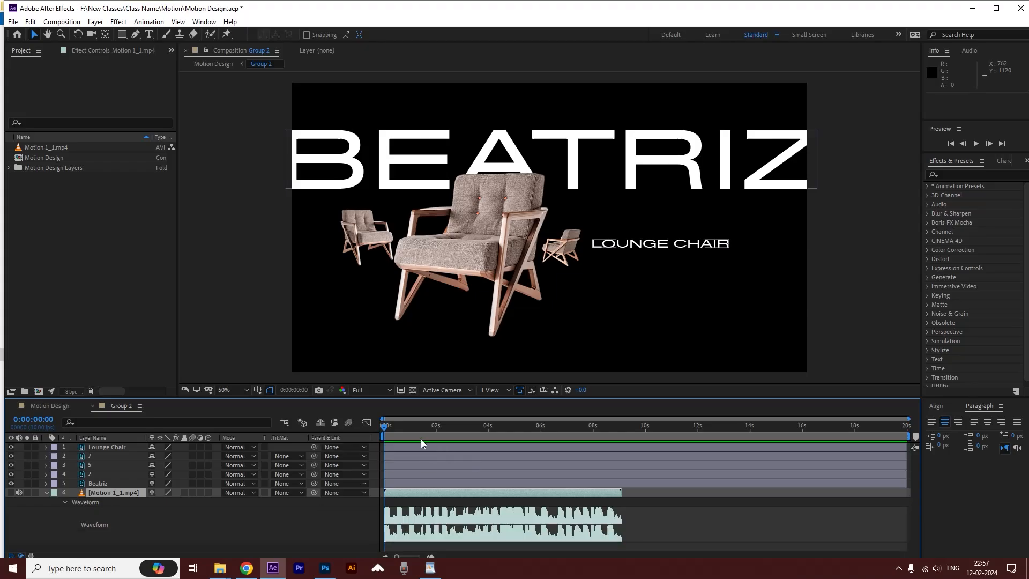
- Preview the opening audio of Group 2 and move the Beatriz text layer to start at 0:00:00:01
{"action": "left_click_drag", "start_coordinate": [400, 427], "coordinate": [379, 428]}
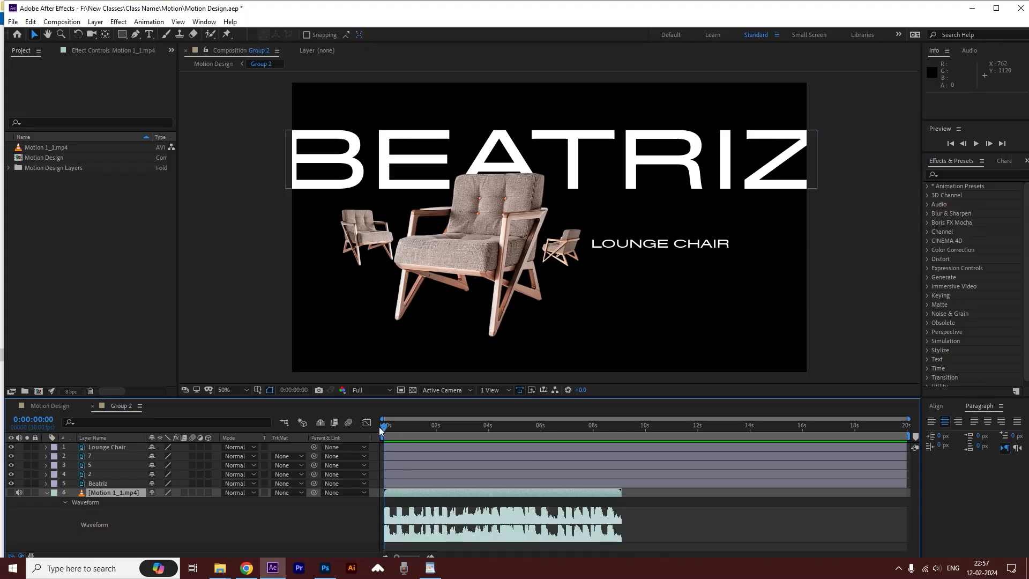
{"action": "key", "text": "equal"}
{"action": "key", "text": "equal"}
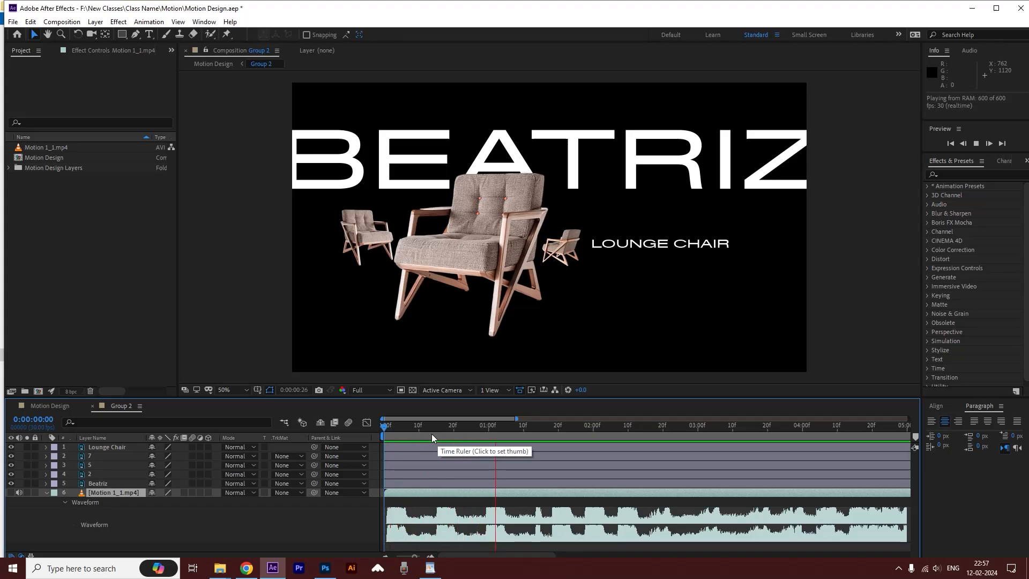
{"action": "left_click", "coordinate": [310, 165]}
{"action": "left_click_drag", "start_coordinate": [392, 482], "coordinate": [397, 484]}
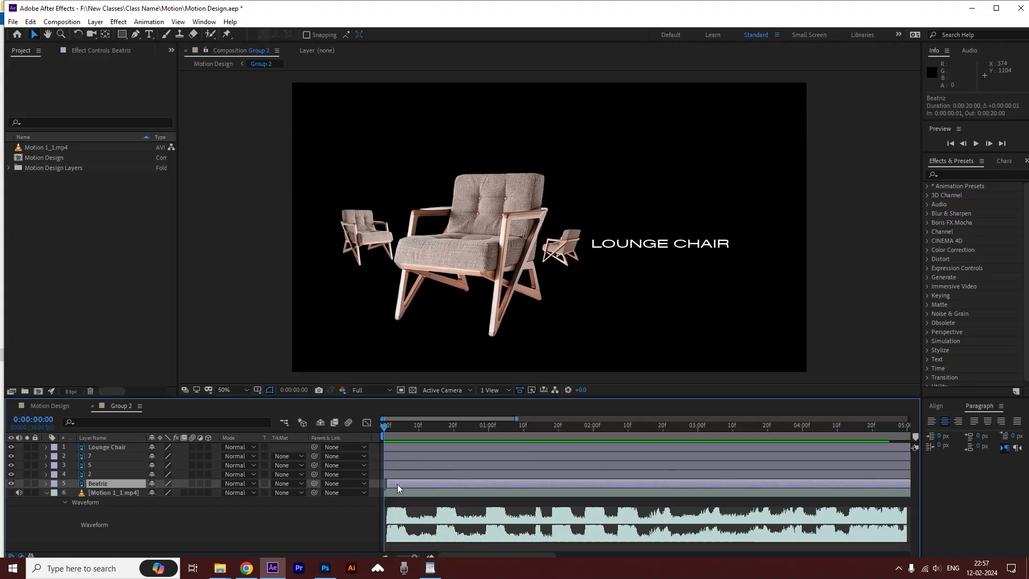
- Select the Lounge Chair text layer in Group 2
{"action": "left_click", "coordinate": [592, 247]}
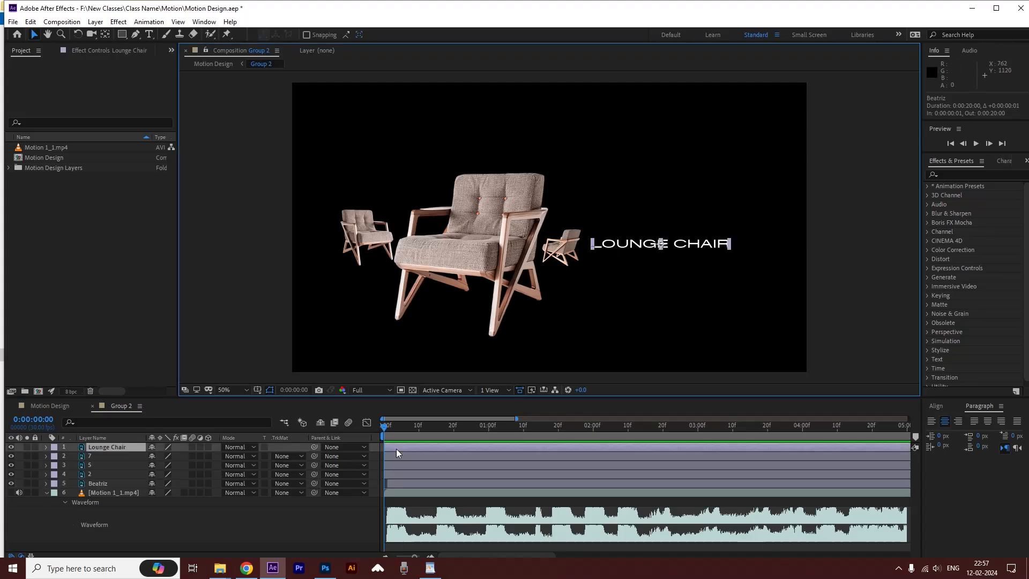
- Shift the Lounge Chair layer to start at 0:00:00:15 and the large chair layer 7 to start at 0:00:00:29
{"action": "left_click_drag", "start_coordinate": [396, 448], "coordinate": [437, 459]}
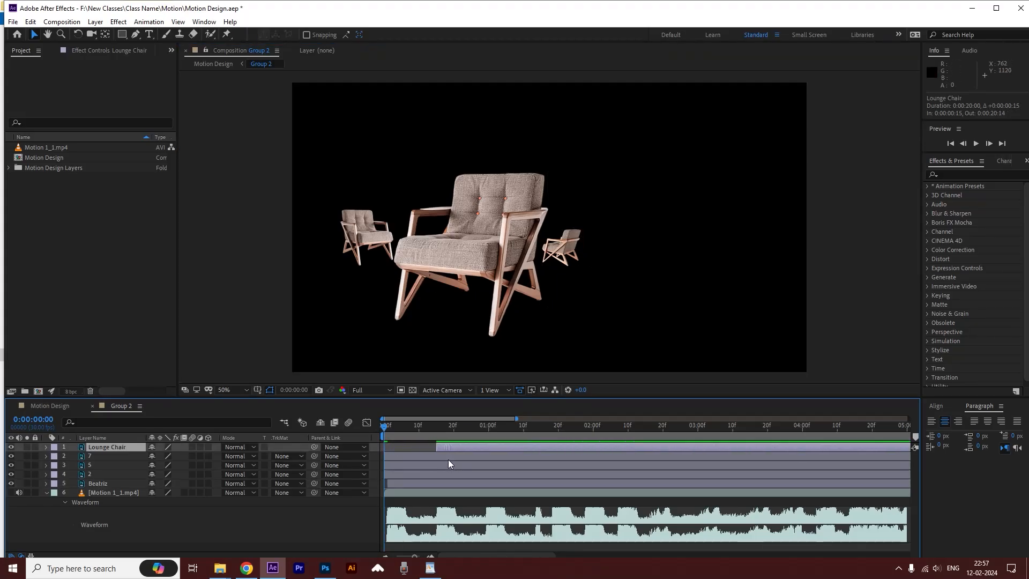
{"action": "left_click", "coordinate": [464, 425]}
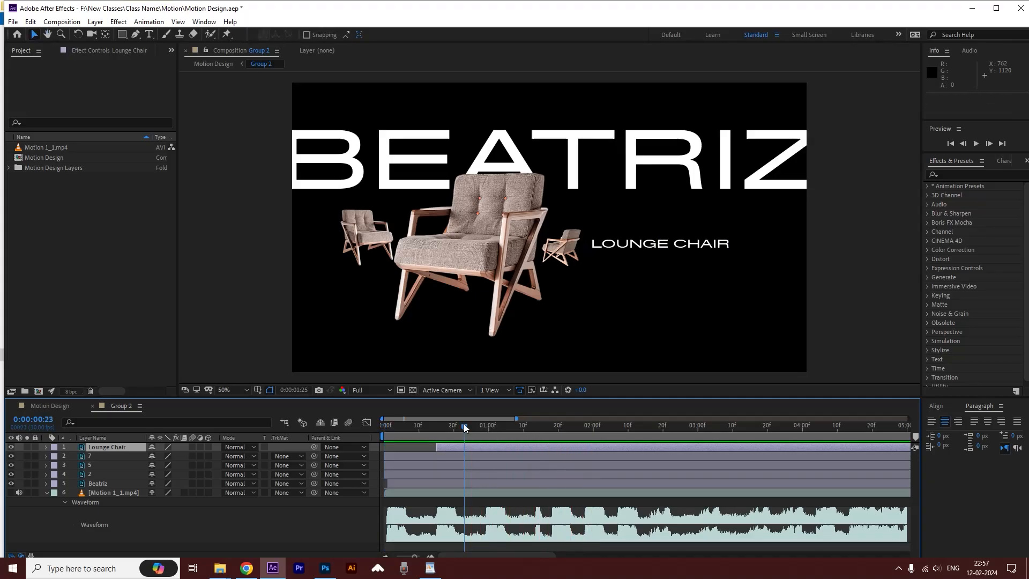
{"action": "left_click_drag", "start_coordinate": [464, 424], "coordinate": [484, 429]}
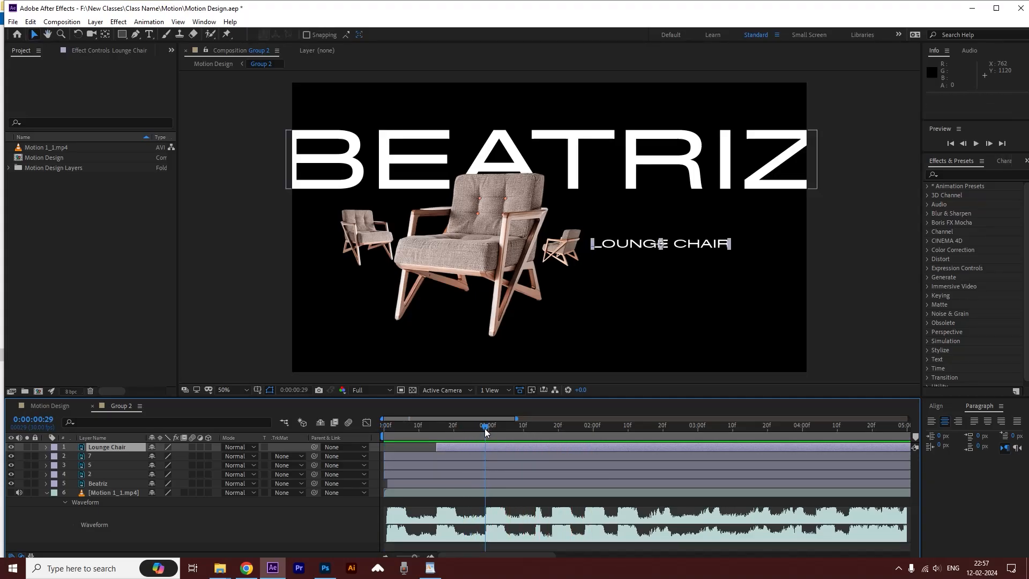
{"action": "left_click", "coordinate": [484, 247]}
{"action": "left_click_drag", "start_coordinate": [397, 455], "coordinate": [499, 458]}
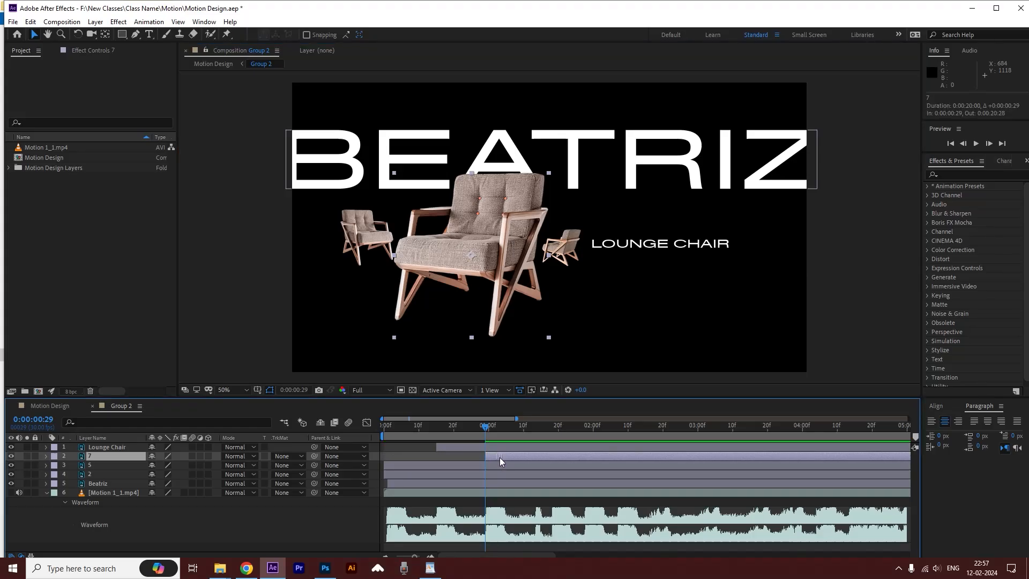
- Delay the small chair layers so layer 2 starts at 0:00:01:13 and layer 5 at 0:00:01:18, and preview the timing
{"action": "left_click", "coordinate": [364, 231]}
{"action": "left_click_drag", "start_coordinate": [398, 473], "coordinate": [548, 494]}
{"action": "left_click", "coordinate": [402, 462]}
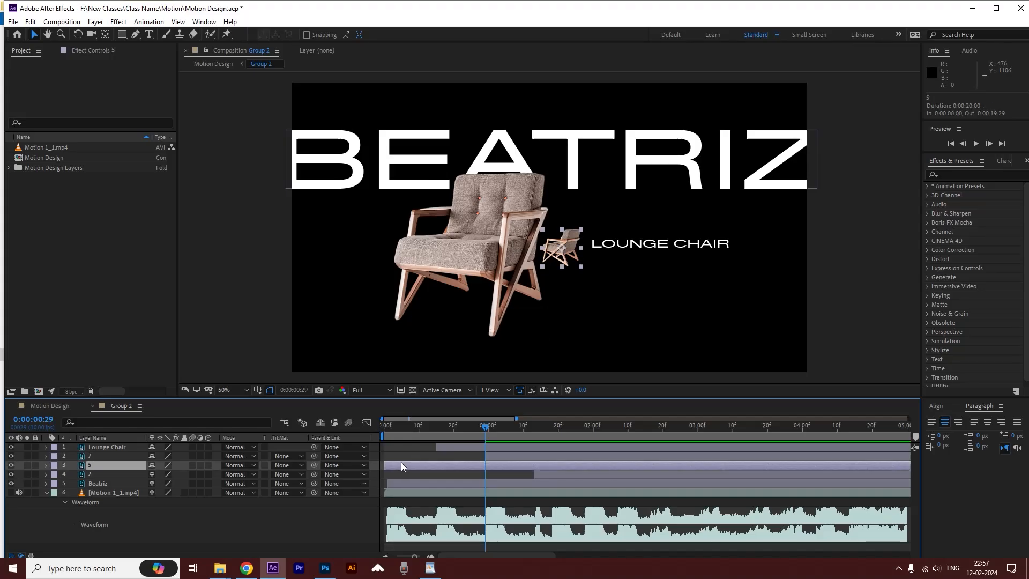
{"action": "left_click_drag", "start_coordinate": [400, 462], "coordinate": [568, 464]}
{"action": "left_click", "coordinate": [398, 425]}
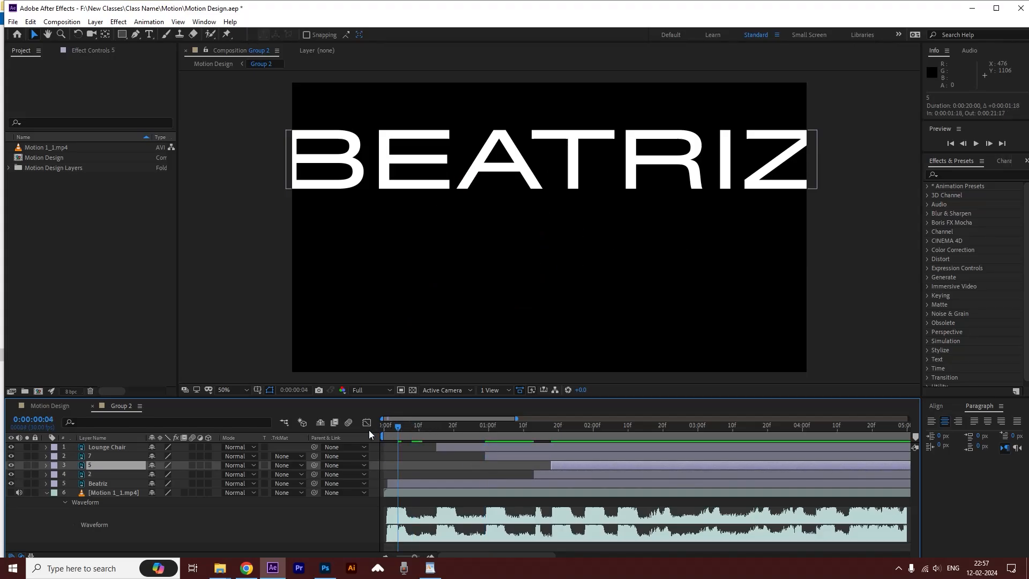
{"action": "key", "text": "space"}
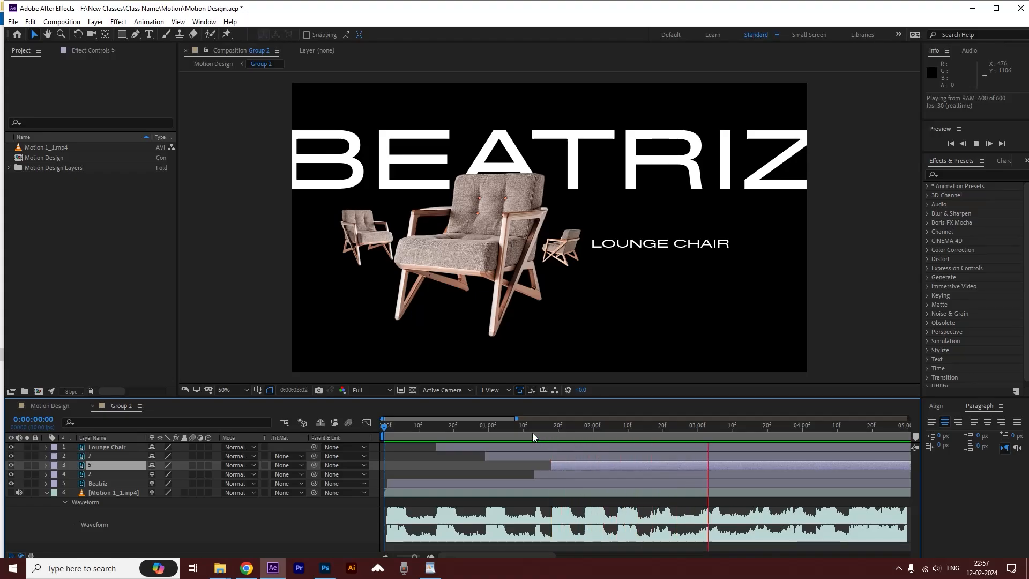
- Split the Beatriz text layer at 0:00:01:13
{"action": "mouse_move", "coordinate": [522, 426]}
{"action": "left_mouse_down"}
{"action": "mouse_move", "coordinate": [548, 427]}
{"action": "mouse_move", "coordinate": [482, 437]}
{"action": "mouse_move", "coordinate": [533, 430]}
{"action": "left_mouse_up"}
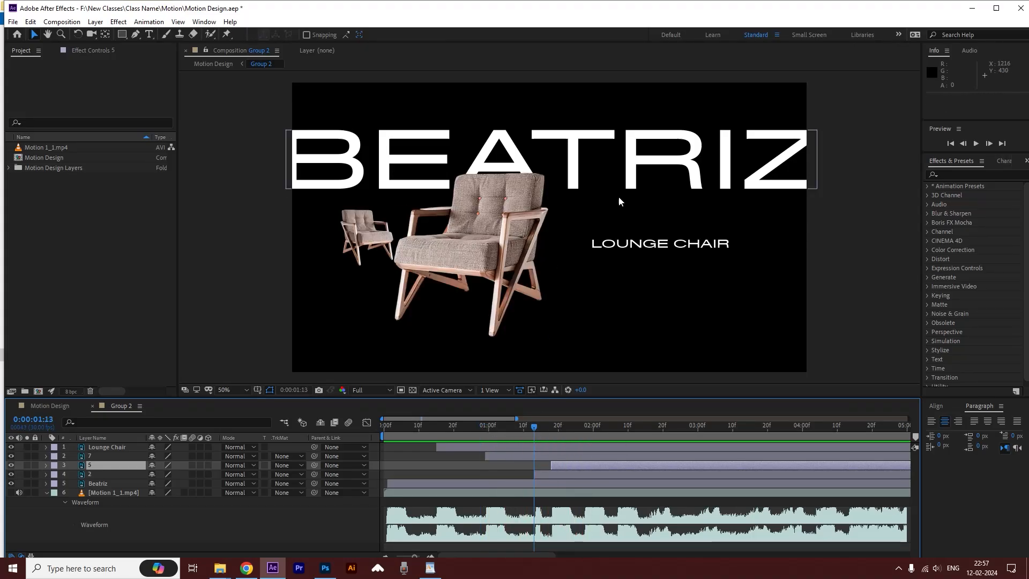
{"action": "left_click", "coordinate": [616, 138]}
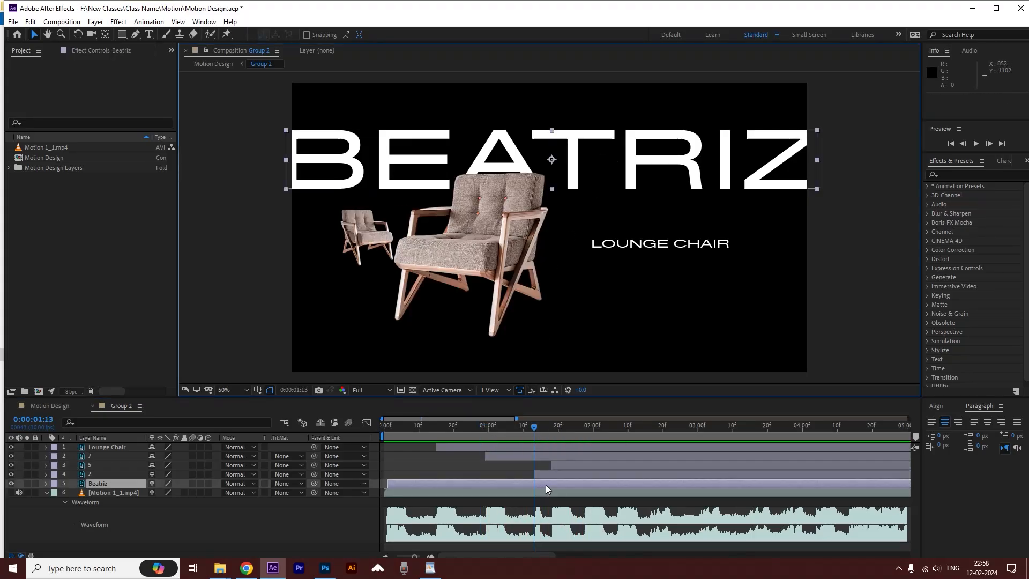
{"action": "key", "text": "ctrl+shift+d"}
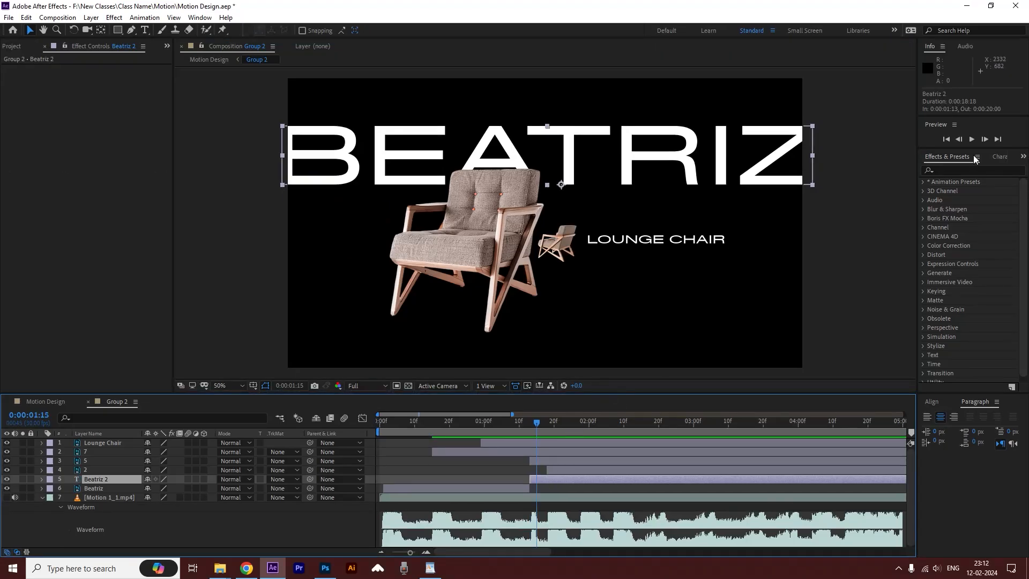
- Search the presets for "flick" and apply Flicker Exposure to the Beatriz 2 text layer
{"action": "left_click", "coordinate": [954, 168]}
{"action": "type", "text": "flick"}
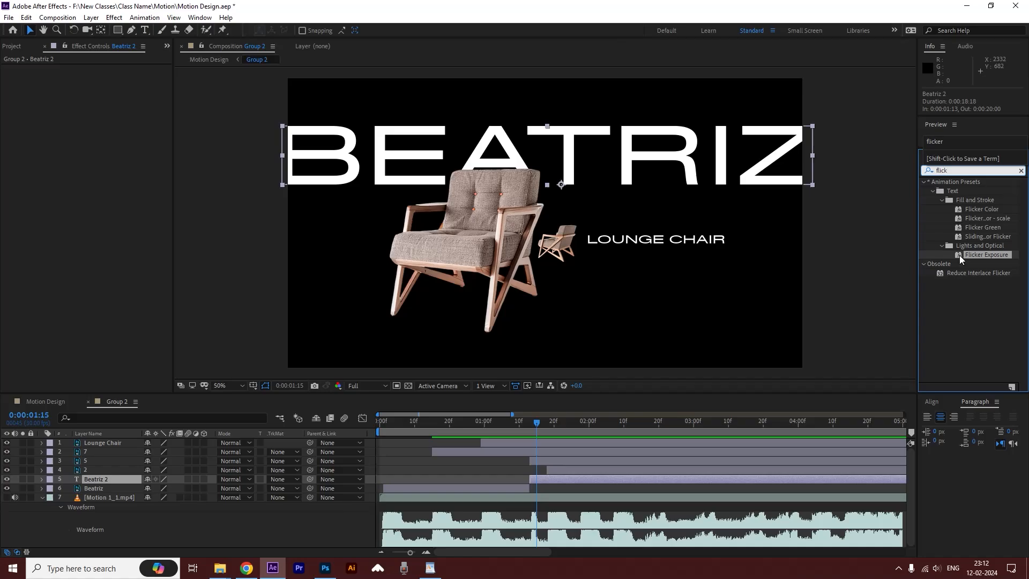
{"action": "left_click_drag", "start_coordinate": [959, 256], "coordinate": [542, 476]}
- Set the Fill Color of the flicker animator on the Beatriz 2 layer to light grey BBBBBB
{"action": "left_click", "coordinate": [101, 477]}
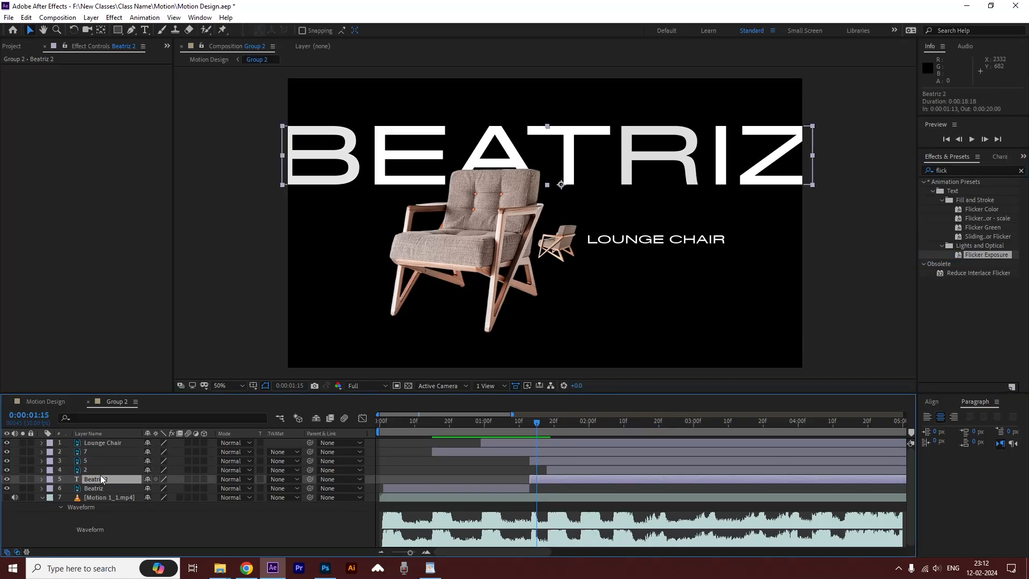
{"action": "left_click", "coordinate": [41, 479]}
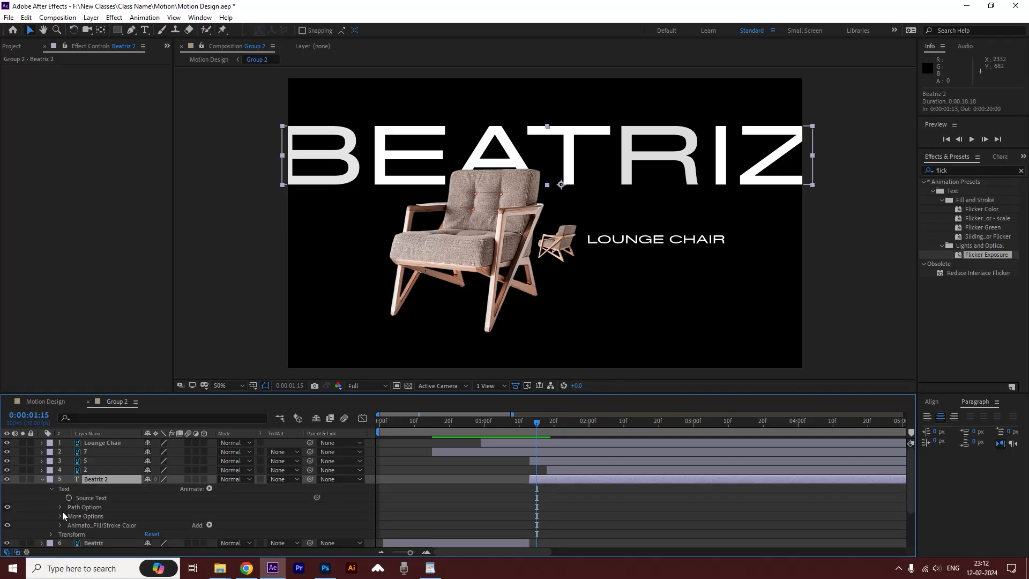
{"action": "left_click", "coordinate": [60, 525]}
{"action": "scroll", "coordinate": [68, 452], "scroll_direction": "down", "scroll_amount": 3}
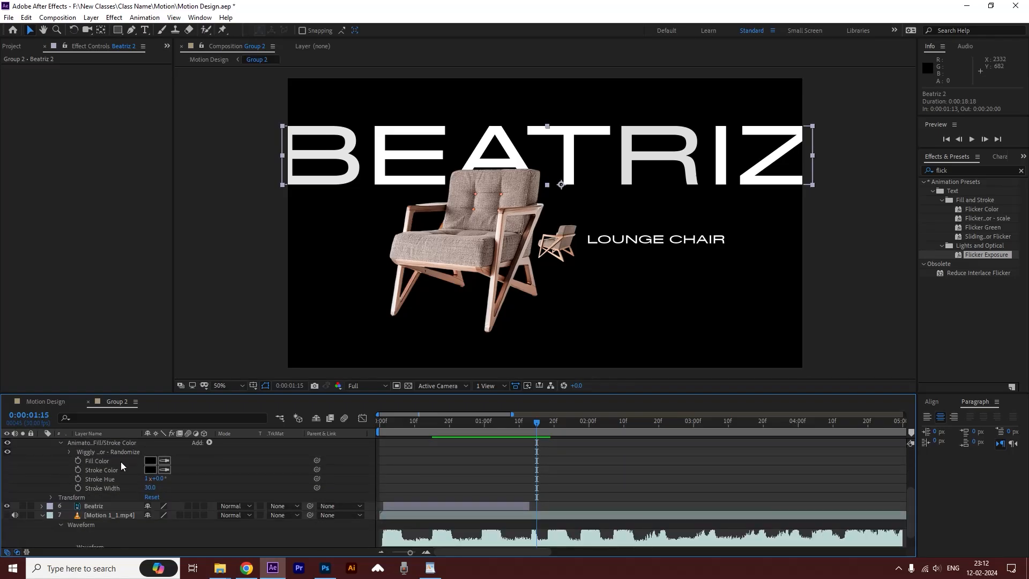
{"action": "left_click", "coordinate": [151, 462]}
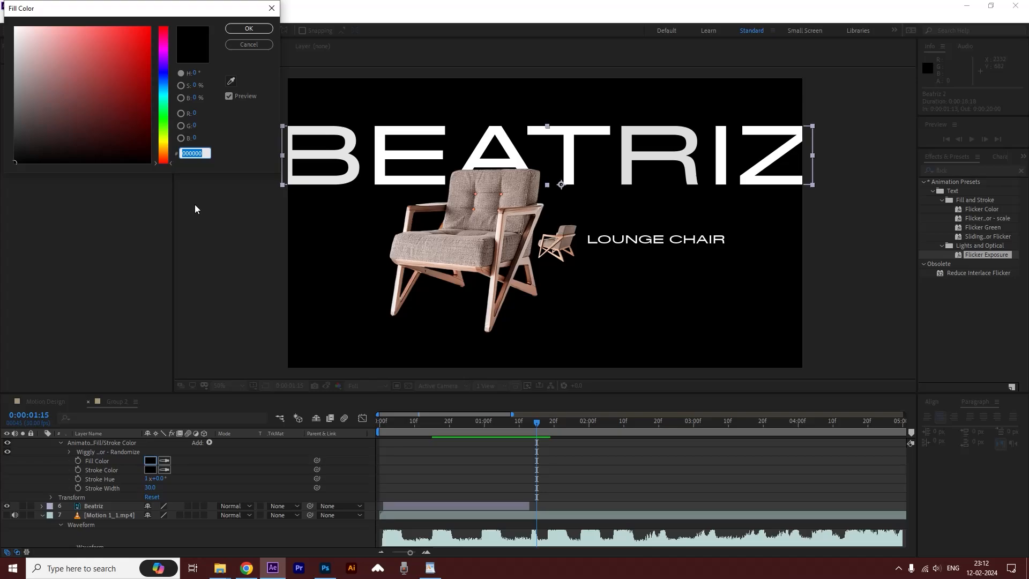
{"action": "left_click_drag", "start_coordinate": [34, 52], "coordinate": [15, 62]}
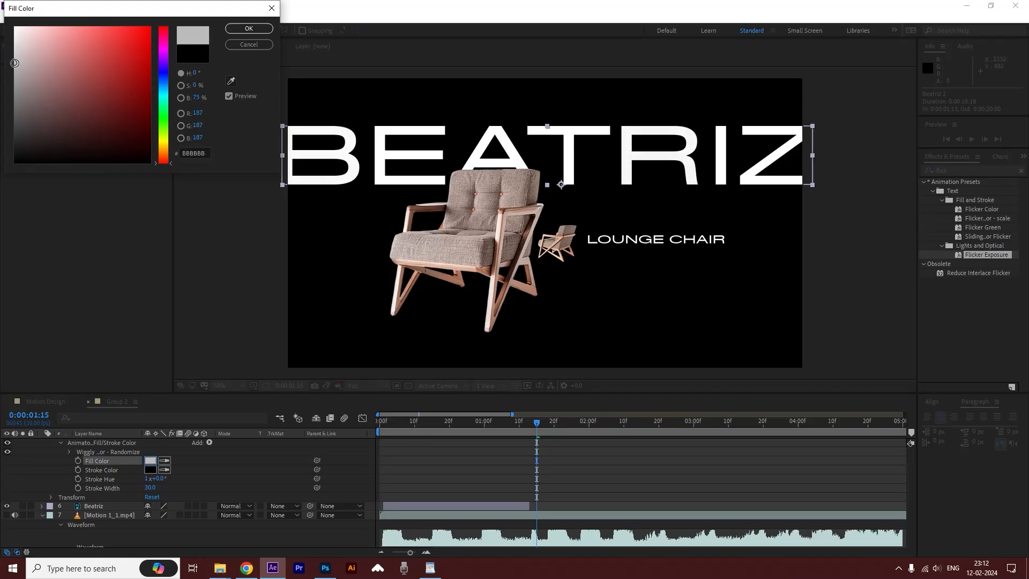
{"action": "left_click", "coordinate": [249, 28]}
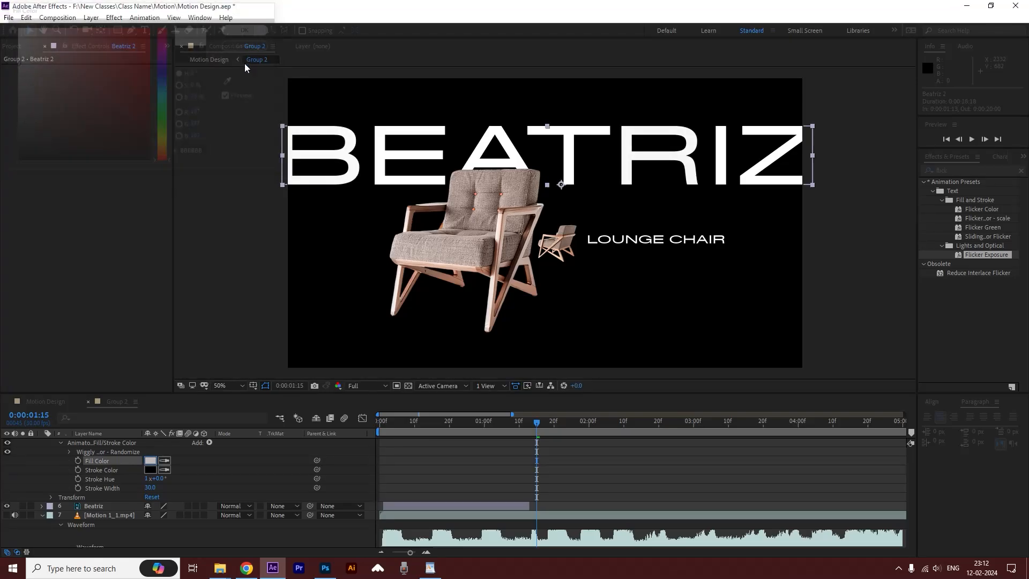
- Set the Stroke Color of the Beatriz 2 flicker animator to light grey C7C7C7
{"action": "left_click", "coordinate": [150, 469]}
{"action": "left_click_drag", "start_coordinate": [26, 45], "coordinate": [15, 57]}
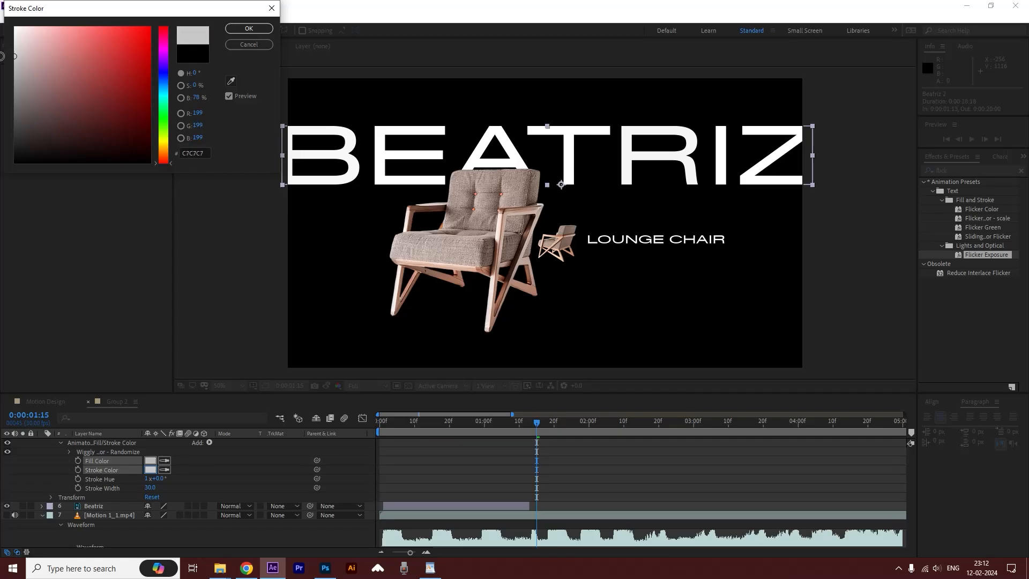
{"action": "left_click", "coordinate": [240, 28]}
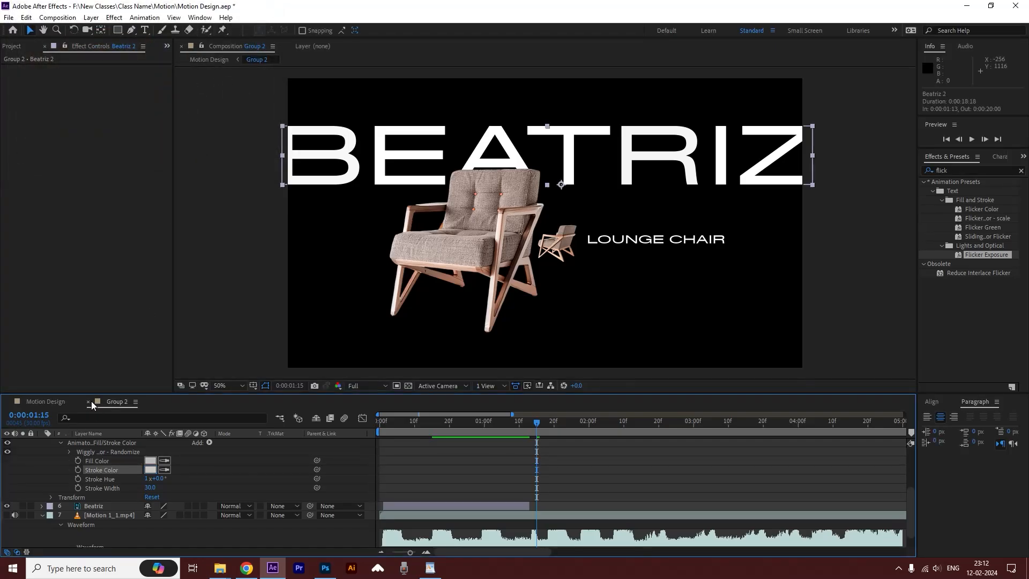
- Play the Motion Design composition from the start to check the Group 2 animation against the music
{"action": "left_click", "coordinate": [33, 401]}
{"action": "left_click", "coordinate": [410, 427]}
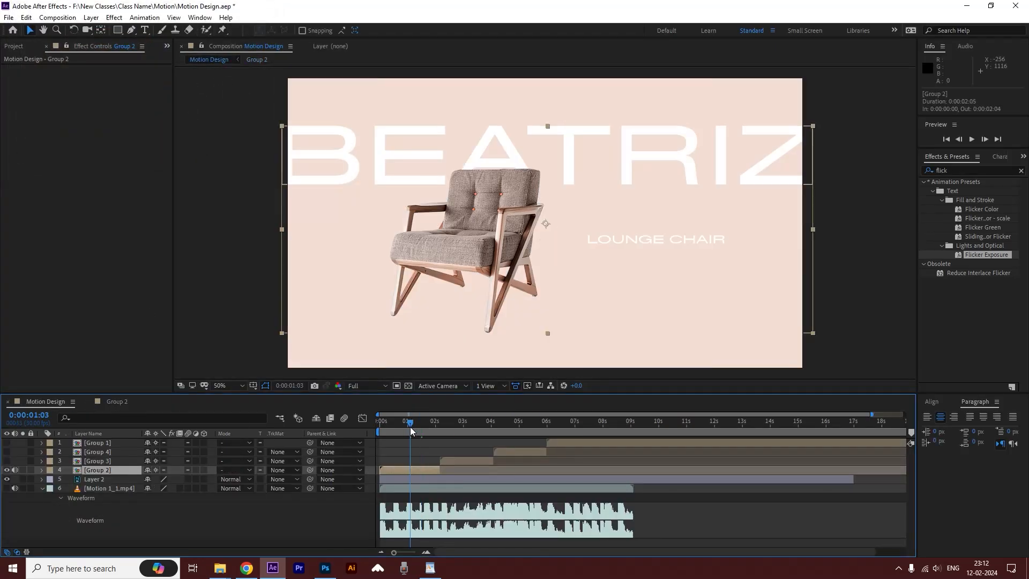
{"action": "left_click_drag", "start_coordinate": [410, 426], "coordinate": [336, 436]}
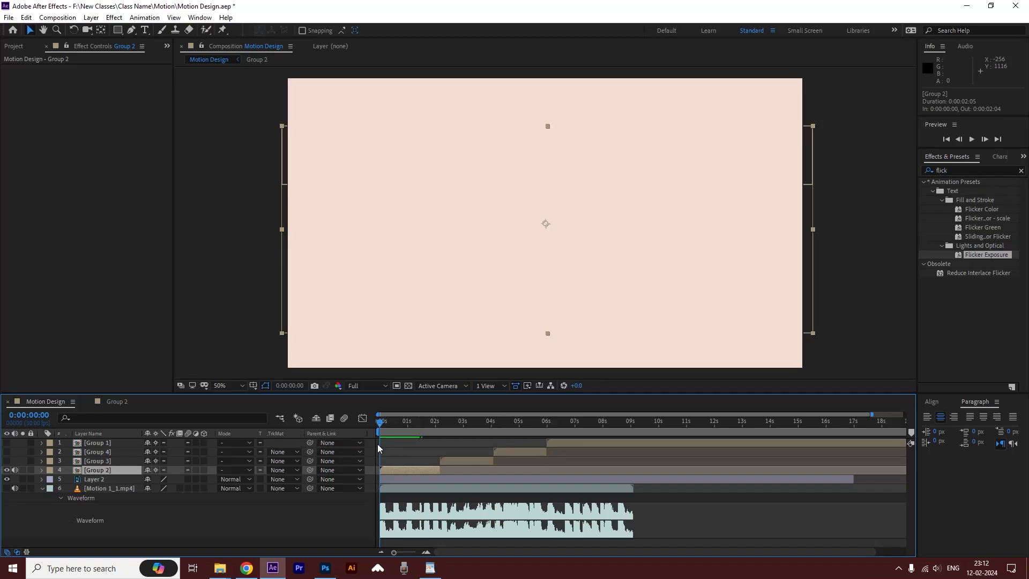
{"action": "key", "text": "space"}
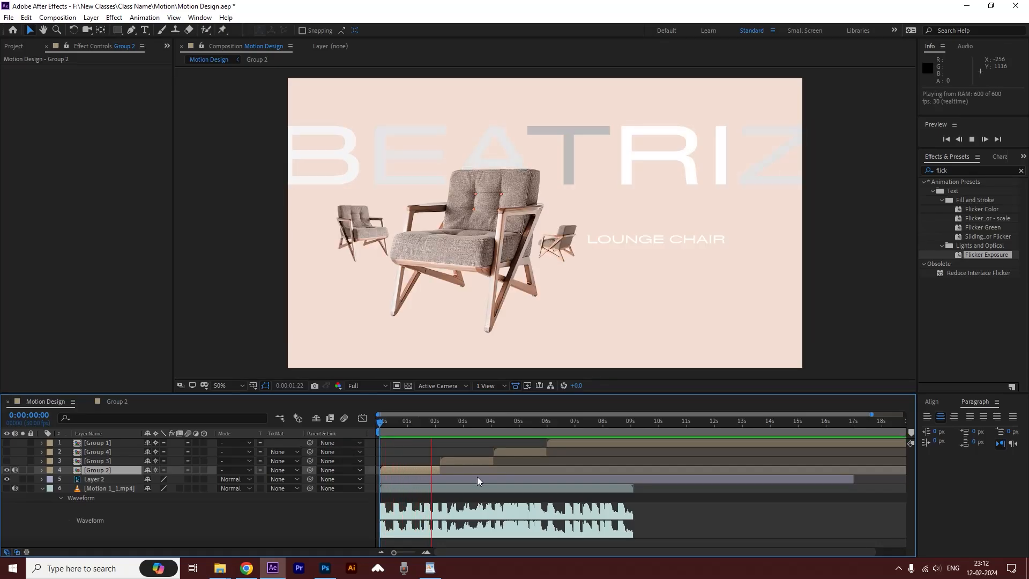
{"action": "left_click", "coordinate": [441, 421]}
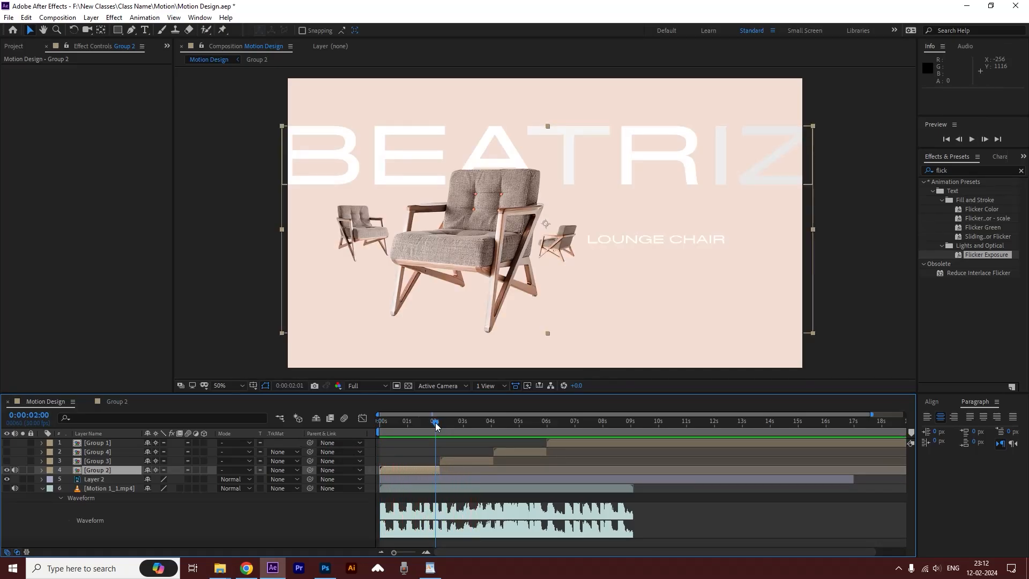
- Split the Motion 1_1.mp4 audio layer in Motion Design at 0:00:02:05 and copy its second part into the Group 3 composition
{"action": "double_click", "coordinate": [461, 459]}
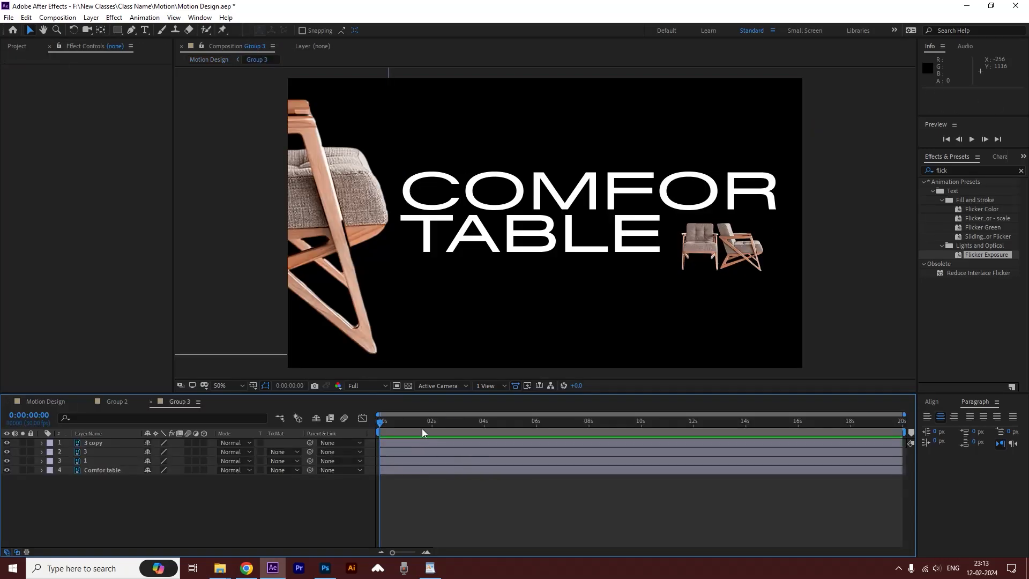
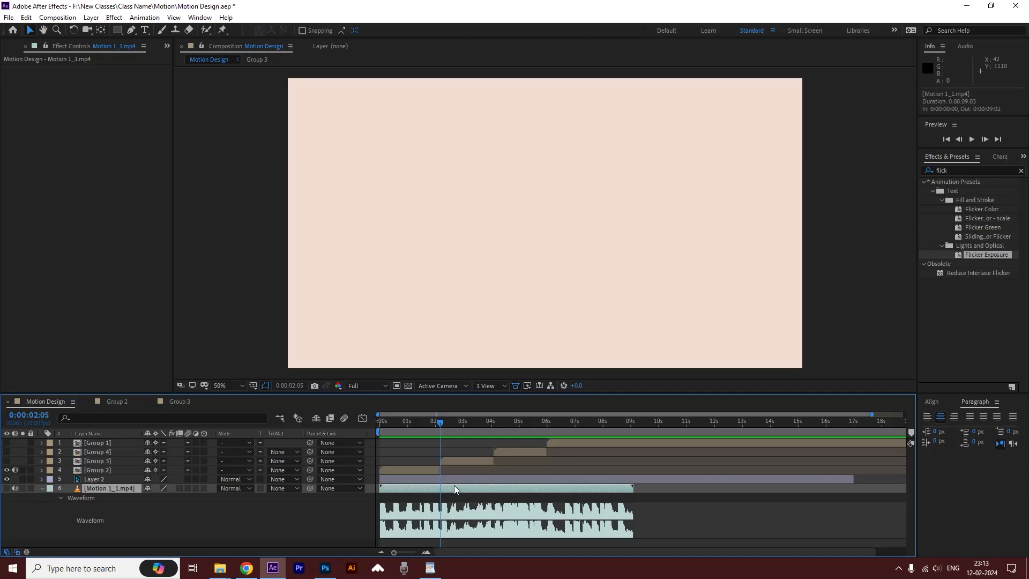
{"action": "key", "text": "ctrl+shift+d"}
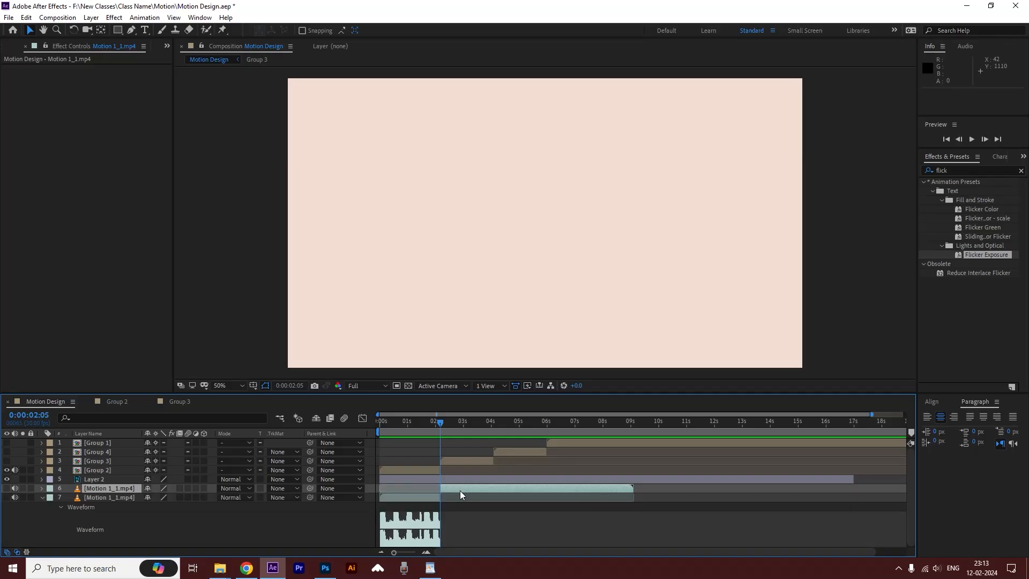
{"action": "key", "text": "ctrl+c"}
{"action": "left_click", "coordinate": [158, 403]}
{"action": "key", "text": "ctrl+v"}
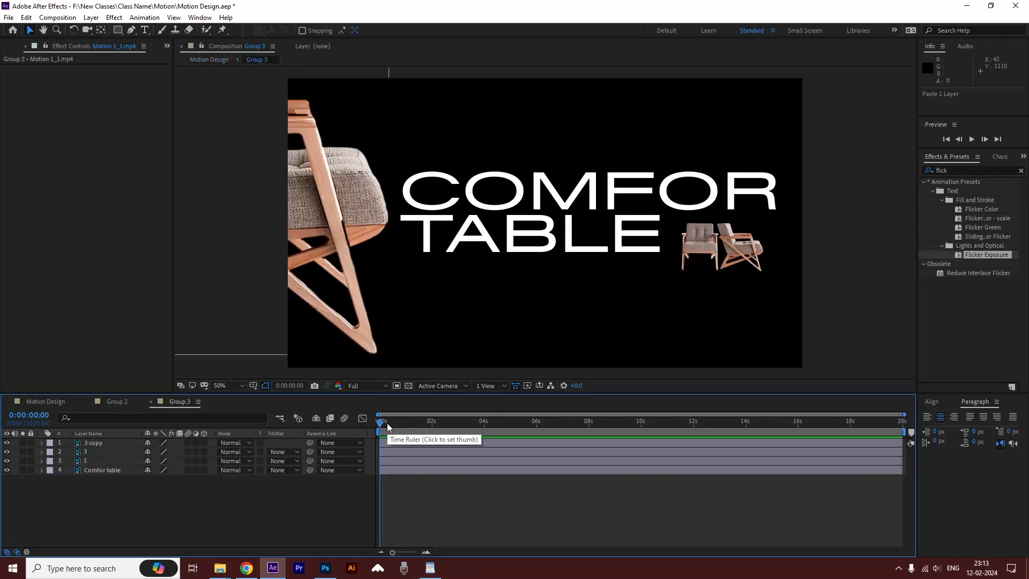
- Align the pasted audio layer to 0:00:00:00 in Group 3, place it below all other layers, and reveal its waveform
{"action": "left_click_drag", "start_coordinate": [483, 441], "coordinate": [425, 443]}
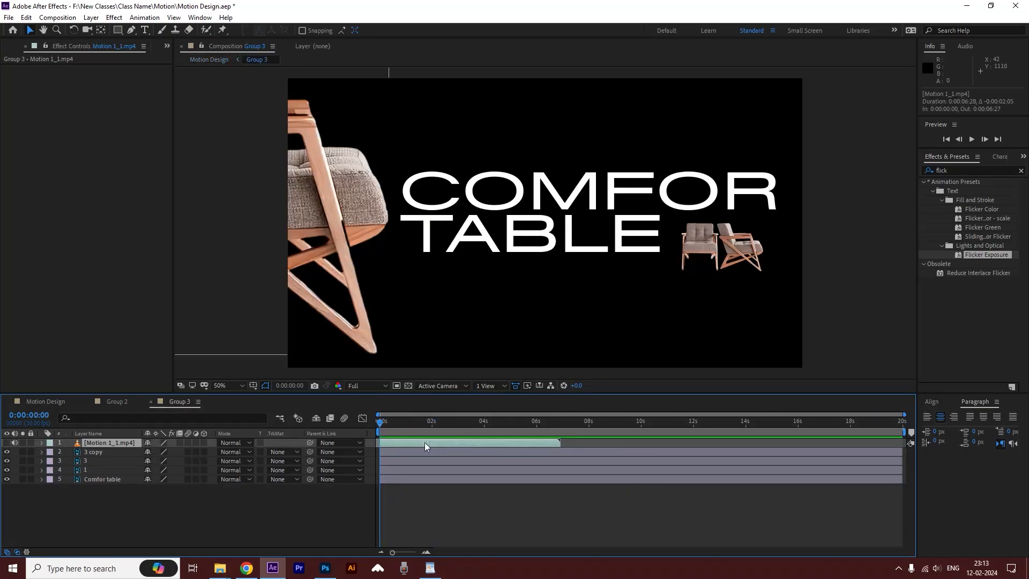
{"action": "left_click_drag", "start_coordinate": [96, 442], "coordinate": [94, 486]}
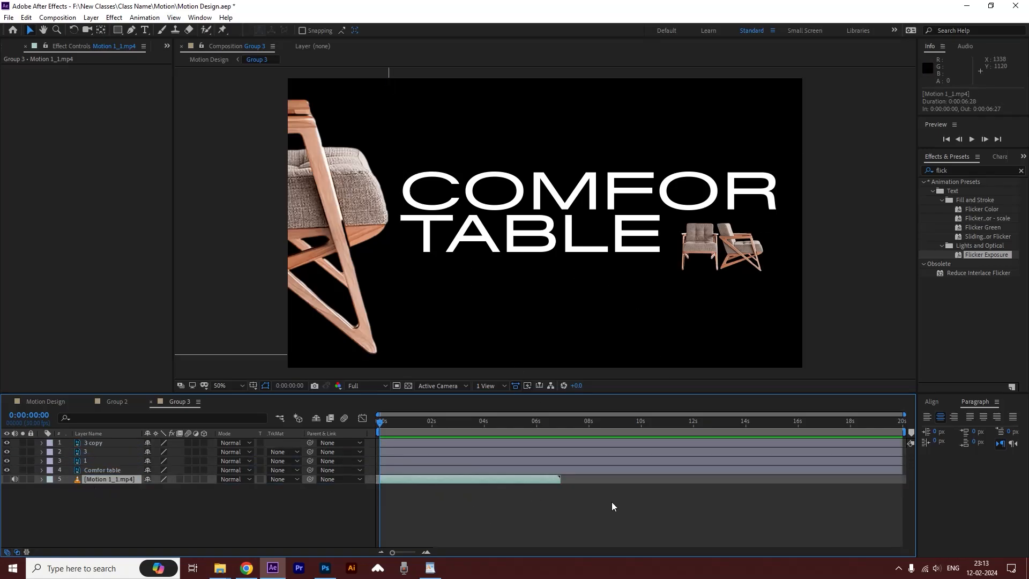
{"action": "key", "text": "l"}
{"action": "key", "text": "l"}
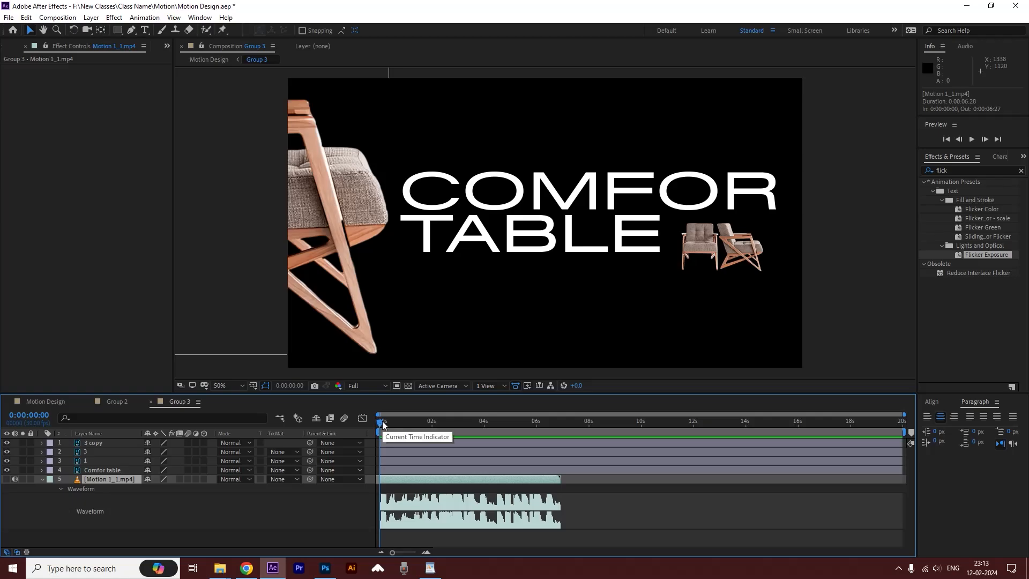
- Play Group 3 from the start with the timeline enlarged to check the audio beats
{"action": "key", "text": "equal"}
{"action": "key", "text": "equal"}
{"action": "key", "text": "space"}
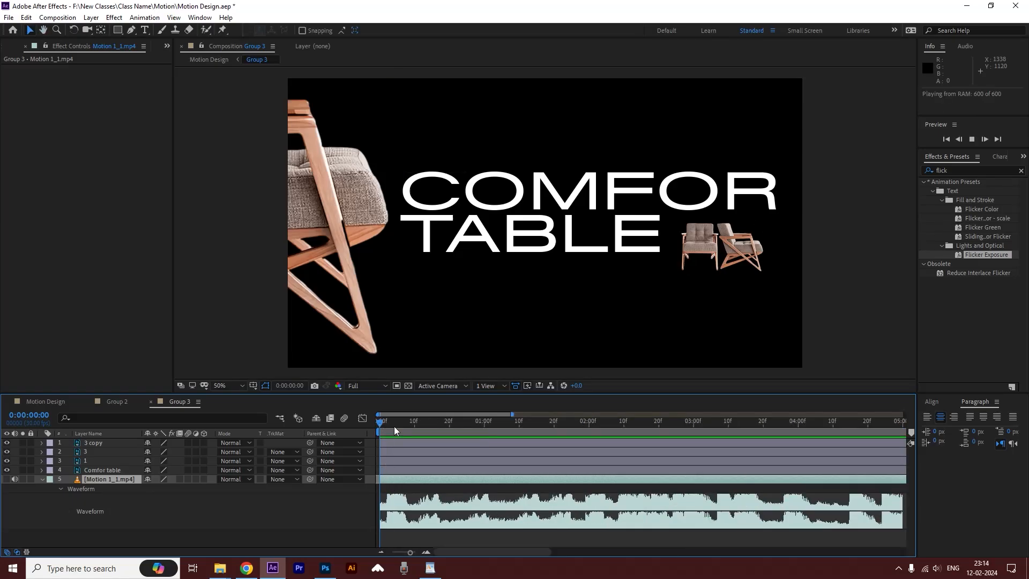
- Duplicate the Comfor table text layer, enlarge the copy about its centre until it extends past the frame sides, and preview the composition
{"action": "left_click", "coordinate": [108, 470]}
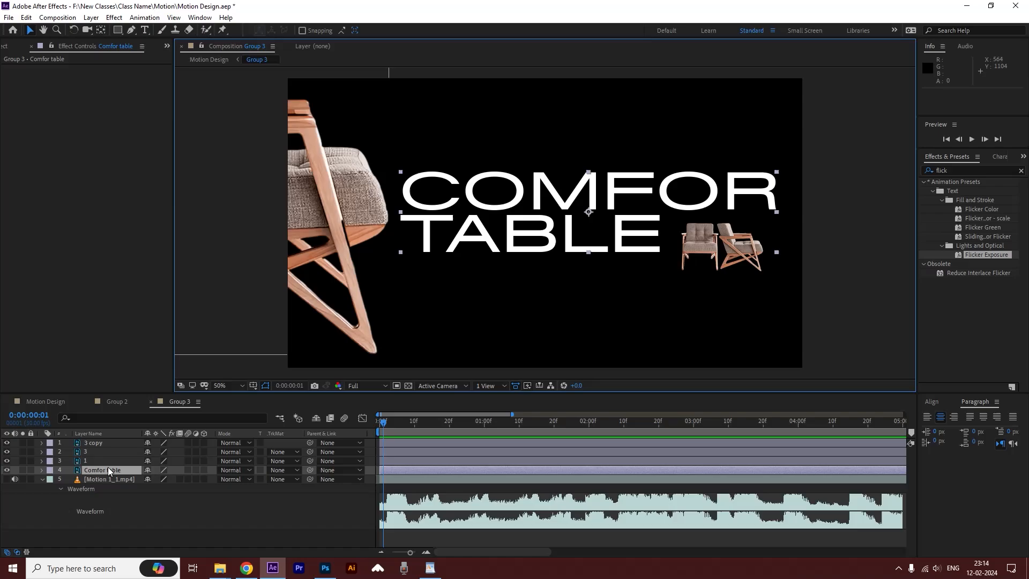
{"action": "key", "text": "ctrl+d"}
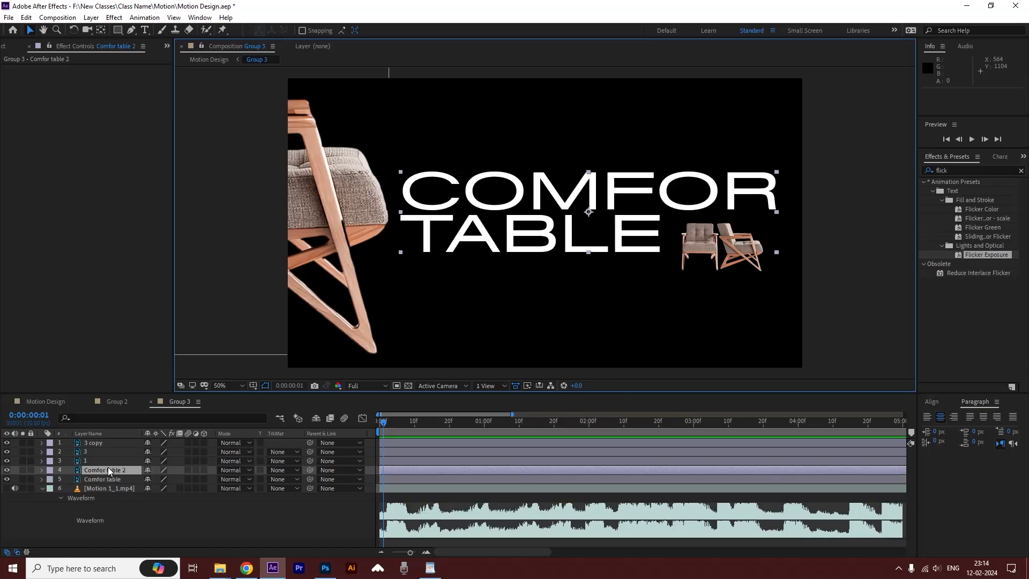
{"action": "left_click_drag", "start_coordinate": [777, 252], "coordinate": [1028, 364]}
{"action": "left_click", "coordinate": [107, 470]}
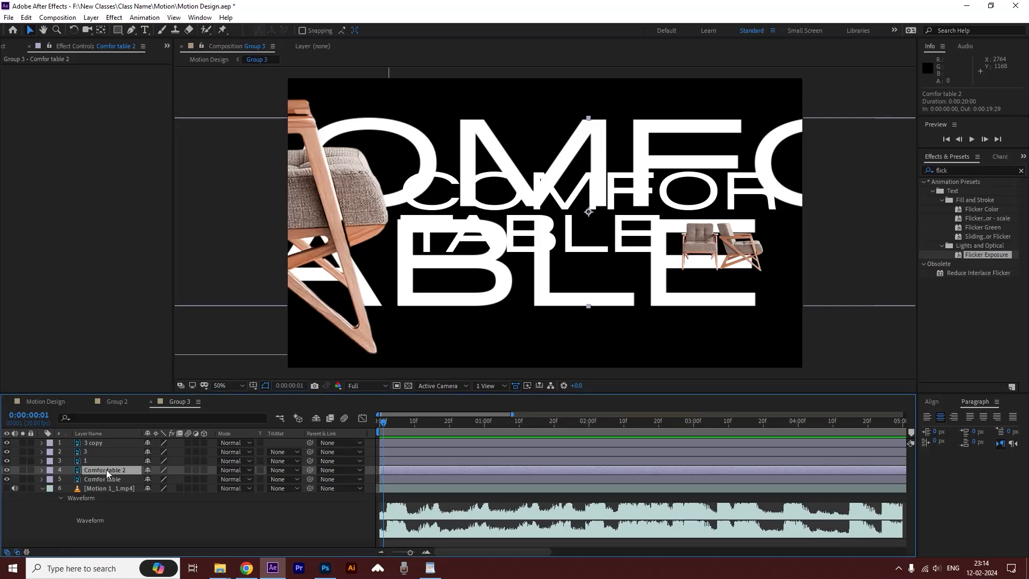
{"action": "key", "text": "space"}
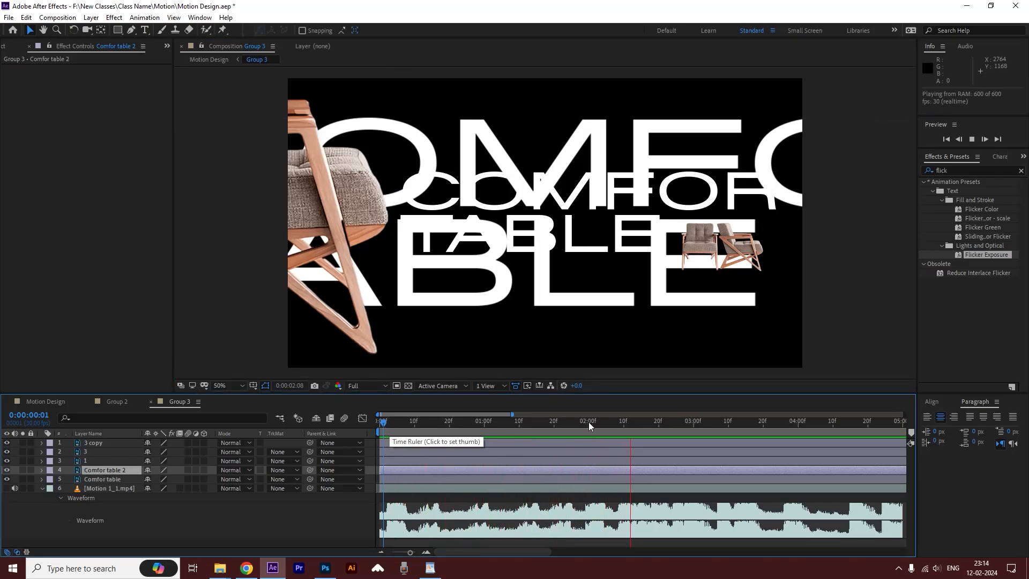
- Scale the Comfor table 2 layer to 373% and move it beyond the frame's right edge, to about position 4517.5, 522
{"action": "left_click", "coordinate": [407, 423]}
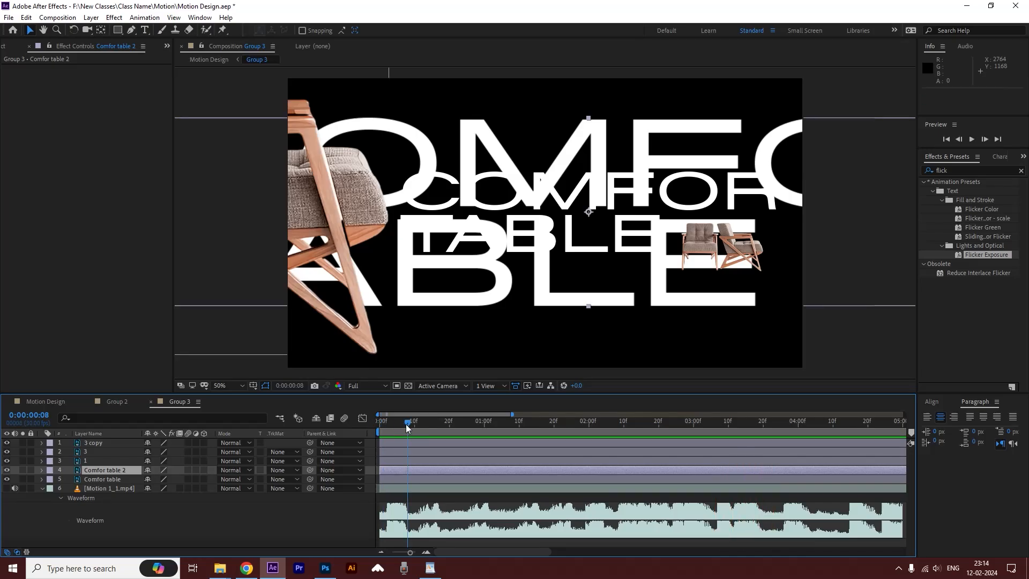
{"action": "key", "text": "s"}
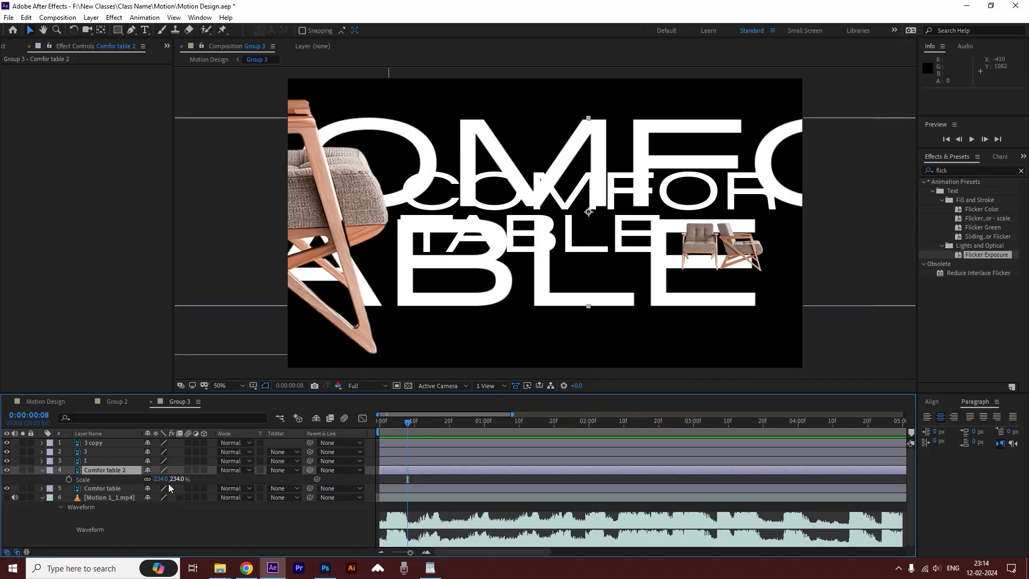
{"action": "left_click_drag", "start_coordinate": [161, 479], "coordinate": [236, 478]}
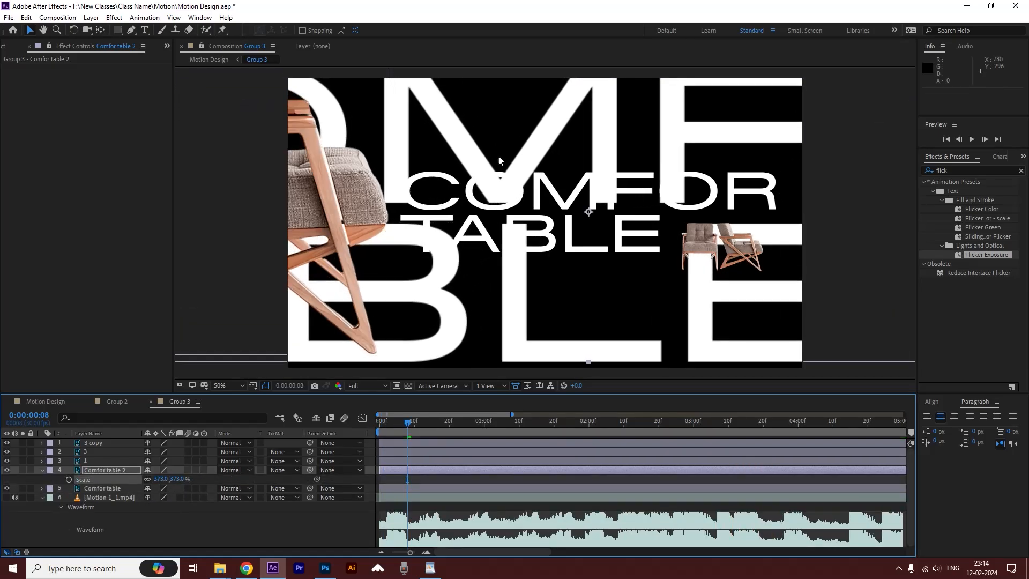
{"action": "left_click", "coordinate": [465, 146]}
{"action": "left_click_drag", "start_coordinate": [465, 146], "coordinate": [888, 154]}
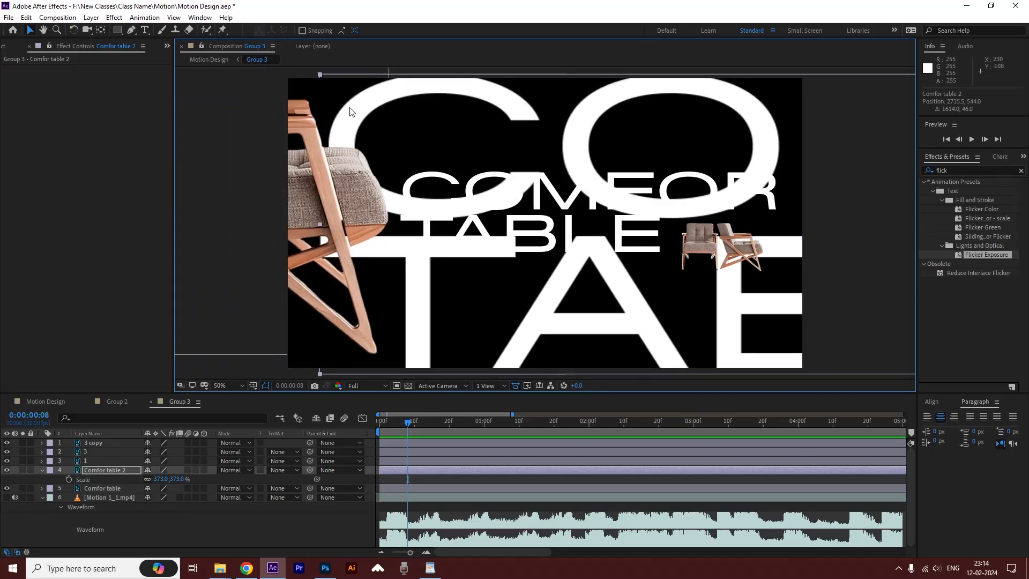
{"action": "left_click_drag", "start_coordinate": [349, 107], "coordinate": [842, 99]}
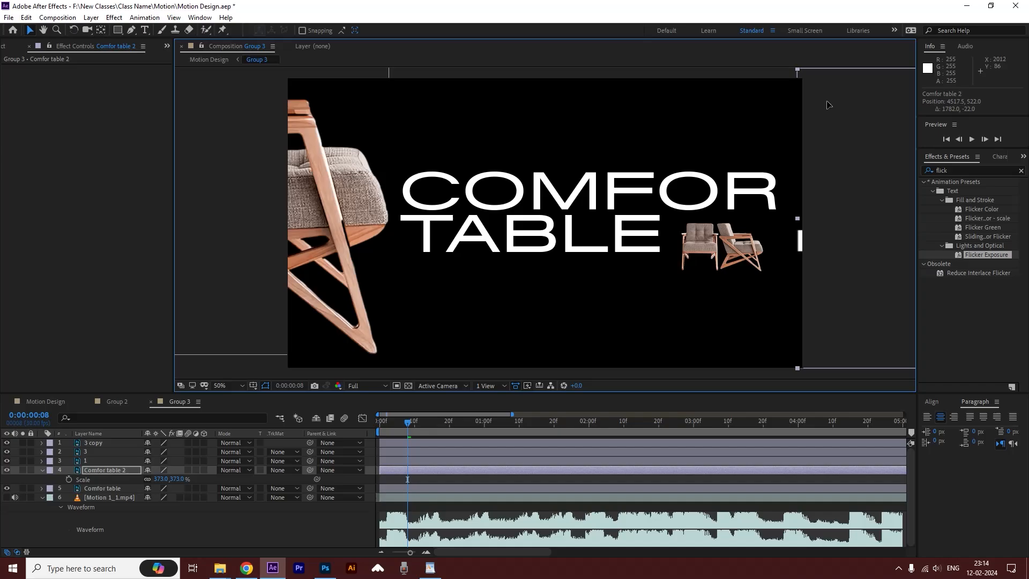
- Keyframe Comfor table 2's position from about -2624.5, 522 at 0:00:00:00 to 4517.5, 522 at 0:00:02:07, and preview the movement
{"action": "key", "text": "p"}
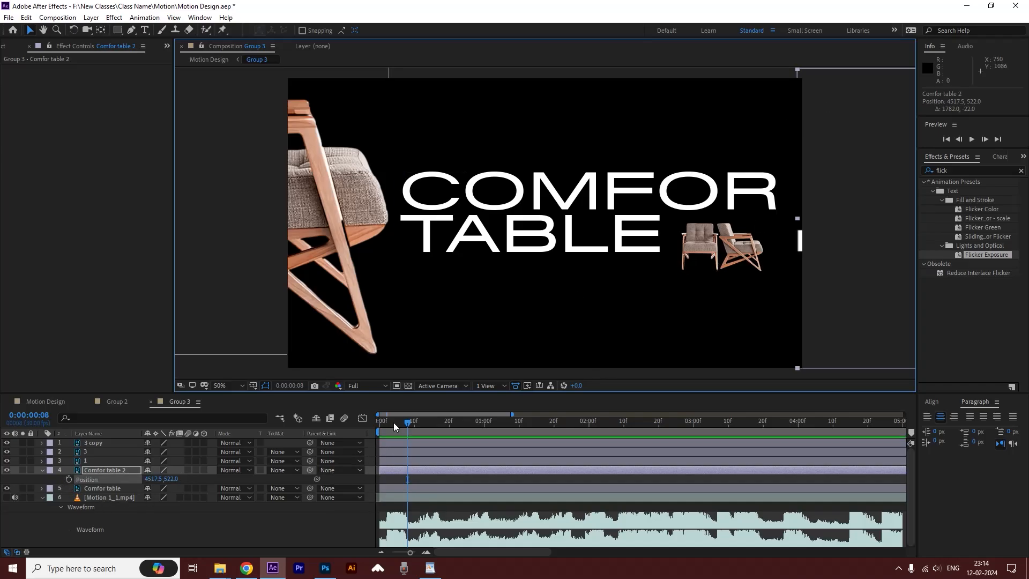
{"action": "left_click", "coordinate": [68, 479]}
{"action": "left_click_drag", "start_coordinate": [408, 479], "coordinate": [613, 479]}
{"action": "left_click", "coordinate": [402, 424]}
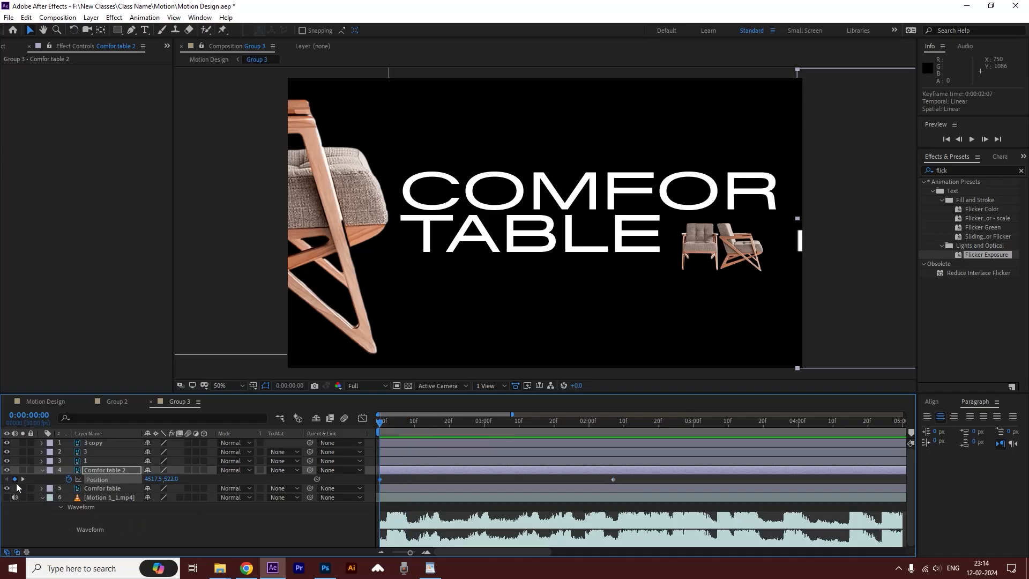
{"action": "left_click_drag", "start_coordinate": [875, 130], "coordinate": [270, 104]}
{"action": "left_click", "coordinate": [315, 429]}
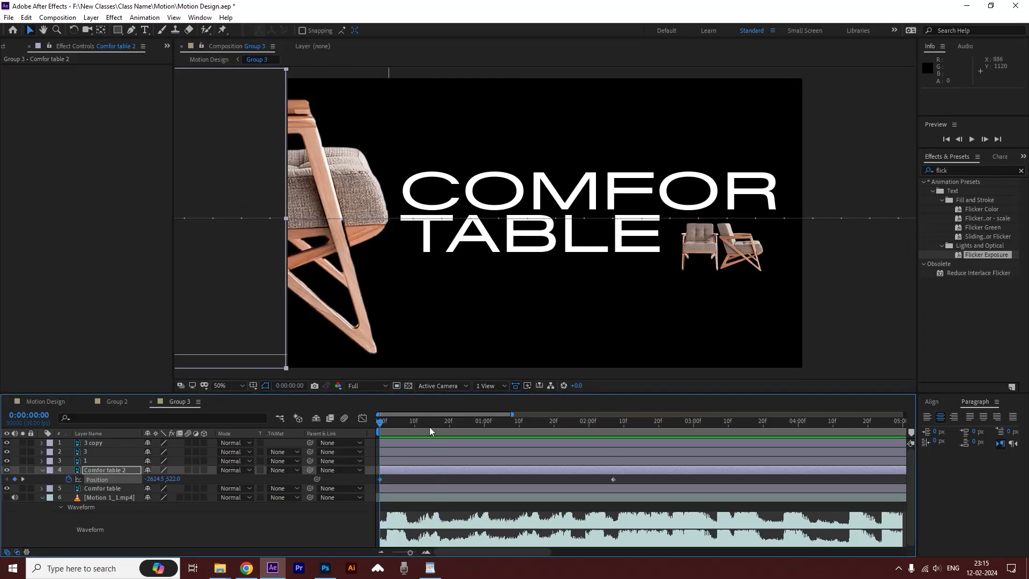
{"action": "key", "text": "space"}
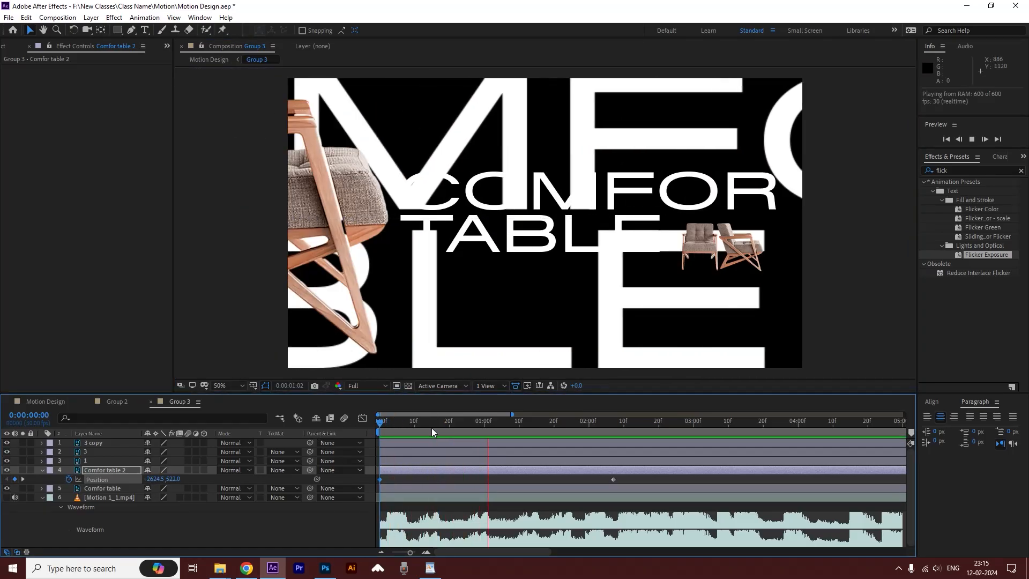
{"action": "key", "text": "space"}
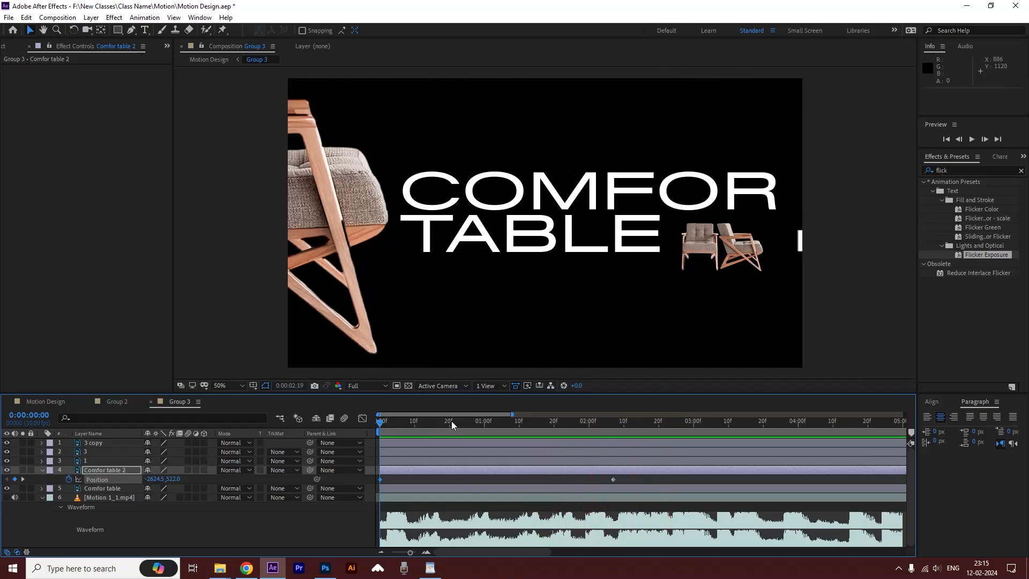
- Move Comfor table 2's first position keyframe to 0:00:00:29, preview the faster text sweep, and save the project
{"action": "left_click", "coordinate": [451, 420]}
{"action": "left_click_drag", "start_coordinate": [648, 478], "coordinate": [481, 482]}
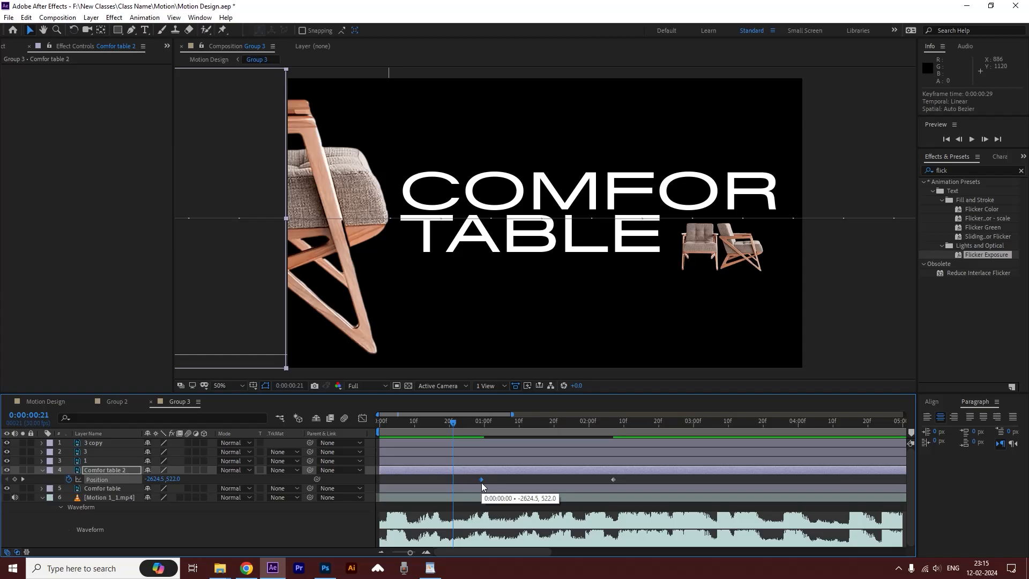
{"action": "key", "text": "space"}
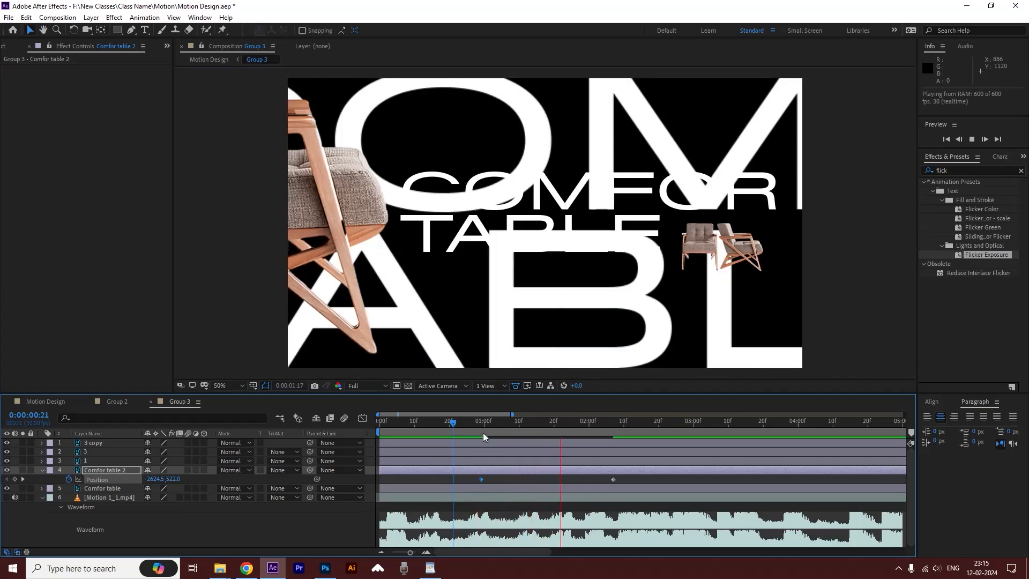
{"action": "left_click", "coordinate": [477, 421]}
{"action": "key", "text": "space"}
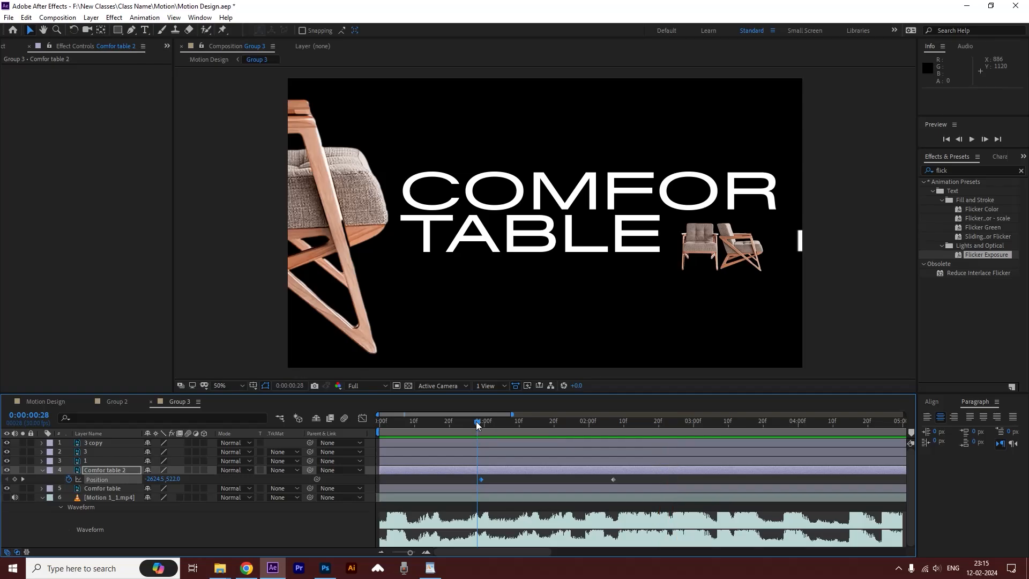
{"action": "key", "text": "space"}
{"action": "key", "text": "ctrl+s"}
- Lower the Comfor table 2 layer's opacity to 19% while viewing the text around 0:00:01:06
{"action": "left_click", "coordinate": [117, 471]}
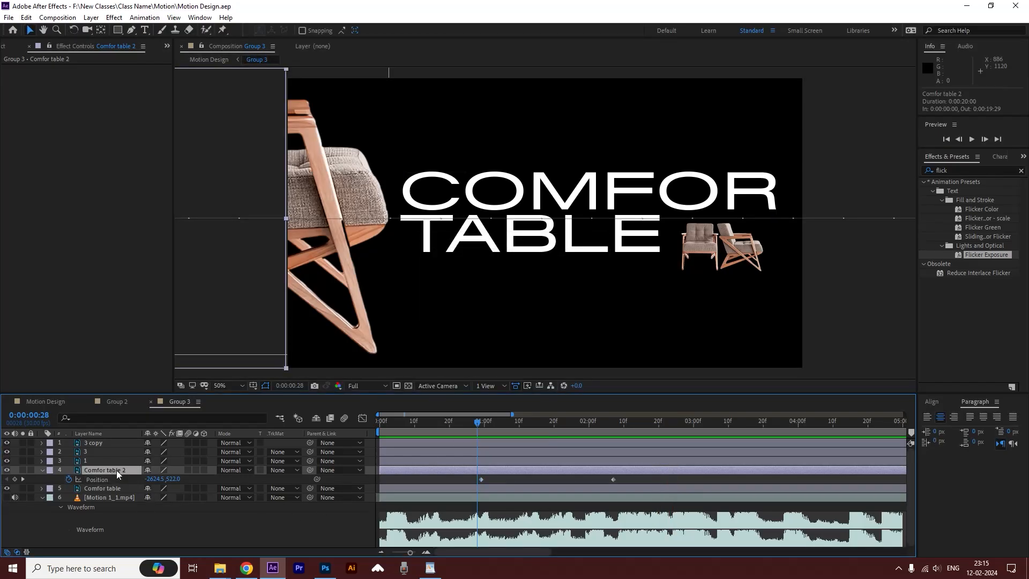
{"action": "key", "text": "t"}
{"action": "left_click_drag", "start_coordinate": [155, 480], "coordinate": [131, 485]}
{"action": "left_click", "coordinate": [519, 425]}
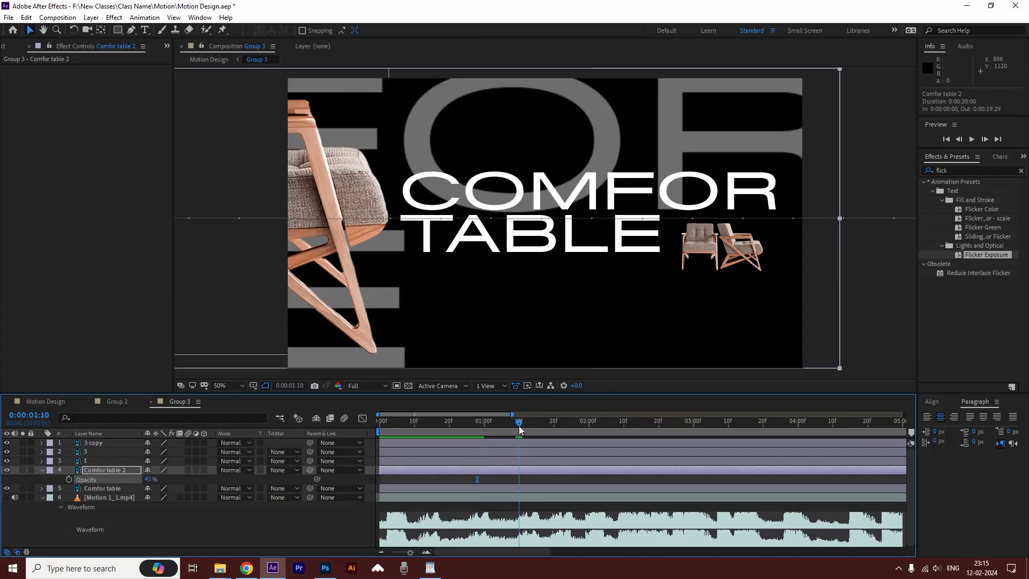
{"action": "scroll", "coordinate": [518, 426], "scroll_direction": "down", "scroll_amount": 6}
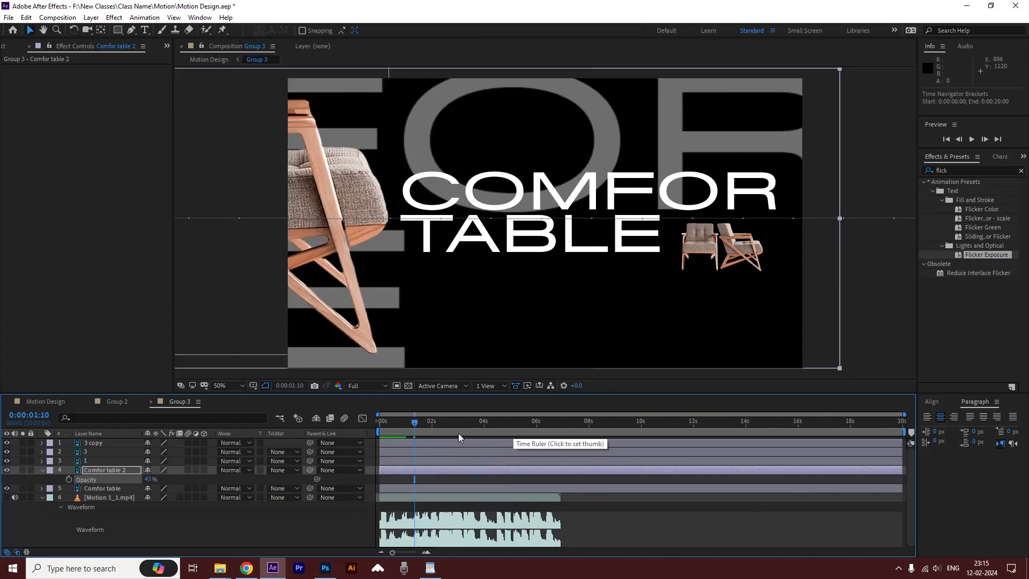
{"action": "left_click_drag", "start_coordinate": [413, 428], "coordinate": [412, 450]}
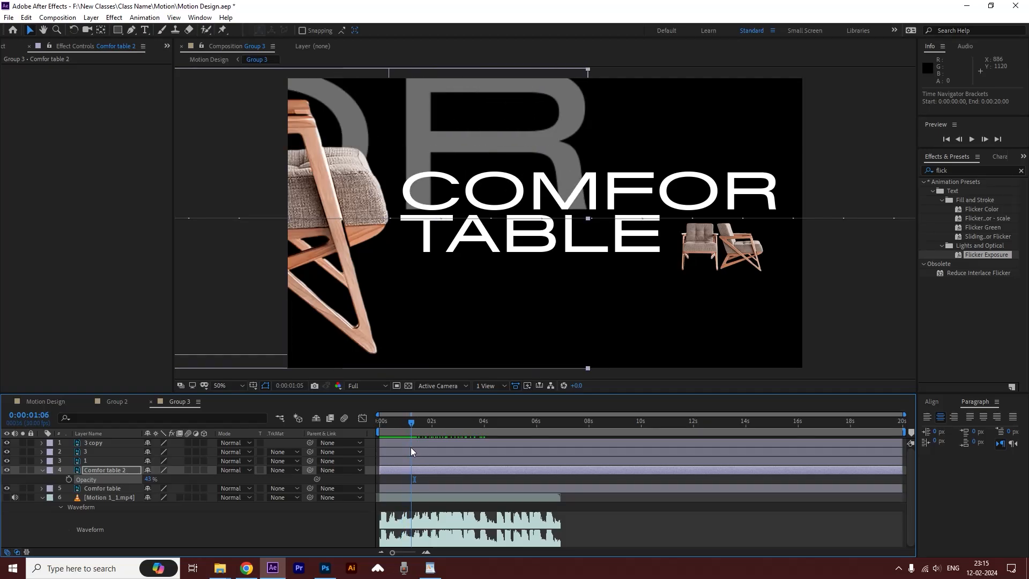
{"action": "left_click_drag", "start_coordinate": [148, 479], "coordinate": [139, 483]}
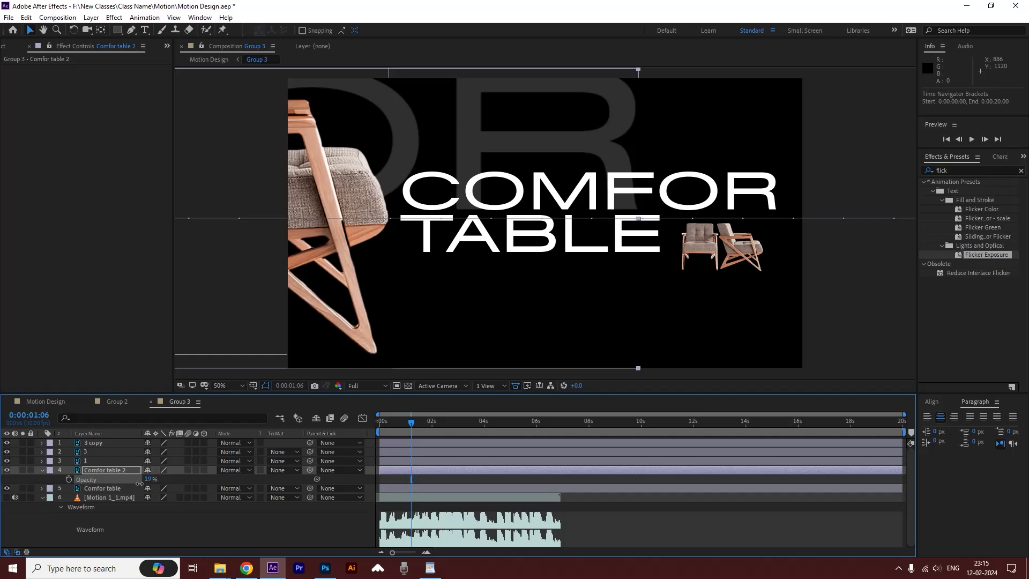
- Make the Group 3 layer visible in the Motion Design composition and view it around 0:00:03:00
{"action": "left_click", "coordinate": [65, 402]}
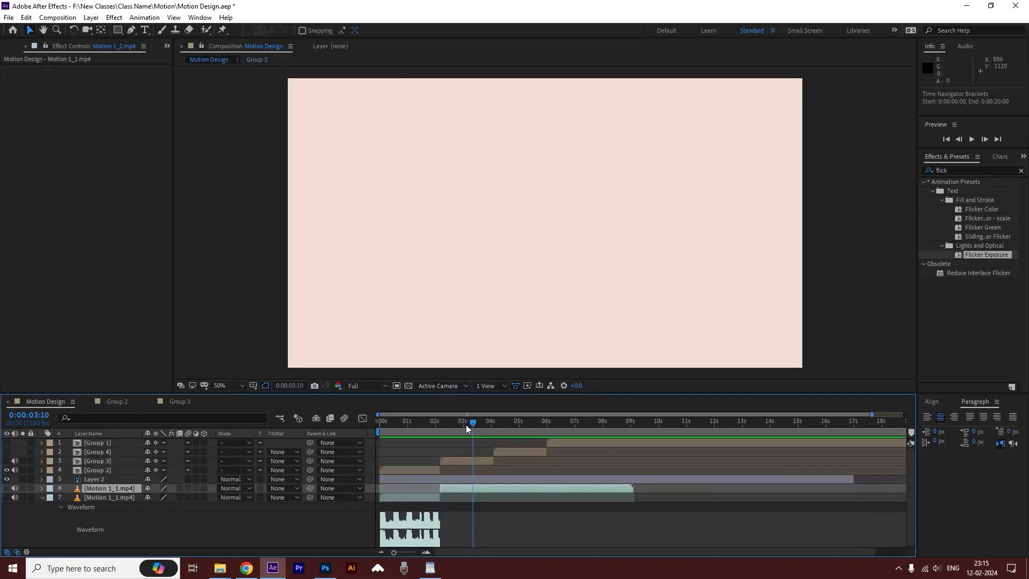
{"action": "left_click_drag", "start_coordinate": [446, 426], "coordinate": [465, 423]}
{"action": "left_click", "coordinate": [7, 461]}
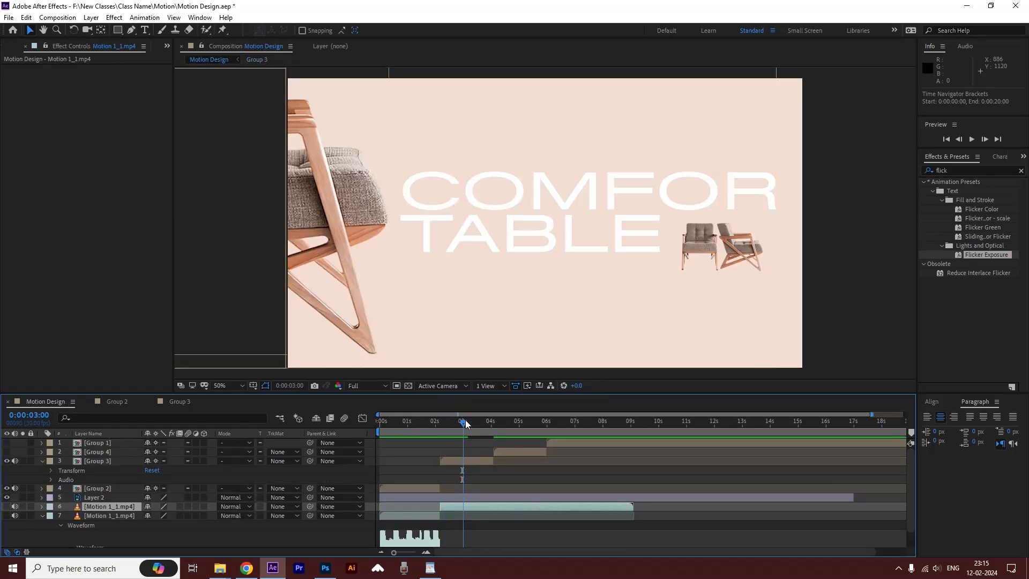
- Set Comfor table 2's opacity to 20% in Group 3, save the project, and check the result in Motion Design
{"action": "left_click", "coordinate": [180, 403]}
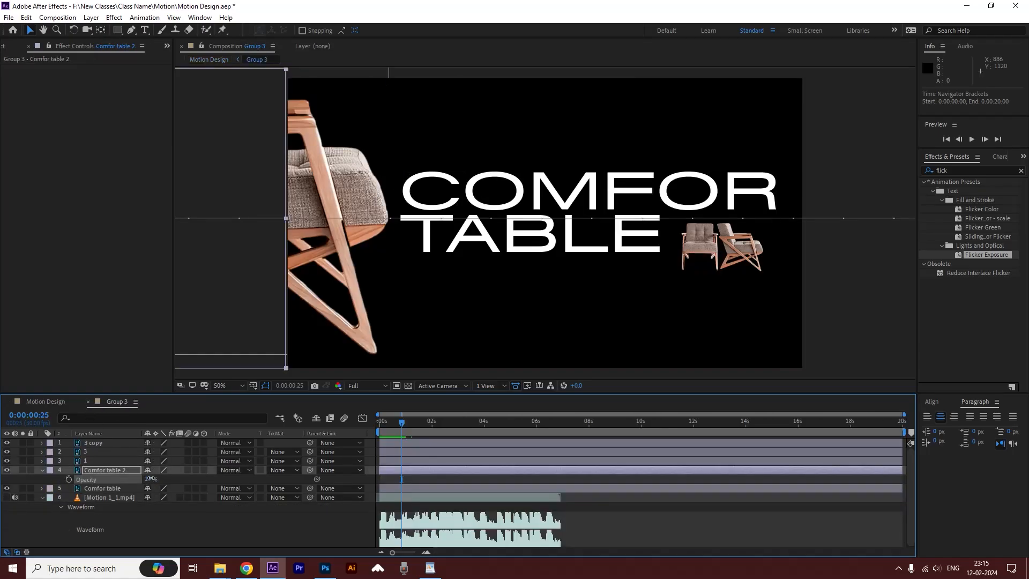
{"action": "left_click", "coordinate": [425, 424]}
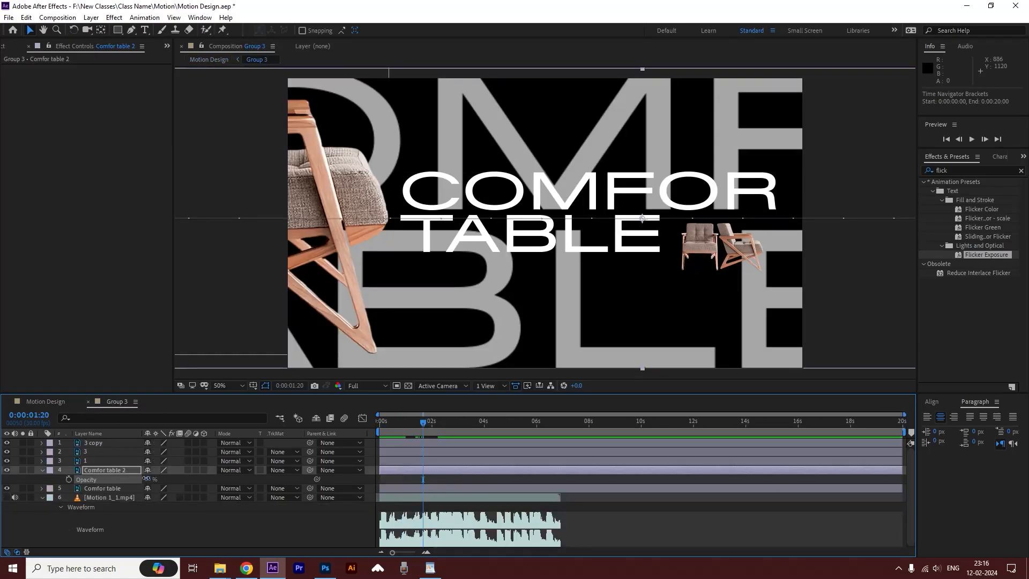
{"action": "left_click_drag", "start_coordinate": [146, 478], "coordinate": [129, 482]}
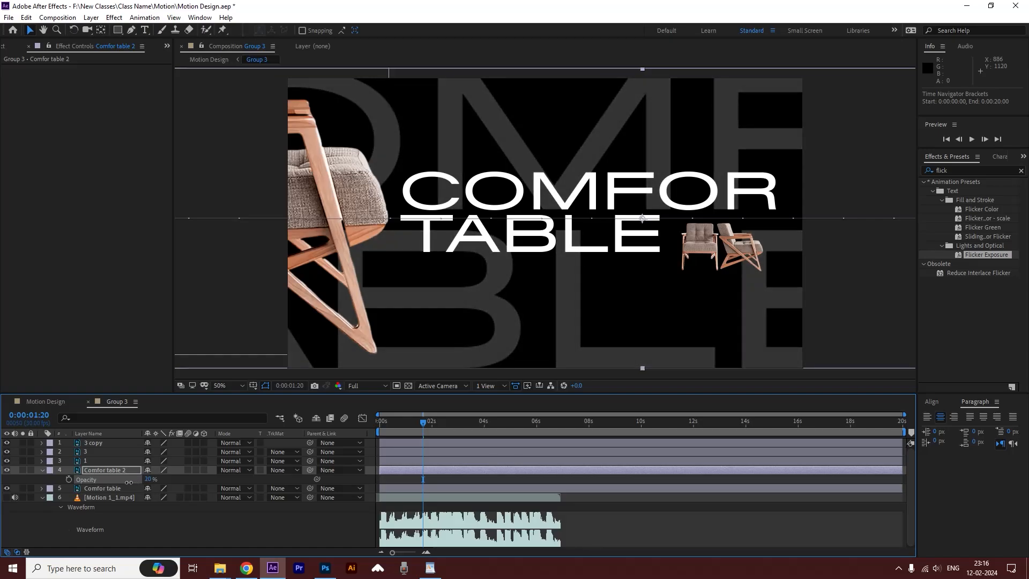
{"action": "key", "text": "ctrl+s"}
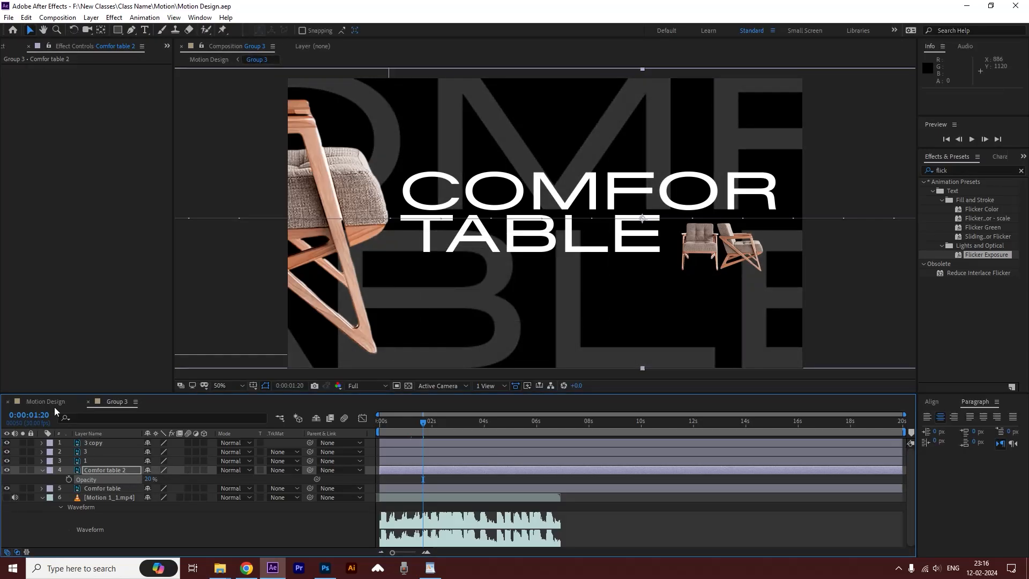
{"action": "left_click", "coordinate": [52, 403]}
{"action": "left_click_drag", "start_coordinate": [457, 417], "coordinate": [485, 423]}
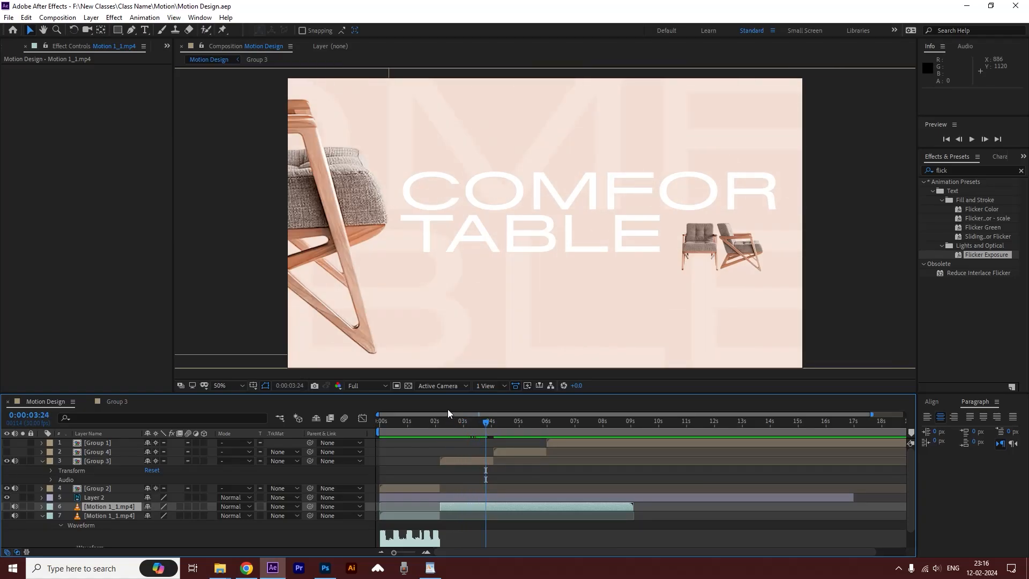
- Keyframe the 3 copy and Comfor table positions in Group 3, starting 260 px farther right at 0:00:00:00 and reaching their original places at 0:00:00:20
{"action": "left_click", "coordinate": [121, 402]}
{"action": "left_click_drag", "start_coordinate": [402, 426], "coordinate": [378, 430]}
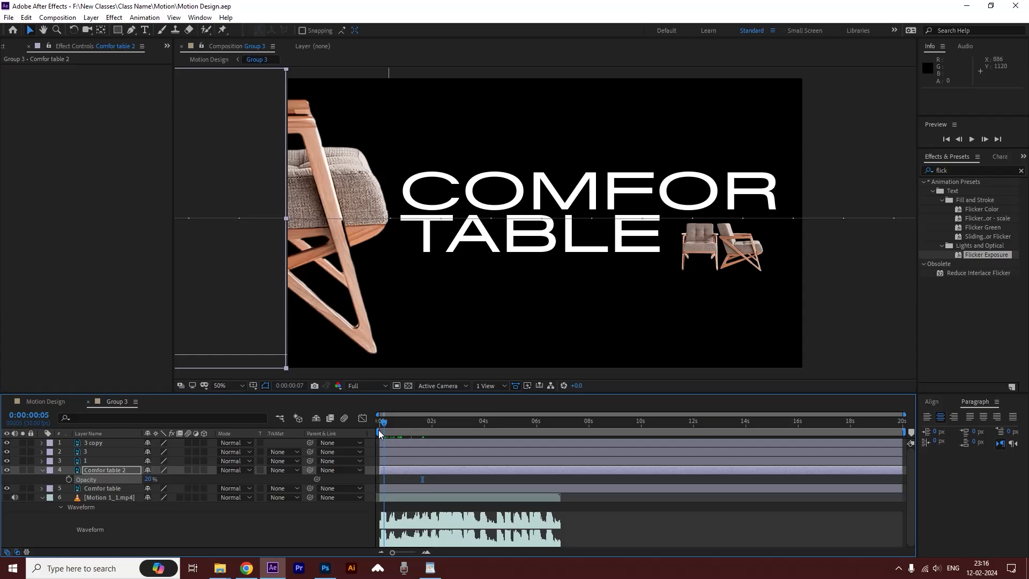
{"action": "left_click", "coordinate": [333, 150]}
{"action": "left_click", "coordinate": [449, 189], "text": "shift"}
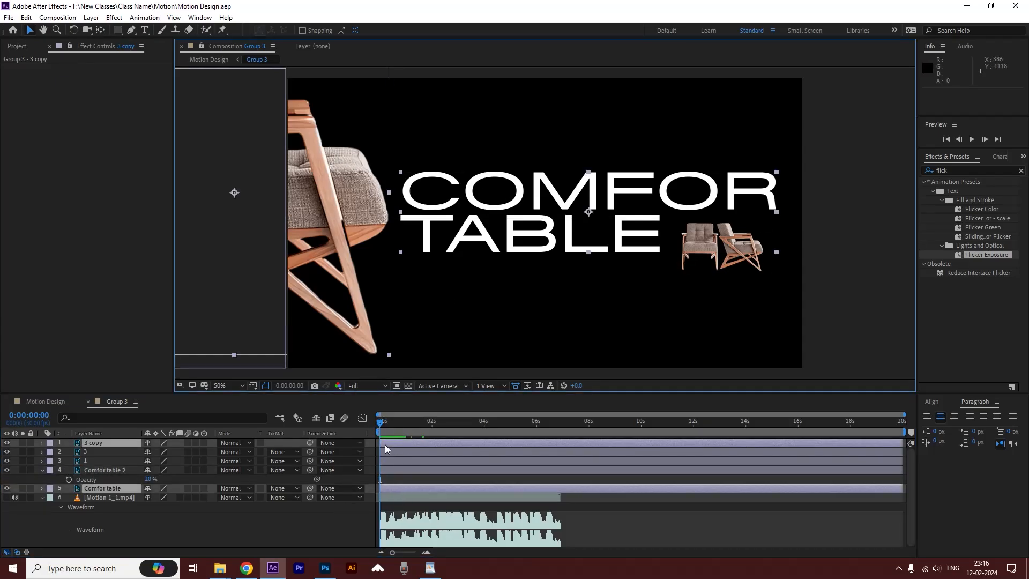
{"action": "key", "text": "p"}
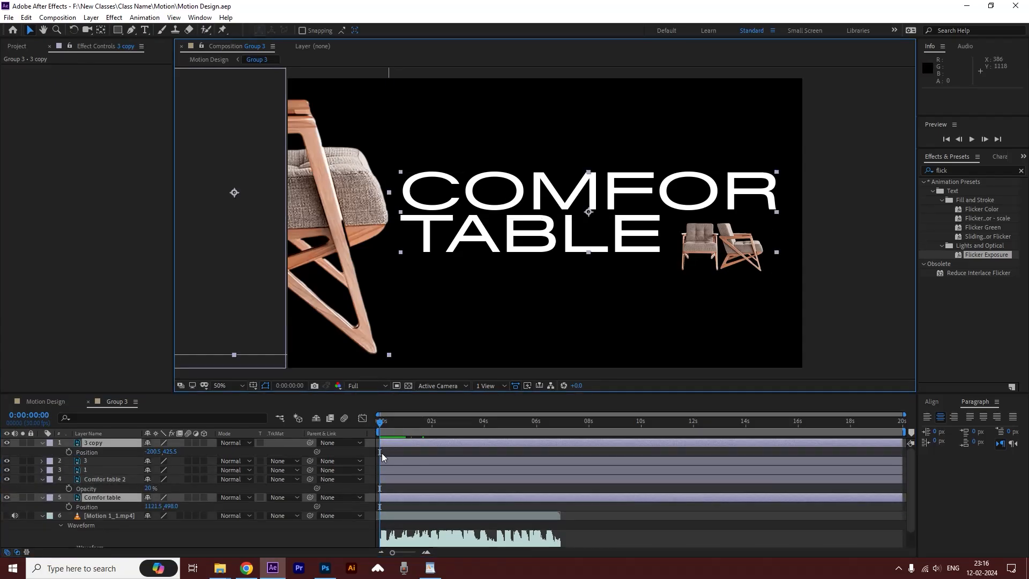
{"action": "left_click", "coordinate": [68, 452]}
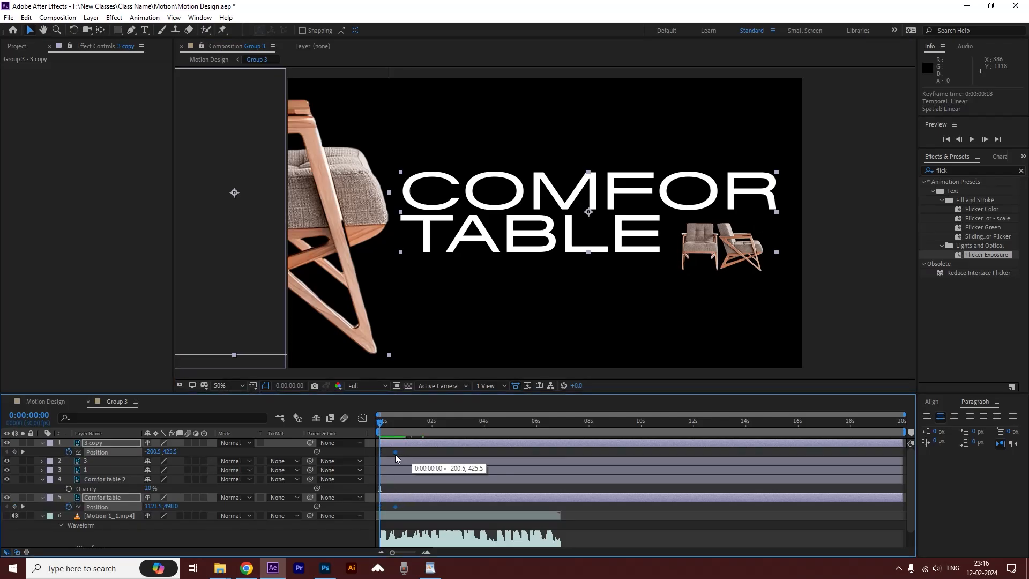
{"action": "left_click_drag", "start_coordinate": [396, 455], "coordinate": [397, 455]}
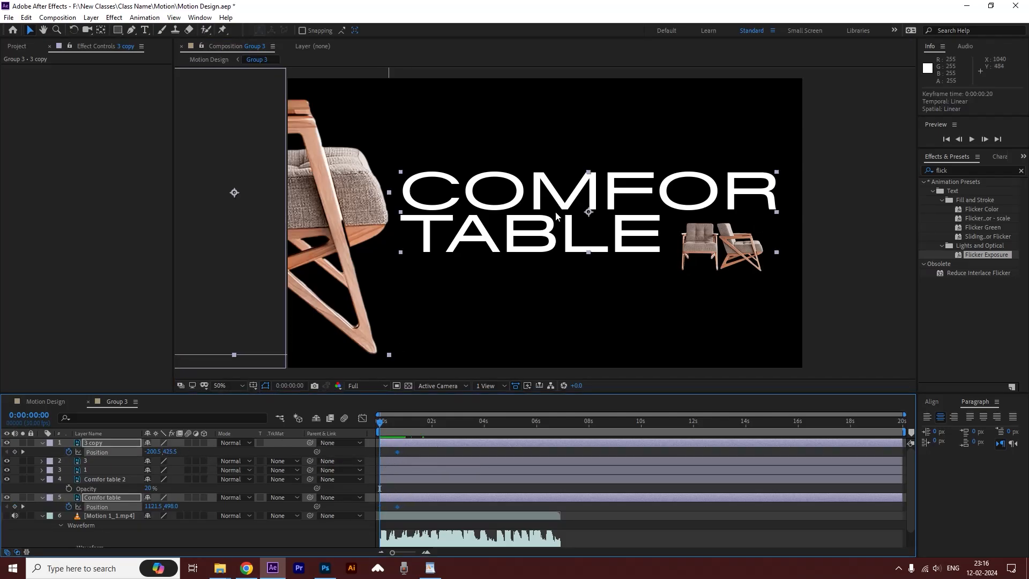
{"action": "left_click_drag", "start_coordinate": [348, 212], "coordinate": [418, 211]}
{"action": "key", "text": "space"}
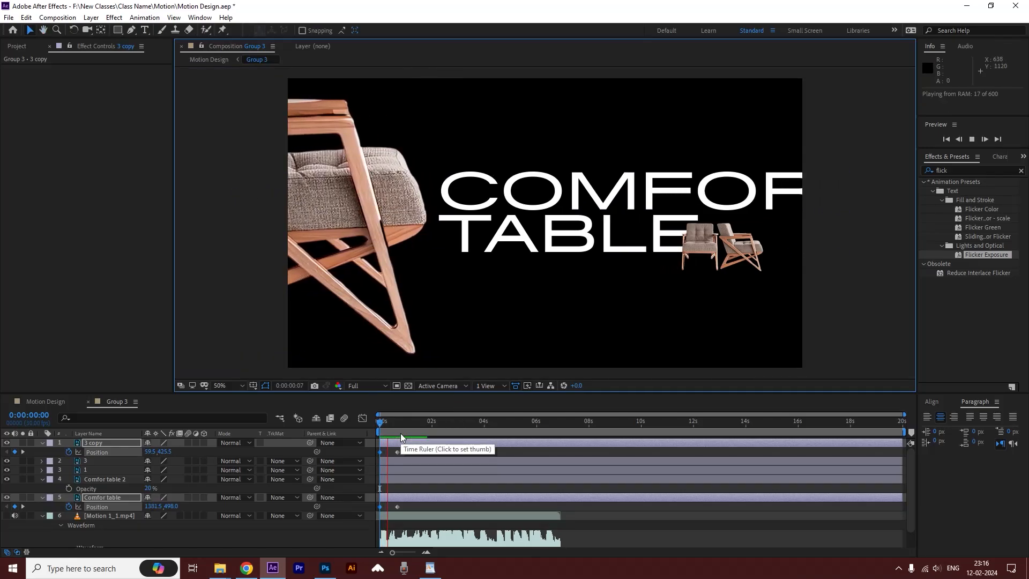
- Move the end position keyframes of 3 copy and Comfor table to 0:00:00:08, preview the quicker slide, and save the project
{"action": "left_click", "coordinate": [383, 421]}
{"action": "left_click_drag", "start_coordinate": [407, 447], "coordinate": [388, 489]}
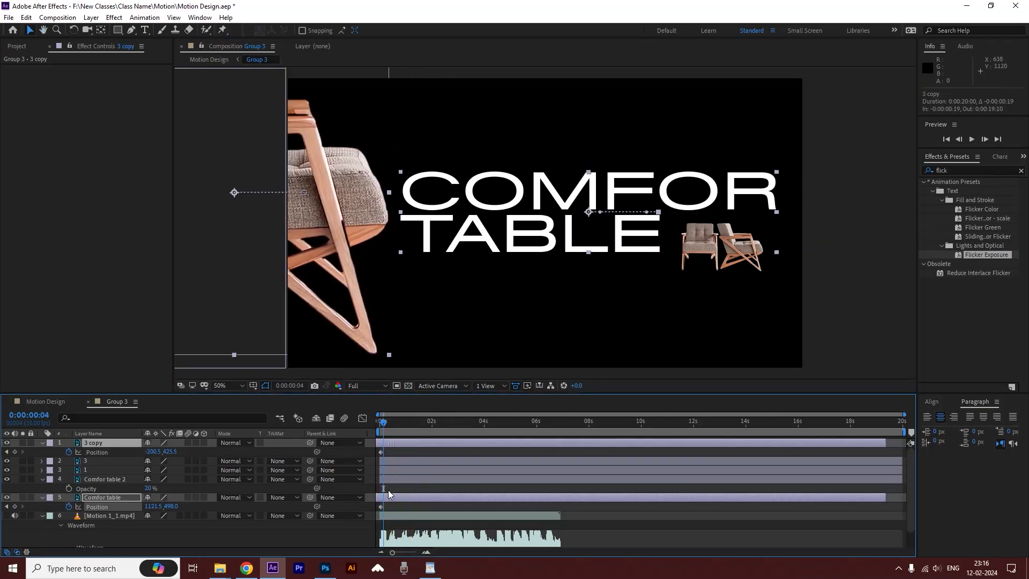
{"action": "key", "text": "ctrl+z"}
{"action": "left_click_drag", "start_coordinate": [409, 448], "coordinate": [387, 506]}
{"action": "key", "text": "space"}
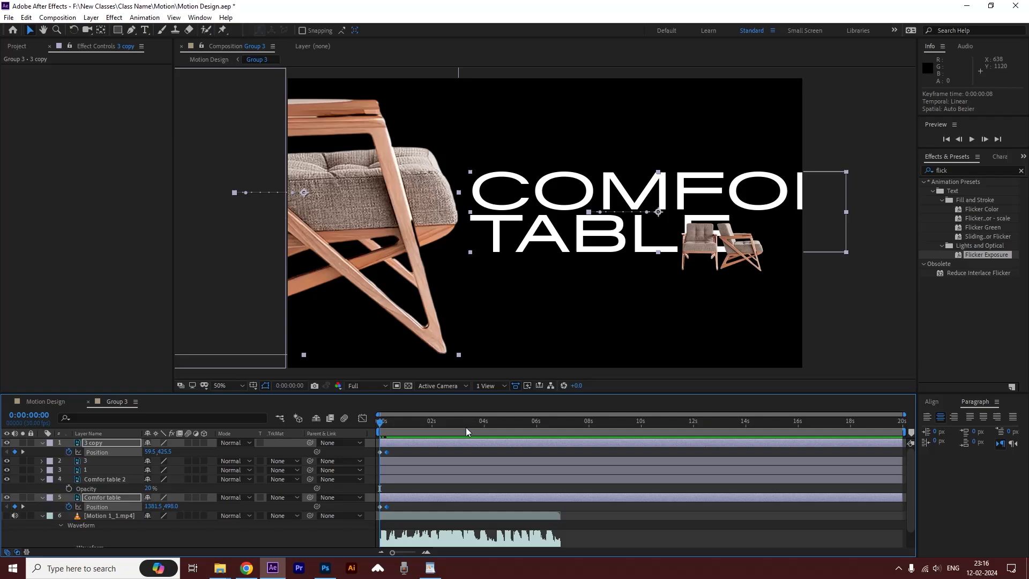
{"action": "key", "text": "space"}
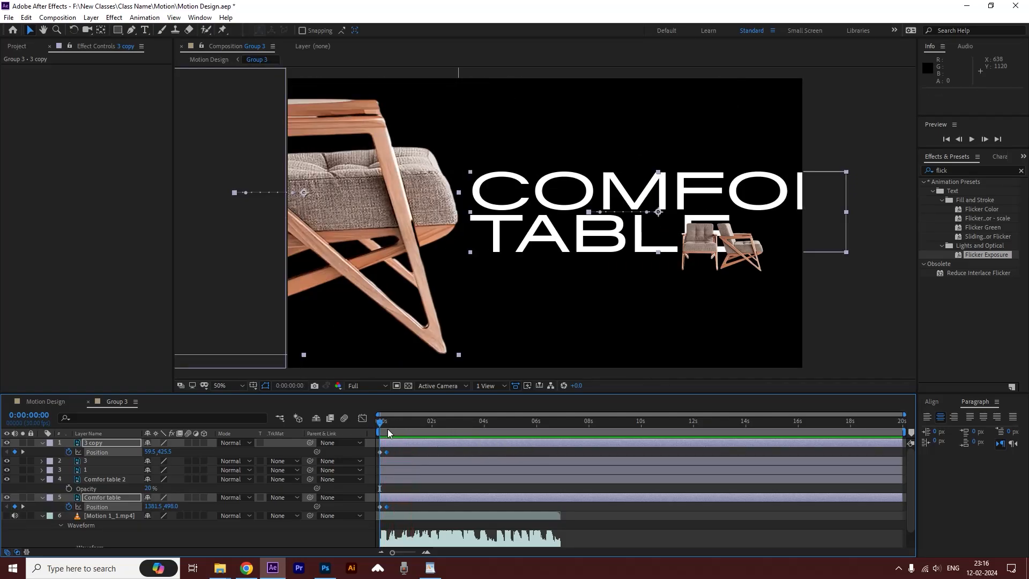
{"action": "key", "text": "space"}
{"action": "key", "text": "space"}
{"action": "key", "text": "ctrl+s"}
{"action": "left_click_drag", "start_coordinate": [384, 424], "coordinate": [394, 423]}
{"action": "key", "text": "space"}
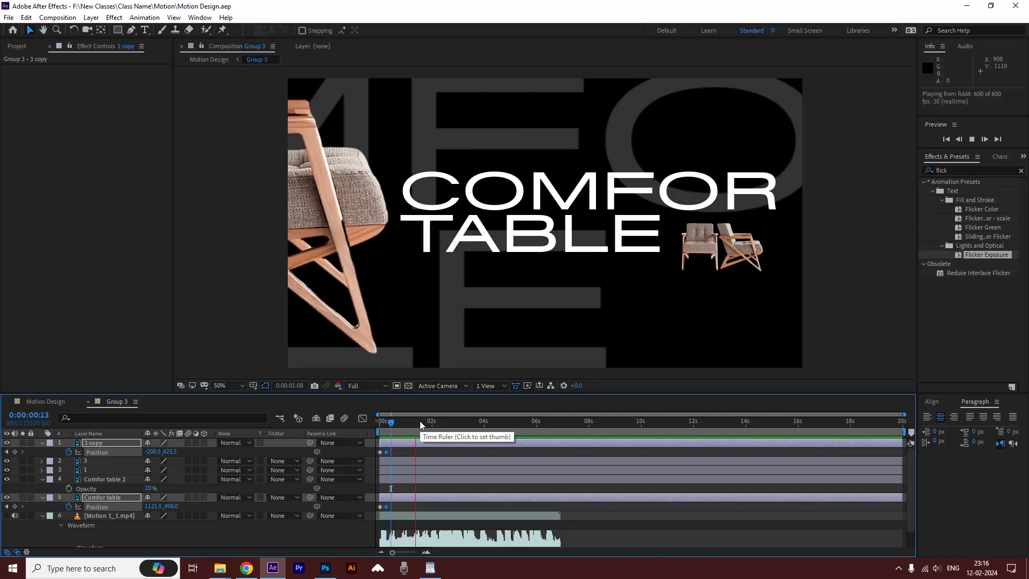
- Stagger chair layers 3 and 1 in Group 3, starting 1 at about 0:00:01:19 and 3 at about 0:00:02:00, and preview
{"action": "left_click_drag", "start_coordinate": [419, 422], "coordinate": [423, 424]}
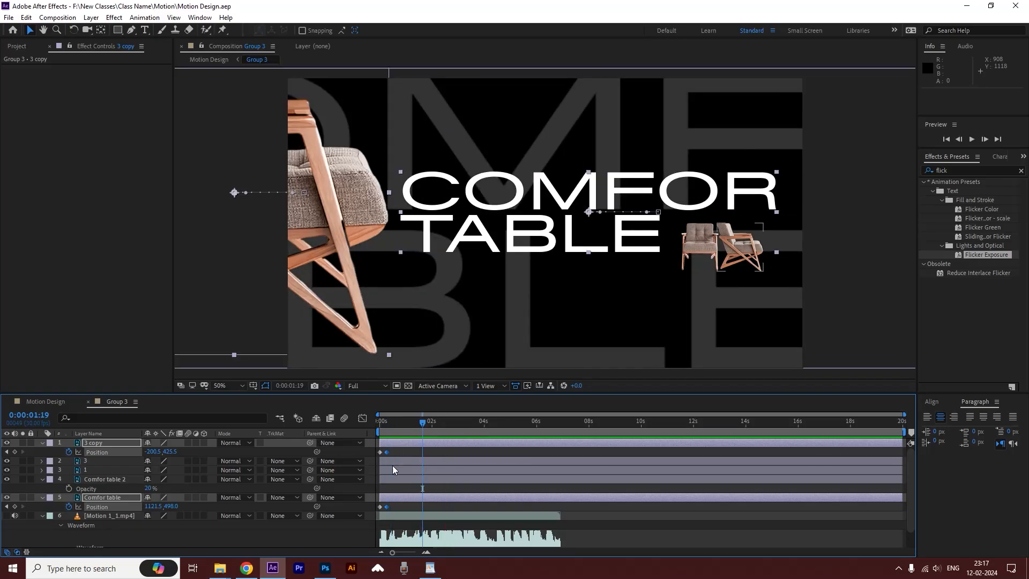
{"action": "left_click", "coordinate": [391, 461]}
{"action": "left_click", "coordinate": [390, 470], "text": "shift"}
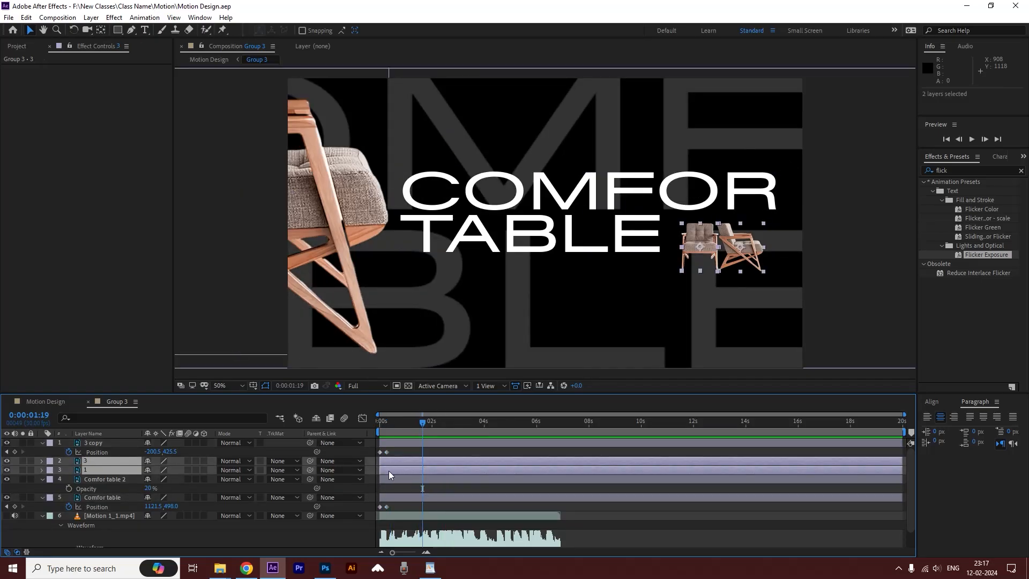
{"action": "left_click_drag", "start_coordinate": [388, 471], "coordinate": [436, 461]}
{"action": "left_click", "coordinate": [429, 461]}
{"action": "left_click", "coordinate": [432, 423]}
{"action": "key", "text": "space"}
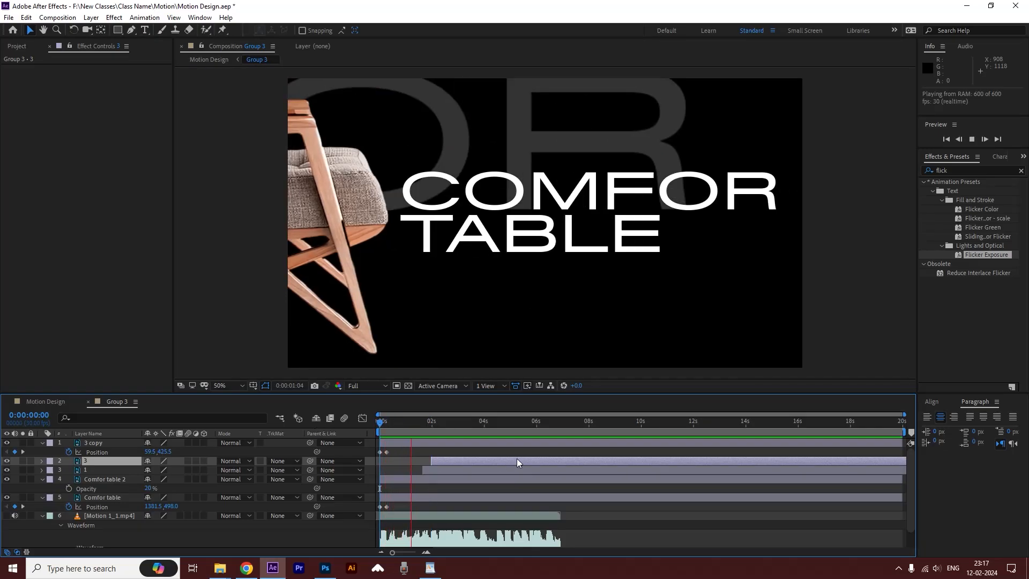
- Shift layers 3 and 1 in Group 3 to start at 0:00:03:05 and about 0:00:02:24, save the project, and preview the timing
{"action": "left_click", "coordinate": [410, 428]}
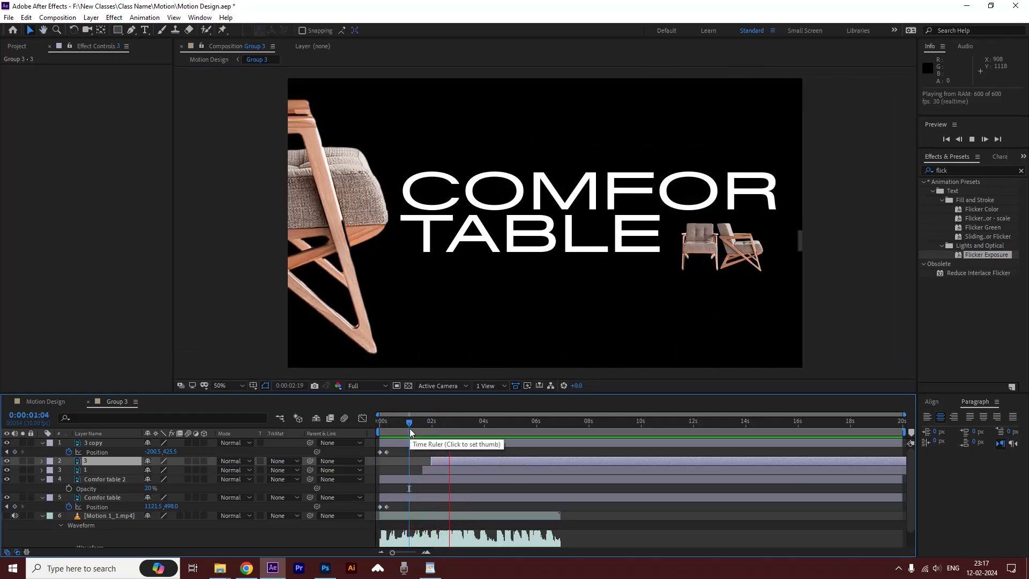
{"action": "key", "text": "space"}
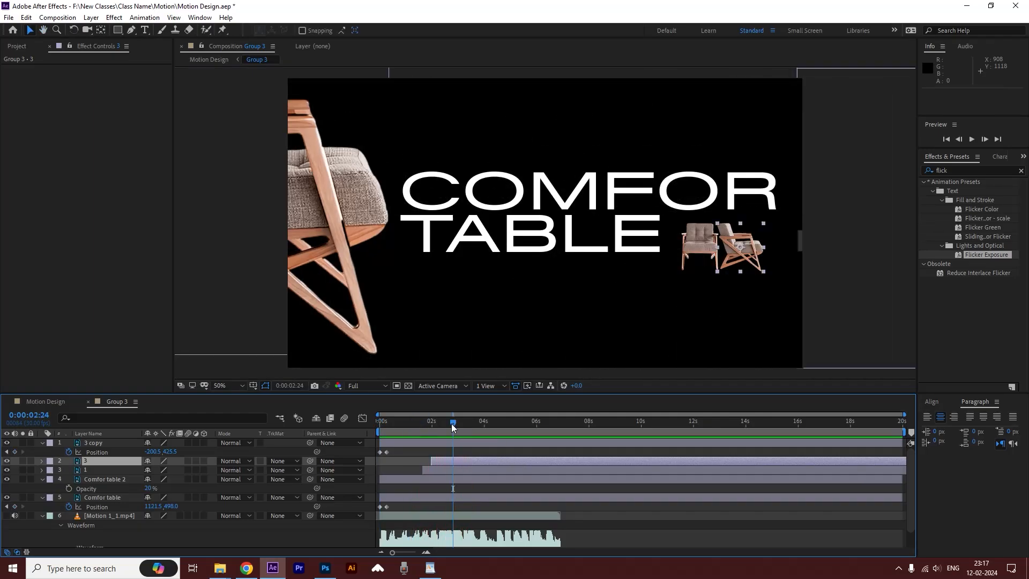
{"action": "left_click", "coordinate": [435, 468], "text": "shift"}
{"action": "left_click_drag", "start_coordinate": [438, 464], "coordinate": [470, 469]}
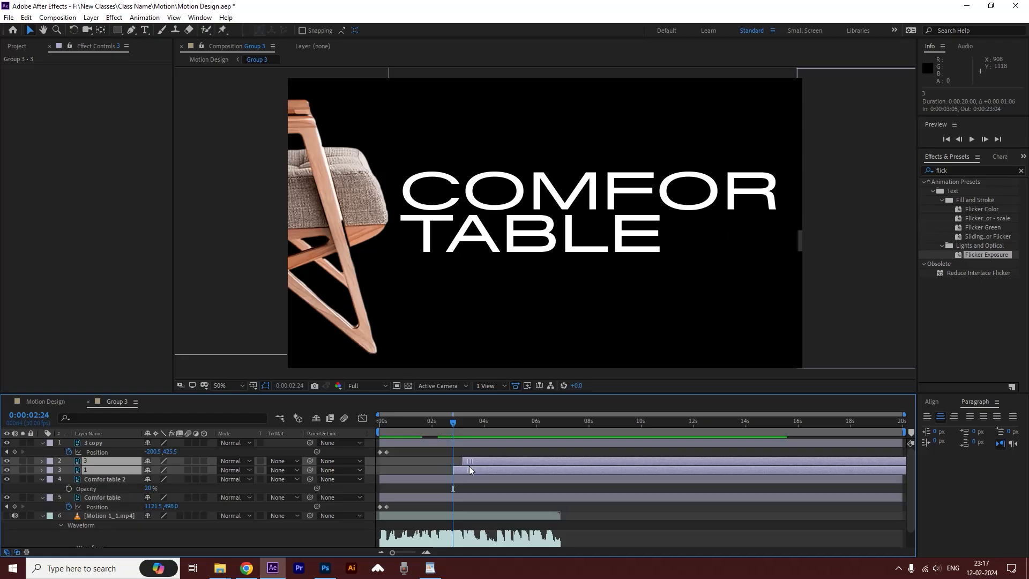
{"action": "left_click", "coordinate": [415, 427]}
{"action": "key", "text": "space"}
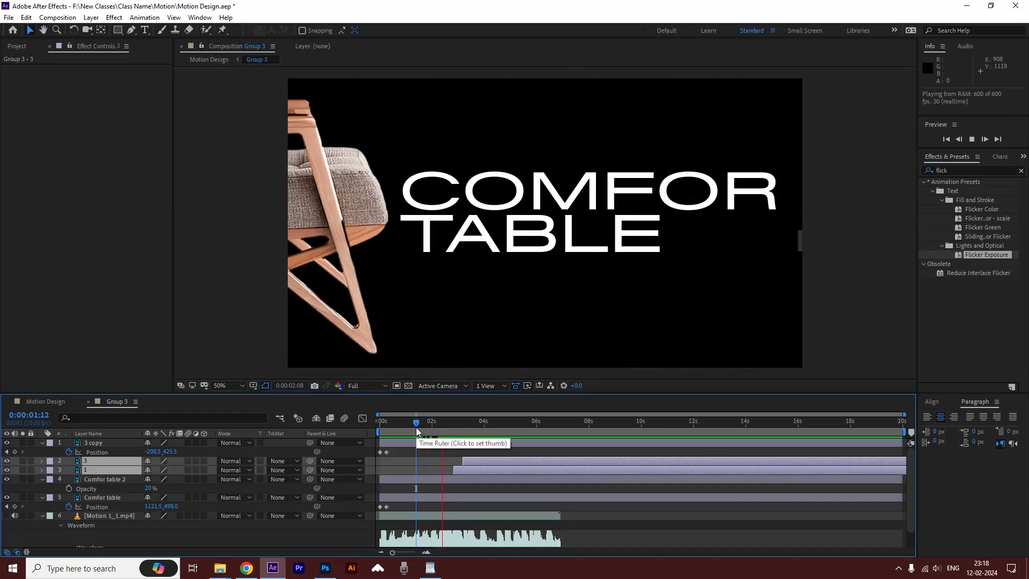
{"action": "left_click", "coordinate": [451, 426]}
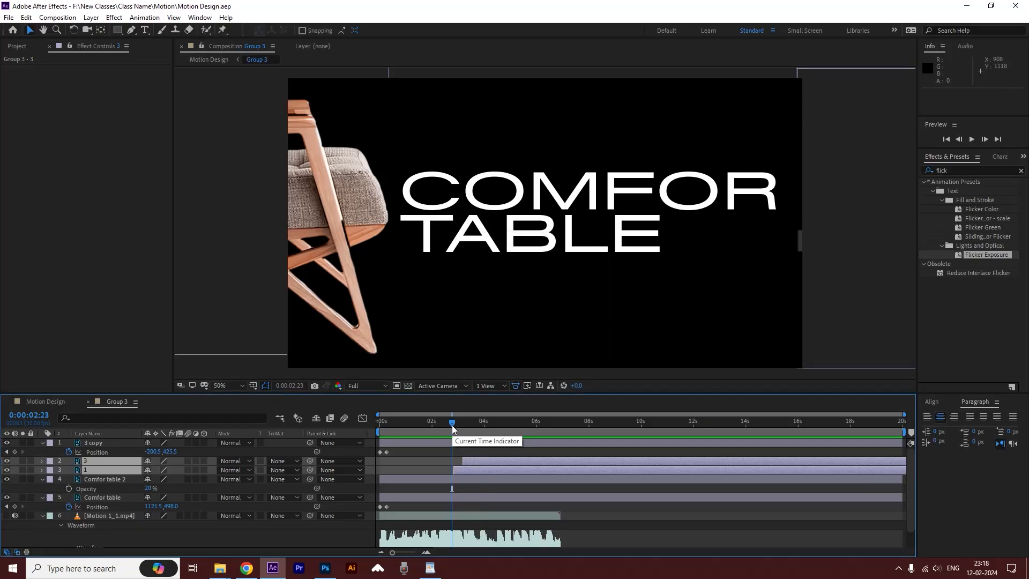
{"action": "left_click_drag", "start_coordinate": [452, 425], "coordinate": [381, 423]}
{"action": "key", "text": "space"}
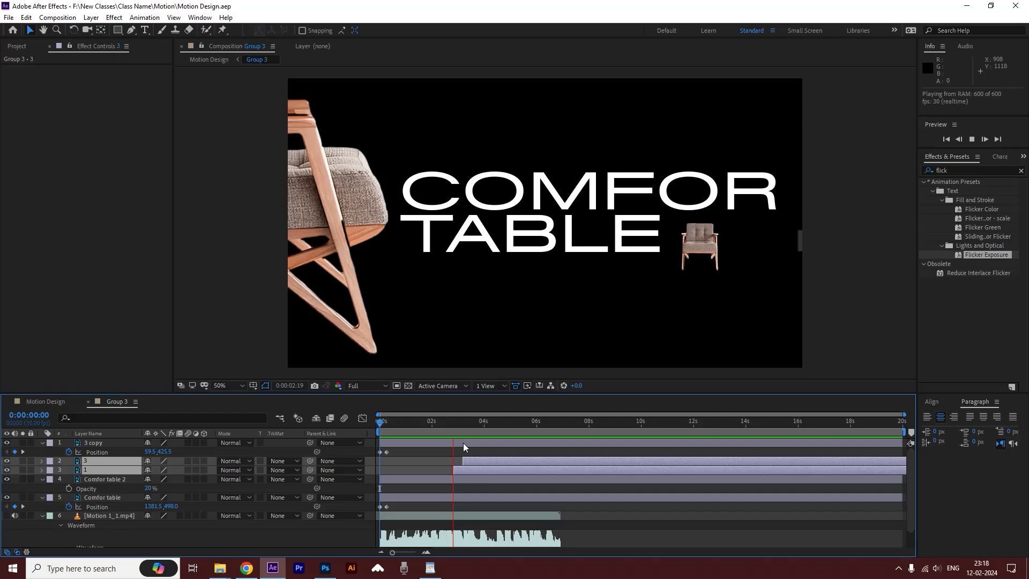
{"action": "left_click", "coordinate": [472, 423]}
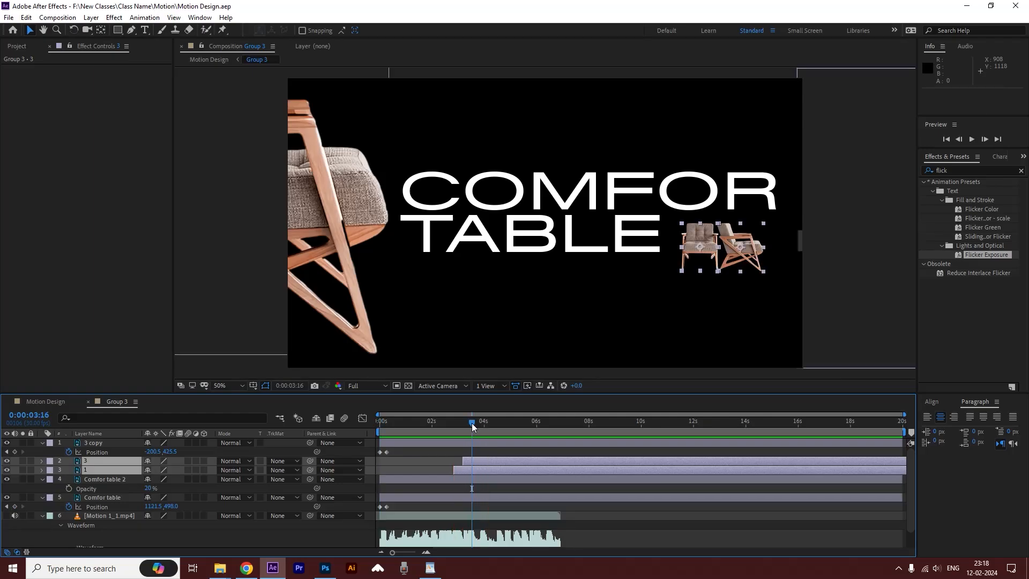
- Return to the Motion Design composition and preview the COMFORTABLE scene from 0:00:02:03
{"action": "left_click", "coordinate": [51, 403]}
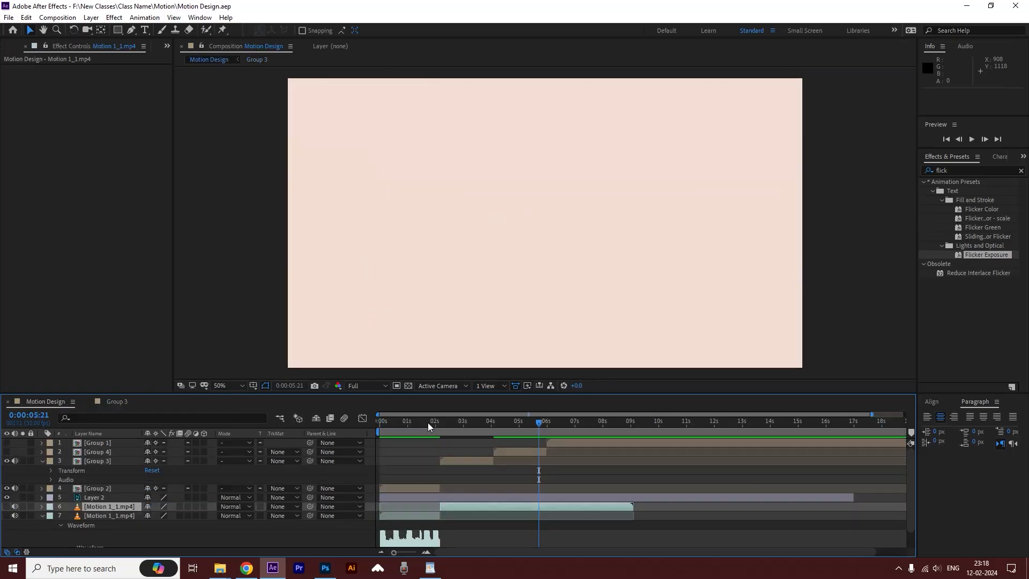
{"action": "left_click_drag", "start_coordinate": [457, 419], "coordinate": [439, 426]}
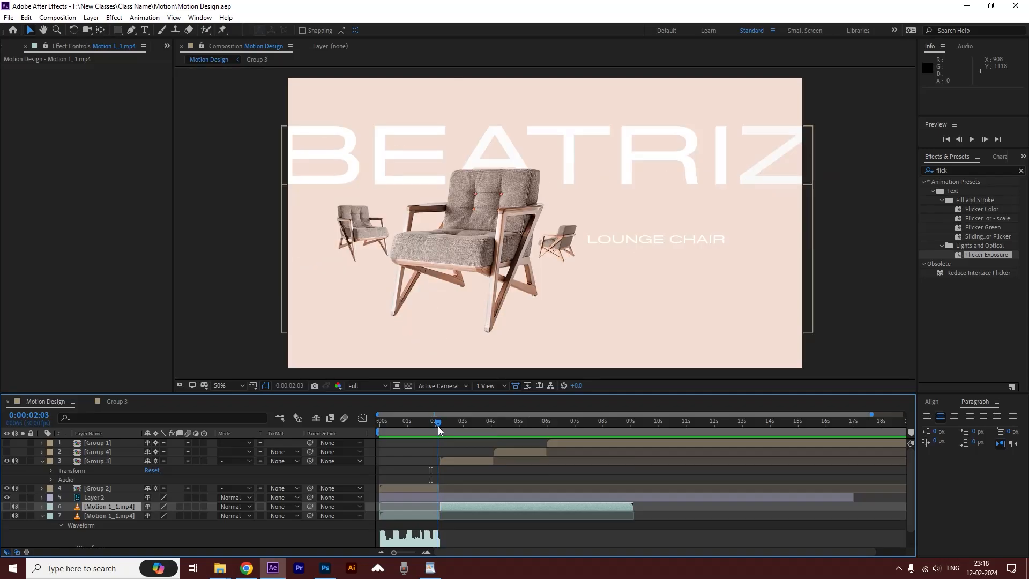
{"action": "key", "text": "space"}
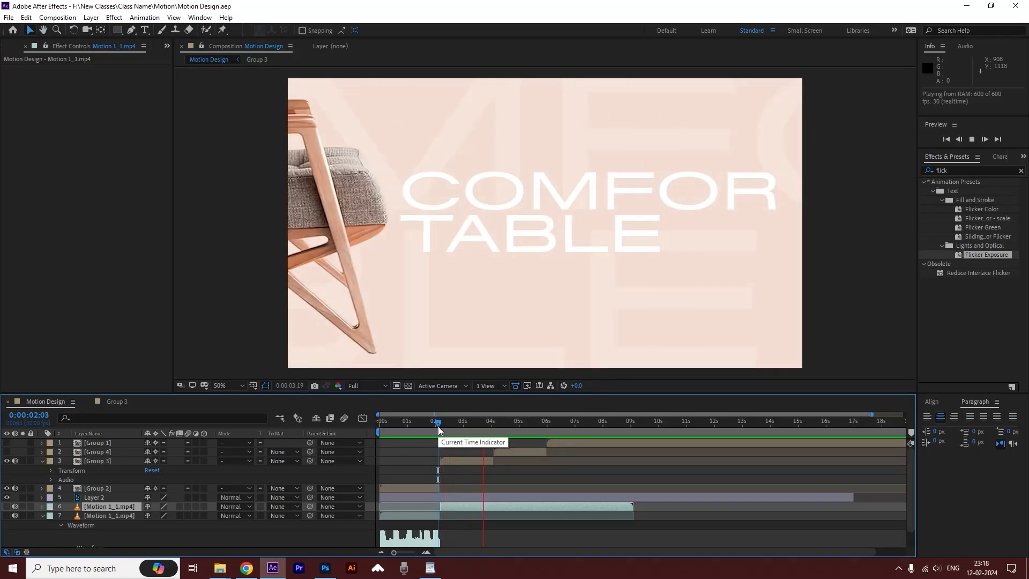
{"action": "left_click", "coordinate": [453, 422]}
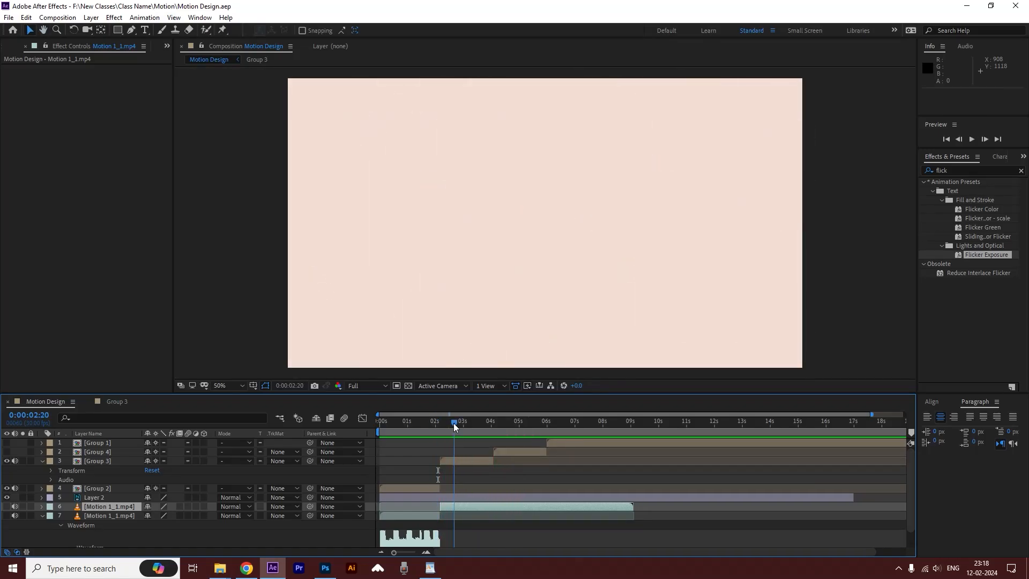
- Shift Group 4 and Group 1 later by 0:00:01:01, extend Group 3's end to 0:00:04:22, and preview the scene
{"action": "left_click", "coordinate": [517, 451]}
{"action": "left_click", "coordinate": [558, 442], "text": "shift"}
{"action": "left_click_drag", "start_coordinate": [575, 443], "coordinate": [604, 444]}
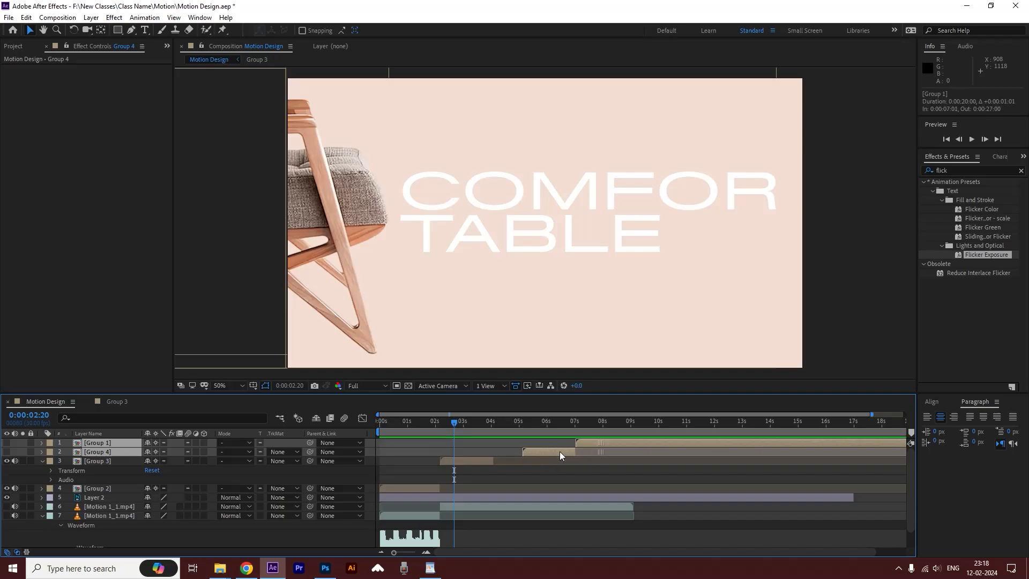
{"action": "left_click_drag", "start_coordinate": [493, 461], "coordinate": [504, 462]}
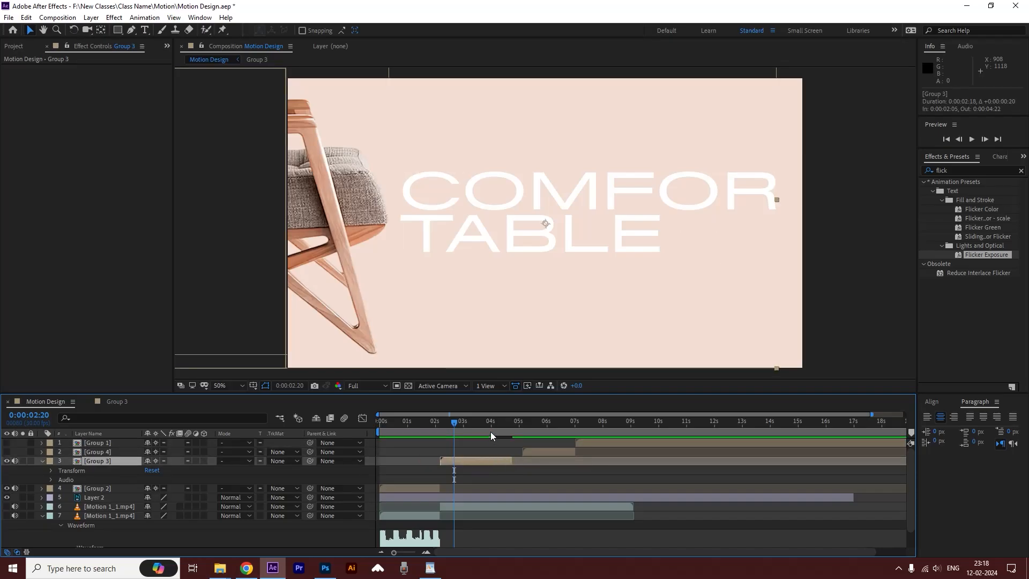
{"action": "key", "text": "space"}
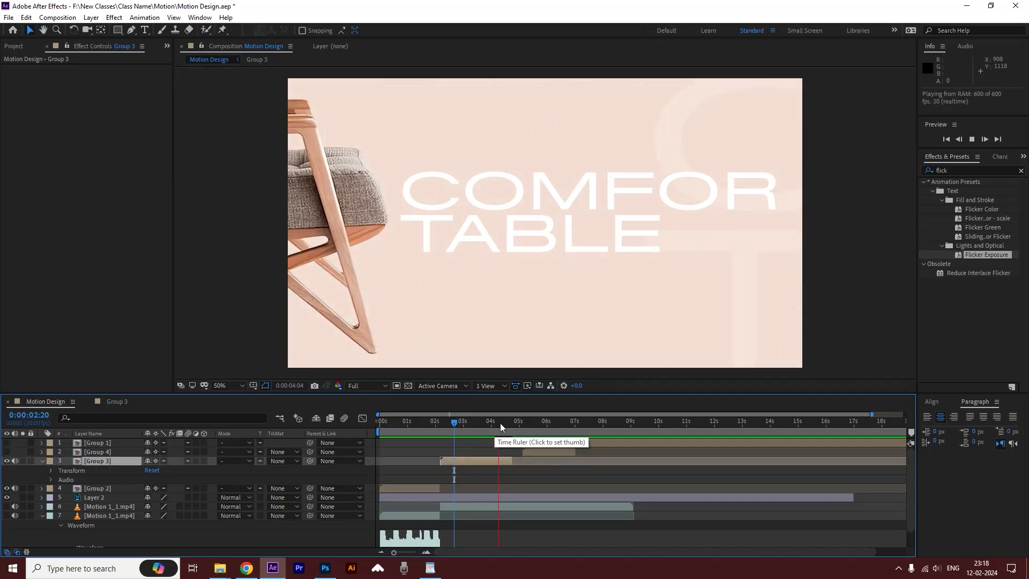
{"action": "left_click", "coordinate": [520, 419]}
{"action": "left_click_drag", "start_coordinate": [520, 419], "coordinate": [491, 423]}
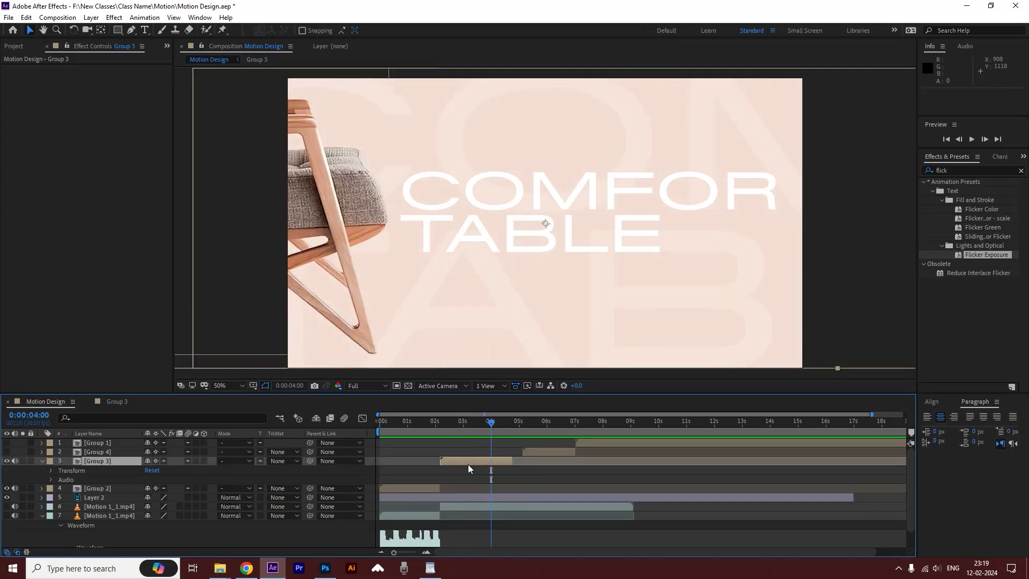
- Reorder the scenes in time so Group 4 starts at 0:00:02:04 and Group 3 starts at 0:00:04:00
{"action": "mouse_move", "coordinate": [468, 464]}
{"action": "left_mouse_down"}
{"action": "mouse_move", "coordinate": [541, 464]}
{"action": "mouse_move", "coordinate": [471, 459]}
{"action": "left_mouse_up"}
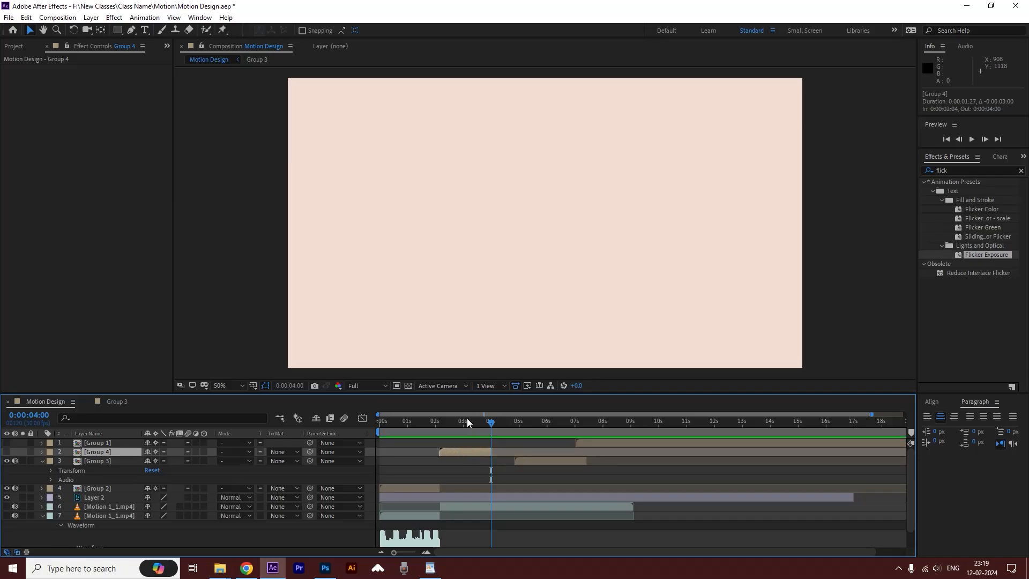
{"action": "left_click_drag", "start_coordinate": [467, 422], "coordinate": [490, 424]}
{"action": "left_click_drag", "start_coordinate": [491, 423], "coordinate": [490, 422]}
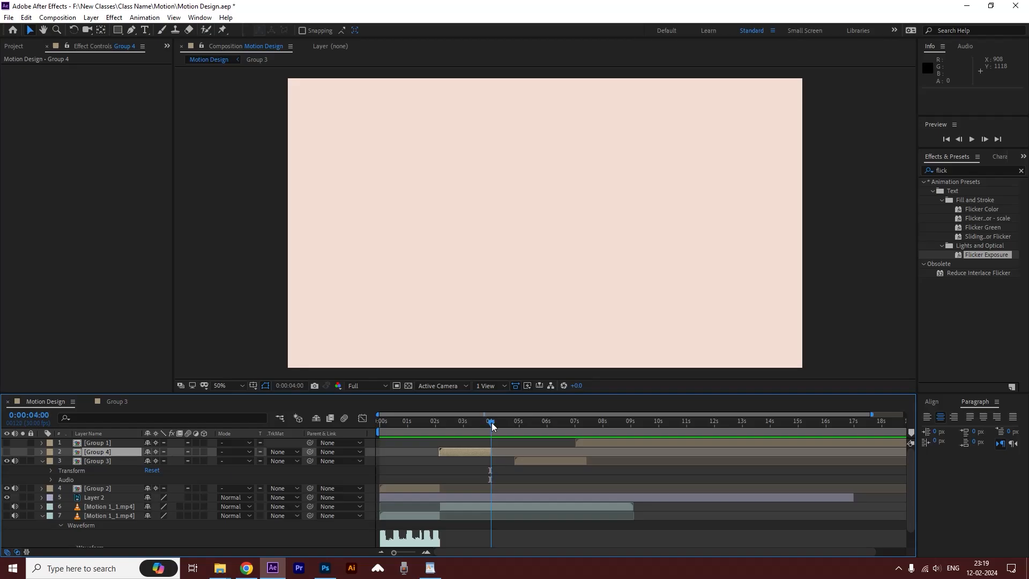
{"action": "left_click_drag", "start_coordinate": [531, 459], "coordinate": [506, 461]}
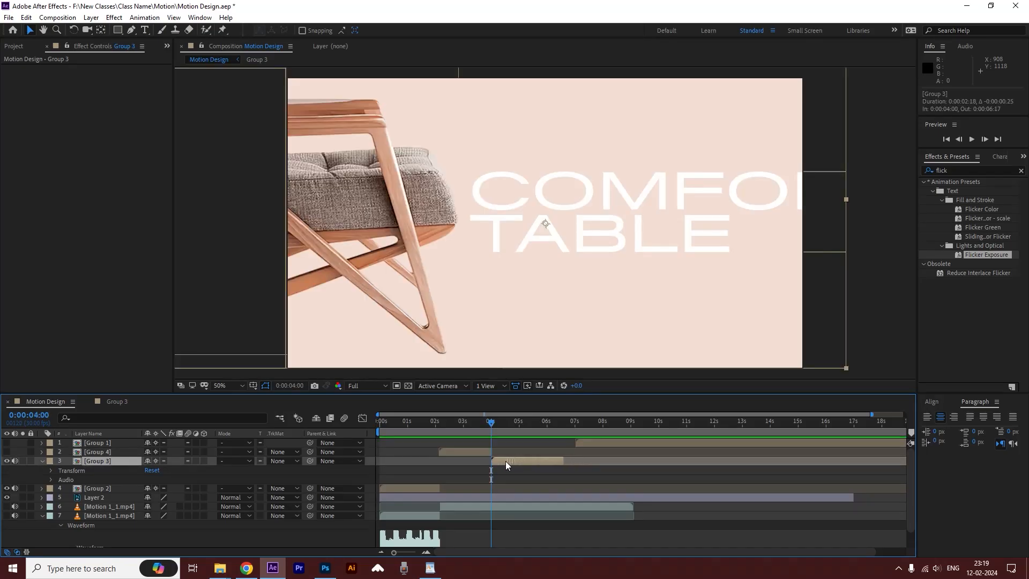
- Make the Group 4 layer visible, then open its composition and preview it
{"action": "left_click", "coordinate": [433, 423]}
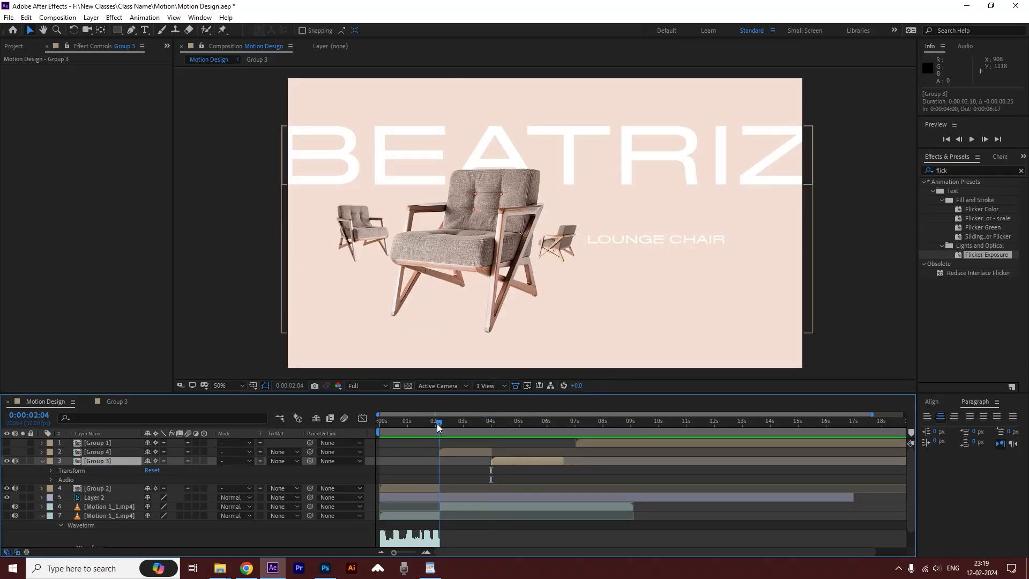
{"action": "left_click_drag", "start_coordinate": [438, 424], "coordinate": [473, 442]}
{"action": "left_click", "coordinate": [6, 452]}
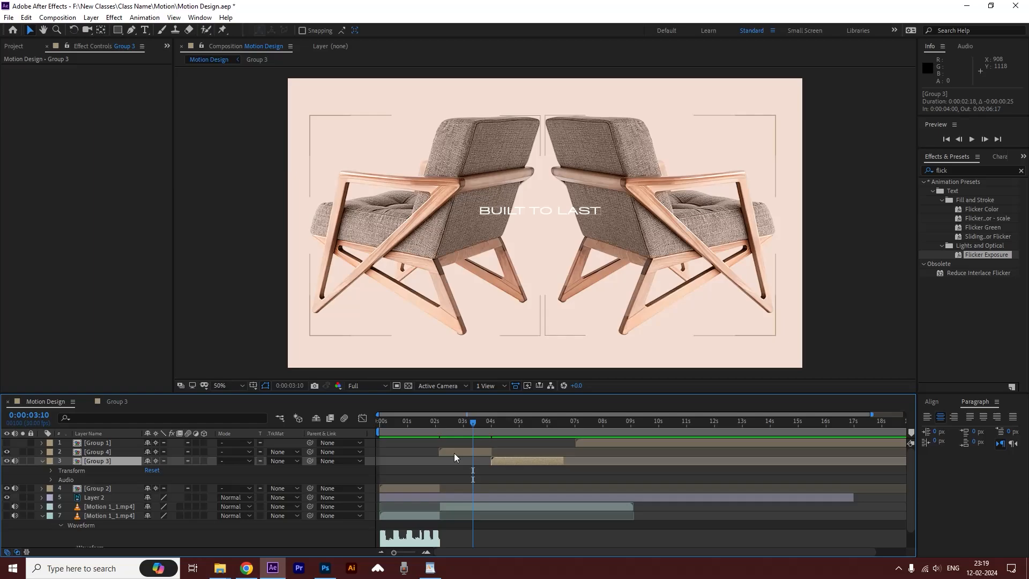
{"action": "double_click", "coordinate": [455, 453]}
{"action": "key", "text": "space"}
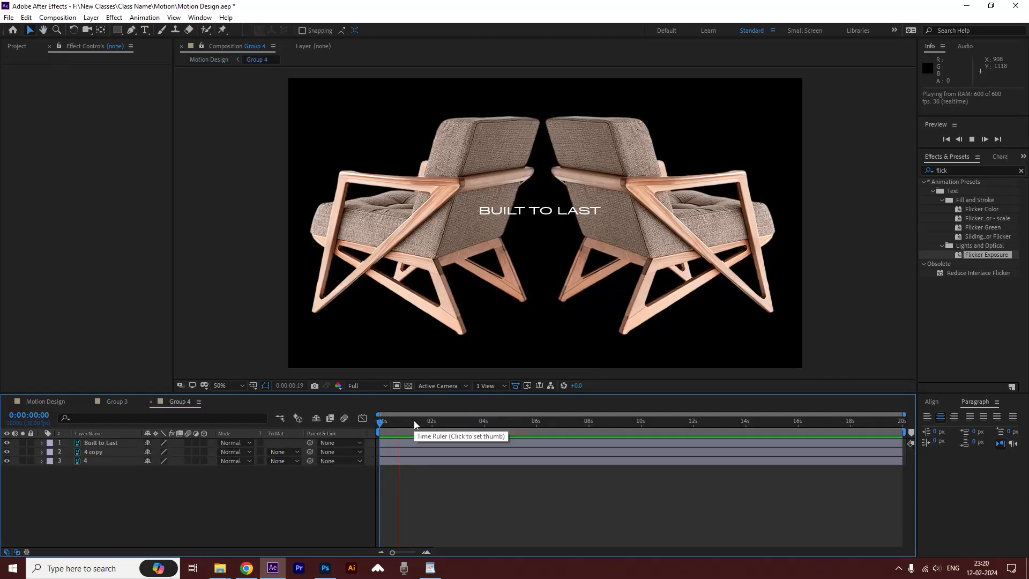
- Copy the Motion 1_1.mp4 music layer that starts at 0:00:02:05 in Motion Design into the Group 4 composition
{"action": "key", "text": "shift+Escape"}
{"action": "left_click", "coordinate": [441, 416]}
{"action": "left_click", "coordinate": [441, 424]}
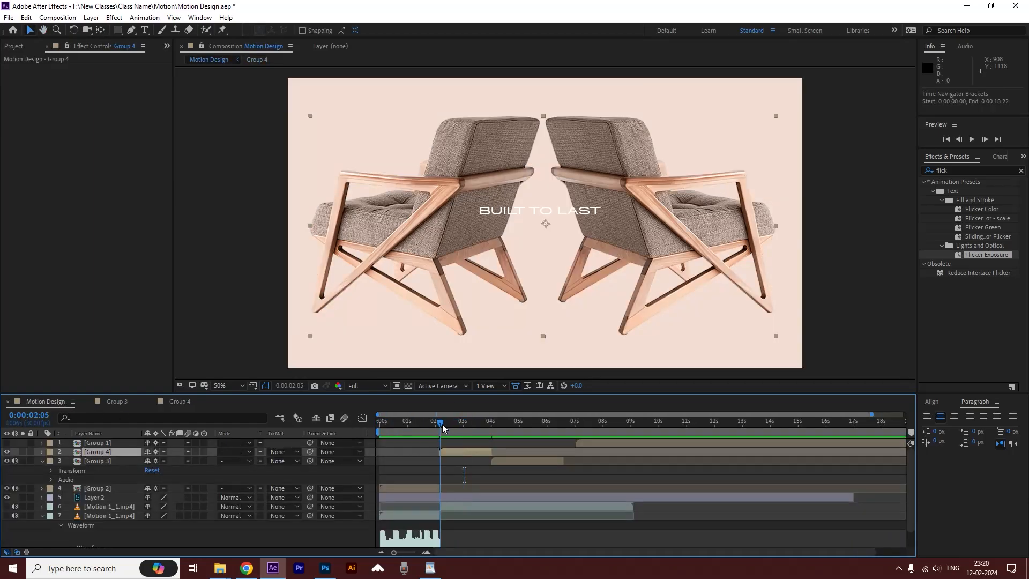
{"action": "left_click", "coordinate": [461, 509]}
{"action": "key", "text": "alt+bracketleft"}
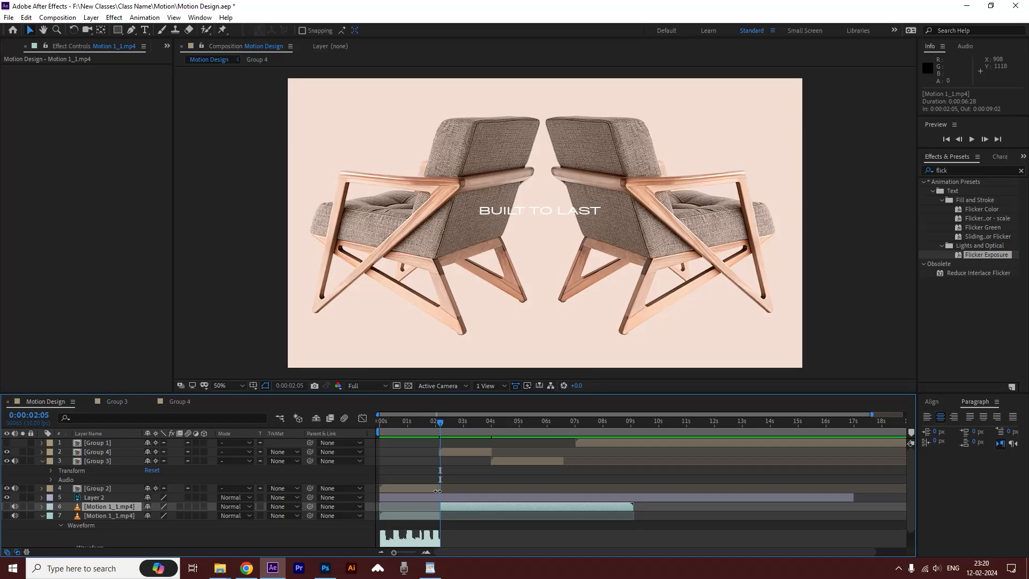
{"action": "key", "text": "ctrl+c"}
{"action": "left_click", "coordinate": [175, 402]}
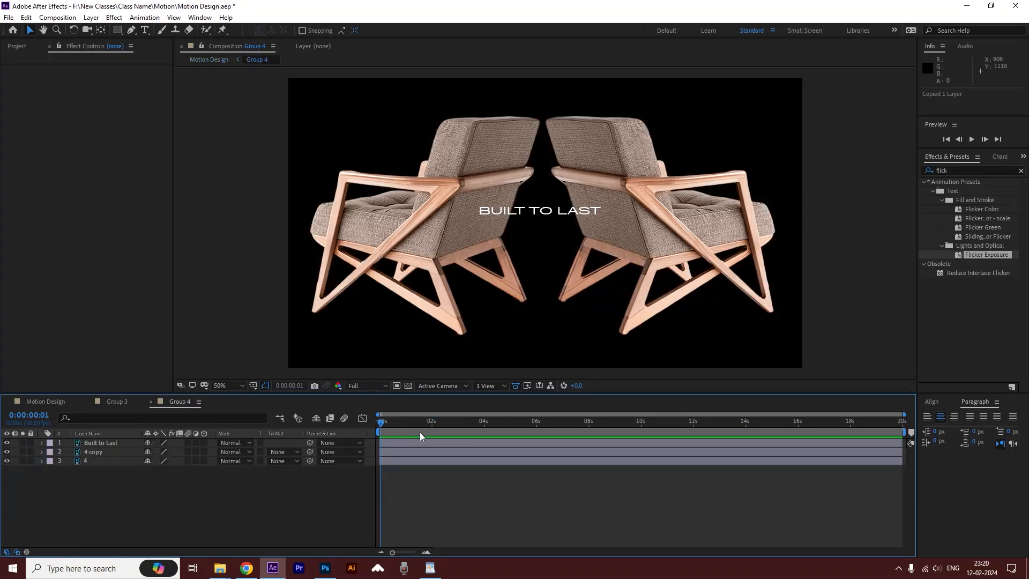
{"action": "key", "text": "ctrl+v"}
- Move the pasted music layer to start at 0:00:00:00 in Group 4 and save the project
{"action": "left_click_drag", "start_coordinate": [387, 422], "coordinate": [363, 428]}
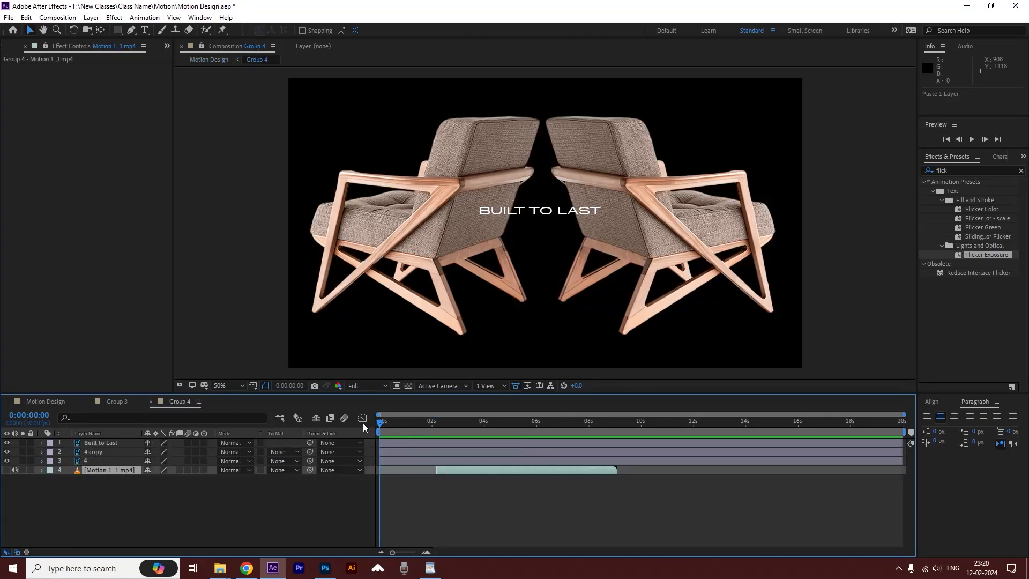
{"action": "left_click_drag", "start_coordinate": [459, 470], "coordinate": [401, 471]}
{"action": "key", "text": "ctrl+s"}
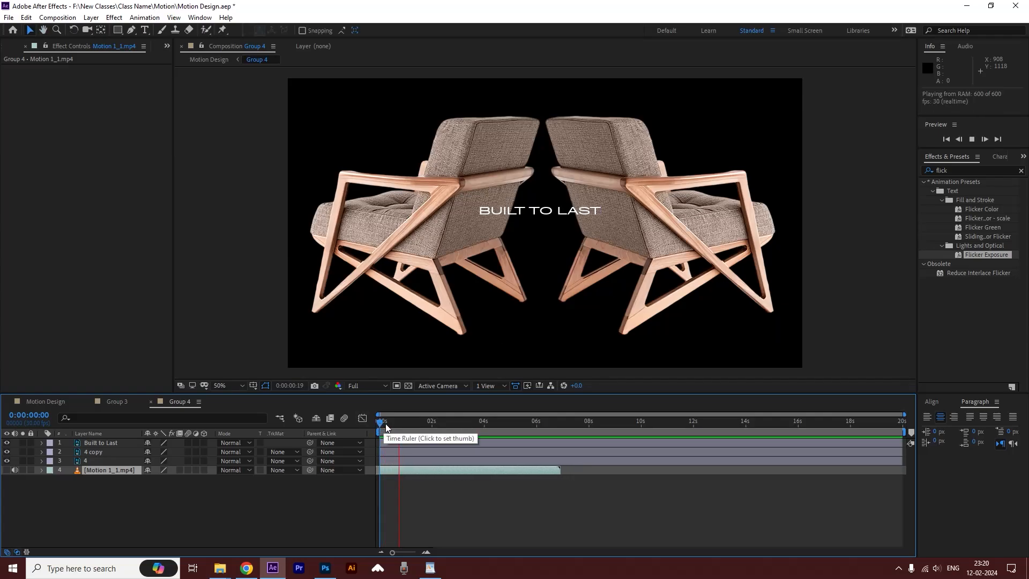
- Keyframe chair layer 4's position from 2378, 548.5 at 0:00:00:00 to its original place at about 0:00:00:20
{"action": "left_click", "coordinate": [676, 221]}
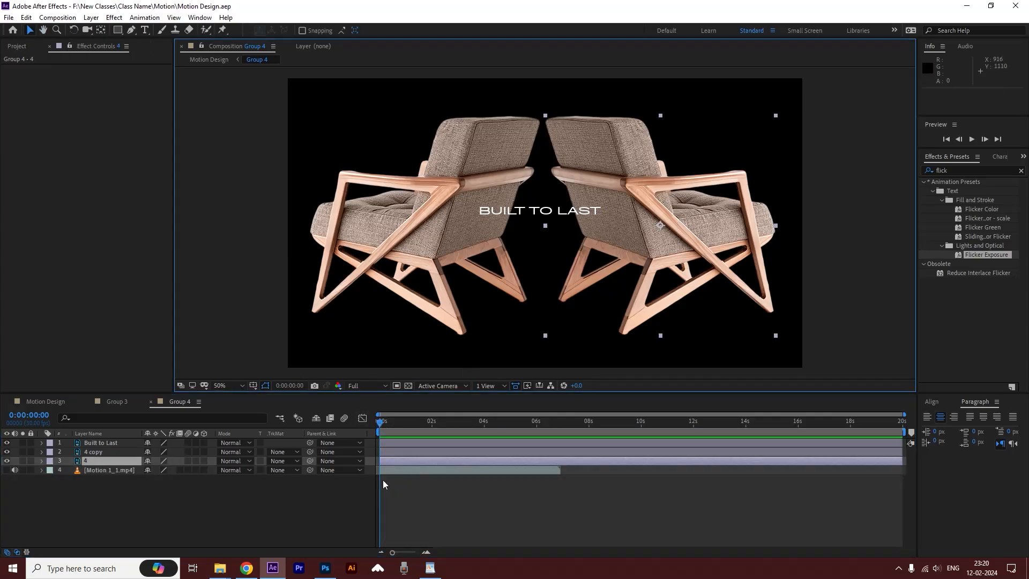
{"action": "key", "text": "p"}
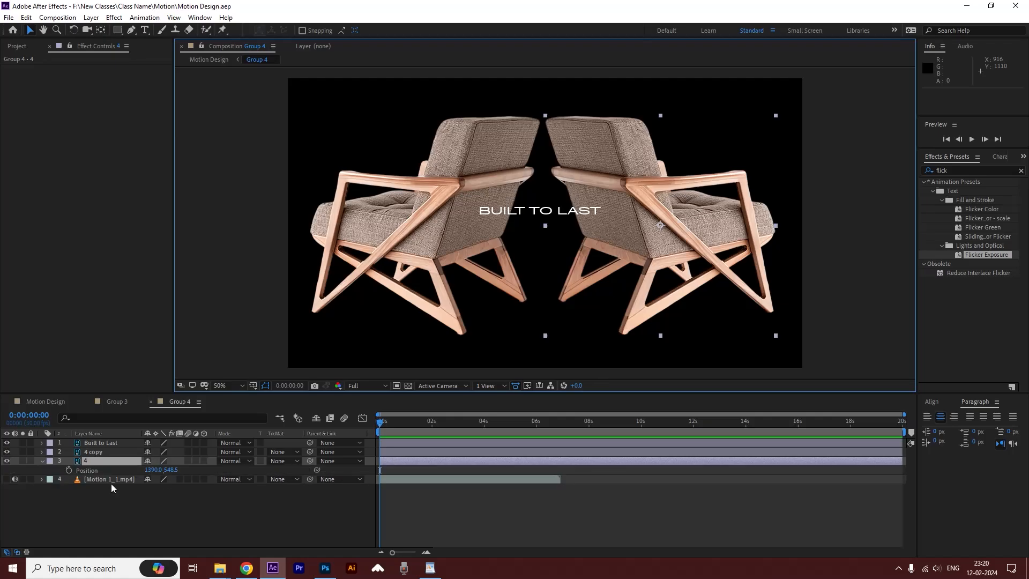
{"action": "left_click", "coordinate": [69, 470]}
{"action": "mouse_move", "coordinate": [380, 471]}
{"action": "left_mouse_down"}
{"action": "mouse_move", "coordinate": [406, 471]}
{"action": "mouse_move", "coordinate": [397, 471]}
{"action": "left_mouse_up"}
{"action": "left_click_drag", "start_coordinate": [662, 212], "coordinate": [922, 224]}
{"action": "key", "text": "space"}
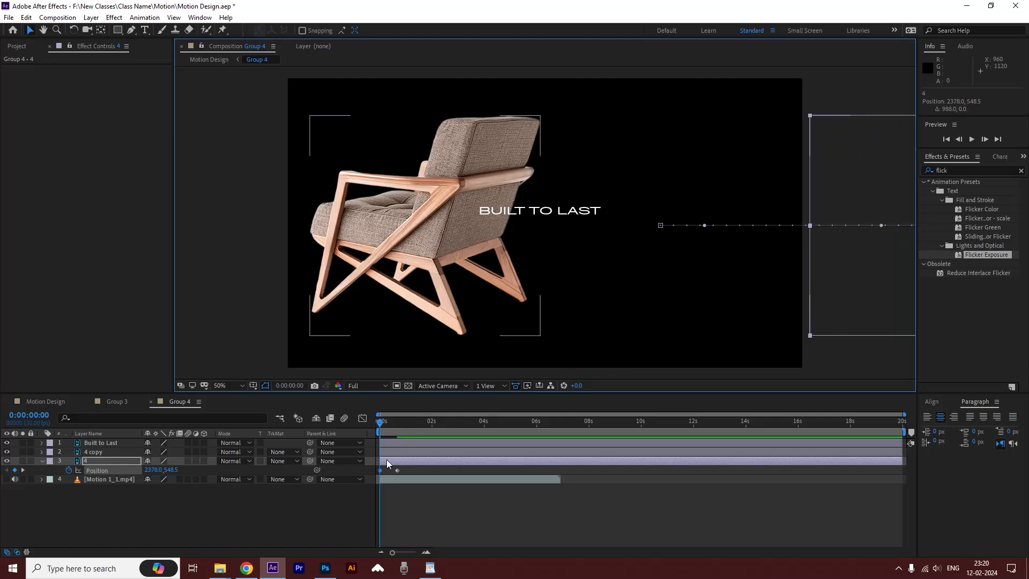
- Speed up layer 4's slide-in by moving its end position keyframe to about 0:00:00:12, and check the motion
{"action": "left_click", "coordinate": [381, 415]}
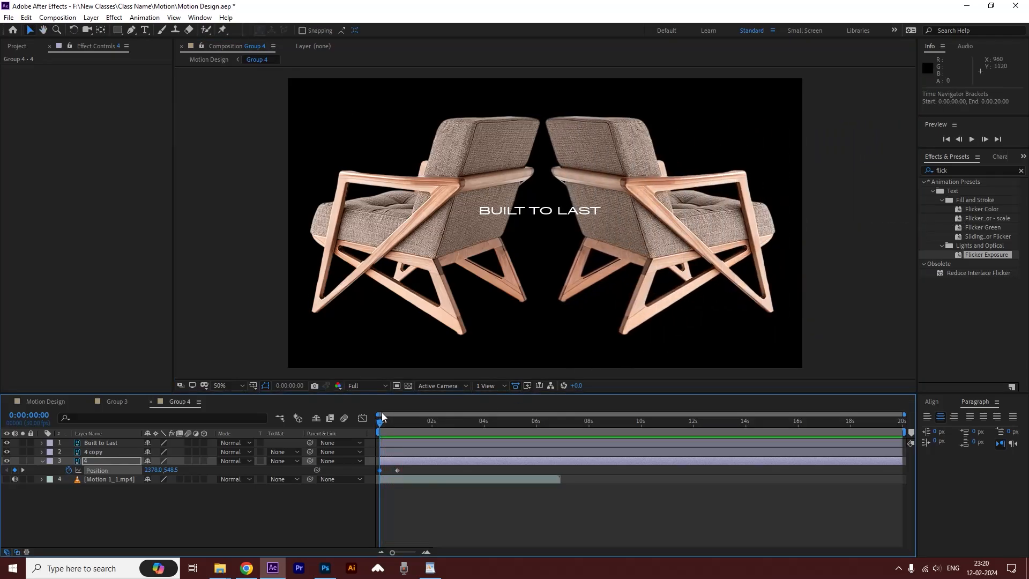
{"action": "left_click_drag", "start_coordinate": [397, 470], "coordinate": [390, 469]}
{"action": "key", "text": "space"}
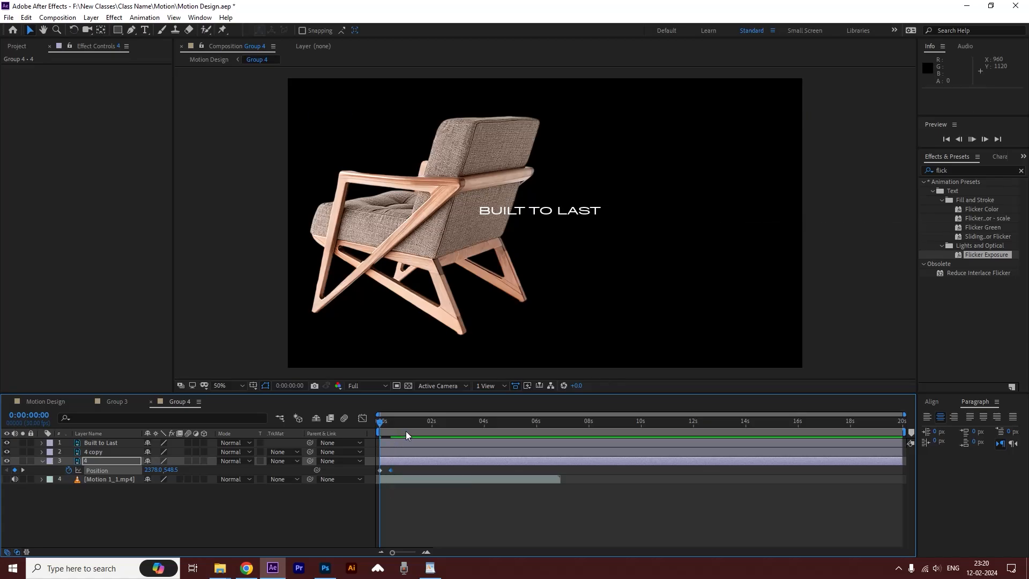
{"action": "left_click", "coordinate": [392, 418]}
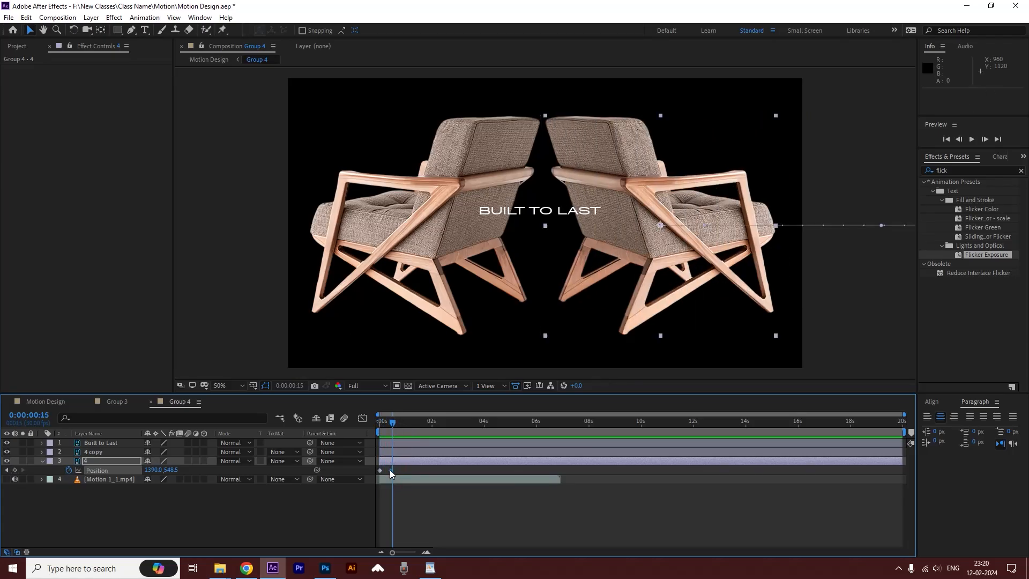
- Move layer 4's end position keyframe to about 0:00:00:11 and check the faster slide-in
{"action": "left_click_drag", "start_coordinate": [390, 470], "coordinate": [387, 469]}
{"action": "left_click", "coordinate": [383, 423]}
{"action": "left_click_drag", "start_coordinate": [388, 424], "coordinate": [397, 423]}
{"action": "left_click", "coordinate": [462, 246]}
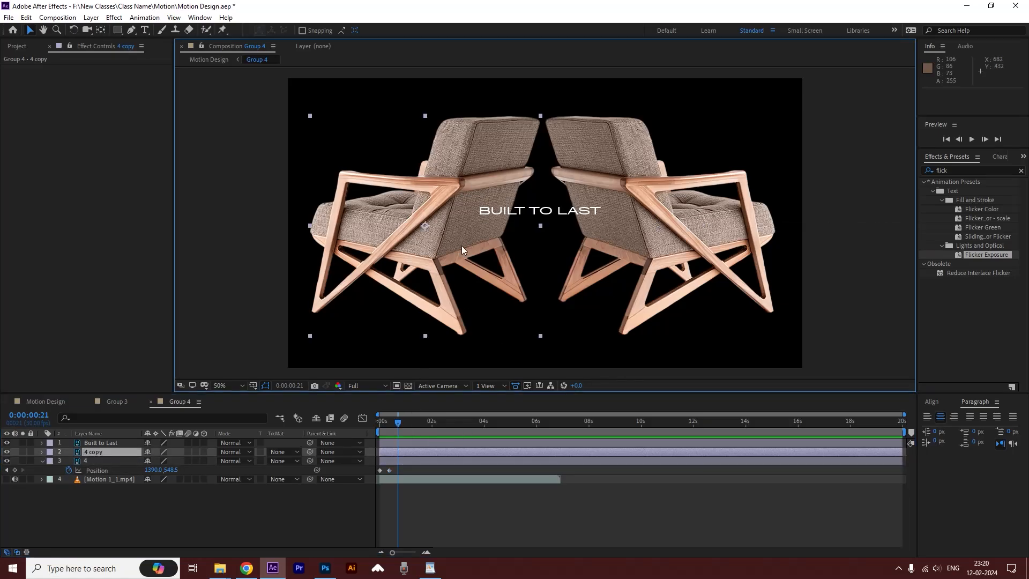
{"action": "mouse_move", "coordinate": [397, 423]}
{"action": "left_mouse_down"}
{"action": "mouse_move", "coordinate": [363, 426]}
{"action": "mouse_move", "coordinate": [403, 423]}
{"action": "left_mouse_up"}
- Save the project, convert the Built to Last layer to editable text, and apply the Flicker Exposure preset to it at 0:00:00:27
{"action": "left_click", "coordinate": [97, 443]}
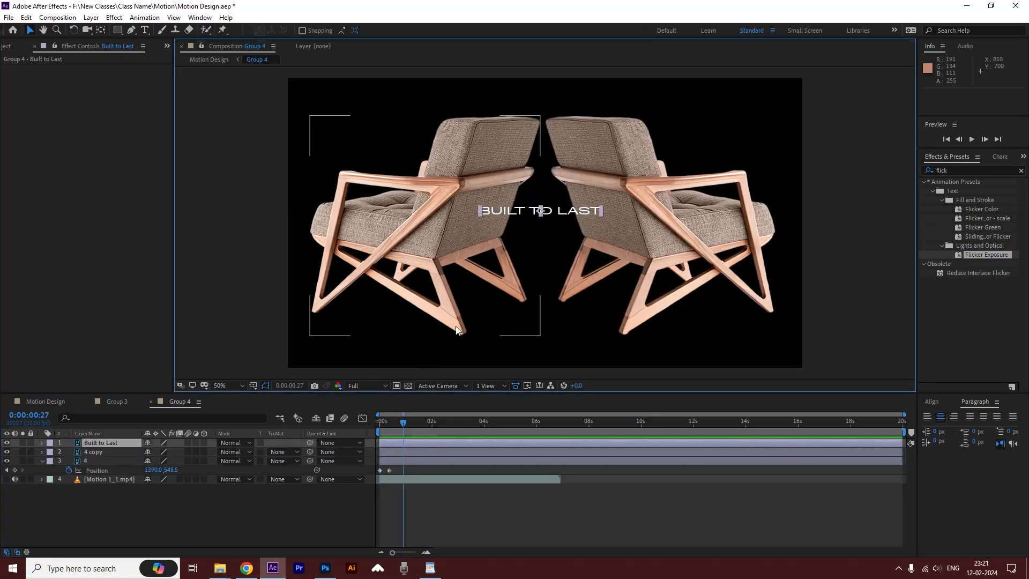
{"action": "key", "text": "ctrl+s"}
{"action": "right_click", "coordinate": [97, 443]}
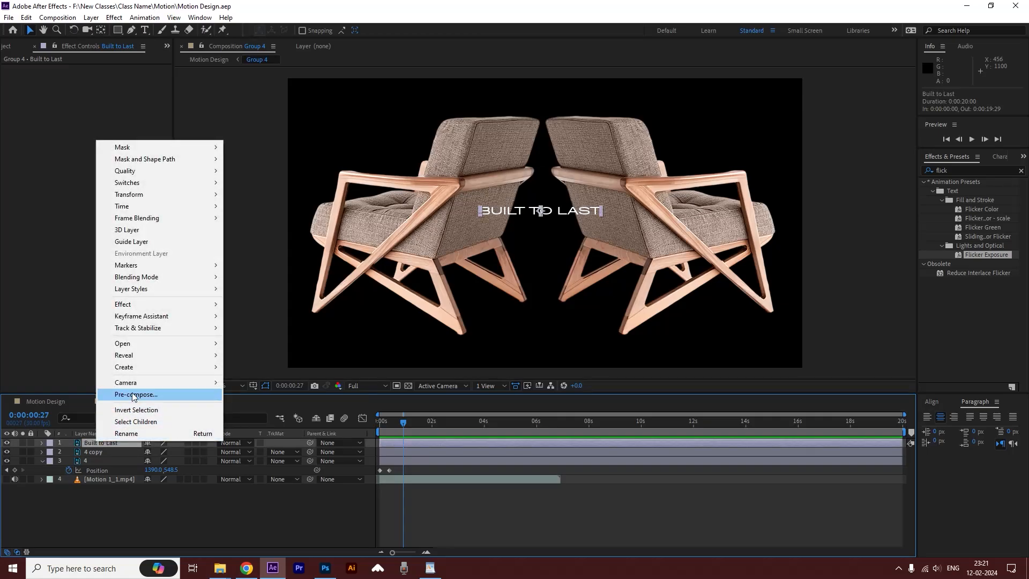
{"action": "mouse_move", "coordinate": [191, 374]}
{"action": "left_click", "coordinate": [266, 368]}
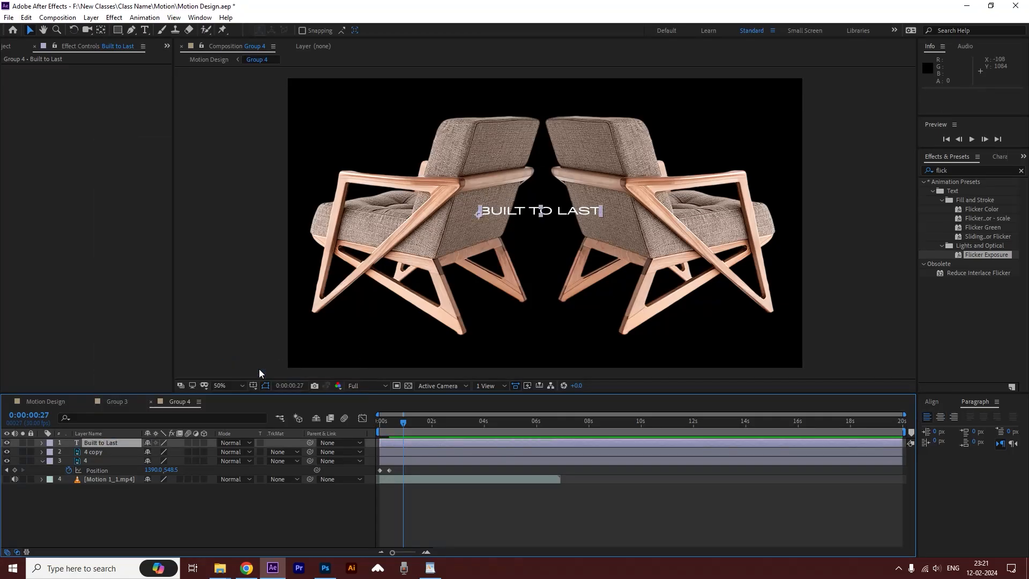
{"action": "double_click", "coordinate": [958, 254]}
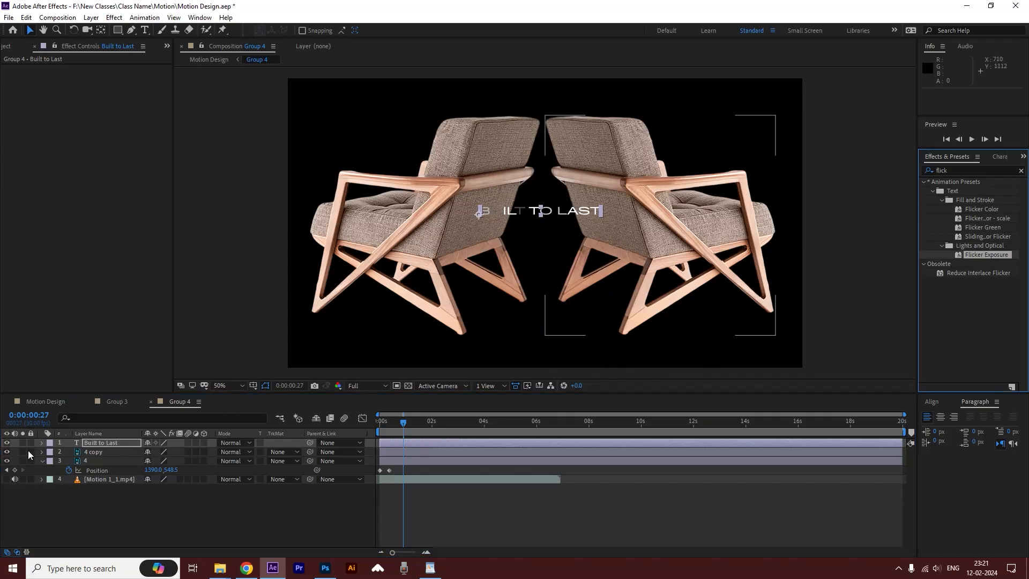
- Set the Built to Last text animator's fill color to CCCCCC and its stroke color to B2B2B2
{"action": "left_click", "coordinate": [42, 442]}
{"action": "left_click", "coordinate": [52, 461]}
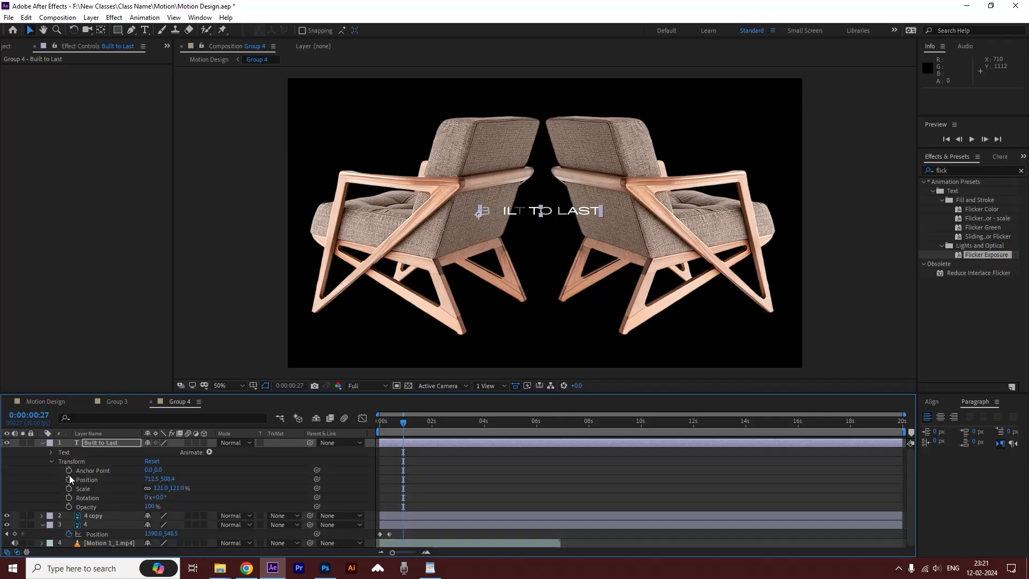
{"action": "left_click", "coordinate": [49, 452]}
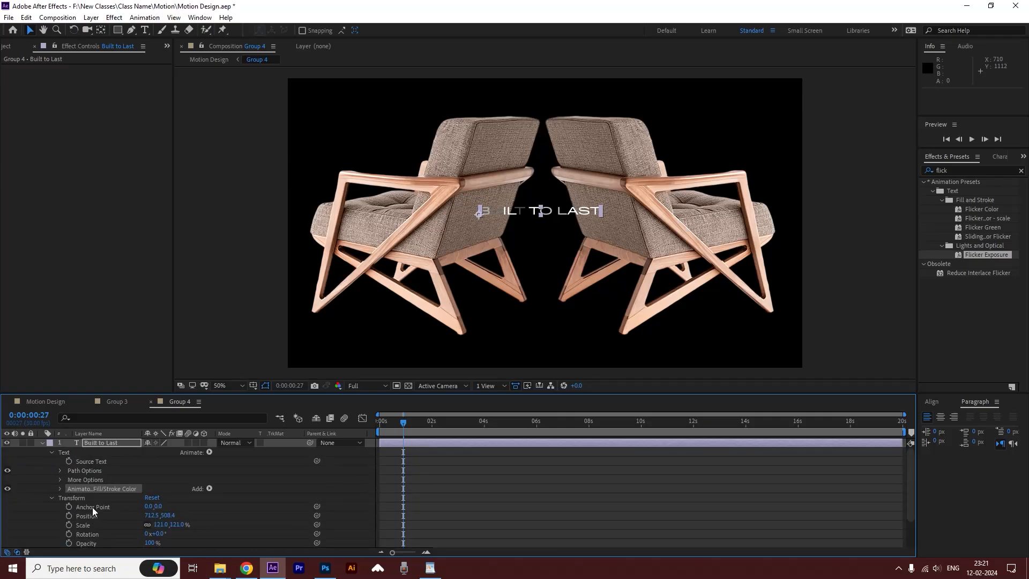
{"action": "left_click", "coordinate": [61, 488]}
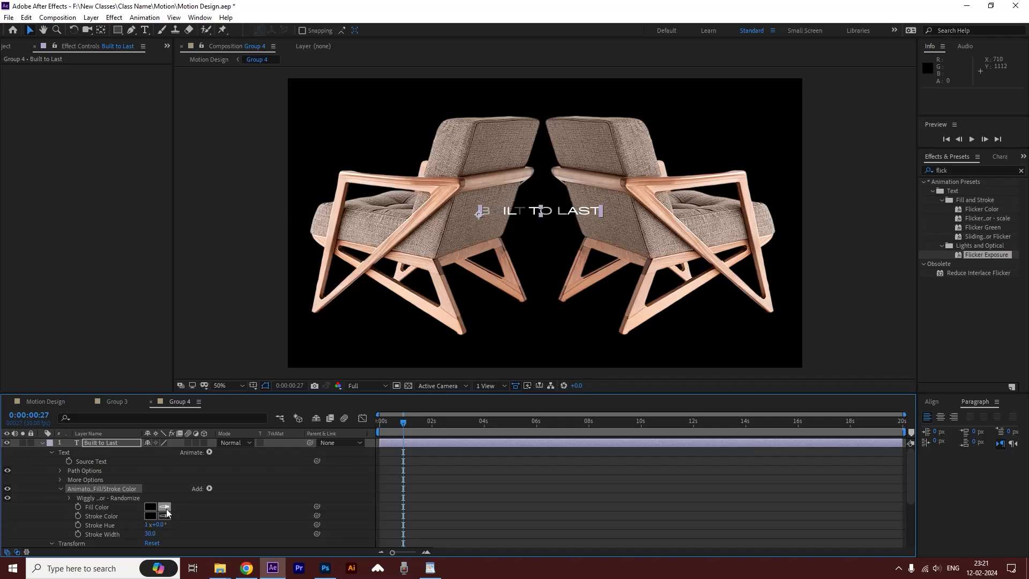
{"action": "left_click", "coordinate": [150, 507]}
{"action": "left_click", "coordinate": [15, 52]}
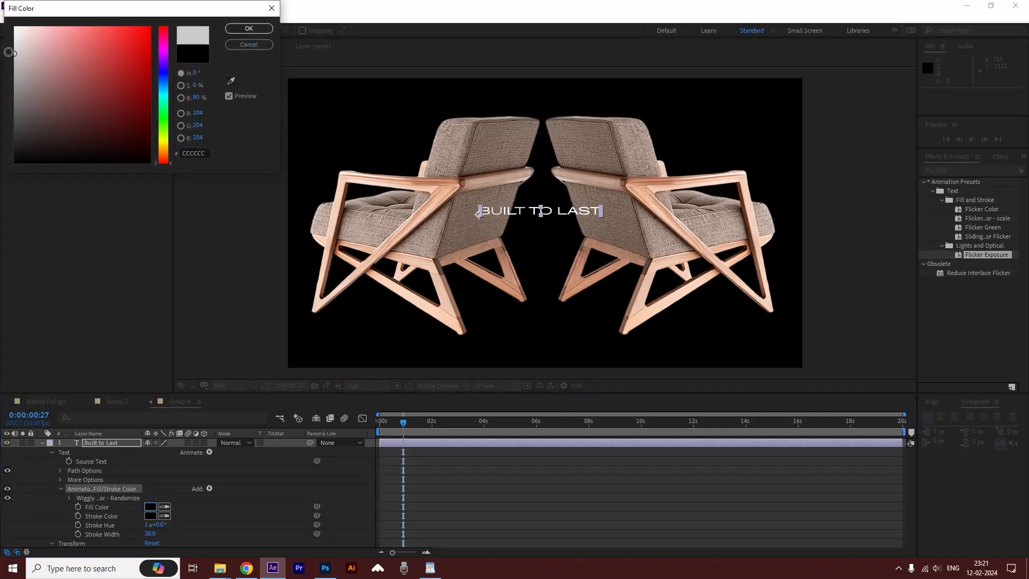
{"action": "left_click", "coordinate": [236, 29]}
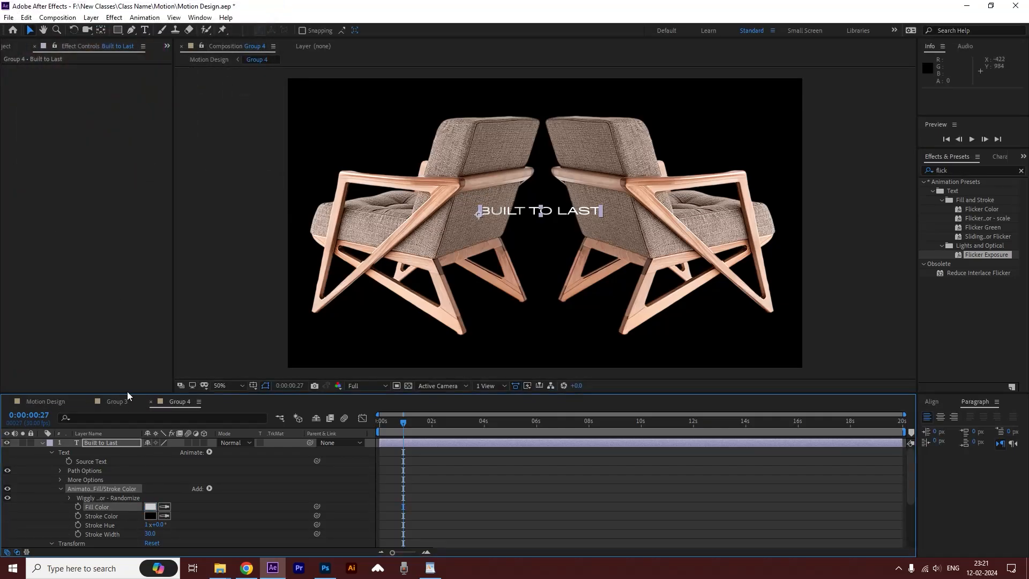
{"action": "left_click", "coordinate": [150, 516]}
{"action": "left_click", "coordinate": [15, 68]}
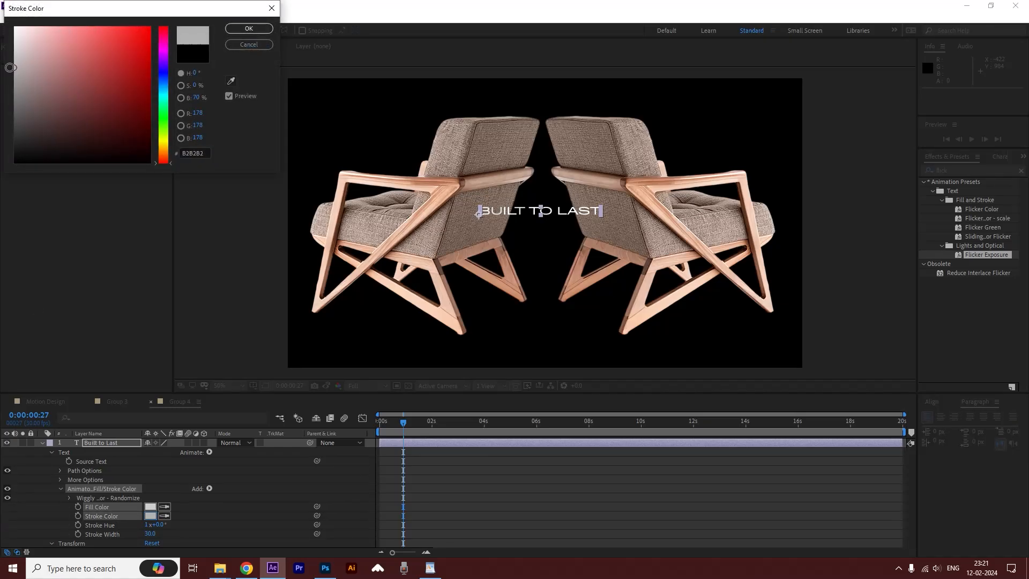
{"action": "left_click", "coordinate": [250, 29]}
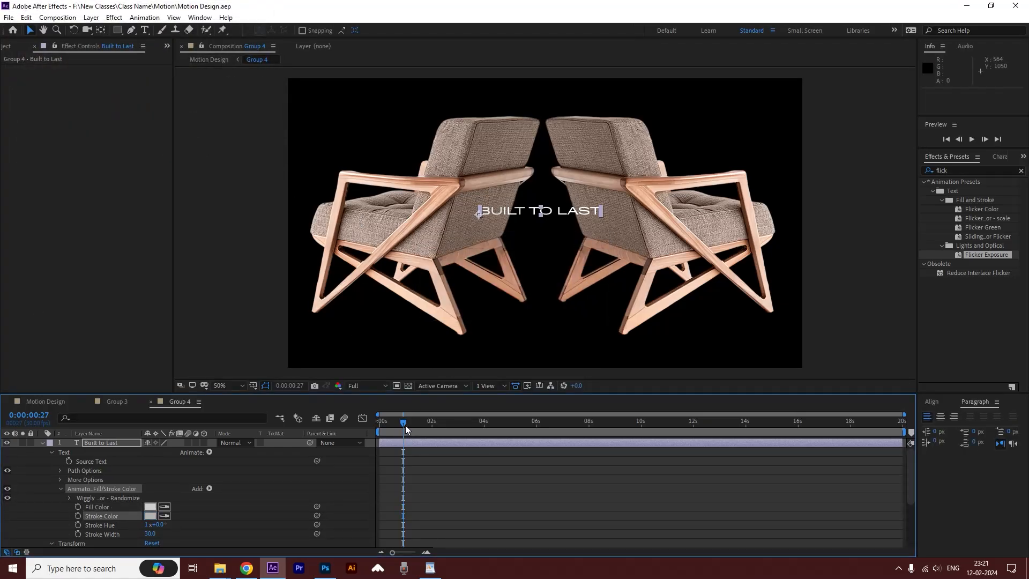
- Preview the Built to Last title's flicker and collapse the layer's properties
{"action": "key", "text": "space"}
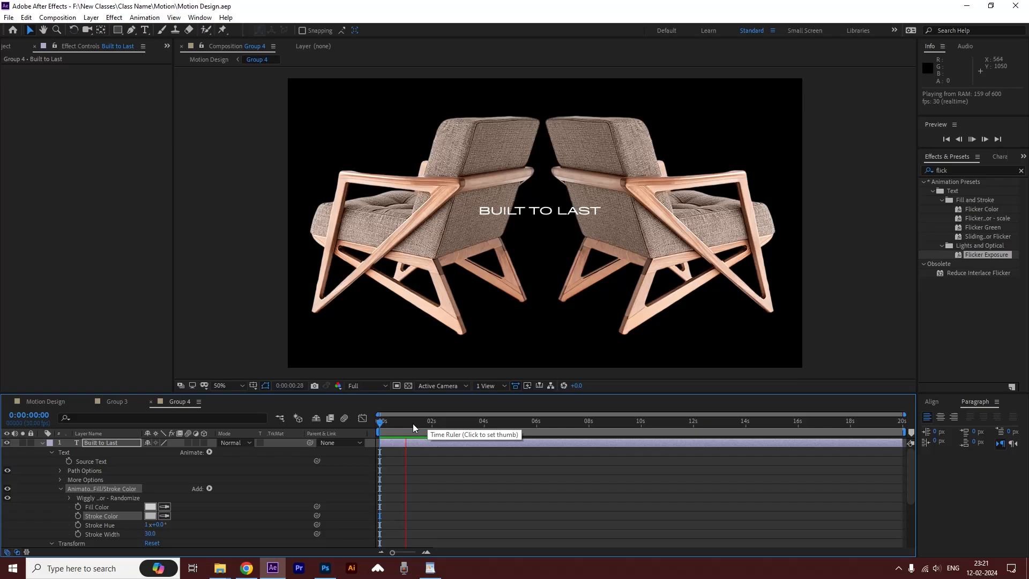
{"action": "left_click", "coordinate": [404, 426]}
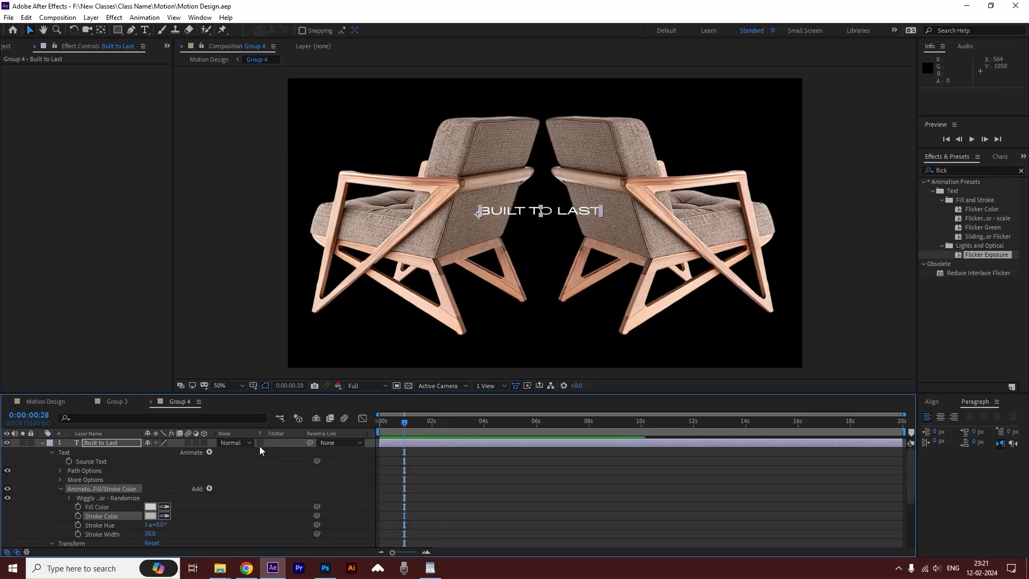
{"action": "left_click", "coordinate": [42, 442]}
- Display the audio waveform of the Motion 1_1.mp4 layer in Group 4
{"action": "left_click", "coordinate": [403, 454]}
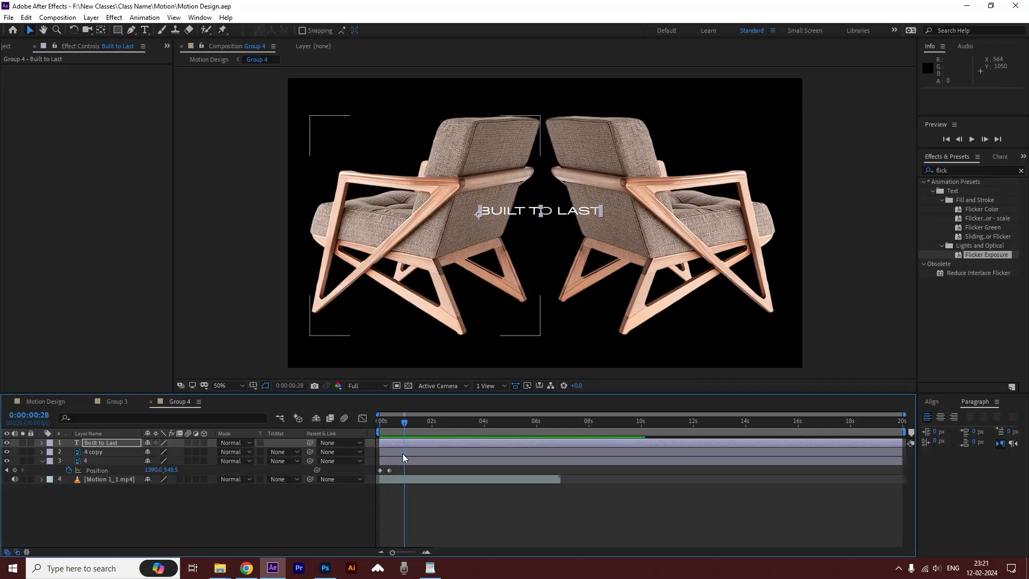
{"action": "left_click", "coordinate": [398, 479]}
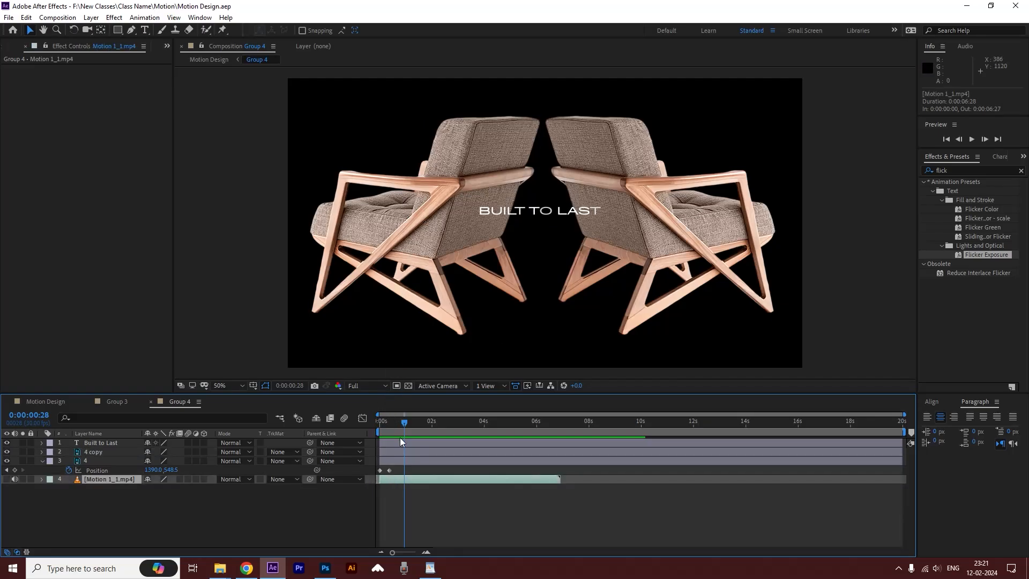
{"action": "key", "text": "l"}
{"action": "key", "text": "l"}
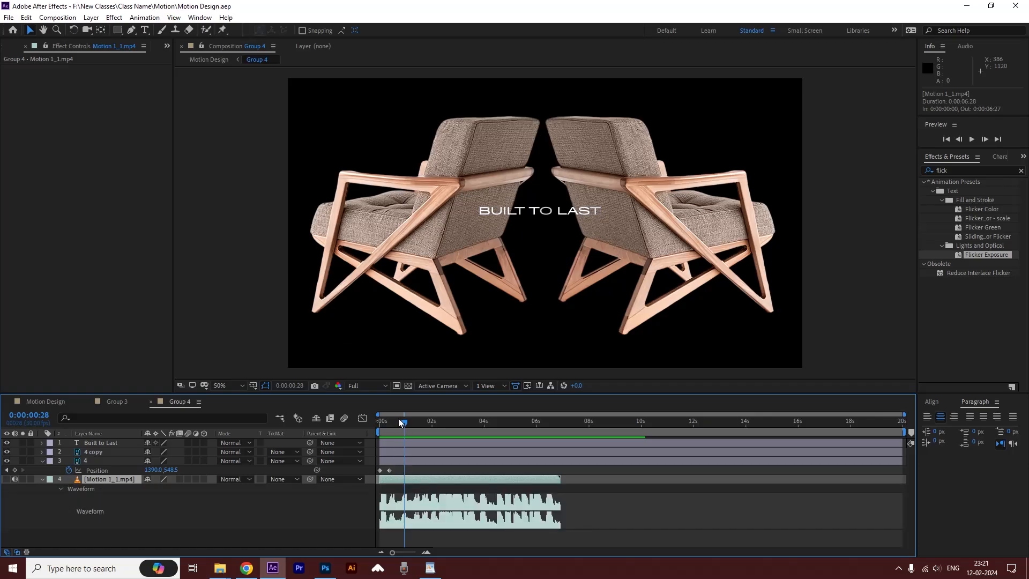
- Split the 4 copy chair layer on the music beats at 0:00:00:10, 0:00:00:24 and 0:00:01:08
{"action": "mouse_move", "coordinate": [398, 419]}
{"action": "left_mouse_down"}
{"action": "mouse_move", "coordinate": [365, 423]}
{"action": "mouse_move", "coordinate": [389, 426]}
{"action": "left_mouse_up"}
{"action": "left_click", "coordinate": [389, 427]}
{"action": "left_click", "coordinate": [415, 200]}
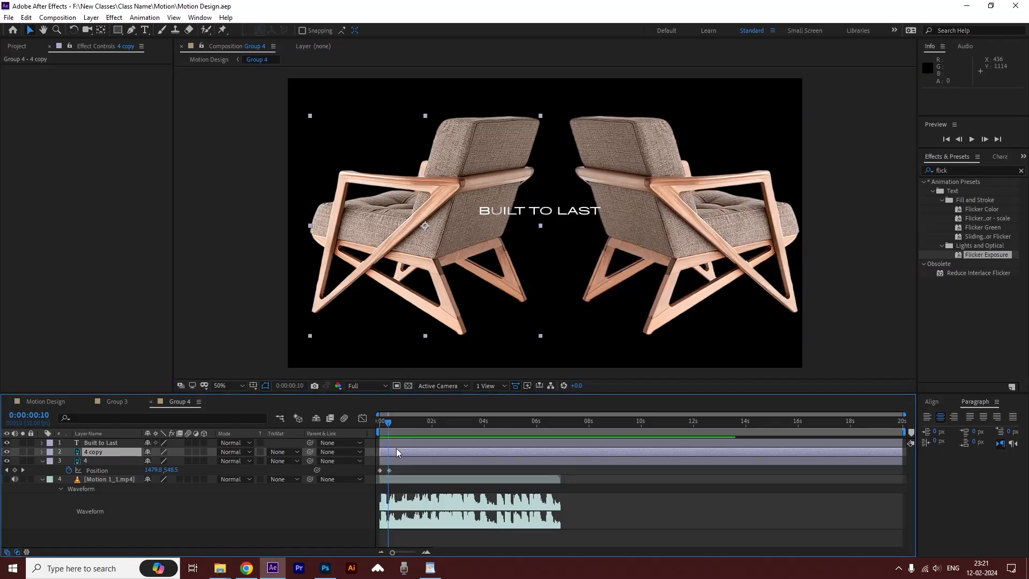
{"action": "key", "text": "ctrl+shift+d"}
{"action": "left_click", "coordinate": [397, 425]}
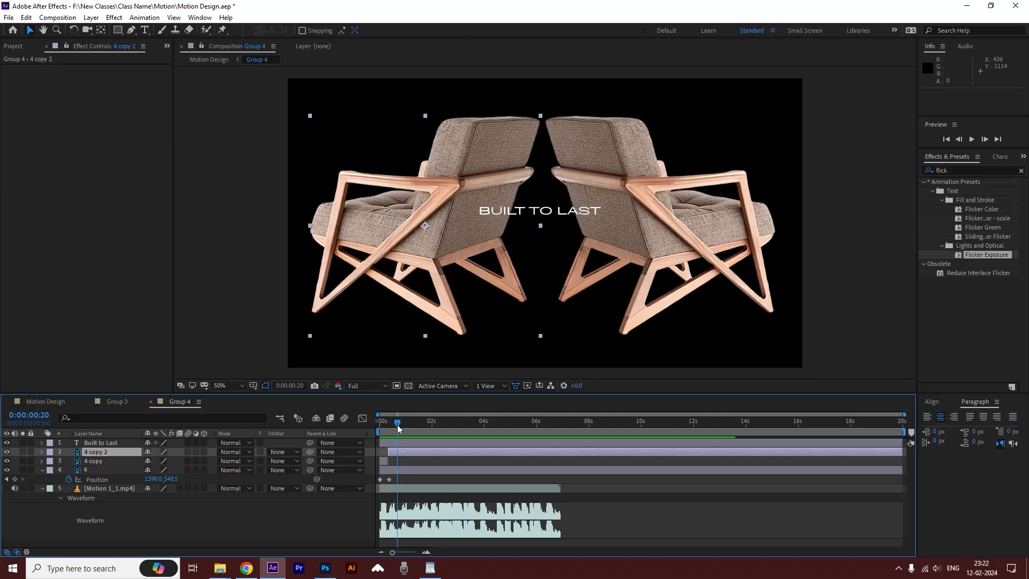
{"action": "left_click_drag", "start_coordinate": [398, 425], "coordinate": [399, 426]}
{"action": "key", "text": "ctrl+shift+d"}
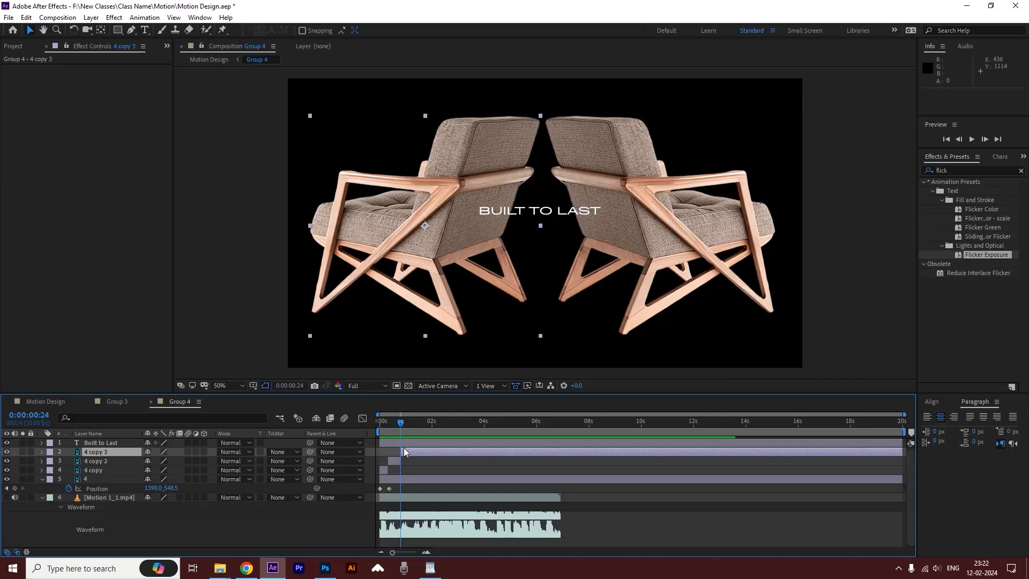
{"action": "left_click", "coordinate": [403, 424]}
{"action": "left_click_drag", "start_coordinate": [404, 423], "coordinate": [411, 425]}
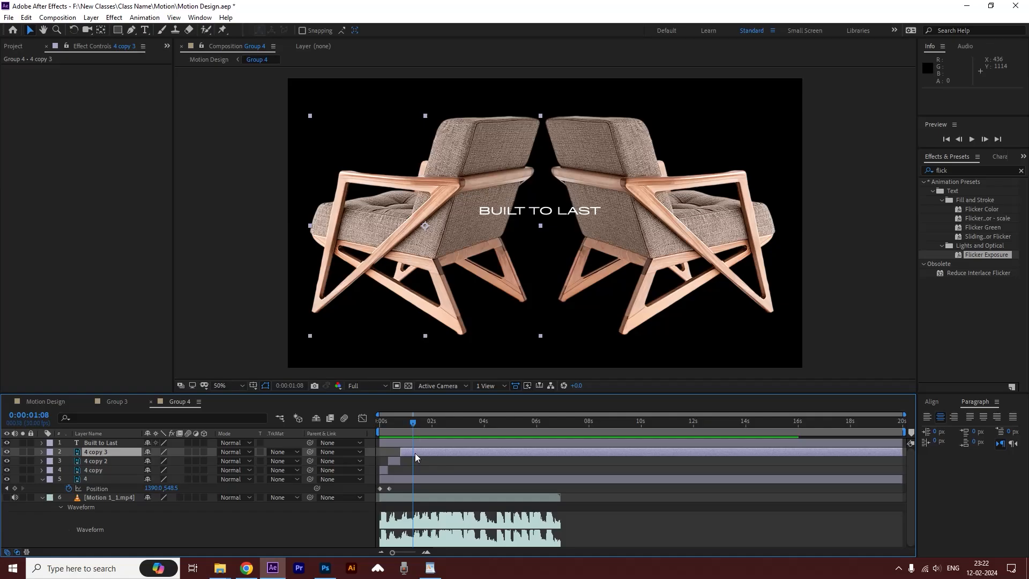
{"action": "key", "text": "ctrl+shift+d"}
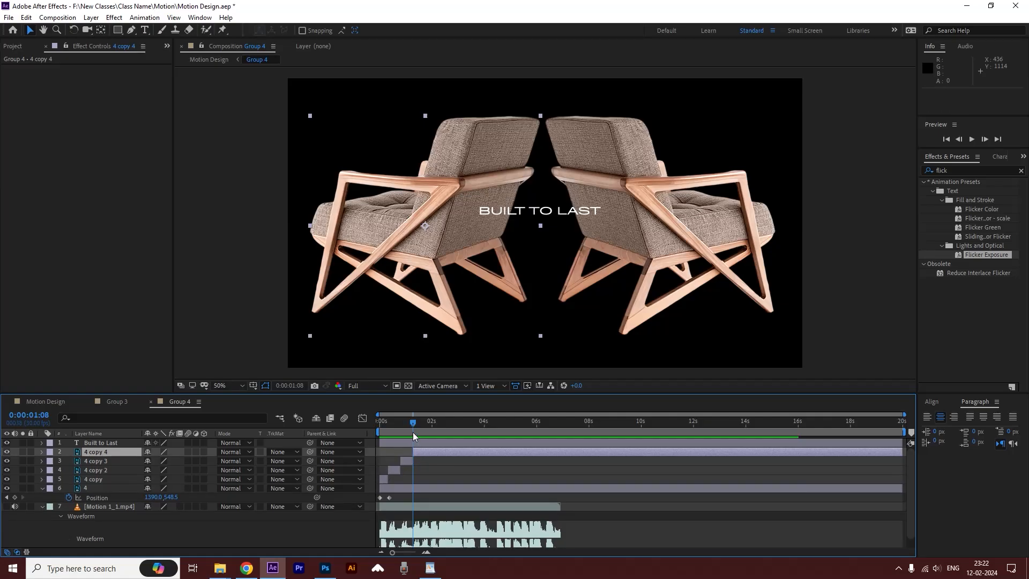
- Shift the first three chair segments, 4 copy to 4 copy 3, horizontally outward to position 306, 549.5
{"action": "left_click_drag", "start_coordinate": [412, 432], "coordinate": [407, 430]}
{"action": "left_click", "coordinate": [406, 461]}
{"action": "left_click", "coordinate": [383, 477], "text": "shift"}
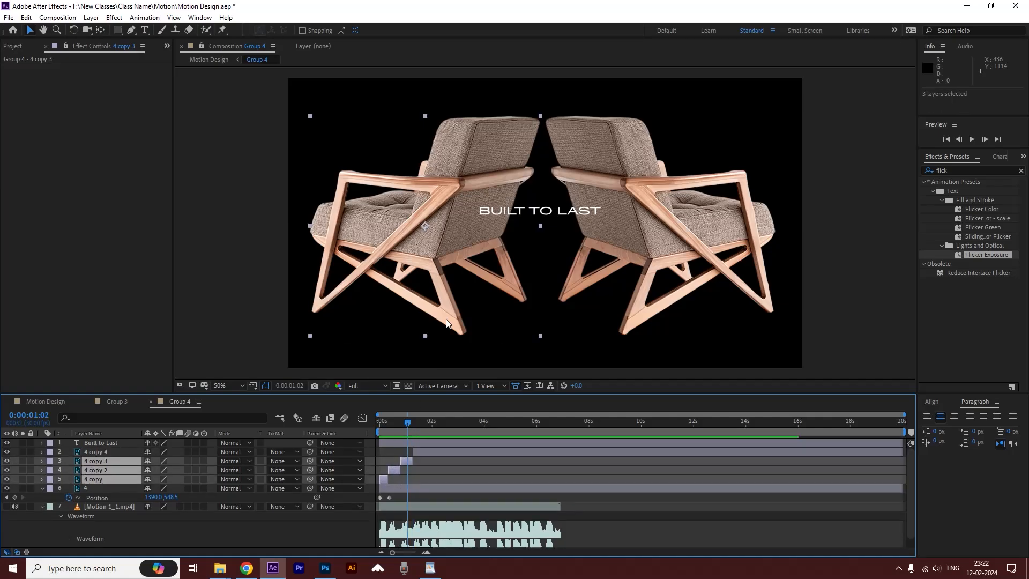
{"action": "left_click_drag", "start_coordinate": [472, 183], "coordinate": [410, 226]}
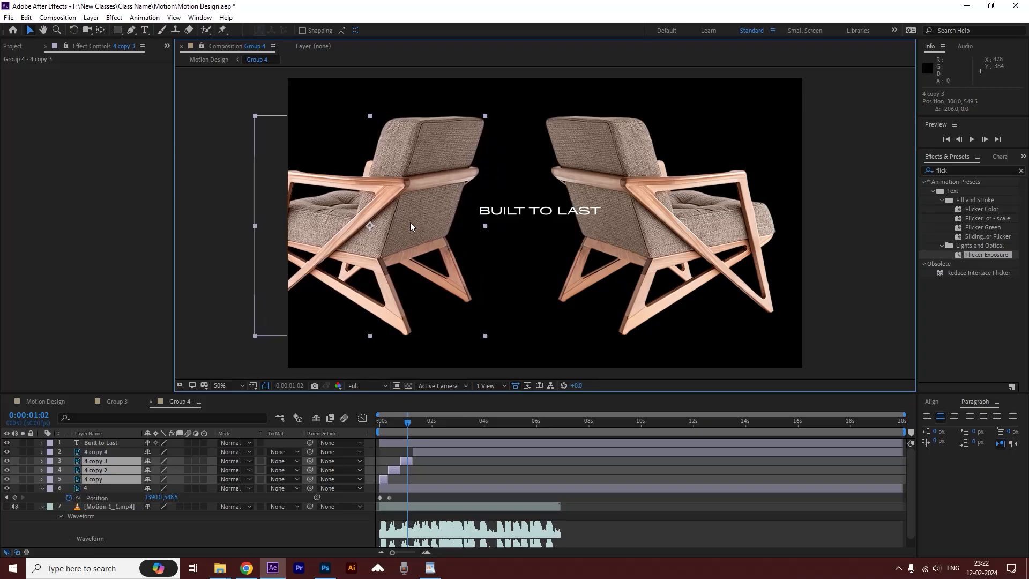
- Shift the 4 copy and 4 copy 2 segments outward to position 4, 549.5, and move 4 copy 2 further to -256, 549.5
{"action": "left_click", "coordinate": [406, 462], "text": "ctrl"}
{"action": "left_click", "coordinate": [394, 427]}
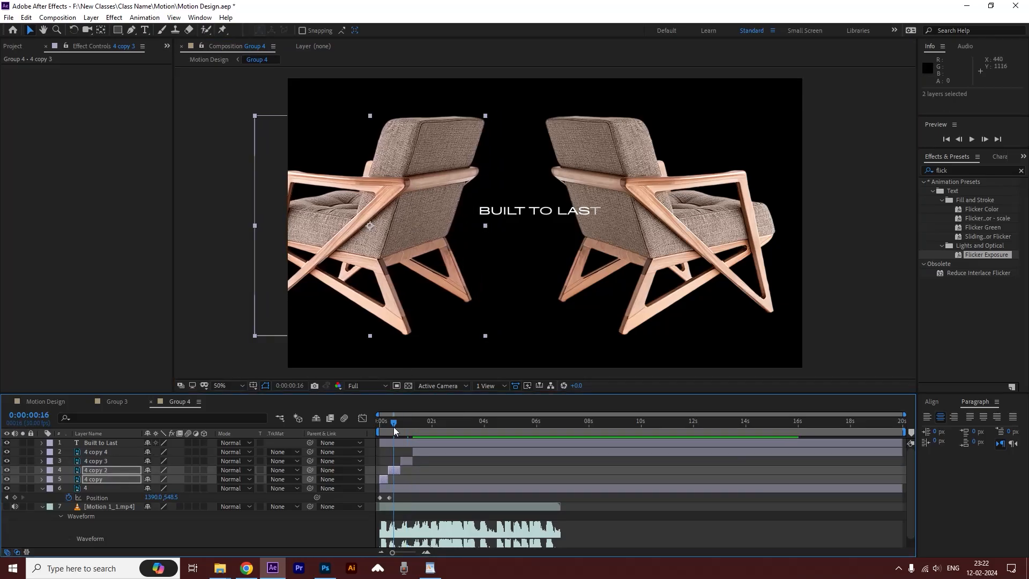
{"action": "left_click_drag", "start_coordinate": [390, 191], "coordinate": [308, 199]}
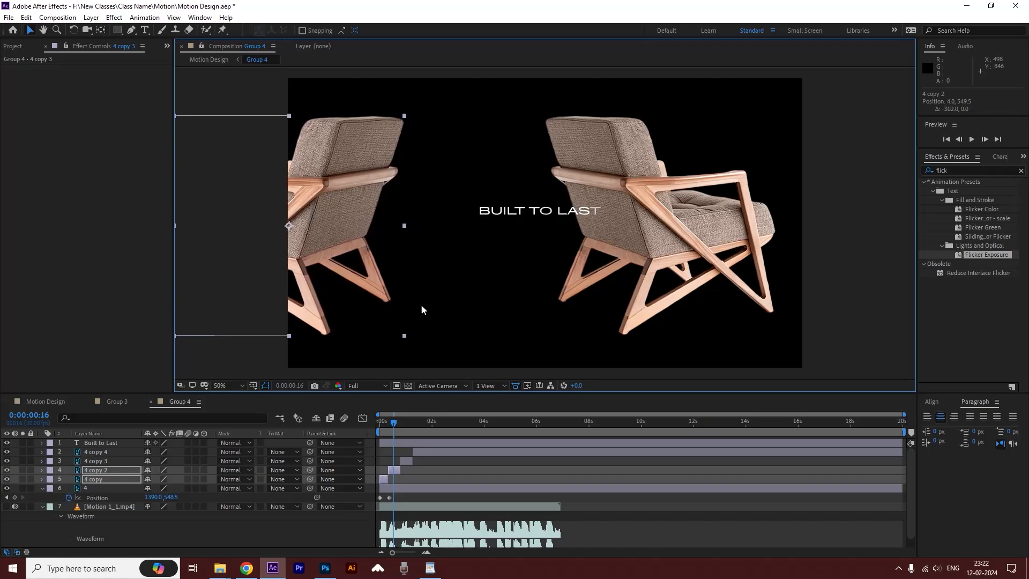
{"action": "left_click", "coordinate": [391, 471], "text": "ctrl"}
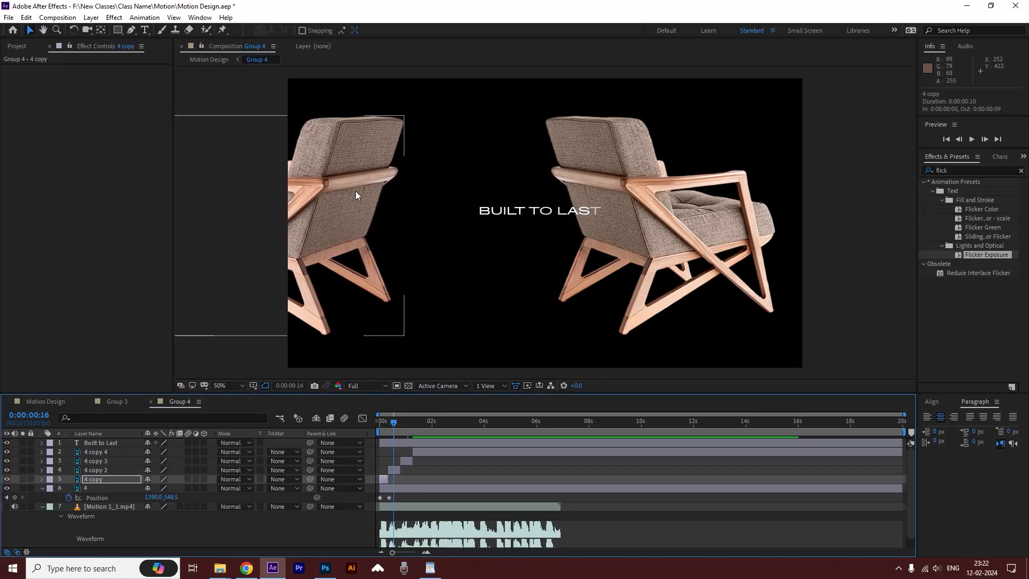
{"action": "left_click_drag", "start_coordinate": [356, 195], "coordinate": [286, 196]}
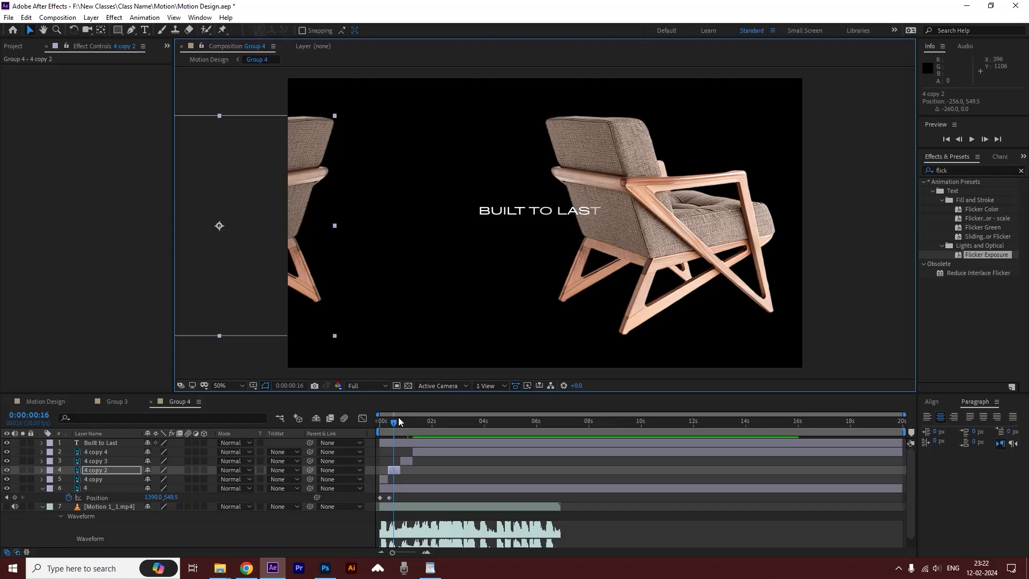
- Preview the stepped chair motion, delay the Built to Last layer to start at about 0:00:00:25, and save the project
{"action": "key", "text": "space"}
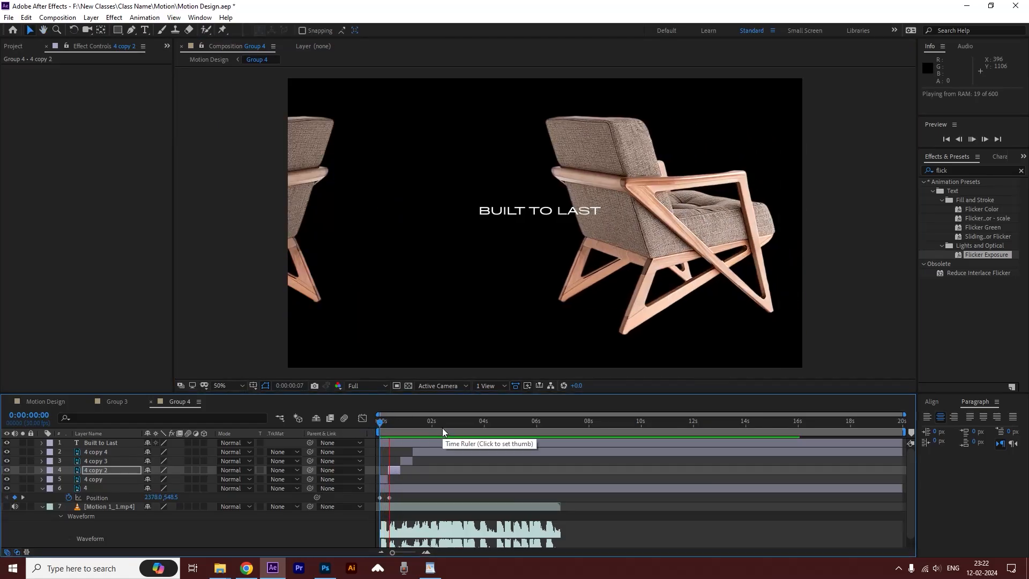
{"action": "key", "text": "space"}
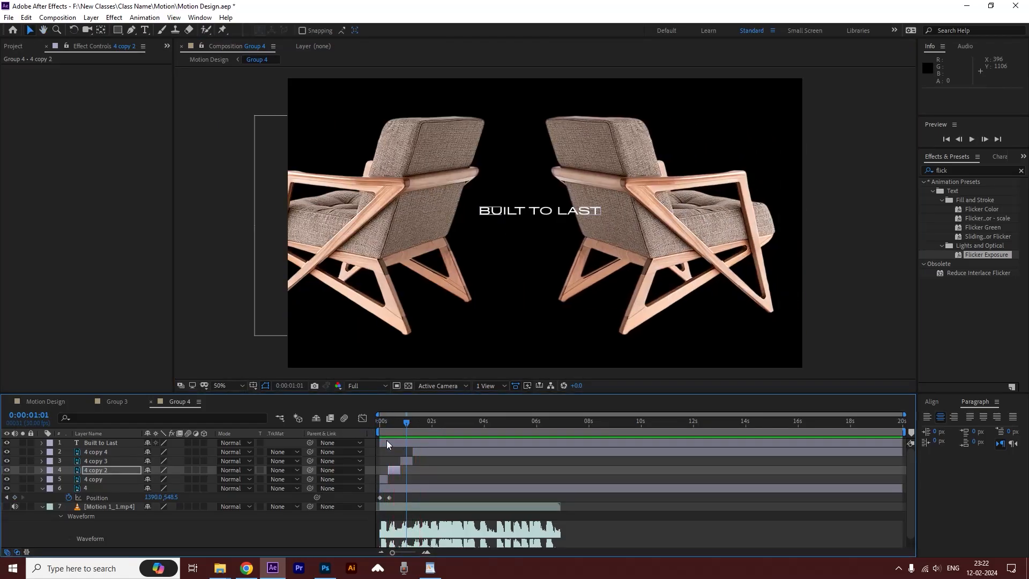
{"action": "left_click_drag", "start_coordinate": [387, 440], "coordinate": [414, 445]}
{"action": "key", "text": "ctrl+s"}
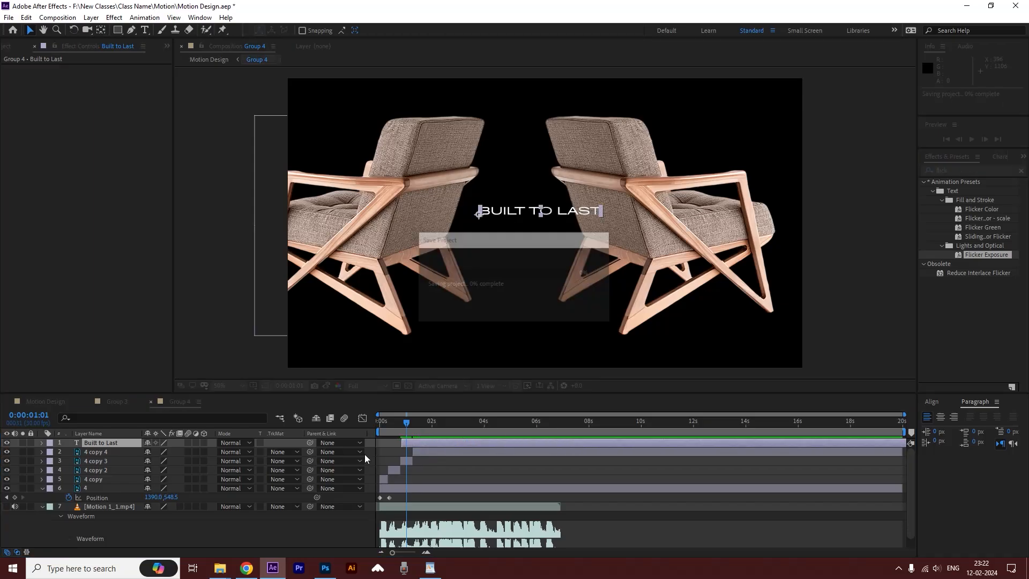
- Play the Motion Design composition from 0:00:01:29 to review the Group 4 scene in context
{"action": "left_click", "coordinate": [47, 401]}
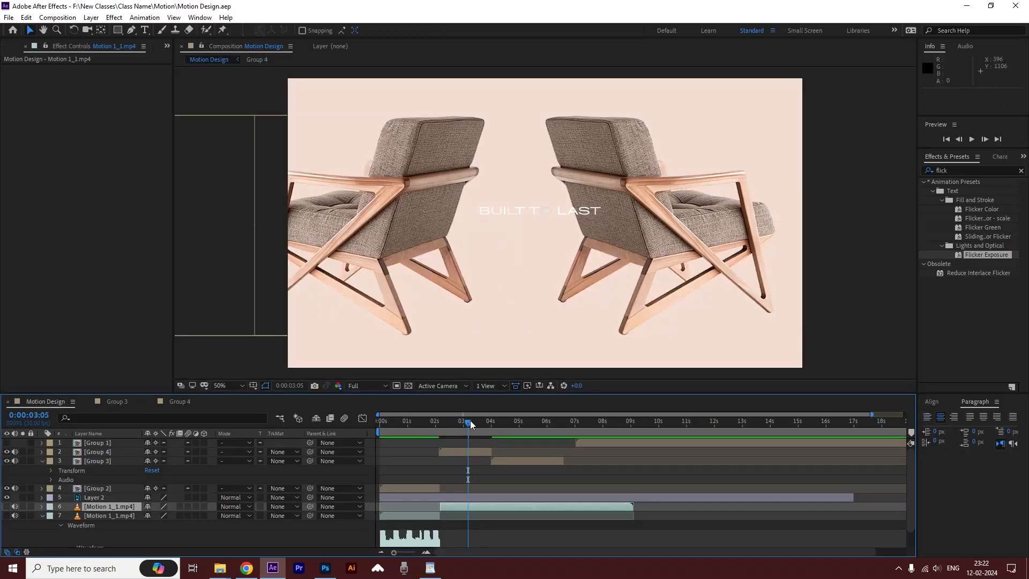
{"action": "left_click_drag", "start_coordinate": [470, 423], "coordinate": [435, 426]}
{"action": "key", "text": "space"}
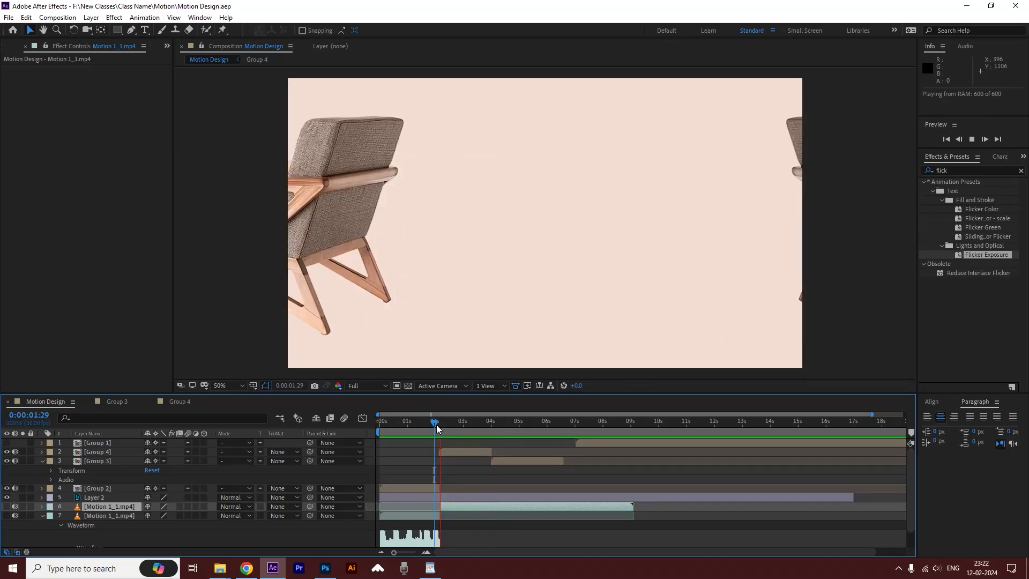
{"action": "key", "text": "space"}
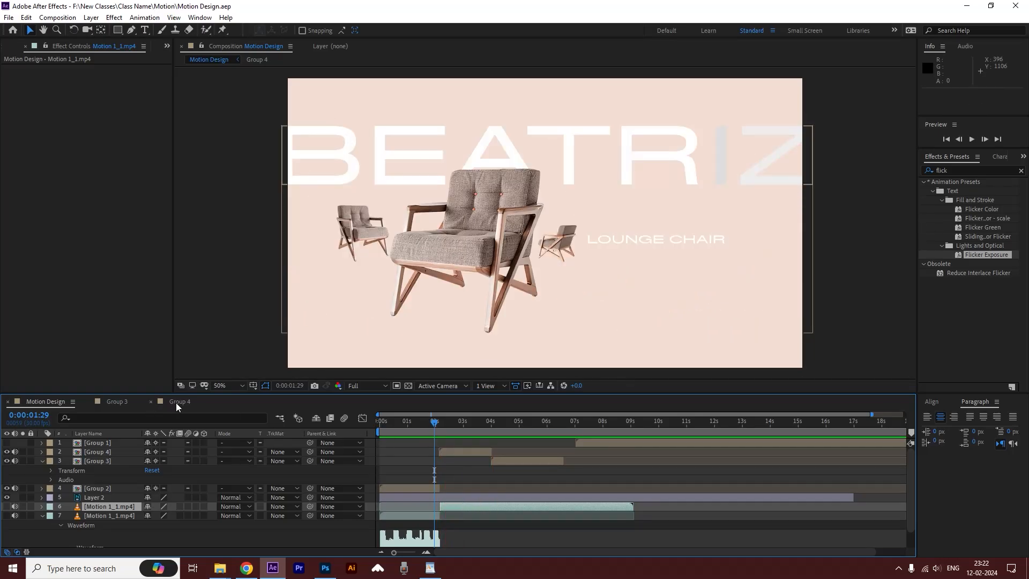
- Look at the start of the Group 3 composition and return to Group 4
{"action": "left_click", "coordinate": [177, 403]}
{"action": "left_click", "coordinate": [114, 401]}
{"action": "left_click", "coordinate": [389, 422]}
{"action": "left_click", "coordinate": [180, 402]}
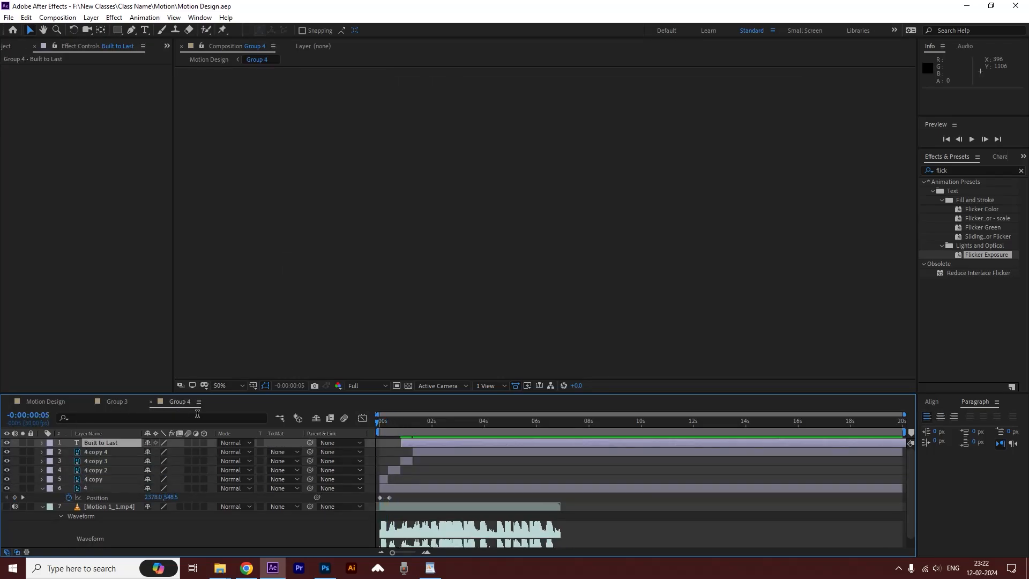
- Swap the timing of the 4 copy and 4 copy 2 segments so 4 copy 2 plays first, preview the motion, and save
{"action": "mouse_move", "coordinate": [394, 422]}
{"action": "left_mouse_down"}
{"action": "mouse_move", "coordinate": [366, 426]}
{"action": "mouse_move", "coordinate": [392, 434]}
{"action": "left_mouse_up"}
{"action": "mouse_move", "coordinate": [384, 478]}
{"action": "left_mouse_down"}
{"action": "mouse_move", "coordinate": [395, 481]}
{"action": "mouse_move", "coordinate": [382, 469]}
{"action": "left_mouse_up"}
{"action": "key", "text": "space"}
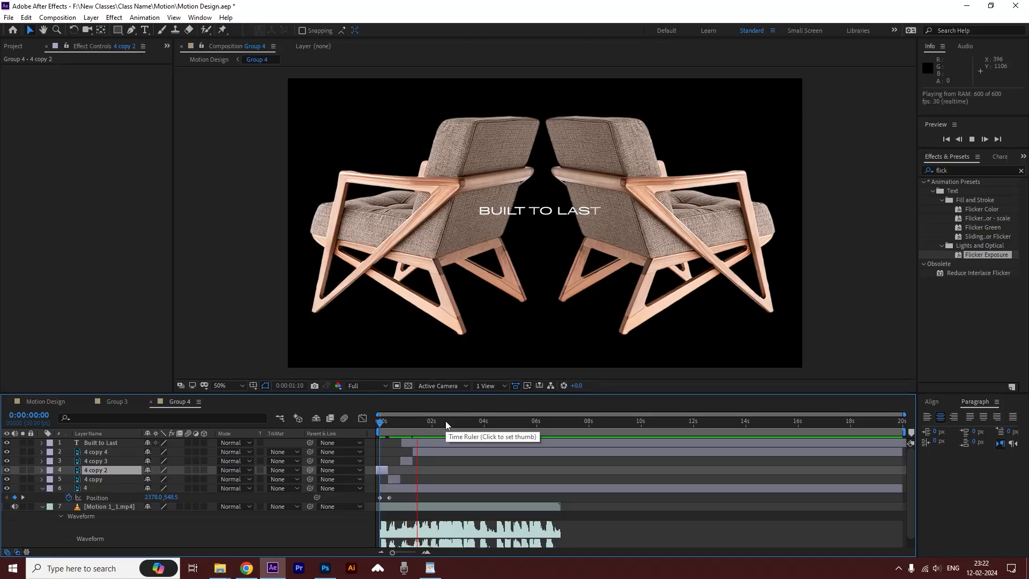
{"action": "left_click", "coordinate": [403, 425]}
{"action": "key", "text": "ctrl+s"}
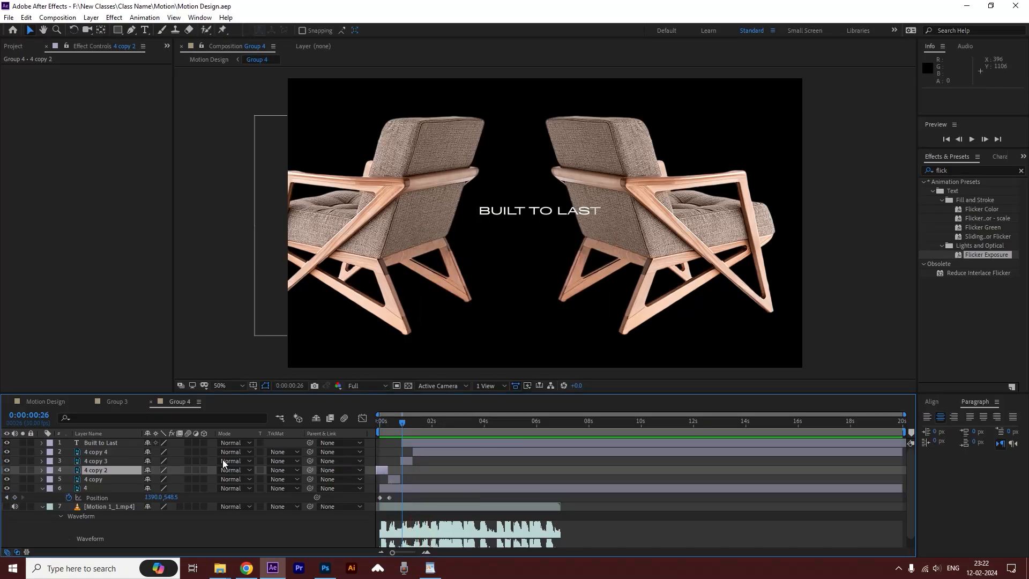
- Move the 4 copy 2 layer below 4 copy in the stack, scrub through the chair motion, and save the project
{"action": "left_click_drag", "start_coordinate": [89, 467], "coordinate": [92, 483]}
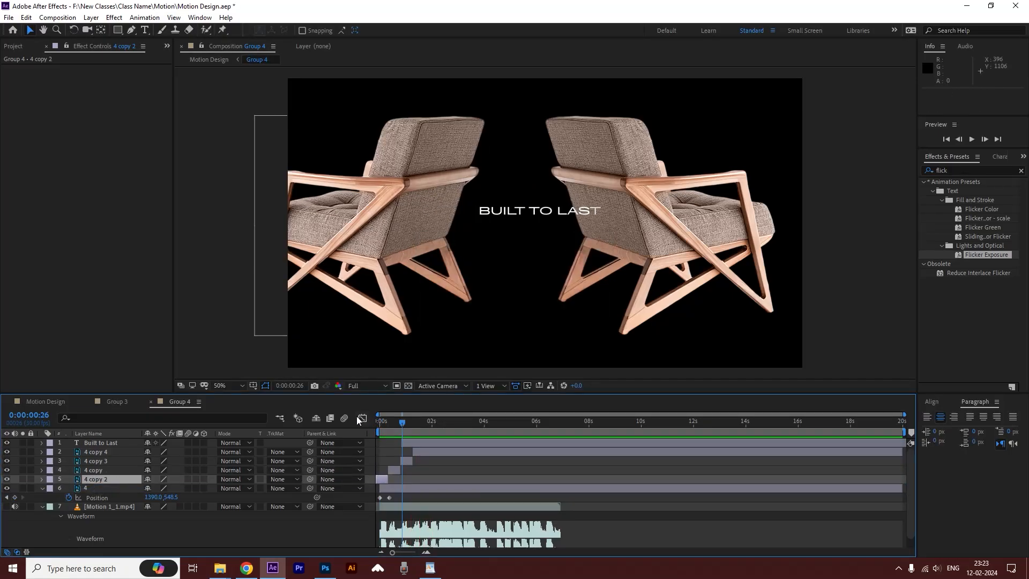
{"action": "left_click", "coordinate": [385, 427]}
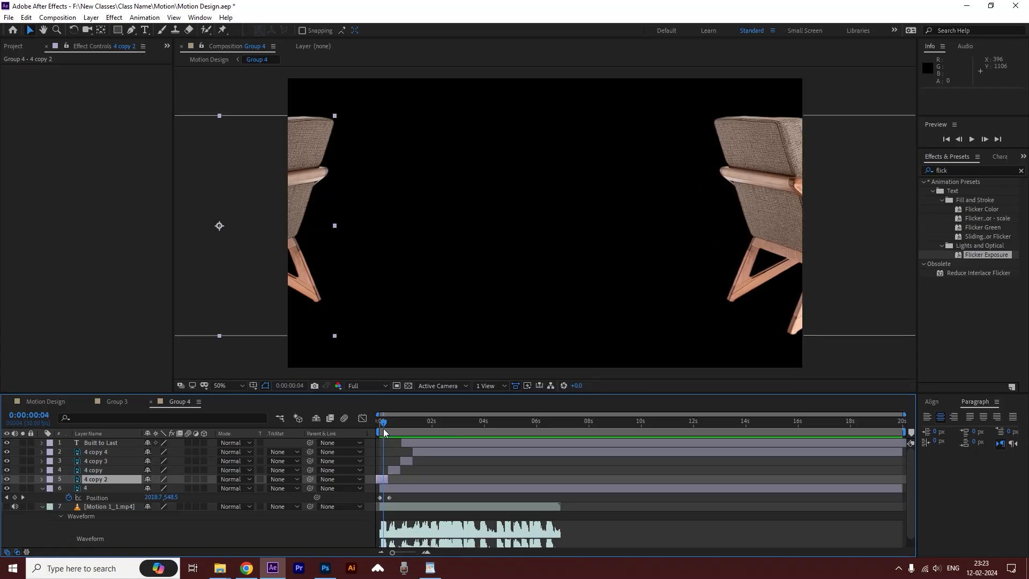
{"action": "left_click_drag", "start_coordinate": [387, 426], "coordinate": [429, 427]}
{"action": "key", "text": "ctrl+s"}
- Play the Motion Design composition from 0:00:01:27 and again near 0:00:03:29 to review the Group 4 to Group 3 transition
{"action": "left_click", "coordinate": [52, 401]}
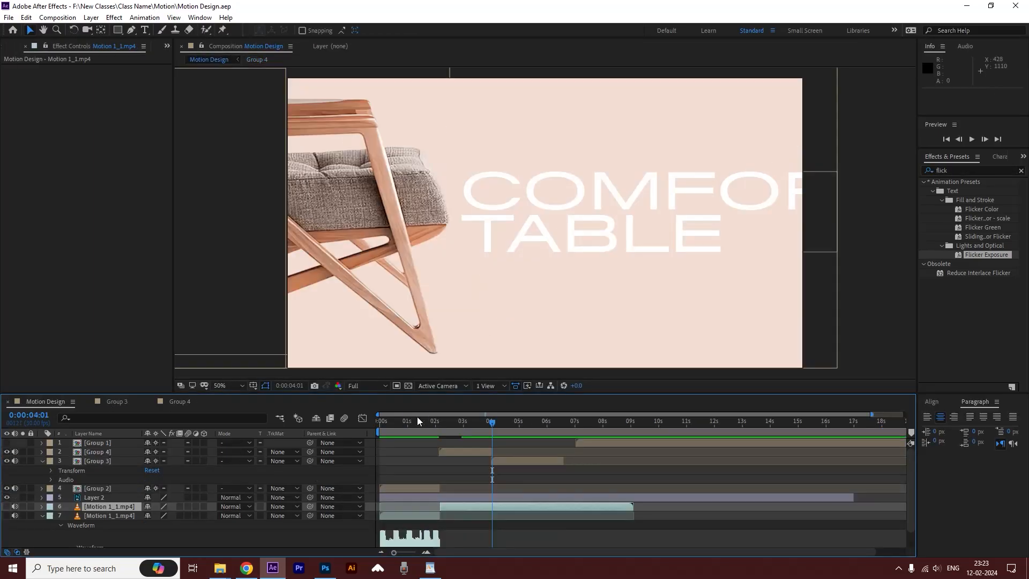
{"action": "left_click_drag", "start_coordinate": [494, 425], "coordinate": [436, 427]}
{"action": "key", "text": "space"}
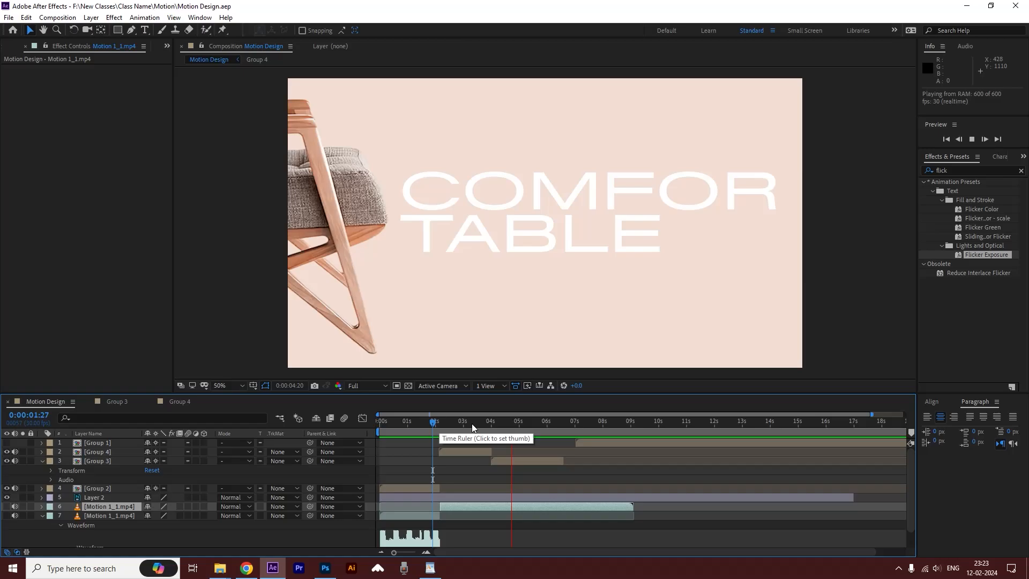
{"action": "left_click_drag", "start_coordinate": [431, 425], "coordinate": [489, 420]}
{"action": "key", "text": "space"}
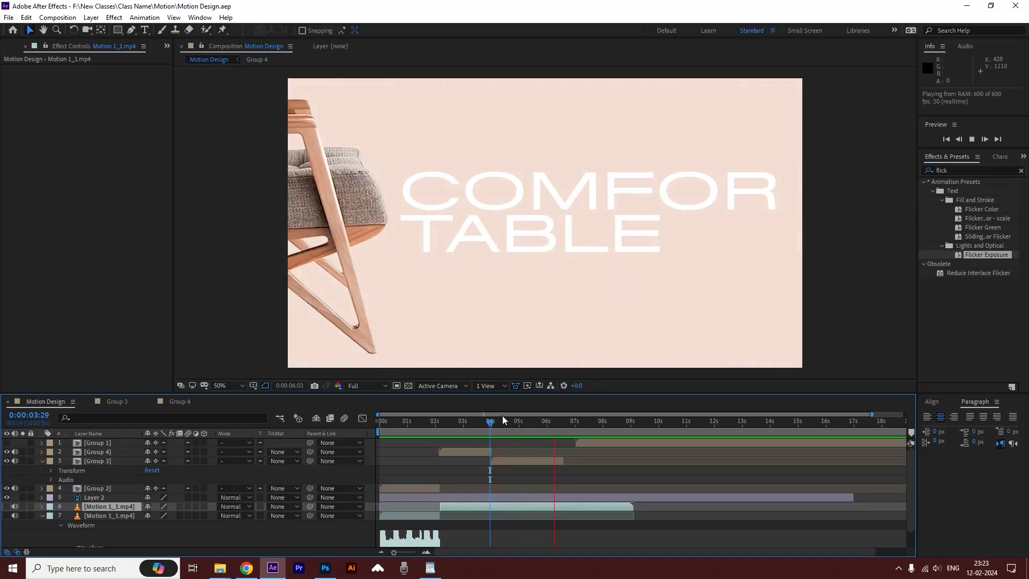
{"action": "double_click", "coordinate": [117, 452]}
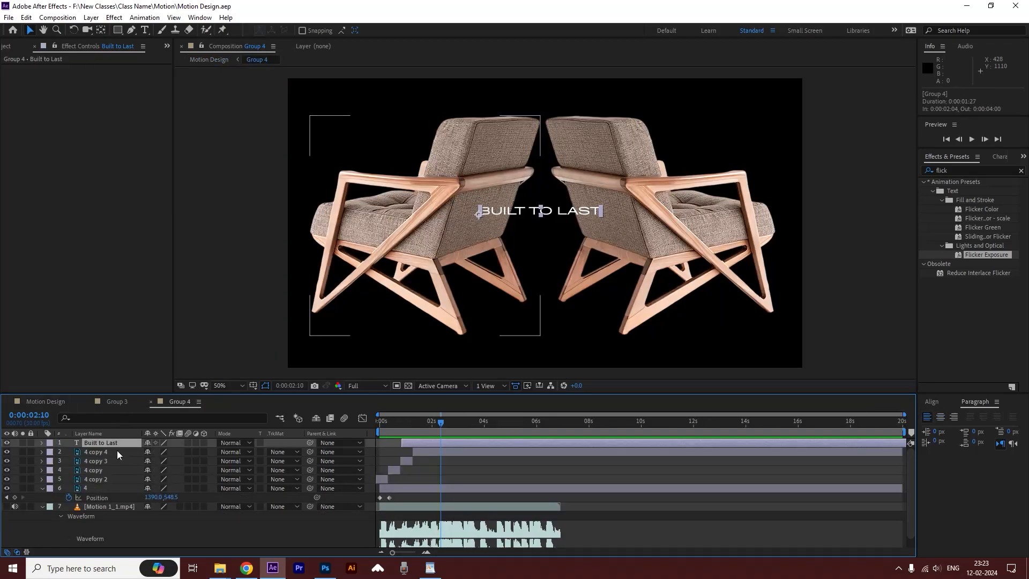
{"action": "left_click", "coordinate": [48, 400]}
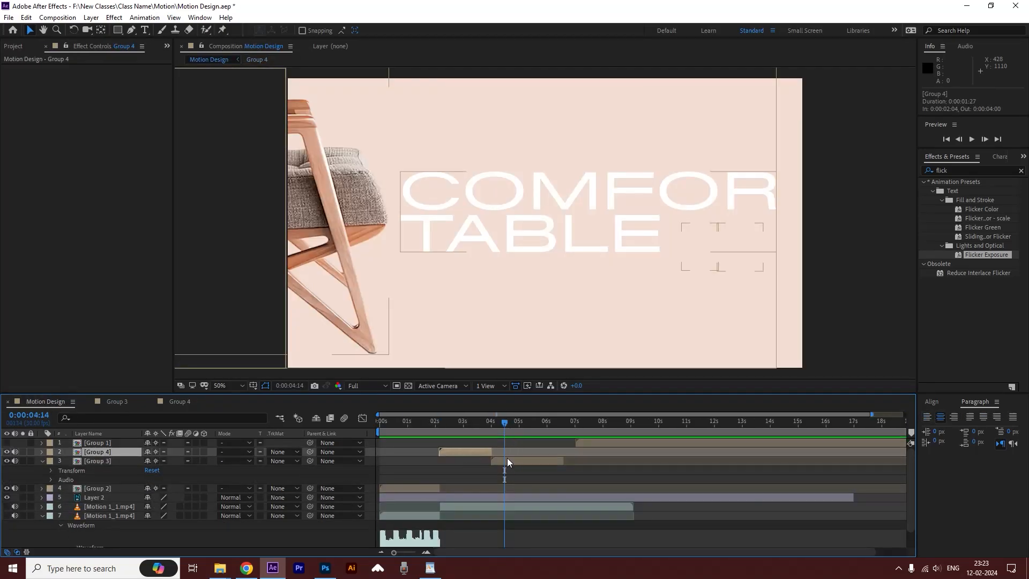
{"action": "left_click_drag", "start_coordinate": [505, 426], "coordinate": [489, 426]}
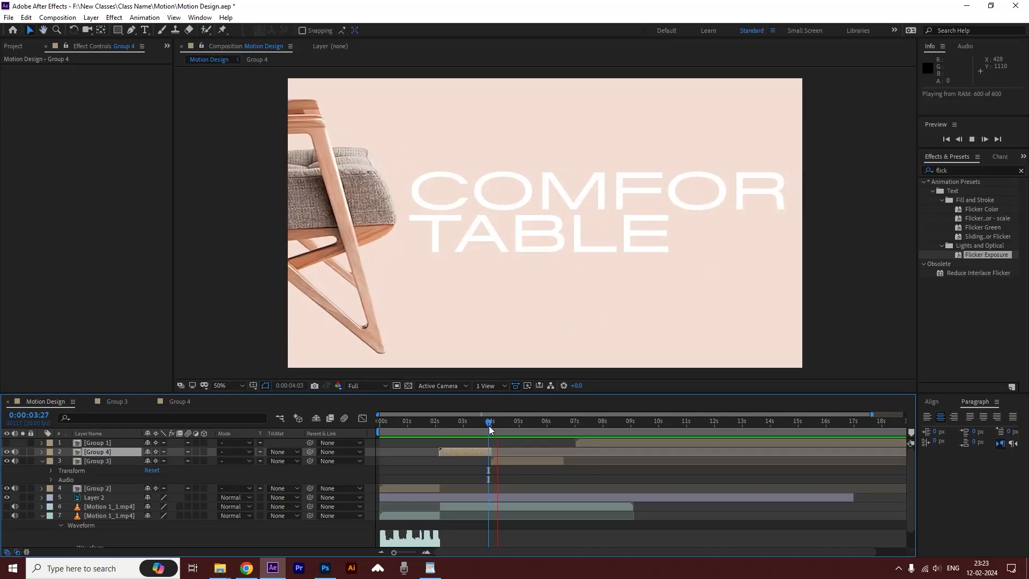
- Open the Group 3 composition, preview its Comfortable scene from the start, and save the project
{"action": "double_click", "coordinate": [504, 462]}
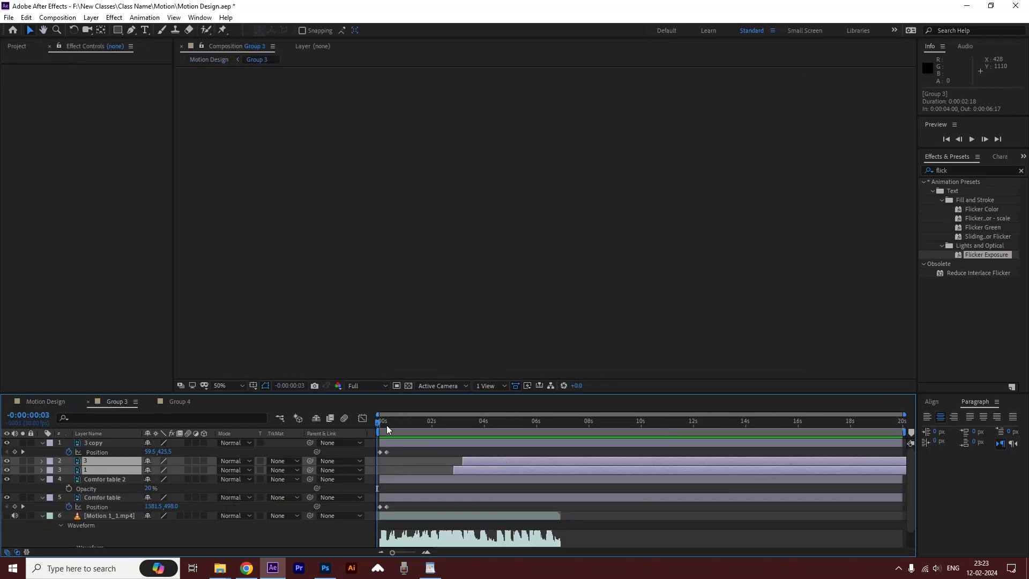
{"action": "key", "text": "space"}
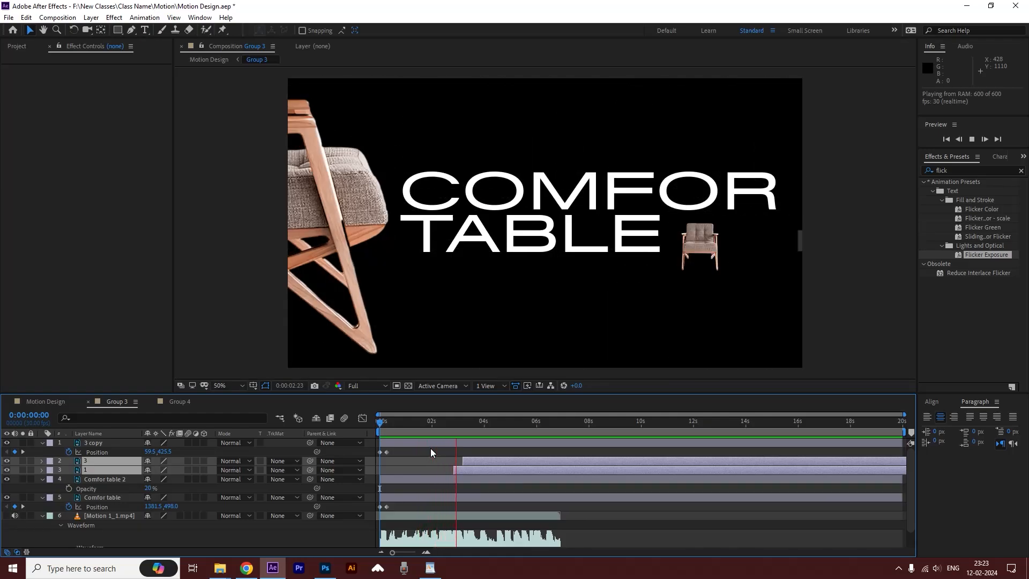
{"action": "key", "text": "space"}
{"action": "key", "text": "ctrl+s"}
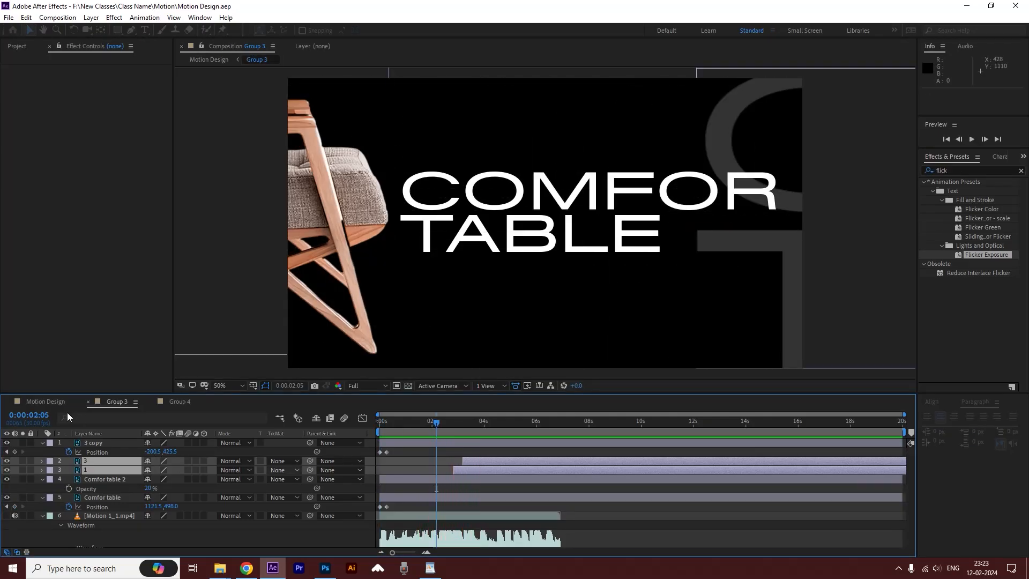
- Return to the Motion Design composition and play from 0:00:03:25 to find where the Group 3 music begins
{"action": "left_click", "coordinate": [50, 401]}
{"action": "double_click", "coordinate": [503, 461]}
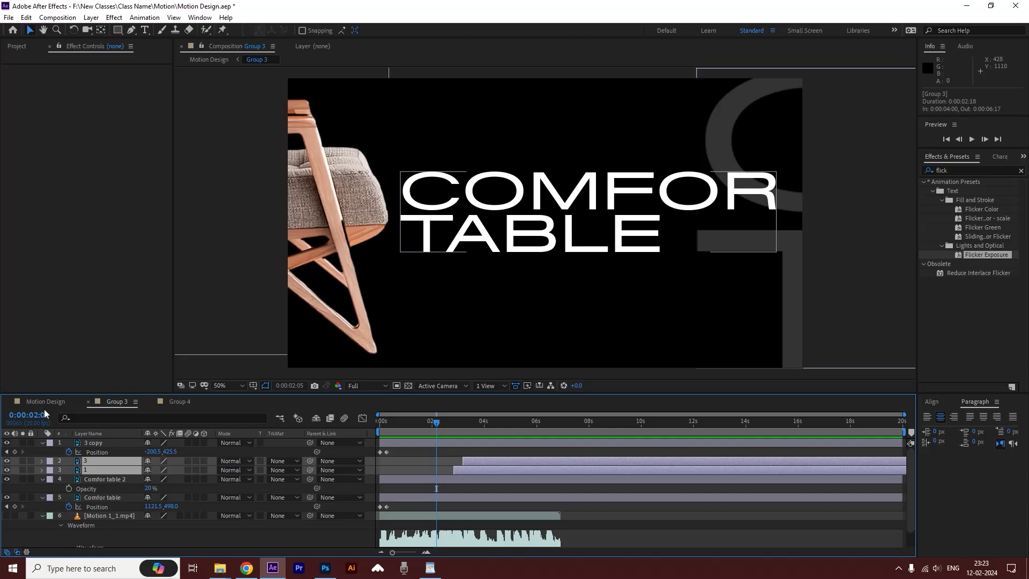
{"action": "left_click", "coordinate": [37, 402]}
{"action": "left_click", "coordinate": [486, 426]}
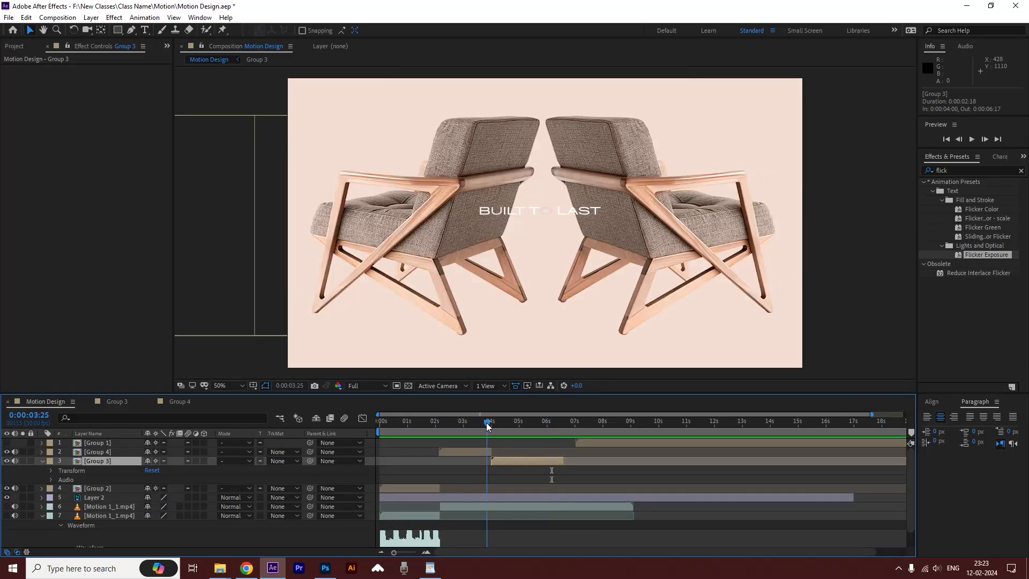
{"action": "key", "text": "space"}
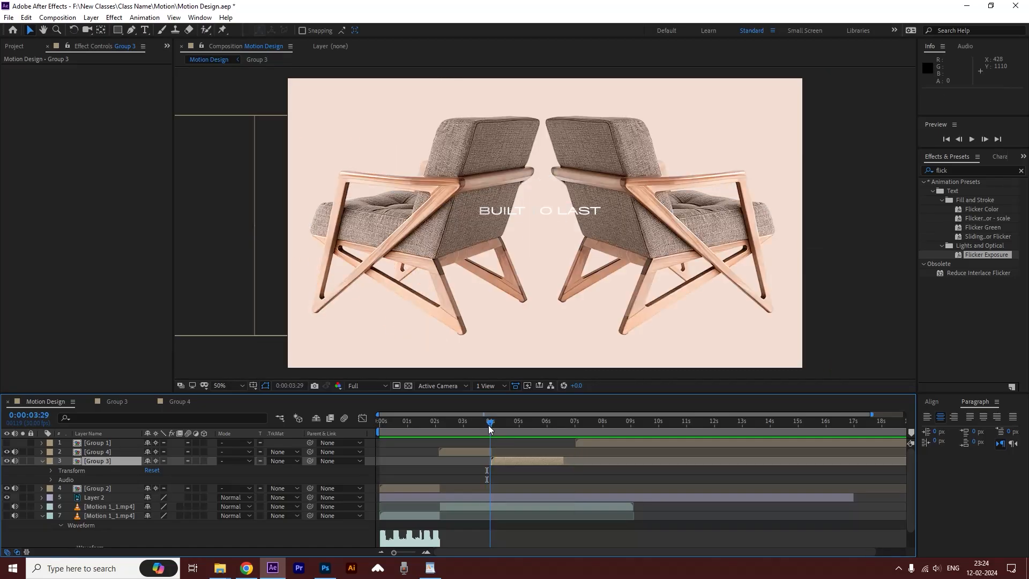
- Split the second Motion 1_1.mp4 music layer at 0:00:04:00 and copy the part after the split
{"action": "left_click", "coordinate": [491, 422]}
{"action": "left_click", "coordinate": [505, 507]}
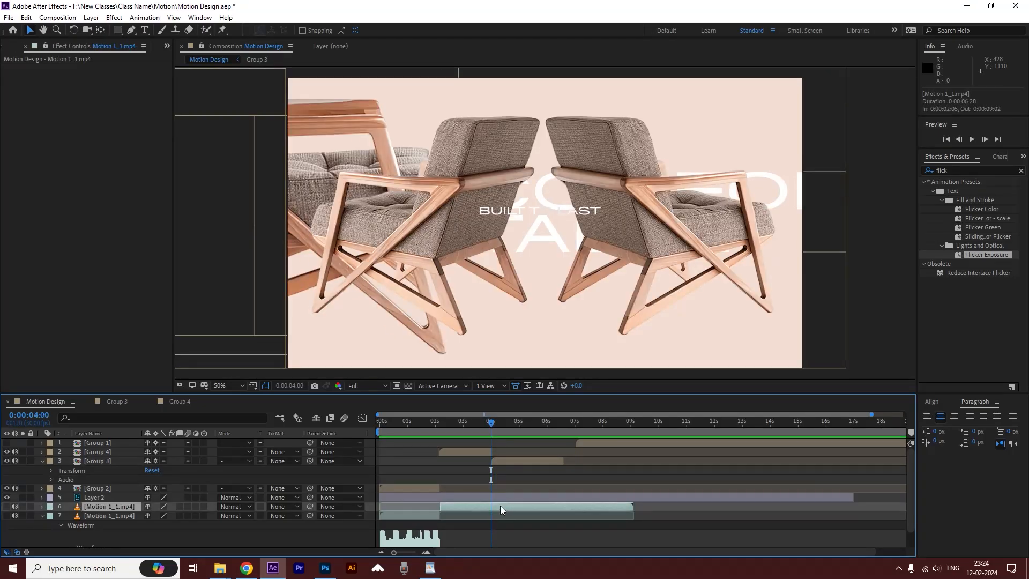
{"action": "key", "text": "ctrl+shift+d"}
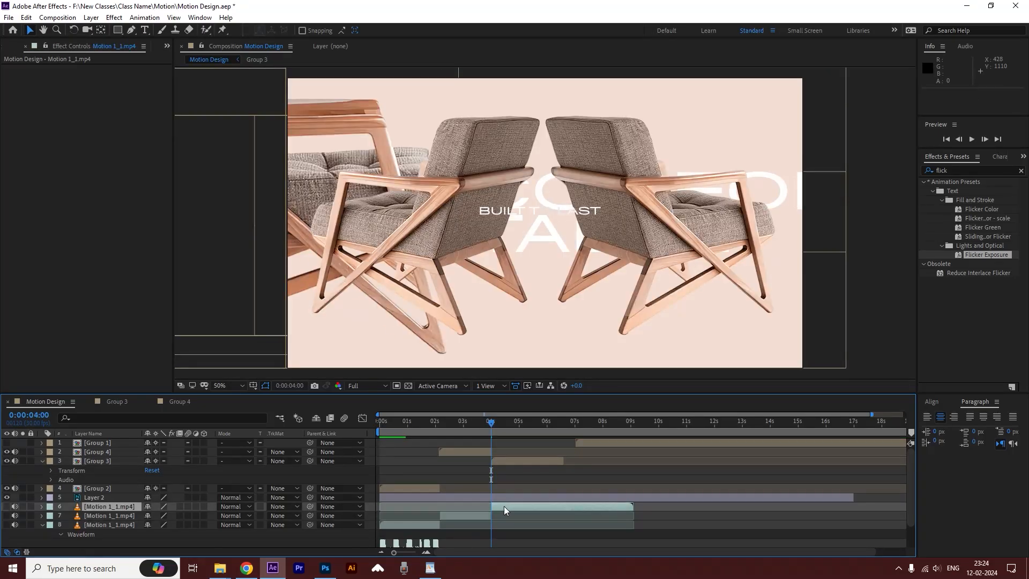
{"action": "key", "text": "ctrl+c"}
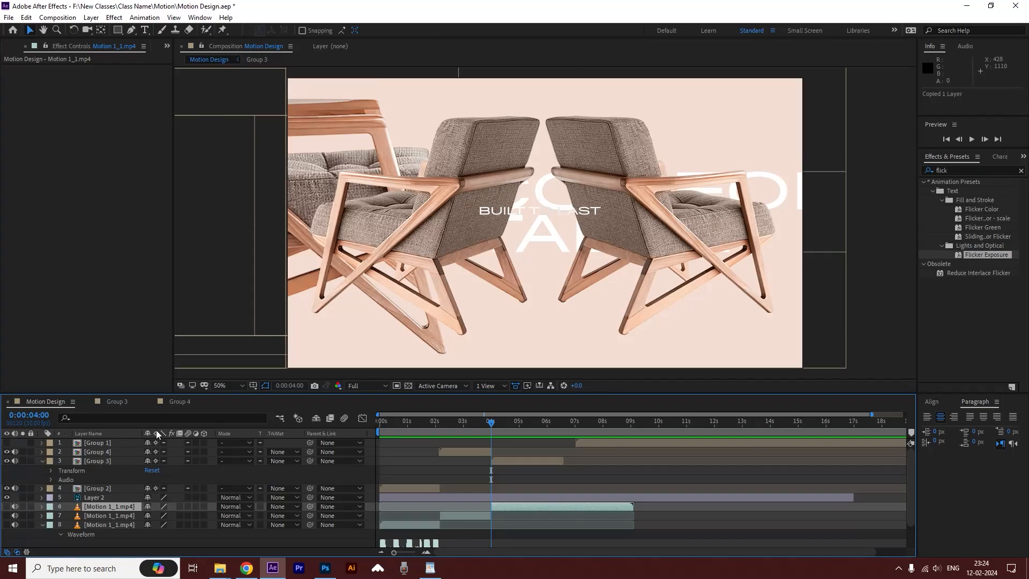
- Close the Group 4 composition, paste the copied music layer into Group 3, and align its start to 0:00:00:00
{"action": "left_click", "coordinate": [176, 402]}
{"action": "left_click_drag", "start_coordinate": [429, 421], "coordinate": [301, 423]}
{"action": "left_click", "coordinate": [150, 402]}
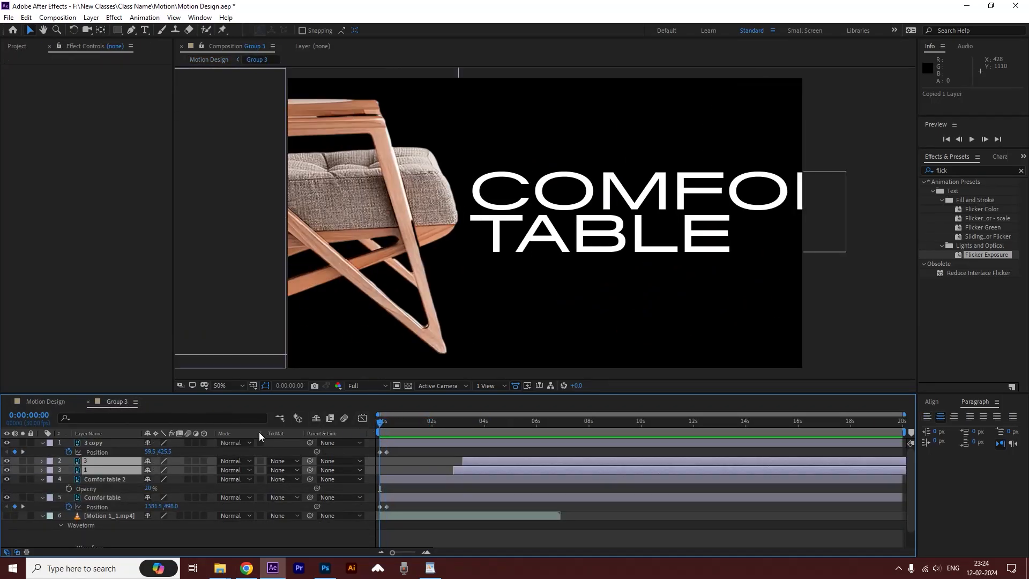
{"action": "key", "text": "ctrl+v"}
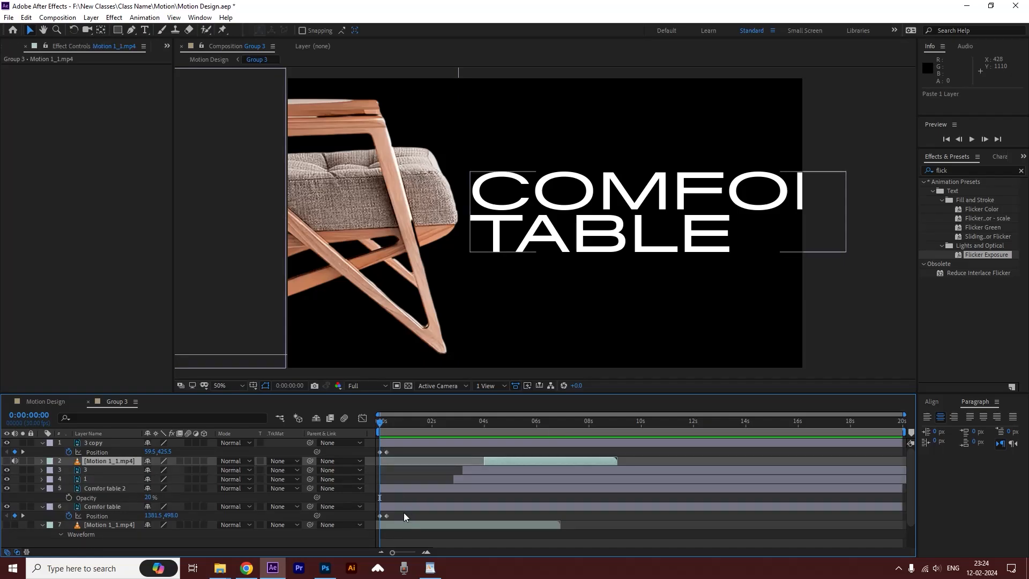
{"action": "left_click_drag", "start_coordinate": [517, 462], "coordinate": [407, 465]}
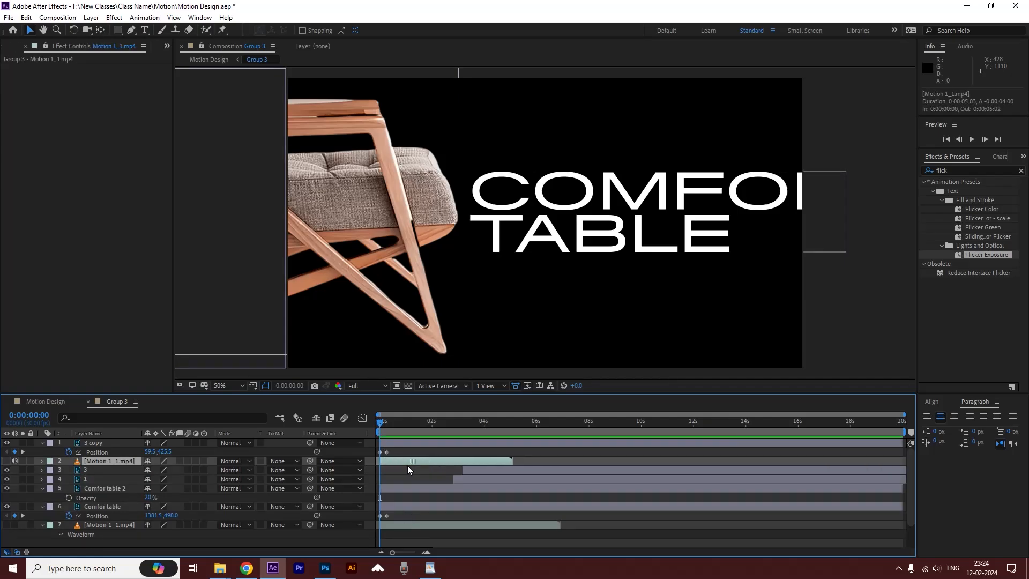
- Delete the old Motion 1_1.mp4 layer from Group 3 and move the pasted music layer to the bottom of the stack
{"action": "left_click", "coordinate": [400, 525]}
{"action": "key", "text": "Delete"}
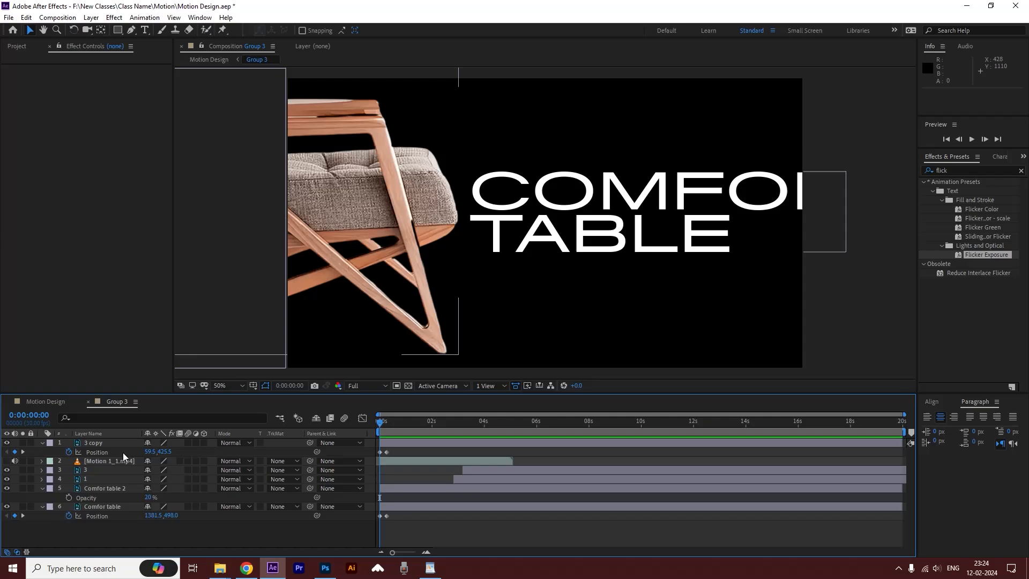
{"action": "left_click_drag", "start_coordinate": [109, 461], "coordinate": [105, 527]}
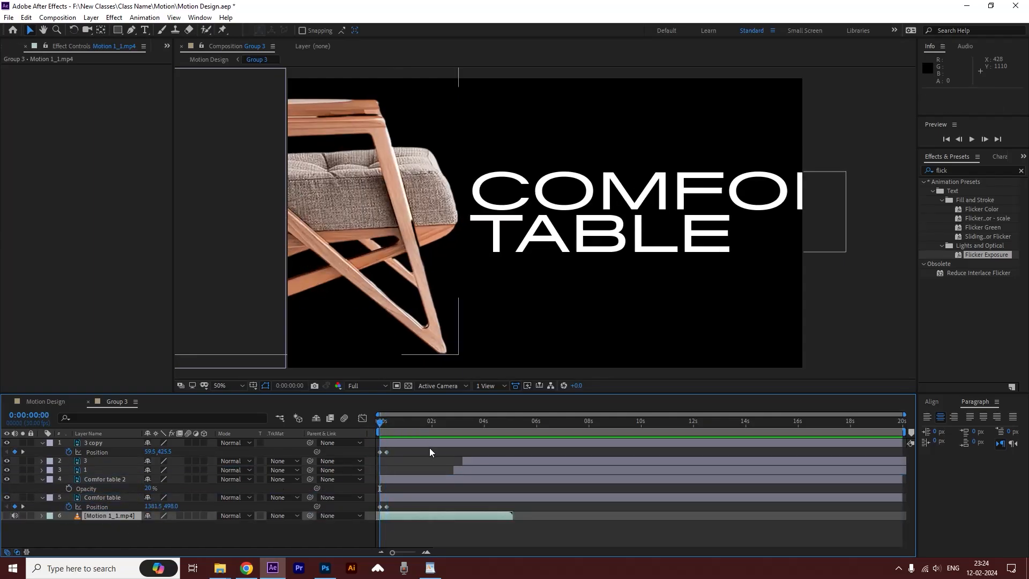
- Preview Group 3 with the new music and move the Comfor table layer's second Position keyframe to 0:00:00:12
{"action": "key", "text": "space"}
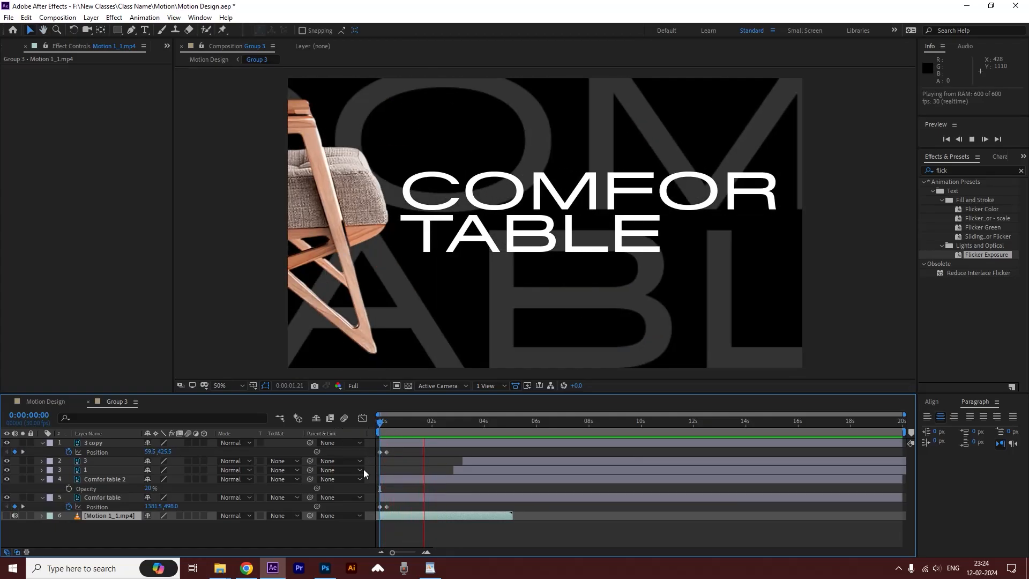
{"action": "key", "text": "space"}
{"action": "left_click_drag", "start_coordinate": [386, 506], "coordinate": [390, 507]}
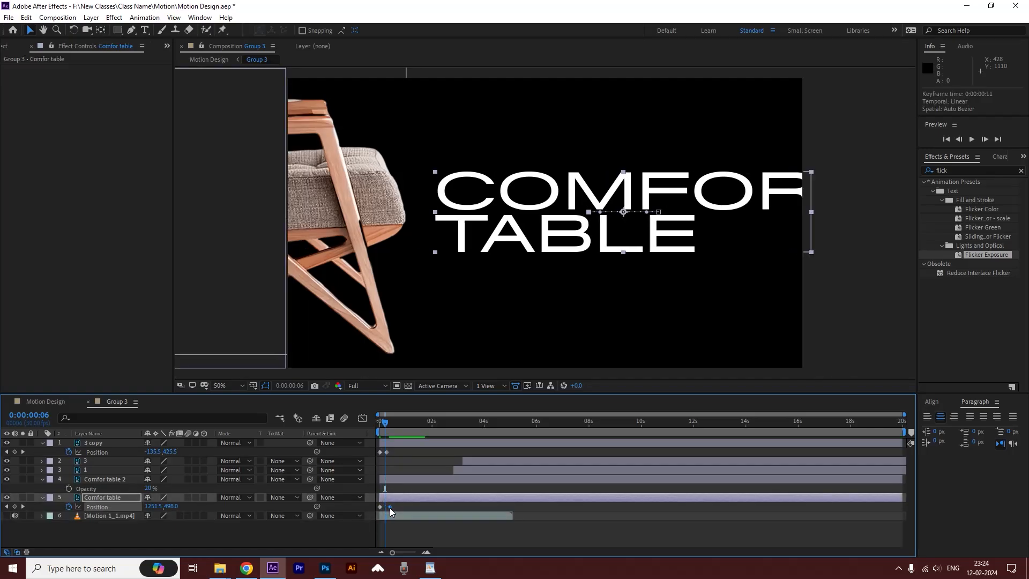
{"action": "left_click_drag", "start_coordinate": [388, 422], "coordinate": [343, 422]}
{"action": "left_click", "coordinate": [380, 506]}
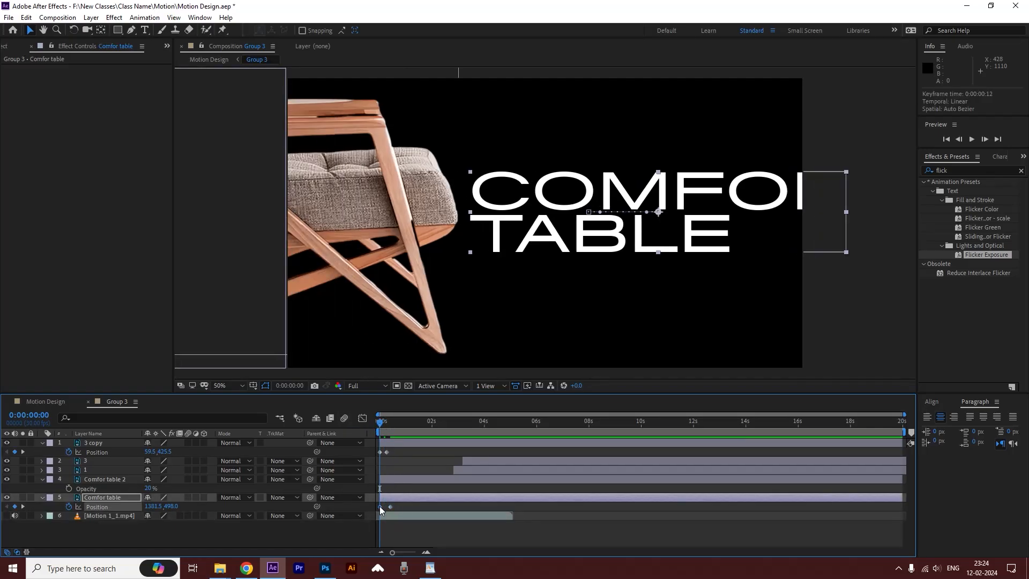
- Shift the starting positions of 3 copy to 181.5, 425.5 and Comfor table to 1503.5, 498, and preview the motion
{"action": "left_click", "coordinate": [117, 501]}
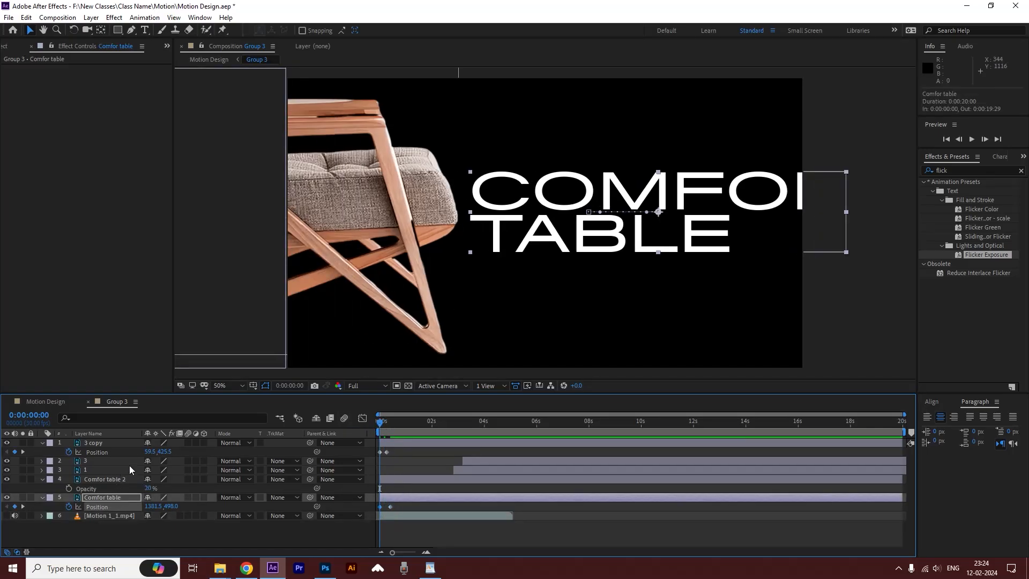
{"action": "left_click", "coordinate": [384, 185]}
{"action": "left_click_drag", "start_coordinate": [381, 193], "coordinate": [414, 195]}
{"action": "key", "text": "space"}
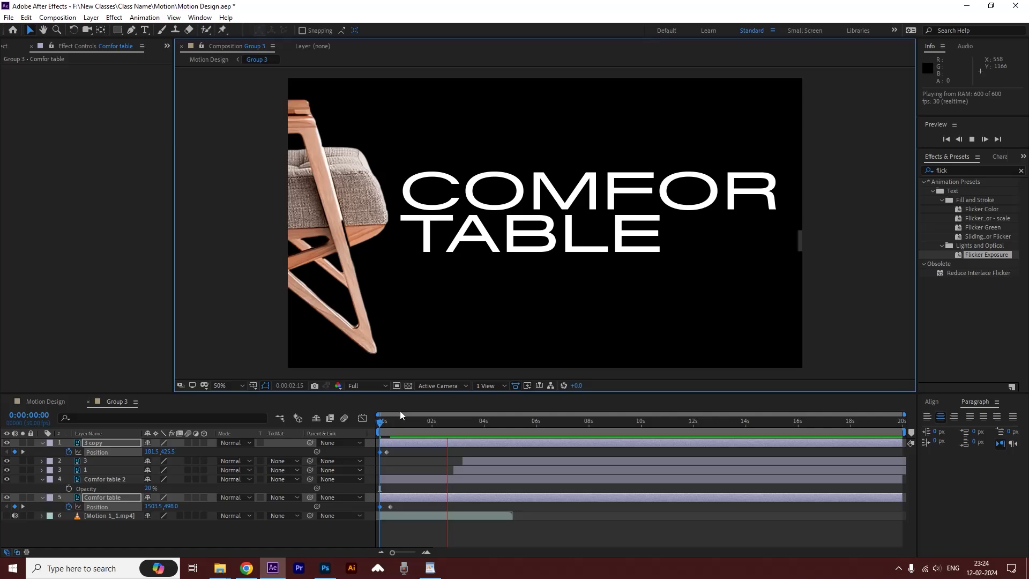
{"action": "left_click", "coordinate": [394, 426]}
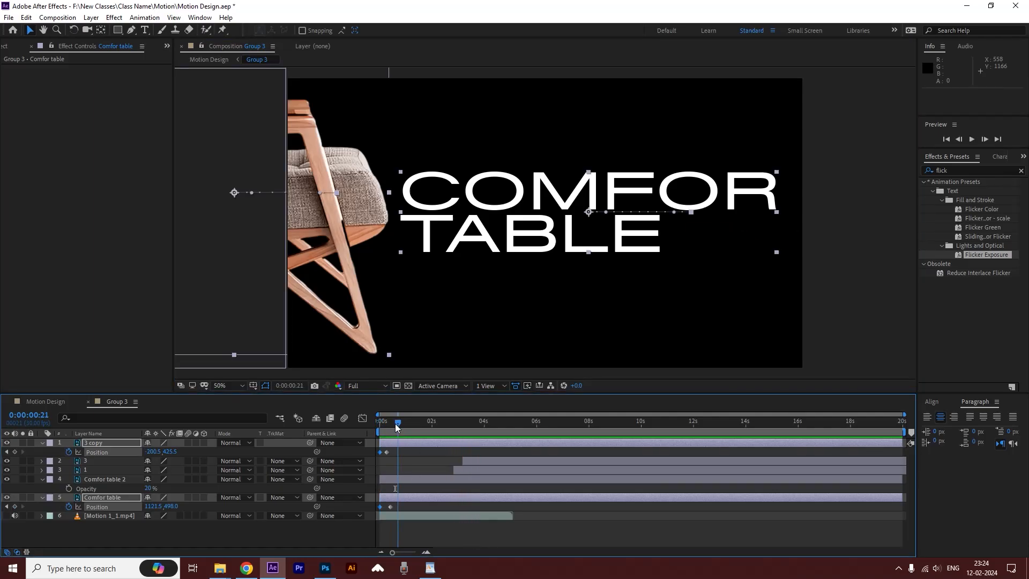
- Slide the Comfor table 2 background text layer earlier by about 0.8 seconds and preview the scene
{"action": "left_click_drag", "start_coordinate": [393, 424], "coordinate": [387, 426]}
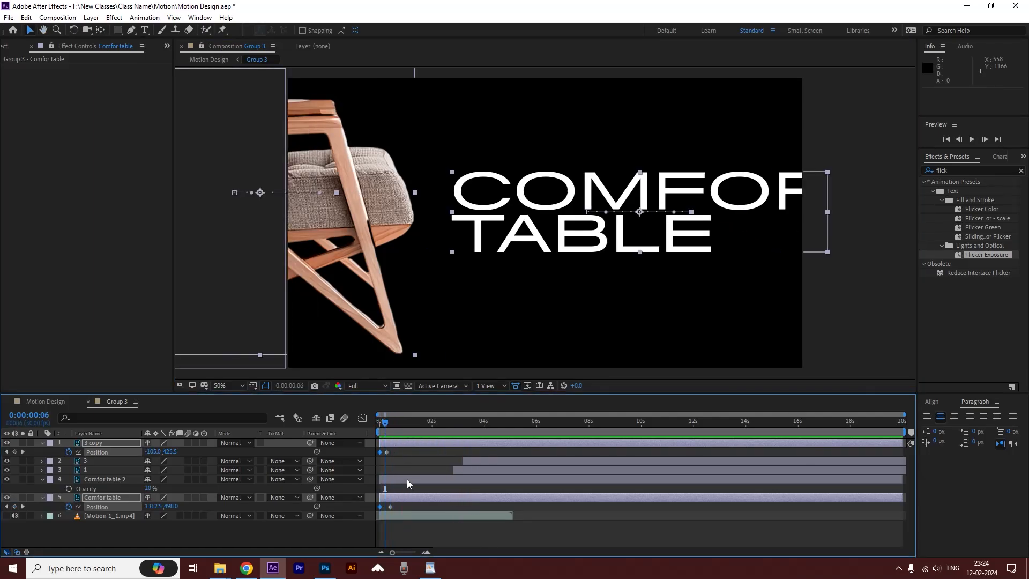
{"action": "mouse_move", "coordinate": [407, 479]}
{"action": "left_mouse_down"}
{"action": "mouse_move", "coordinate": [368, 487]}
{"action": "mouse_move", "coordinate": [387, 478]}
{"action": "left_mouse_up"}
{"action": "key", "text": "space"}
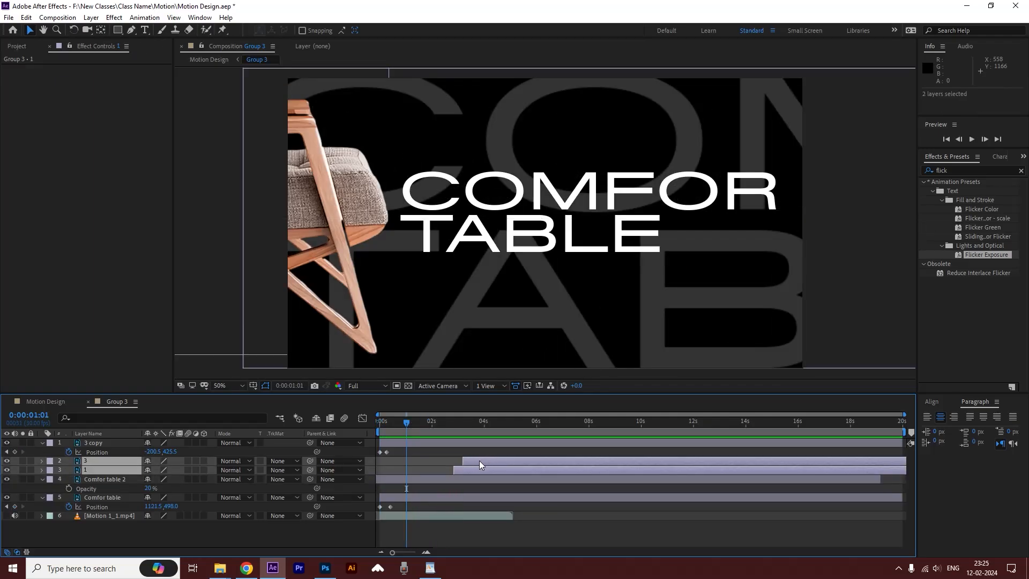
- Slide layers 1 and 3 earlier together so they start at about 0:00:01:02 and 0:00:01:12, and preview the timing
{"action": "left_click_drag", "start_coordinate": [479, 463], "coordinate": [435, 460]}
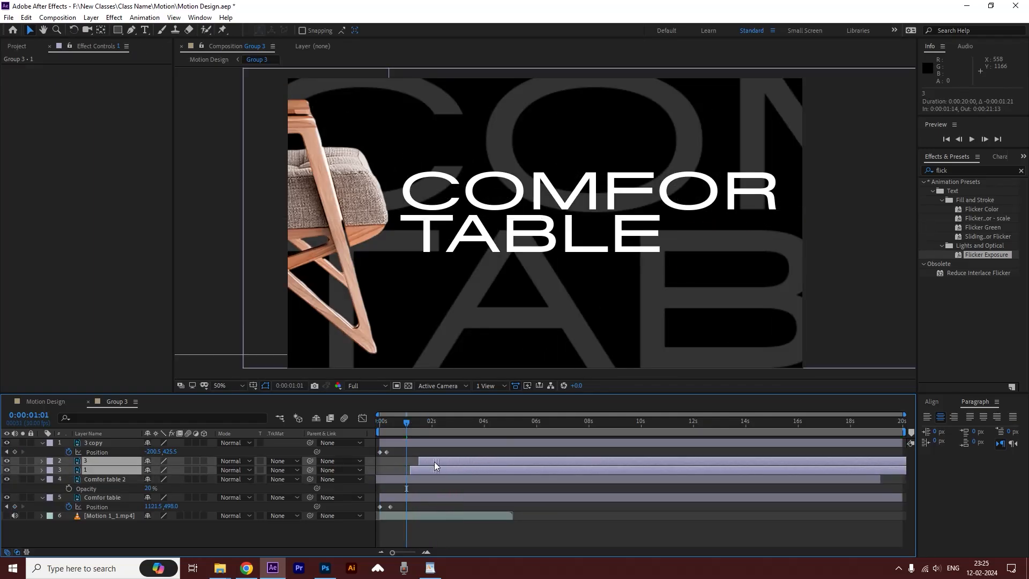
{"action": "left_click_drag", "start_coordinate": [408, 426], "coordinate": [408, 427]}
{"action": "key", "text": "space"}
- Reveal the audio waveform of the Motion 1_1.mp4 layer in Group 3 and inspect the beats around 0:00:01:00 in detail
{"action": "left_click", "coordinate": [413, 516]}
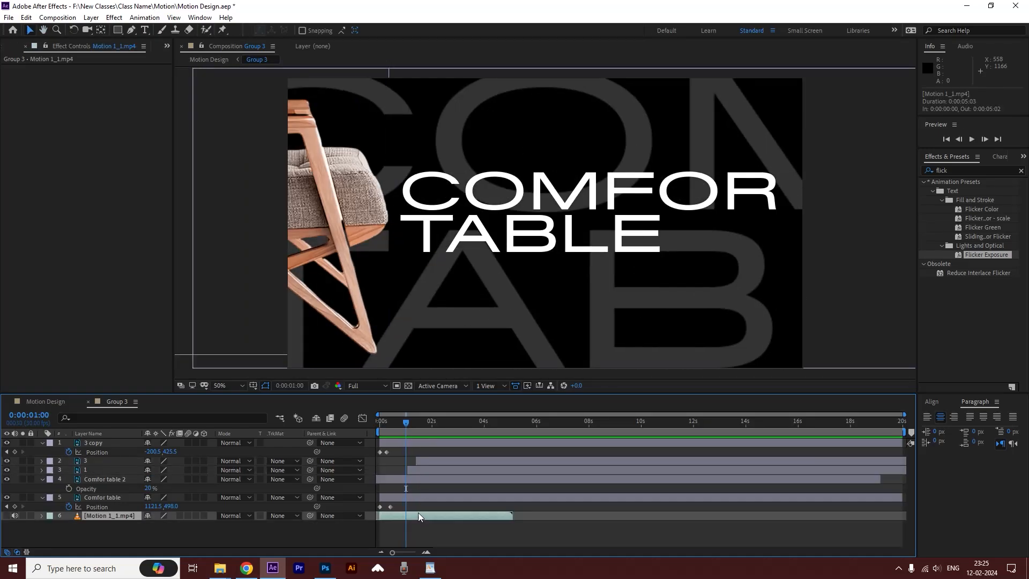
{"action": "key", "text": "l"}
{"action": "key", "text": "l"}
{"action": "scroll", "coordinate": [432, 455], "scroll_direction": "up", "scroll_amount": 5}
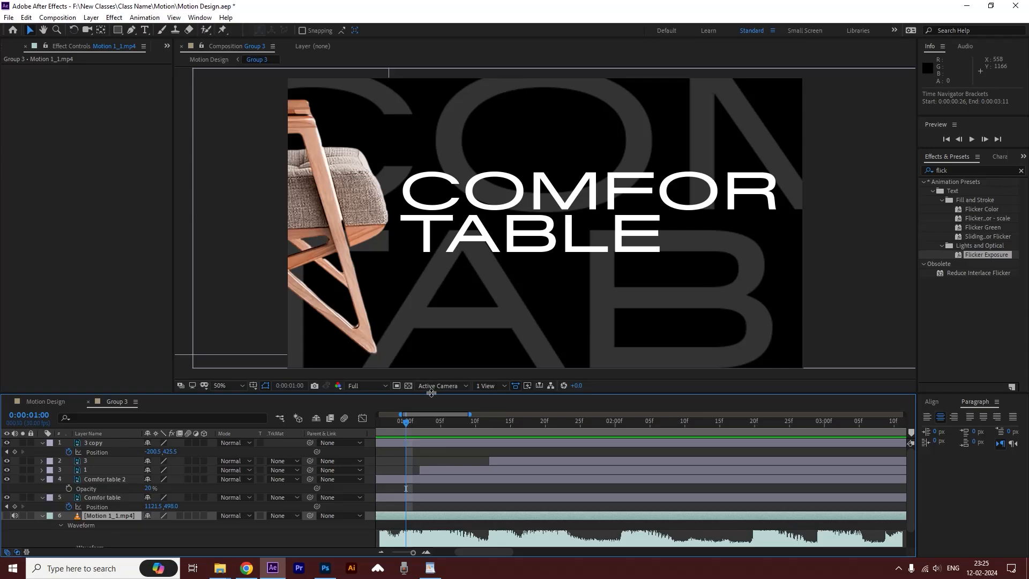
- Slide layer 3 in Group 3 earlier to start at about 0:00:01:06, preview the timing, and save the project
{"action": "left_click_drag", "start_coordinate": [431, 393], "coordinate": [419, 326]}
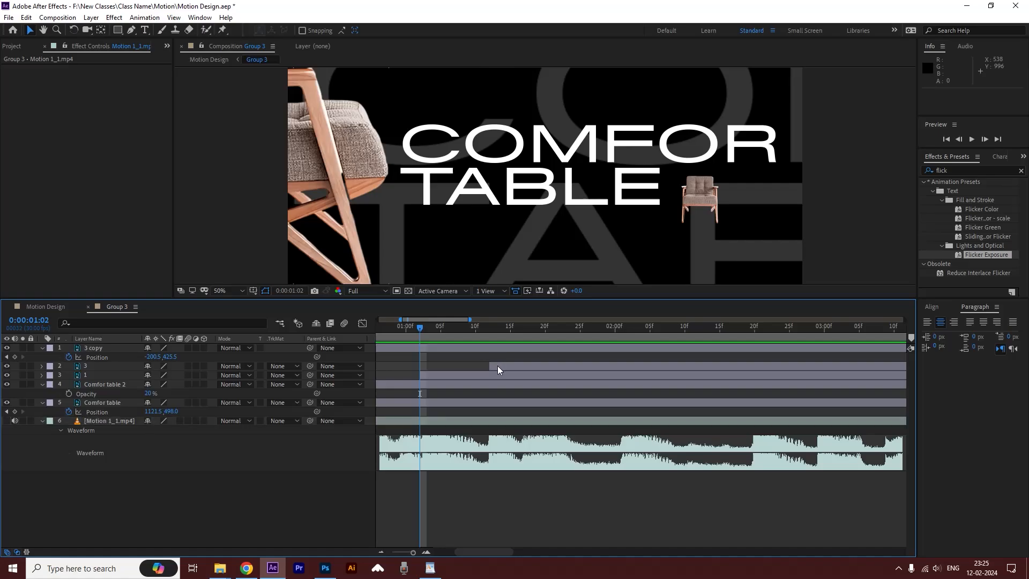
{"action": "left_click_drag", "start_coordinate": [490, 366], "coordinate": [474, 368]}
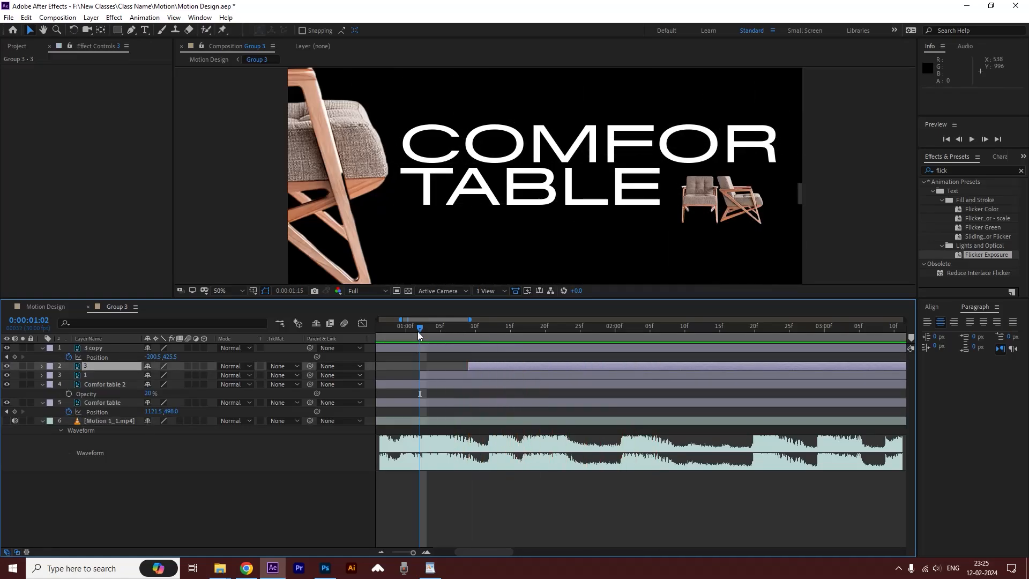
{"action": "left_click_drag", "start_coordinate": [469, 366], "coordinate": [448, 367]}
{"action": "key", "text": "space"}
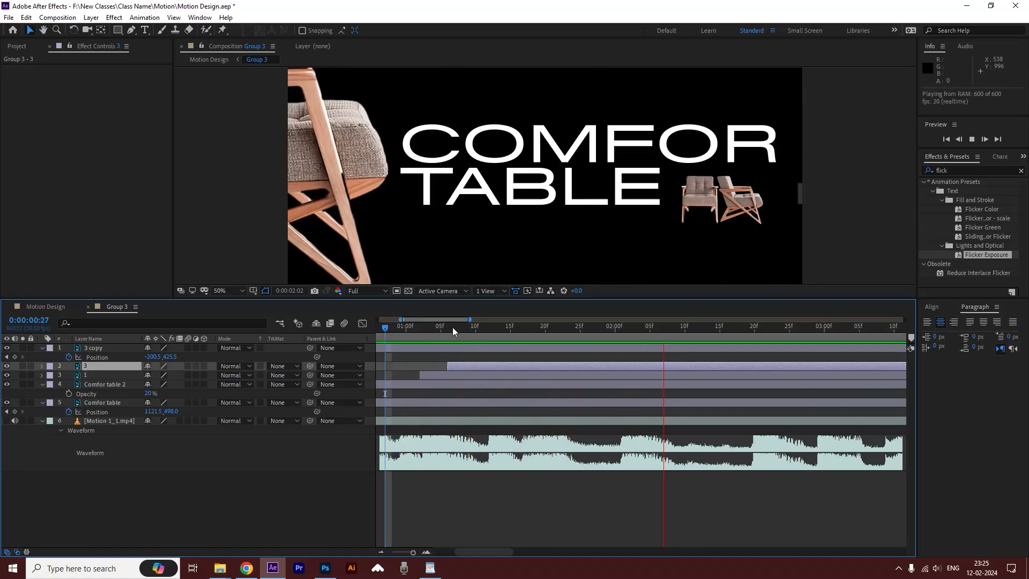
{"action": "key", "text": "space"}
{"action": "scroll", "coordinate": [452, 327], "scroll_direction": "down", "scroll_amount": 2}
{"action": "key", "text": "ctrl+s"}
- Return to the Motion Design composition and preview the transition from Group 4 into Group 3
{"action": "left_click", "coordinate": [52, 308]}
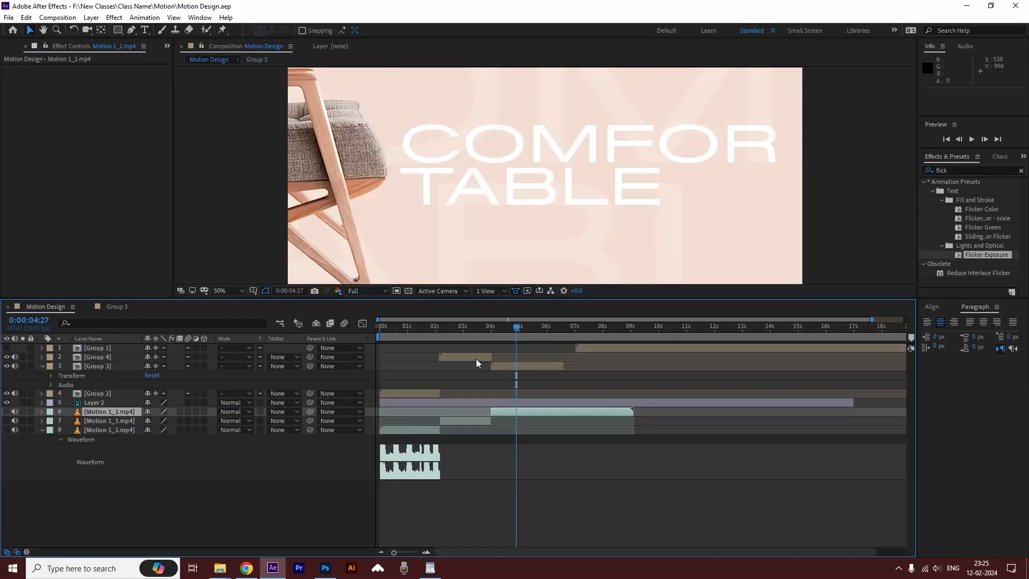
{"action": "left_click_drag", "start_coordinate": [519, 332], "coordinate": [490, 336]}
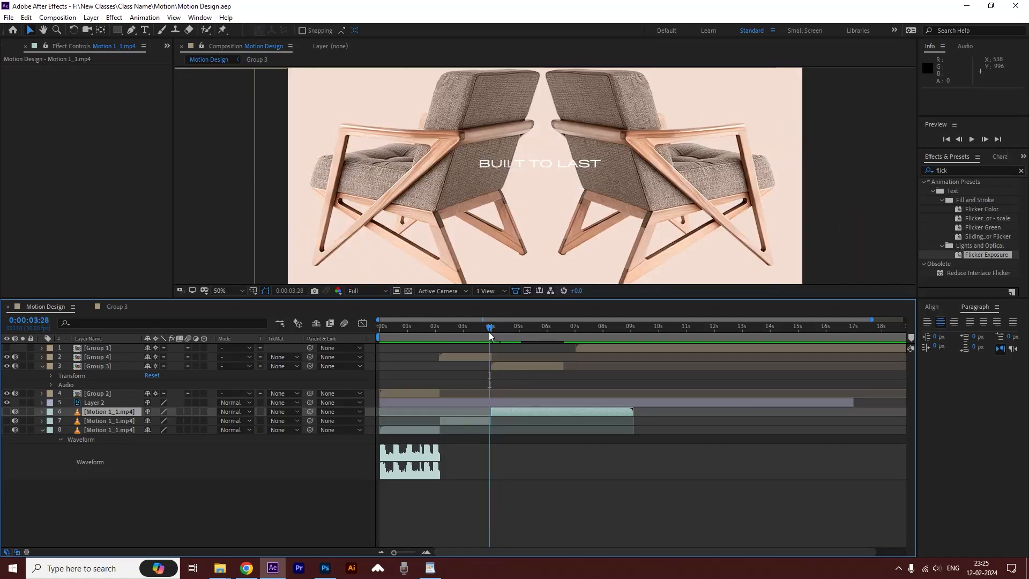
{"action": "key", "text": "space"}
{"action": "left_click", "coordinate": [473, 331]}
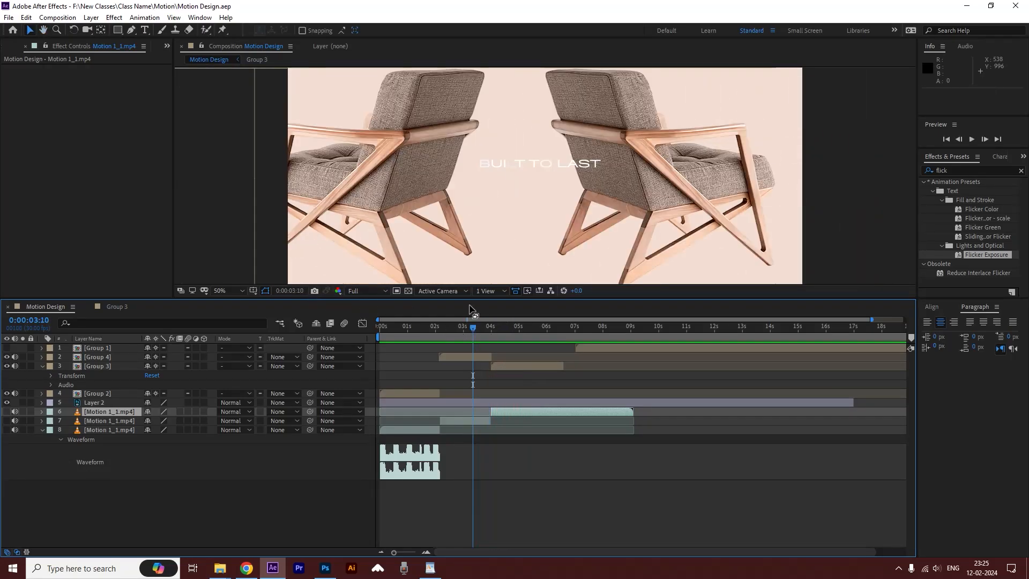
{"action": "left_click_drag", "start_coordinate": [469, 309], "coordinate": [487, 446]}
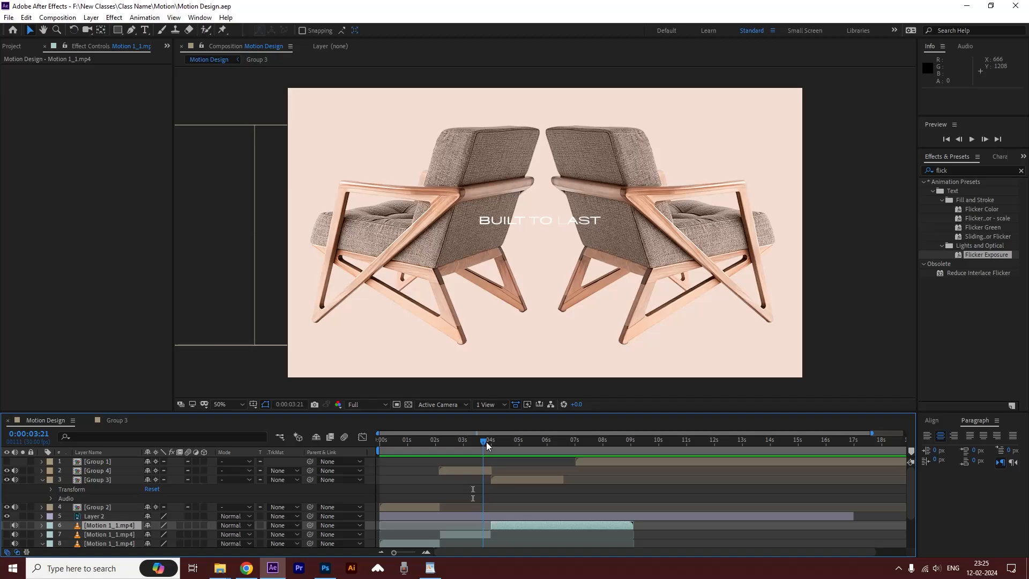
{"action": "key", "text": "space"}
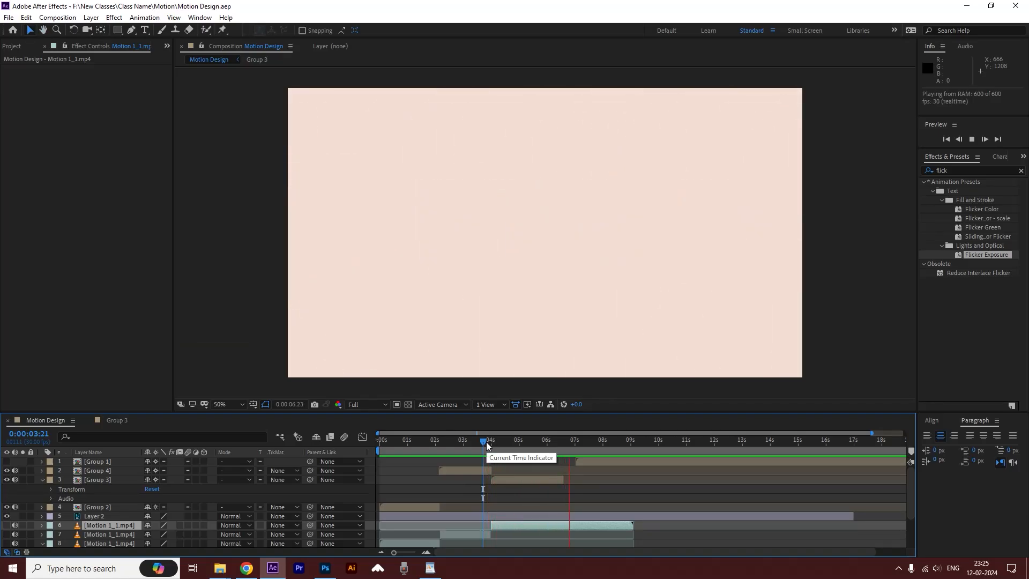
- Trim Group 3 and shift Group 1 so they meet at 0:00:06:00, and end the work area at 0:00:09:02
{"action": "left_click", "coordinate": [547, 440]}
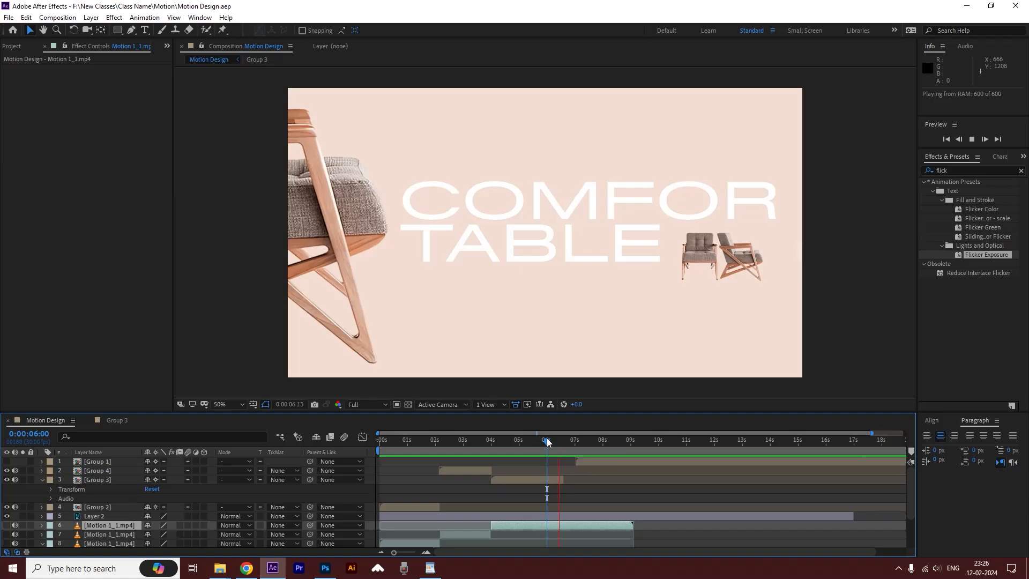
{"action": "left_click_drag", "start_coordinate": [587, 464], "coordinate": [557, 464]}
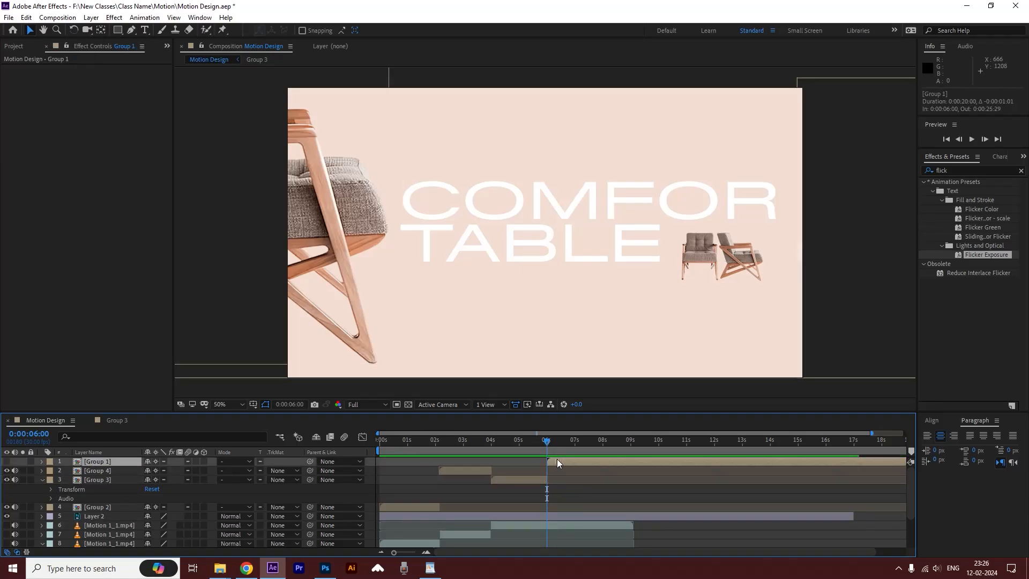
{"action": "key", "text": "space"}
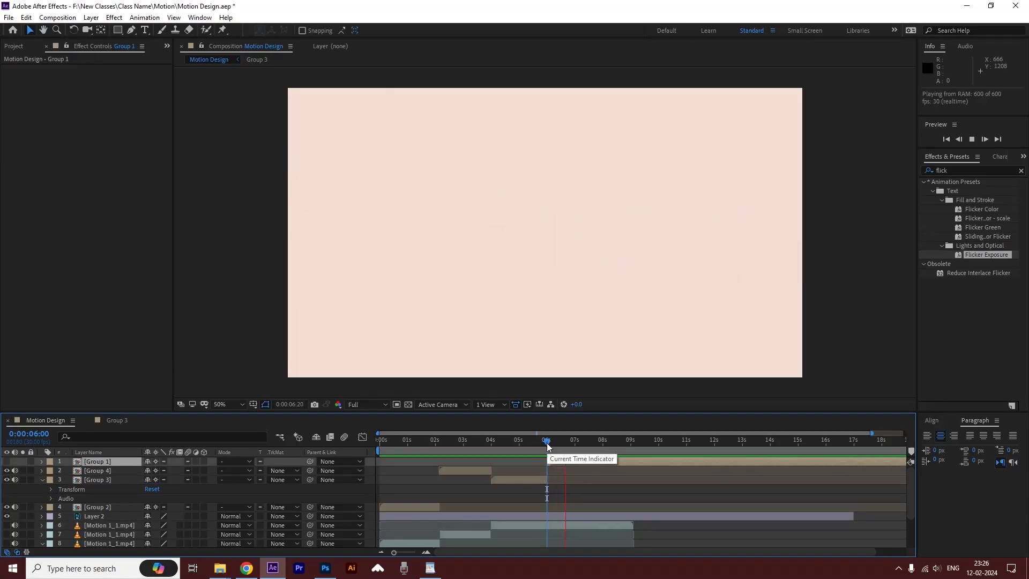
{"action": "left_click", "coordinate": [631, 443]}
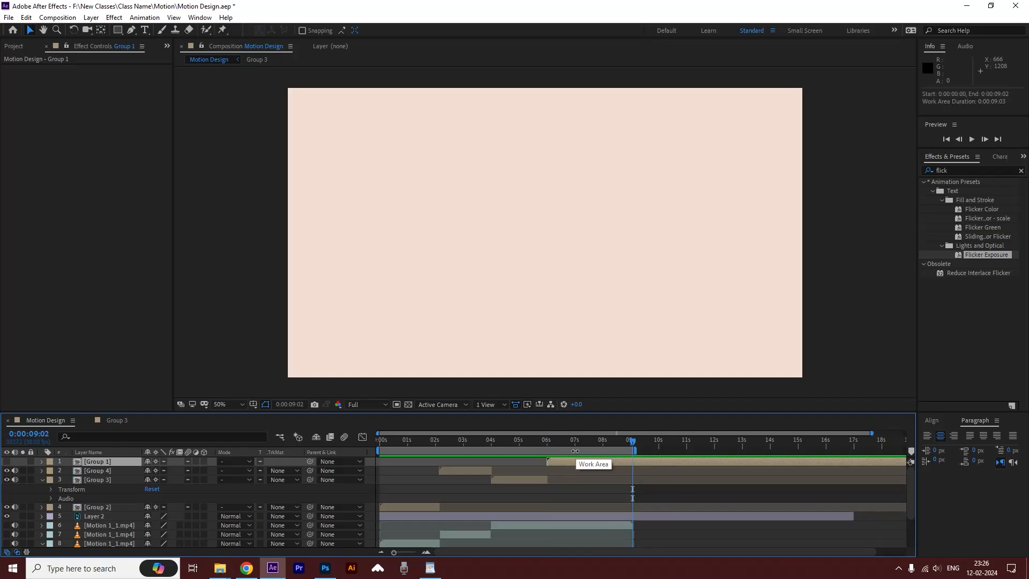
- Move the Group 4 layer below Group 3 in the Motion Design layer stack
{"action": "left_click", "coordinate": [573, 464]}
{"action": "double_click", "coordinate": [564, 466]}
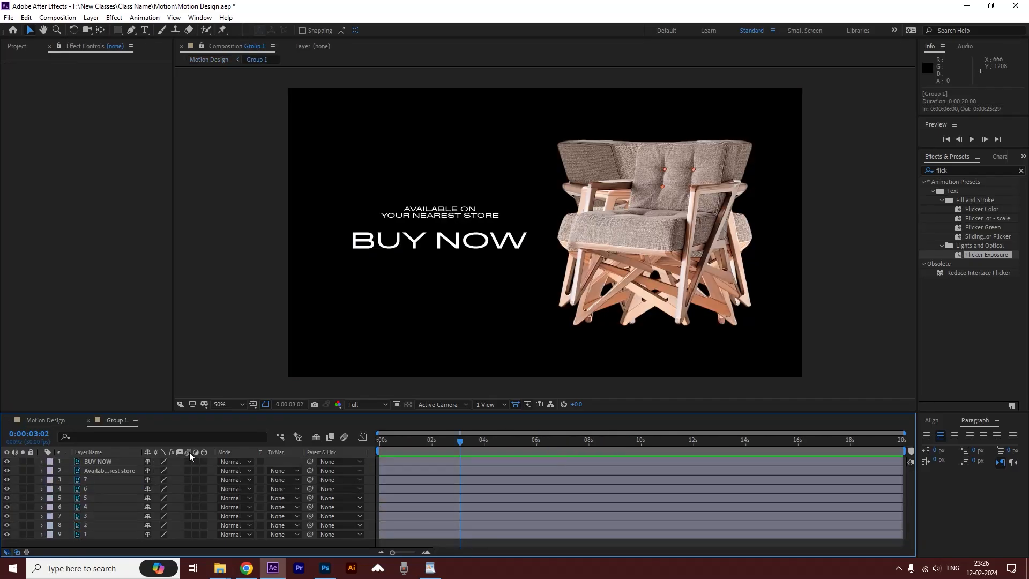
{"action": "left_click", "coordinate": [63, 422]}
{"action": "left_click", "coordinate": [102, 471]}
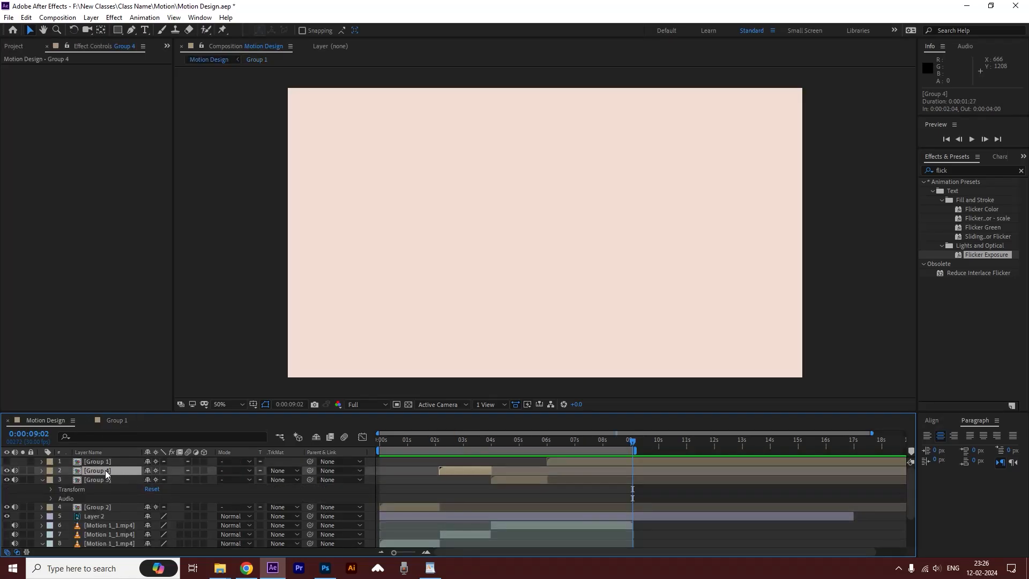
{"action": "left_click_drag", "start_coordinate": [105, 472], "coordinate": [104, 502]}
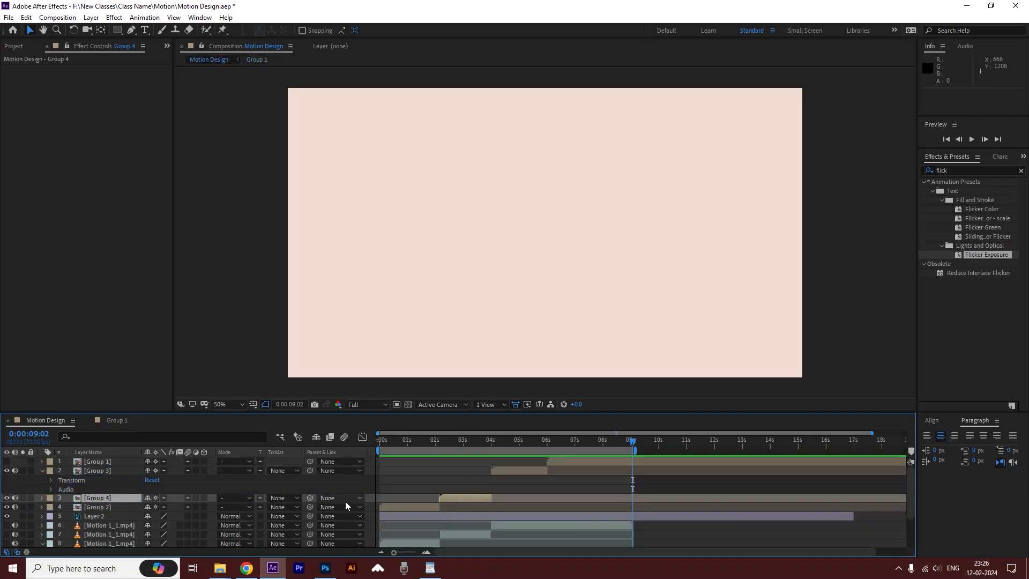
{"action": "left_click", "coordinate": [396, 509]}
{"action": "left_click", "coordinate": [451, 499]}
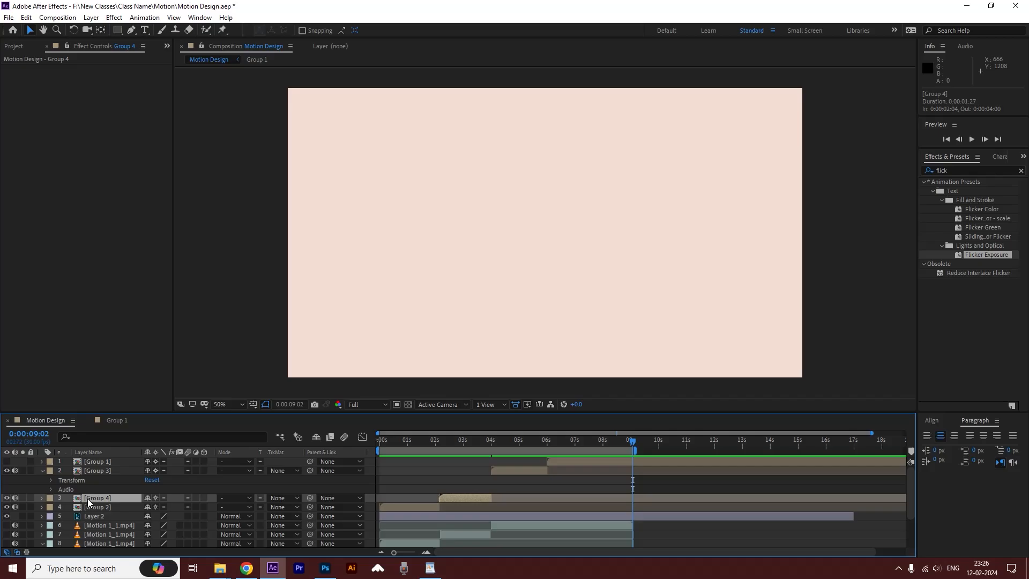
{"action": "left_click", "coordinate": [517, 472]}
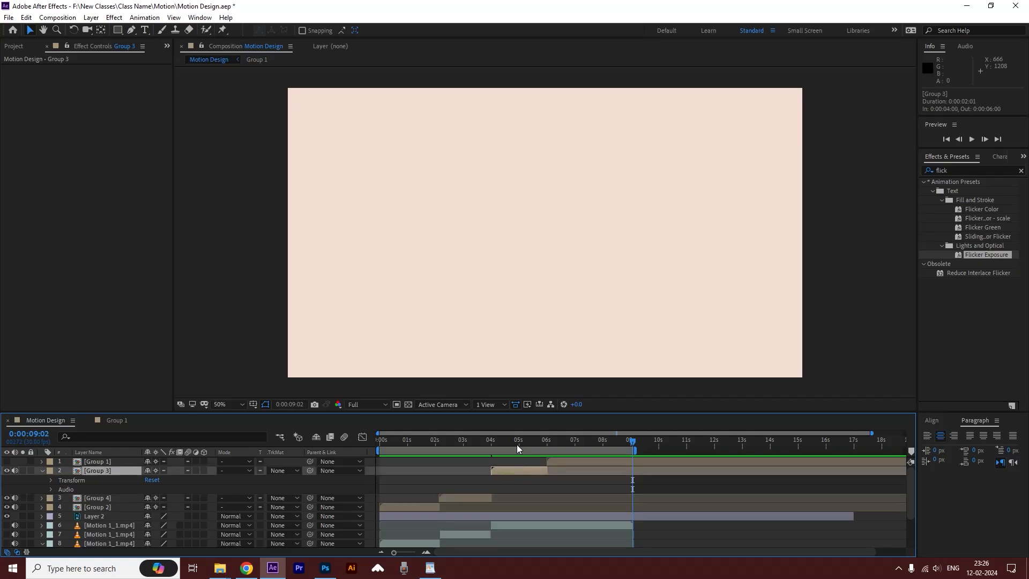
- Open Group 1 and trim chair layers 1 through 7 to end at 0:00:00:12, deleting the remainders
{"action": "left_click", "coordinate": [518, 448]}
{"action": "left_click", "coordinate": [580, 448]}
{"action": "left_click", "coordinate": [558, 463]}
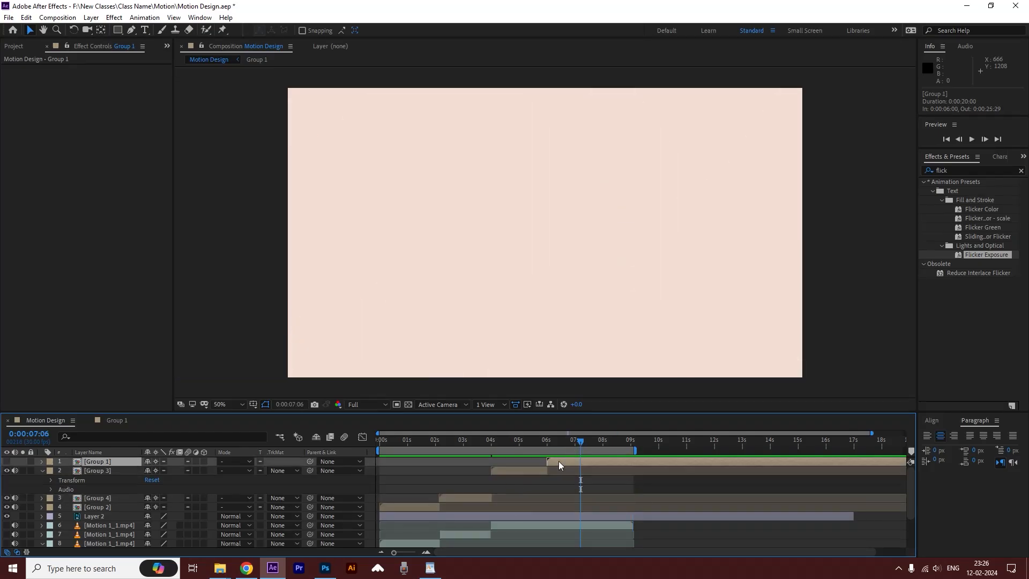
{"action": "double_click", "coordinate": [559, 461]}
{"action": "left_click_drag", "start_coordinate": [400, 446], "coordinate": [458, 446]}
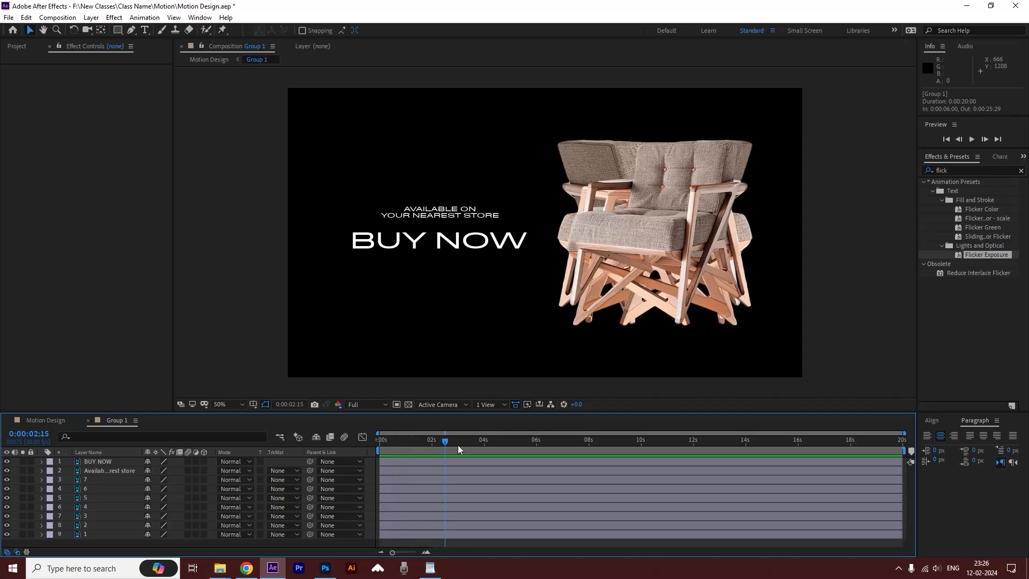
{"action": "key", "text": "Home"}
{"action": "left_click", "coordinate": [82, 479]}
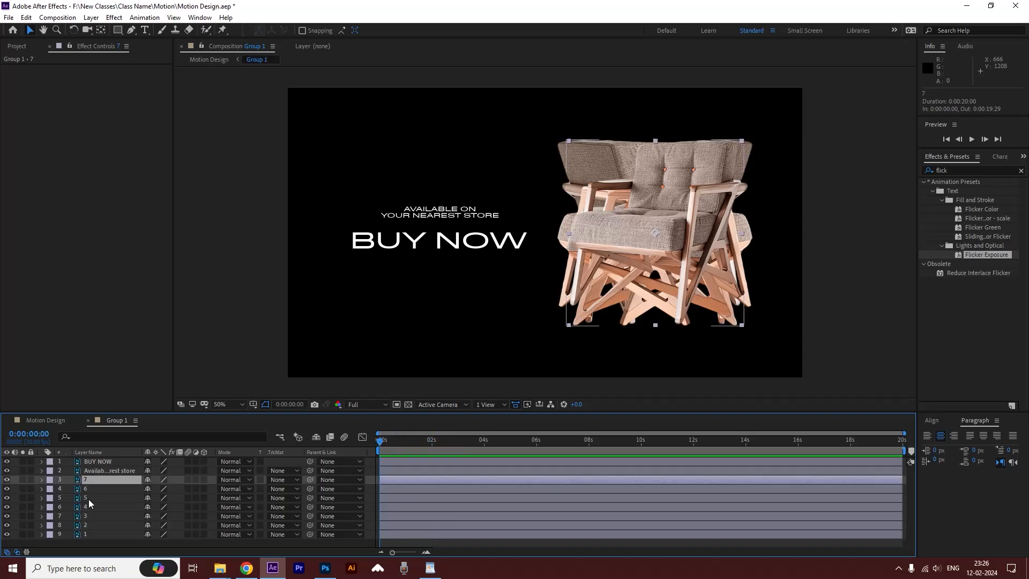
{"action": "left_click", "coordinate": [88, 534], "text": "shift"}
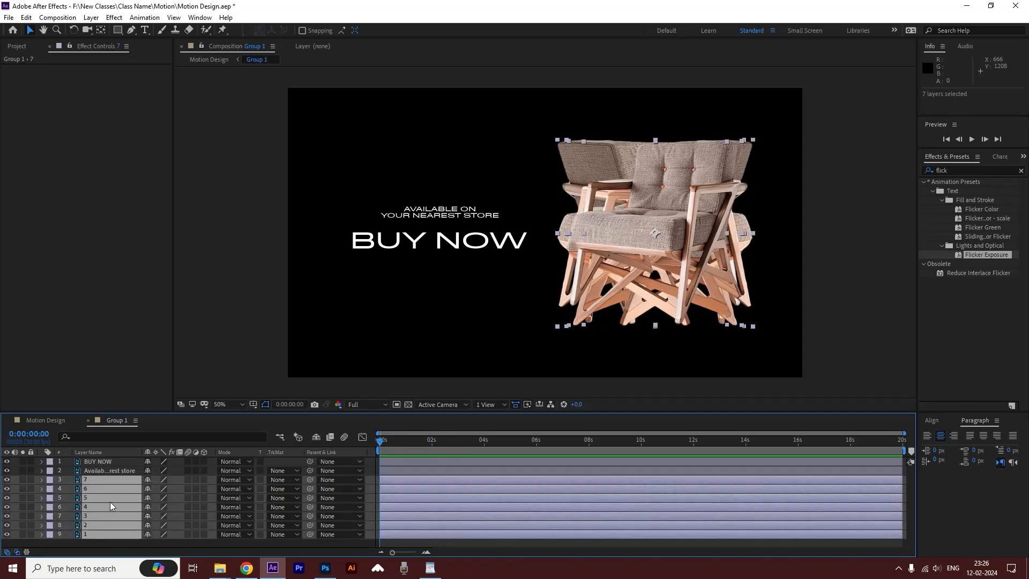
{"action": "left_click_drag", "start_coordinate": [379, 441], "coordinate": [398, 445]}
{"action": "key", "text": "ctrl+shift+d"}
{"action": "key", "text": "Delete"}
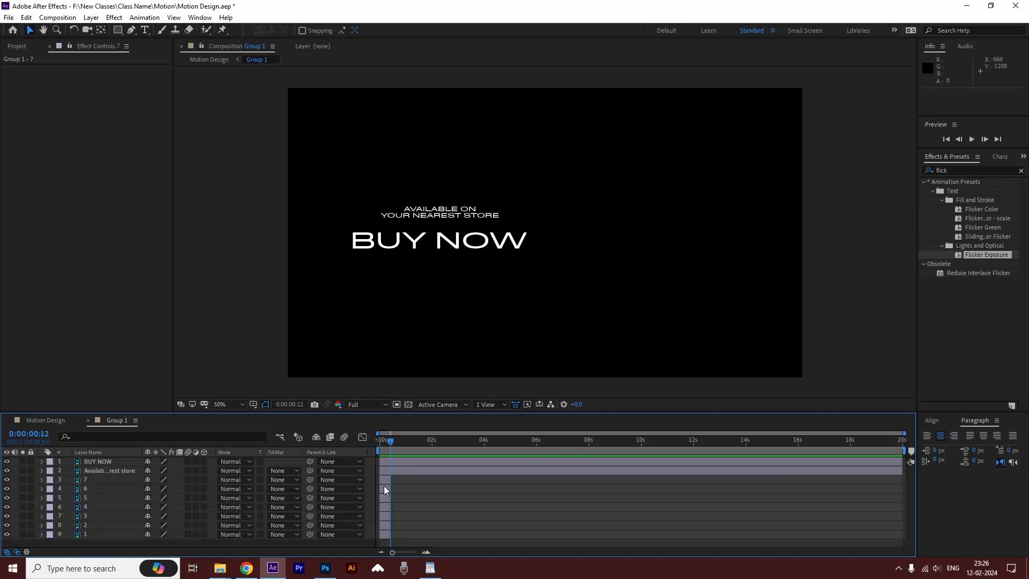
- Sequence chair layers 7 through 1 end to end without overlap using Sequence Layers, and preview the result
{"action": "left_click", "coordinate": [383, 481]}
{"action": "left_click", "coordinate": [385, 534], "text": "shift"}
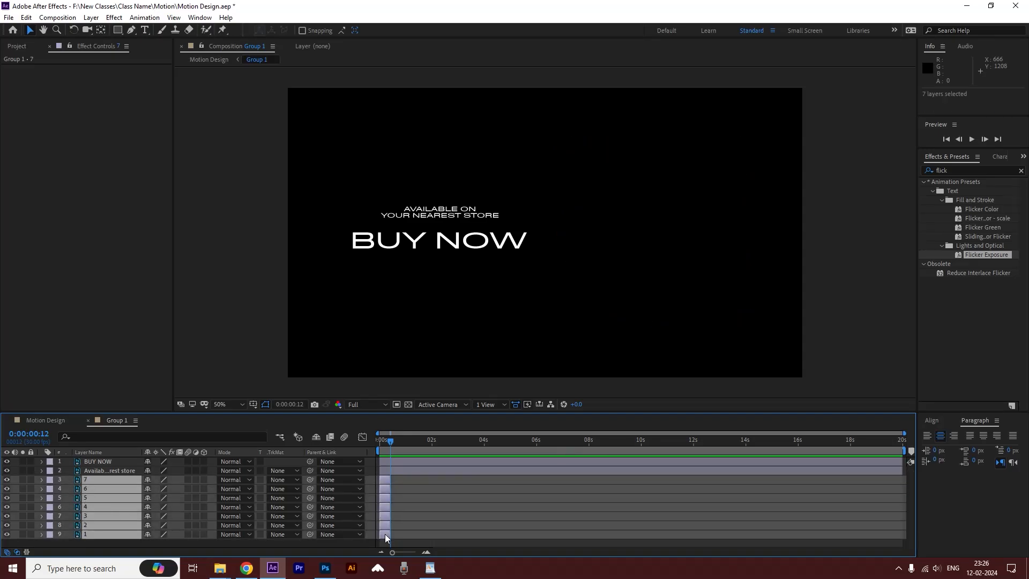
{"action": "right_click", "coordinate": [384, 534]}
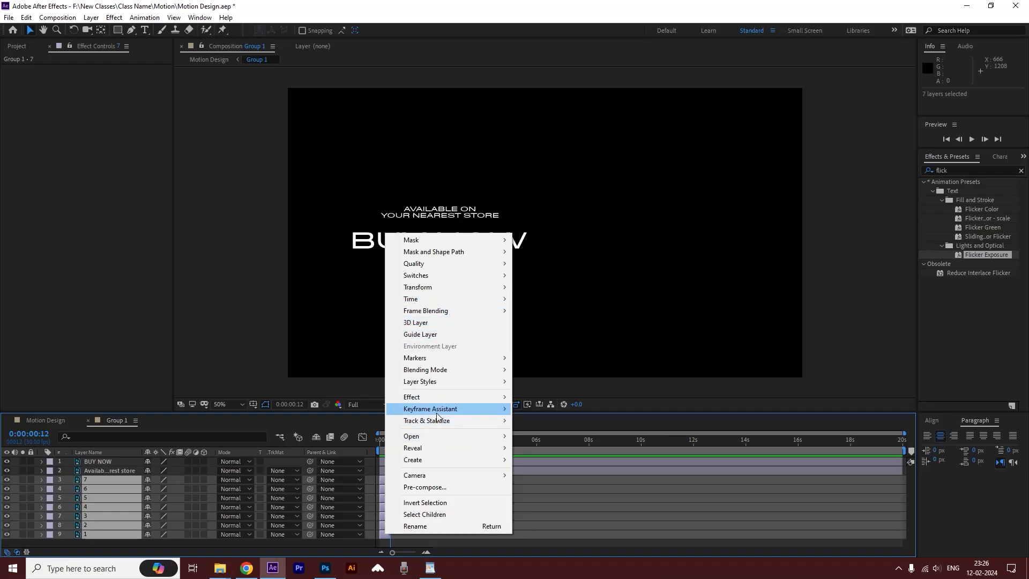
{"action": "mouse_move", "coordinate": [443, 410]}
{"action": "left_click", "coordinate": [554, 503]}
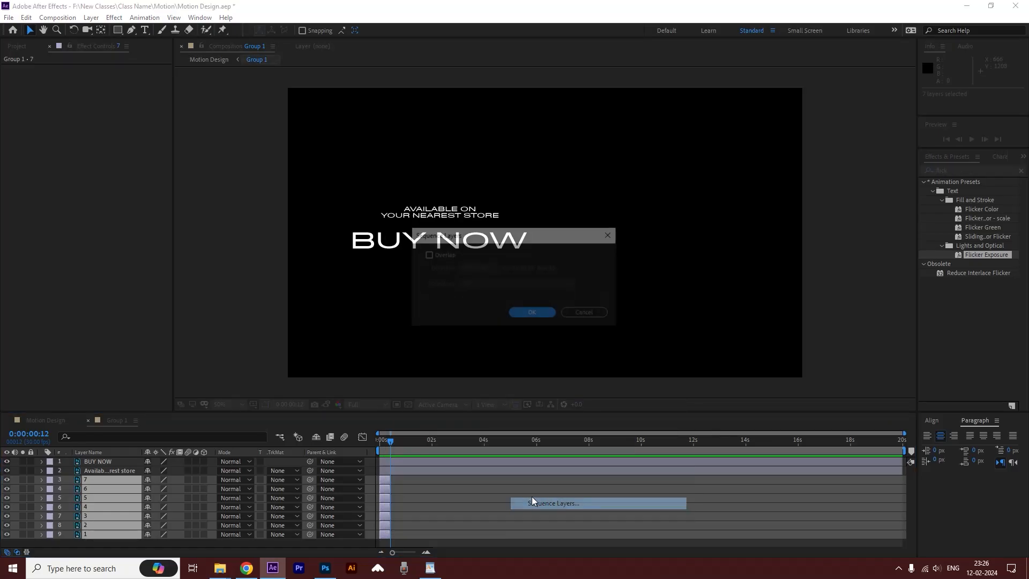
{"action": "left_click", "coordinate": [533, 314]}
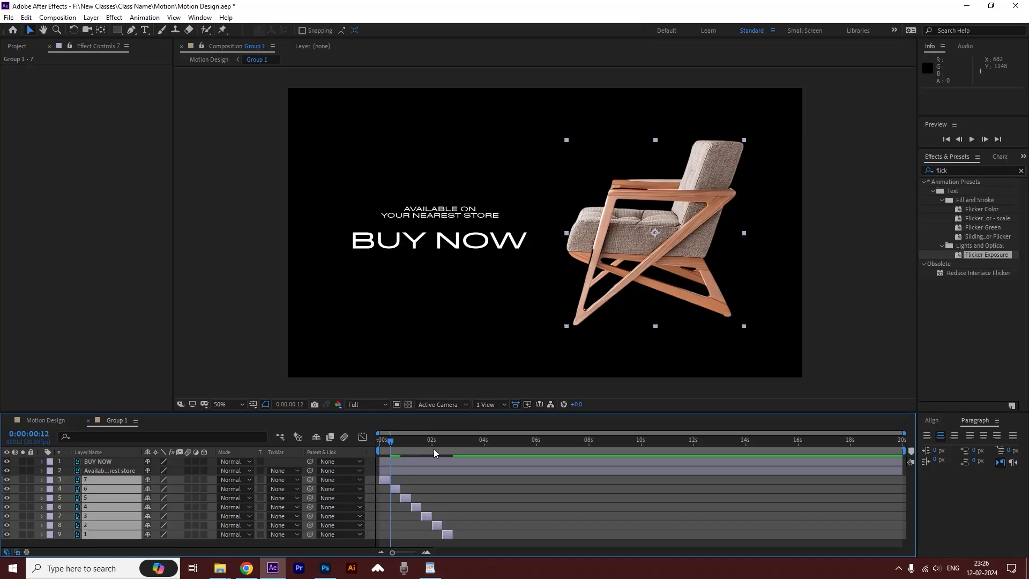
{"action": "left_click_drag", "start_coordinate": [390, 445], "coordinate": [349, 447]}
{"action": "key", "text": "space"}
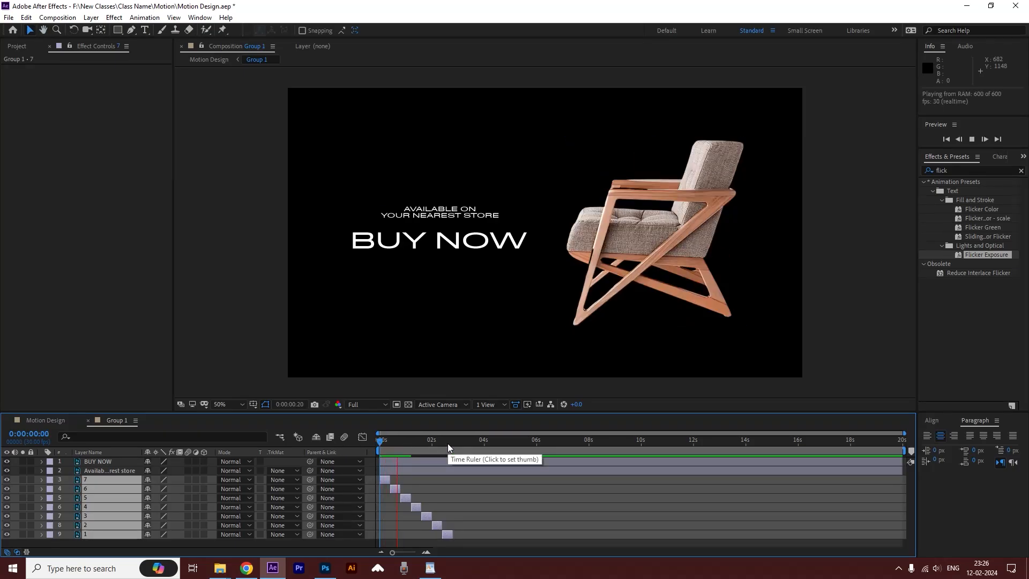
- Duplicate the seven sequenced chair layers, stack the copies above the originals, and shift them to start at 0:00:02:24
{"action": "left_click_drag", "start_coordinate": [431, 445], "coordinate": [451, 446]}
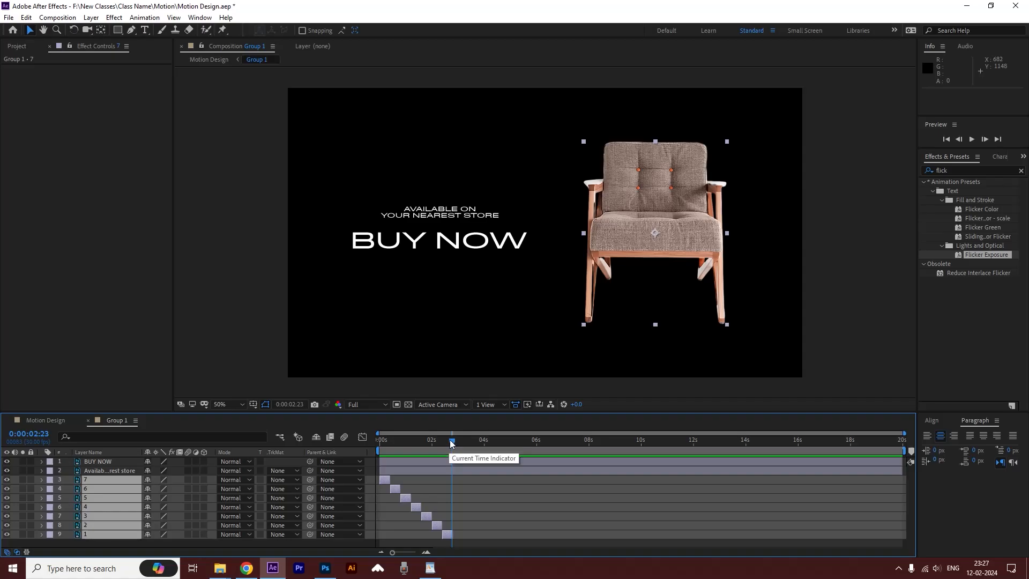
{"action": "key", "text": "ctrl+d"}
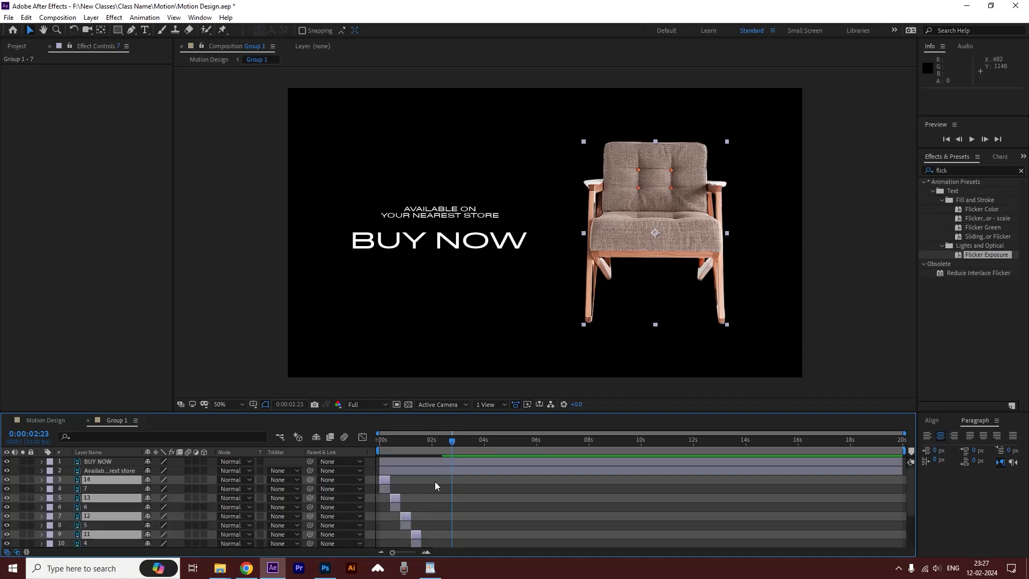
{"action": "left_click_drag", "start_coordinate": [332, 411], "coordinate": [330, 266]}
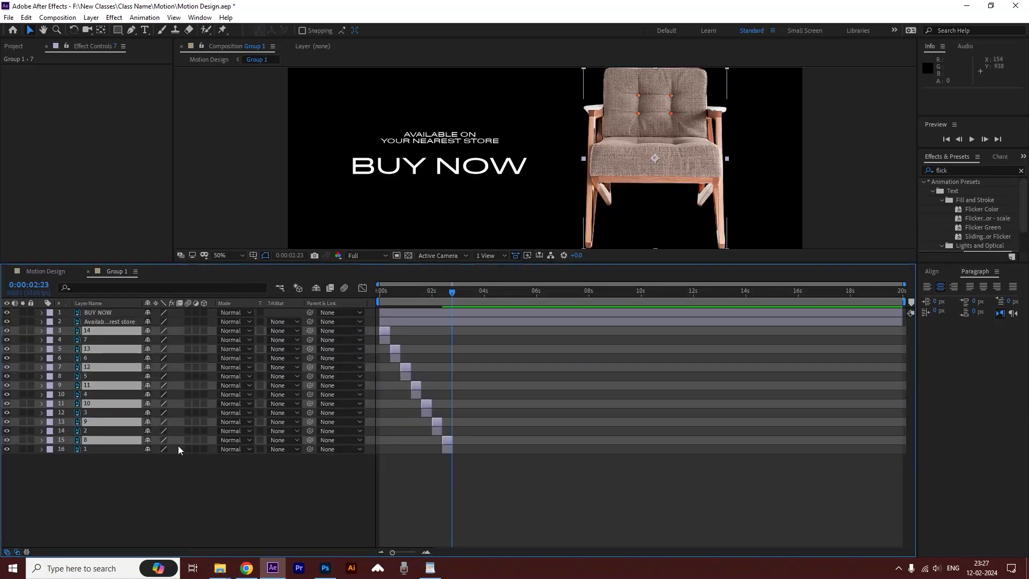
{"action": "left_click_drag", "start_coordinate": [105, 439], "coordinate": [102, 326]}
{"action": "left_click_drag", "start_coordinate": [383, 333], "coordinate": [464, 346]}
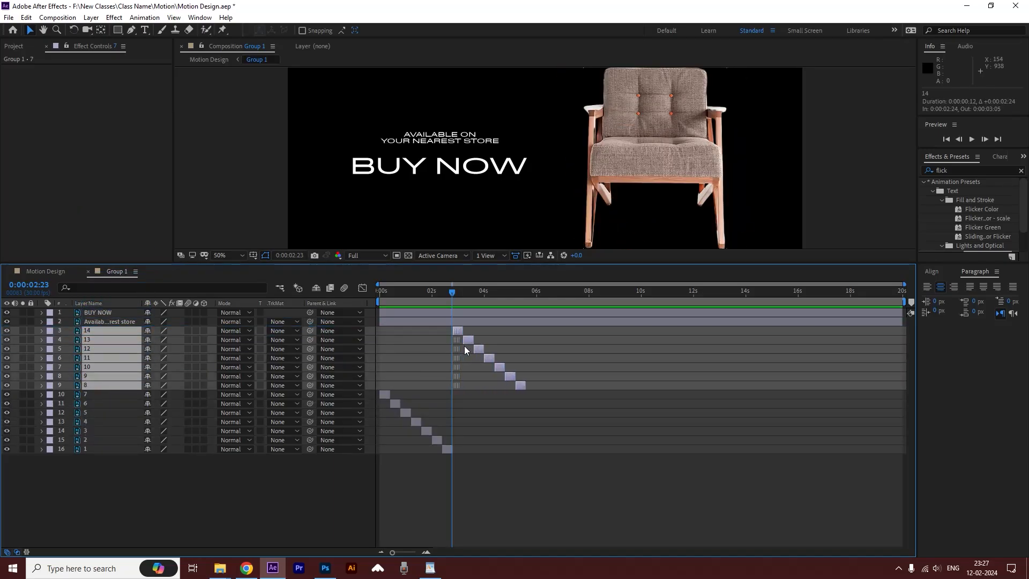
- Preview the extended chair sequence in Group 1 from the beginning and save the project
{"action": "left_click_drag", "start_coordinate": [455, 298], "coordinate": [383, 341]}
{"action": "key", "text": "space"}
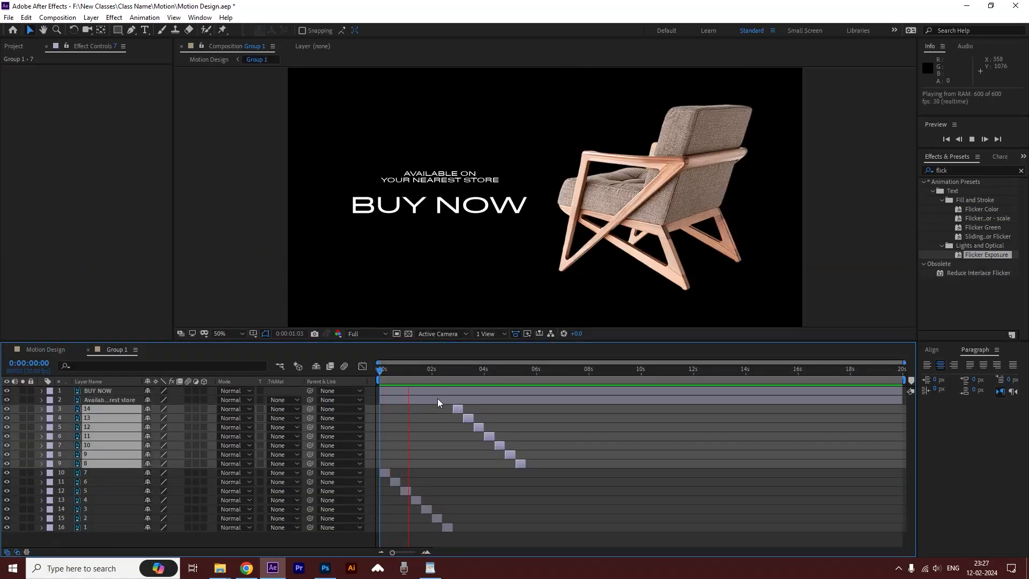
{"action": "left_click", "coordinate": [512, 371]}
{"action": "key", "text": "ctrl+s"}
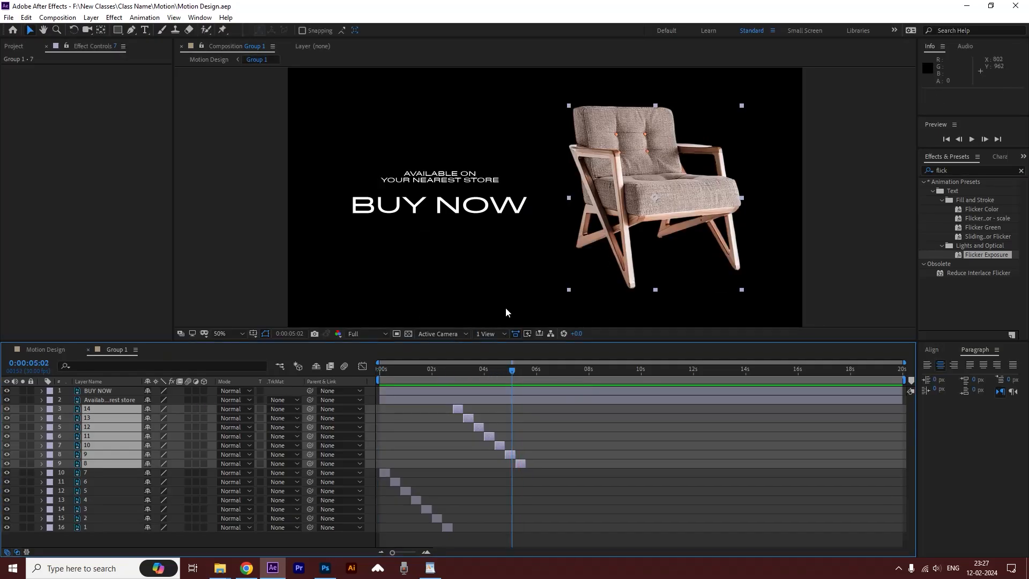
- Return to the Motion Design composition and split the last Motion 1_1.mp4 segment at 0:00:06:00
{"action": "left_click", "coordinate": [52, 351]}
{"action": "left_click", "coordinate": [547, 371]}
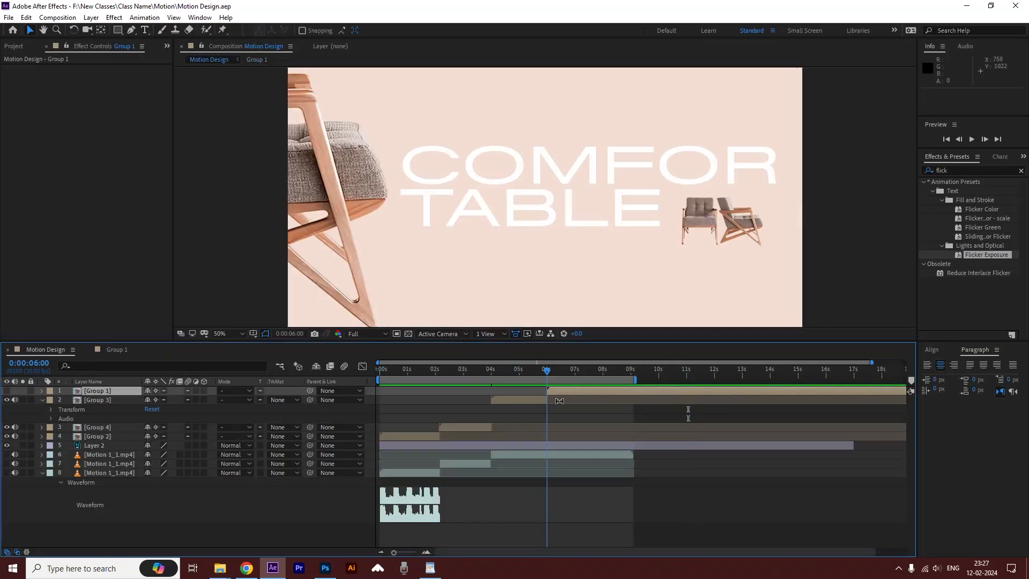
{"action": "left_click", "coordinate": [555, 452]}
{"action": "key", "text": "ctrl+shift+d"}
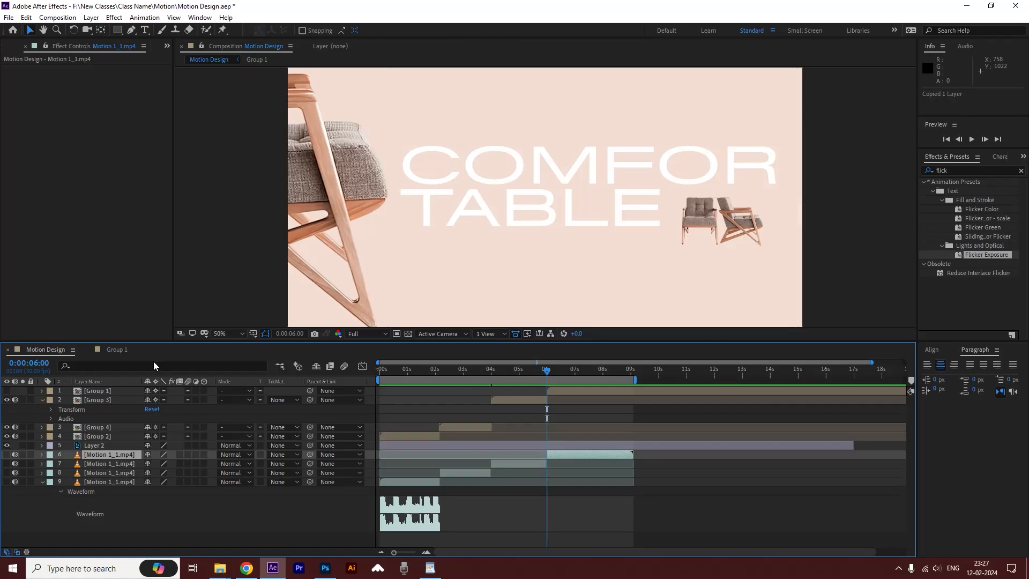
- Paste the split Motion 1_1.mp4 segment into Group 1 as the bottom layer, start it at 0:00:00:00, and preview the music
{"action": "left_click", "coordinate": [118, 349]}
{"action": "left_click", "coordinate": [94, 528]}
{"action": "key", "text": "ctrl+v"}
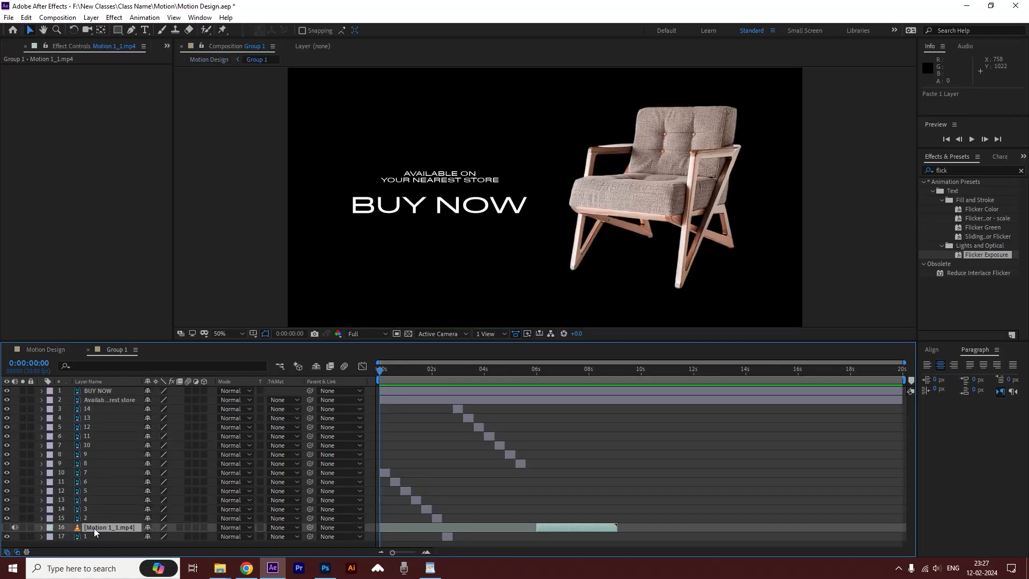
{"action": "key", "text": "ctrl+shift+bracketleft"}
{"action": "left_click_drag", "start_coordinate": [534, 534], "coordinate": [382, 538]}
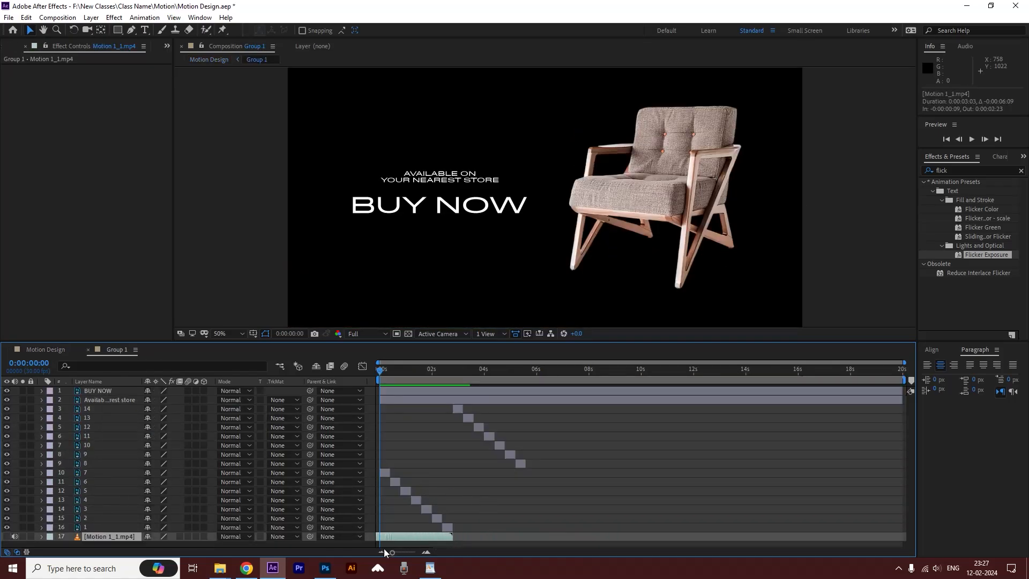
{"action": "key", "text": "space"}
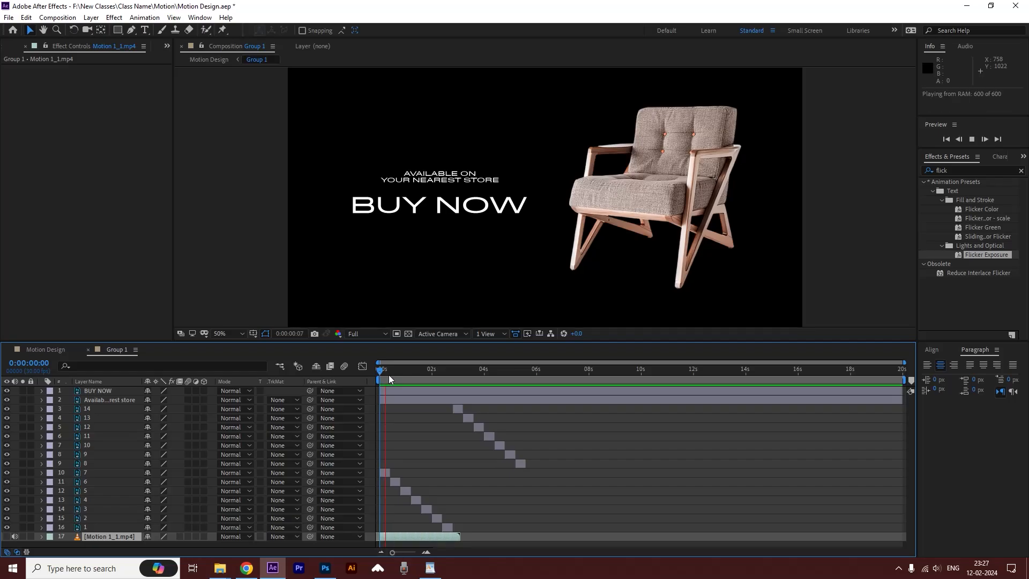
{"action": "left_click", "coordinate": [389, 369]}
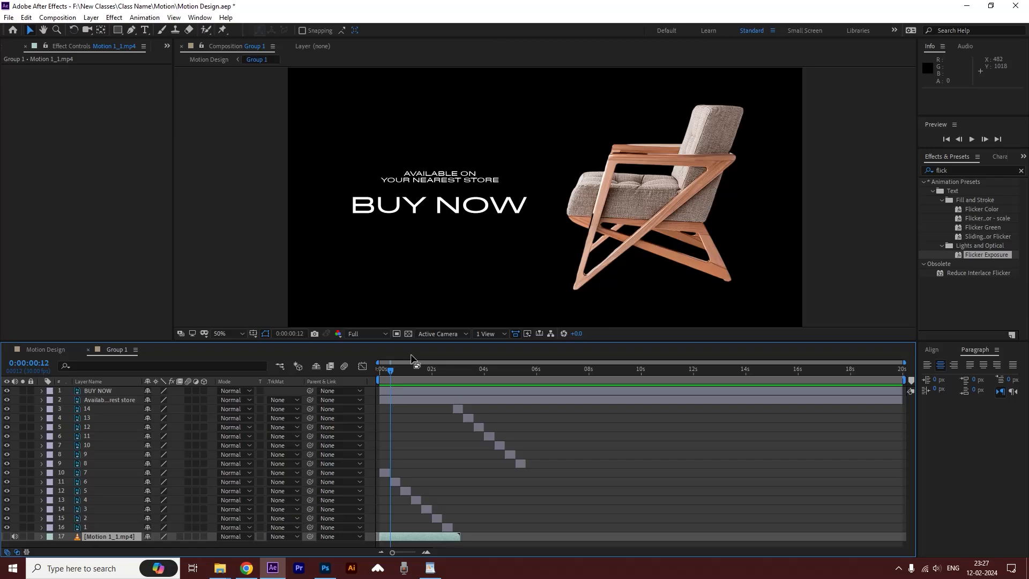
- Reveal the music waveform in Group 1 and shift the Available on your nearest store layer to start at 0:00:00:19
{"action": "key", "text": "l"}
{"action": "key", "text": "l"}
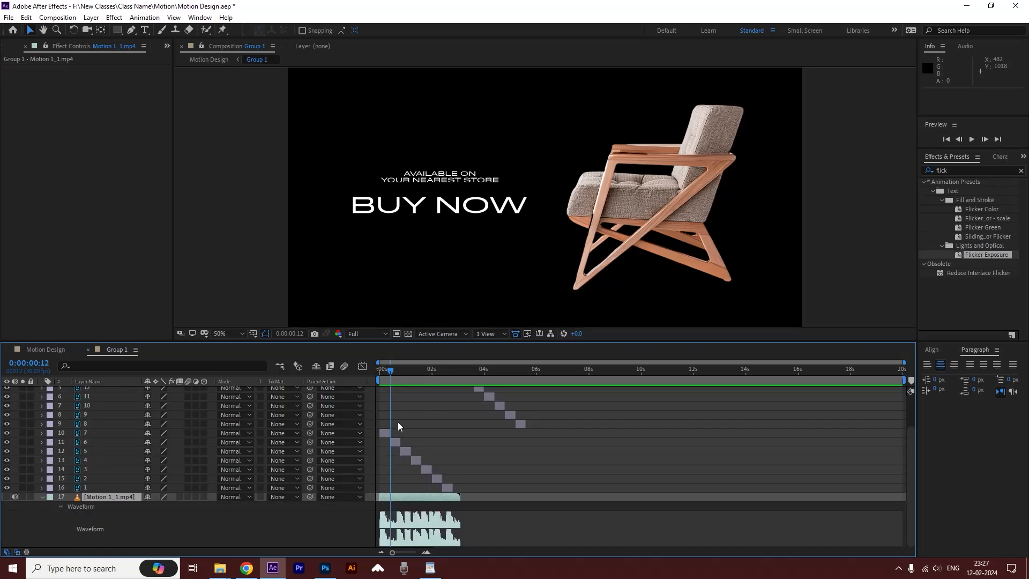
{"action": "scroll", "coordinate": [420, 417], "scroll_direction": "up", "scroll_amount": 4}
{"action": "key", "text": "space"}
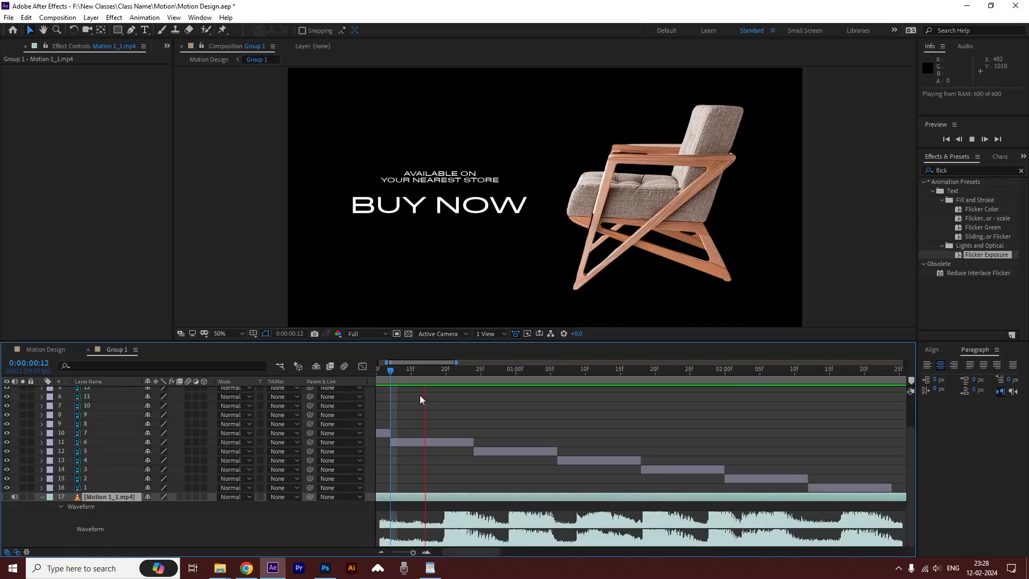
{"action": "left_click", "coordinate": [446, 370]}
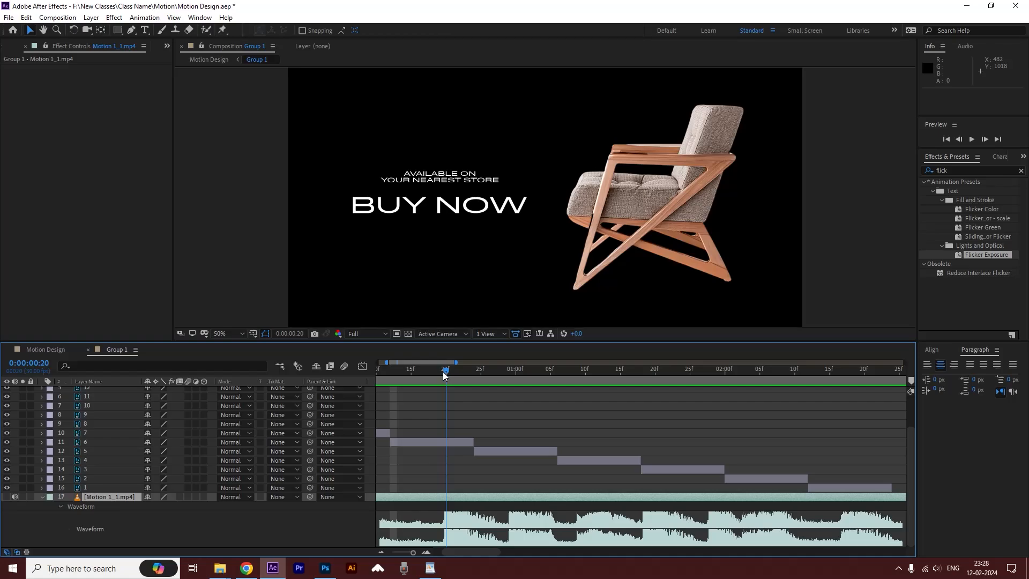
{"action": "left_click", "coordinate": [442, 372]}
{"action": "scroll", "coordinate": [94, 413], "scroll_direction": "up", "scroll_amount": 2}
{"action": "left_click", "coordinate": [102, 399]}
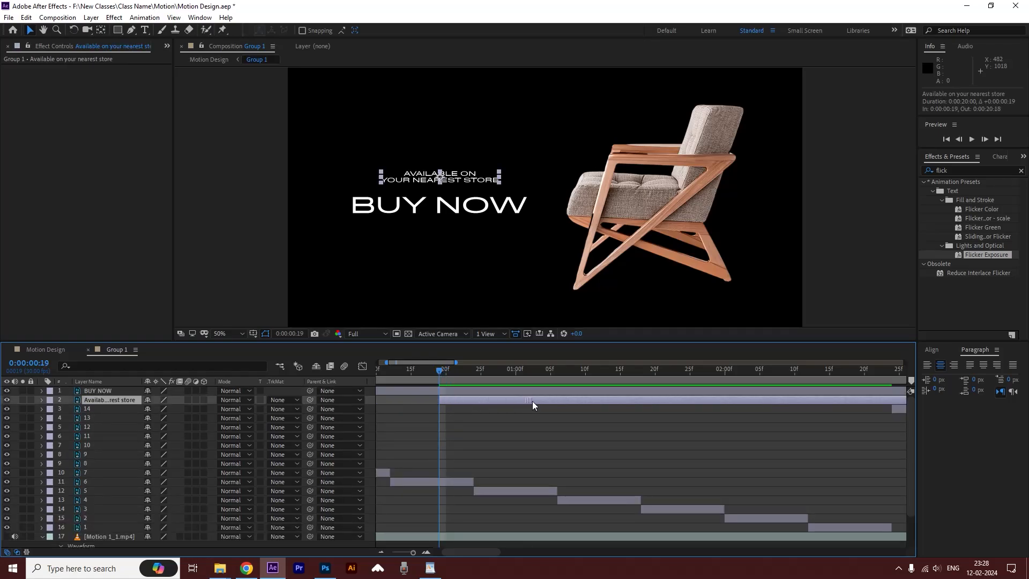
- Shift the BUY NOW layer to start on the next waveform beat at 0:00:00:28
{"action": "left_click_drag", "start_coordinate": [407, 390], "coordinate": [571, 394]}
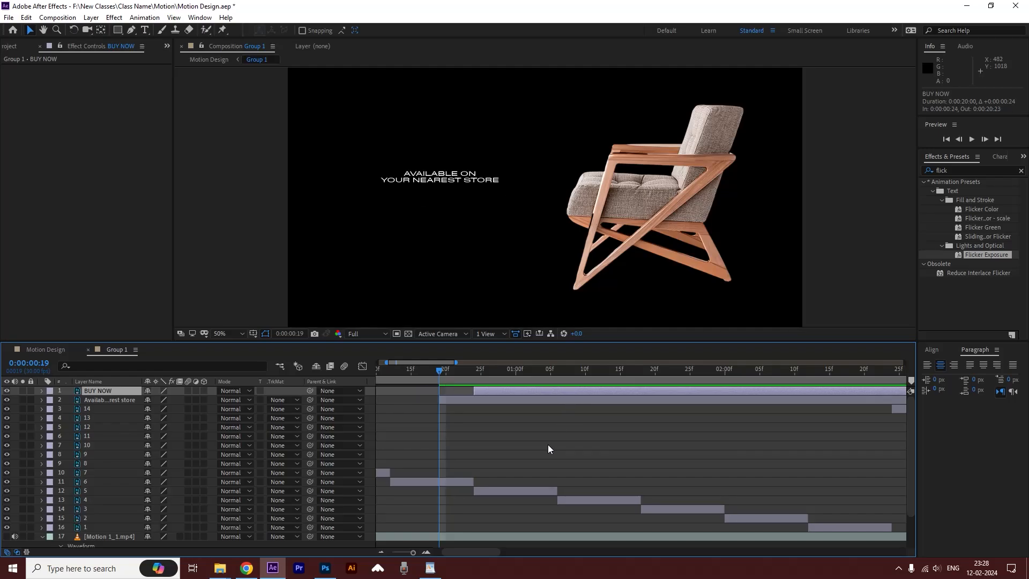
{"action": "scroll", "coordinate": [547, 445], "scroll_direction": "down", "scroll_amount": 3}
{"action": "left_click_drag", "start_coordinate": [495, 369], "coordinate": [500, 370]}
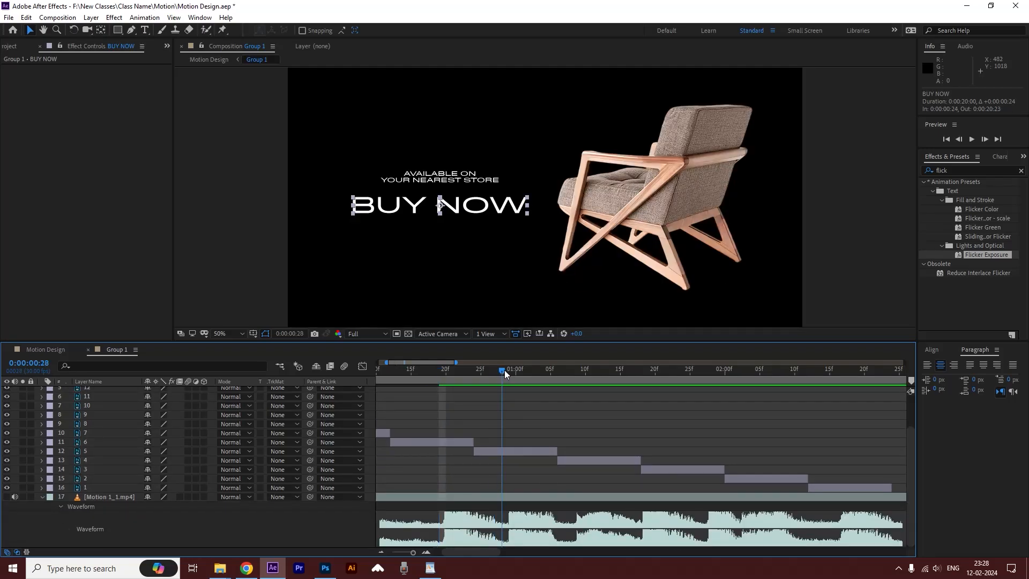
{"action": "scroll", "coordinate": [504, 435], "scroll_direction": "right", "scroll_amount": 1}
{"action": "scroll", "coordinate": [504, 435], "scroll_direction": "up", "scroll_amount": 3}
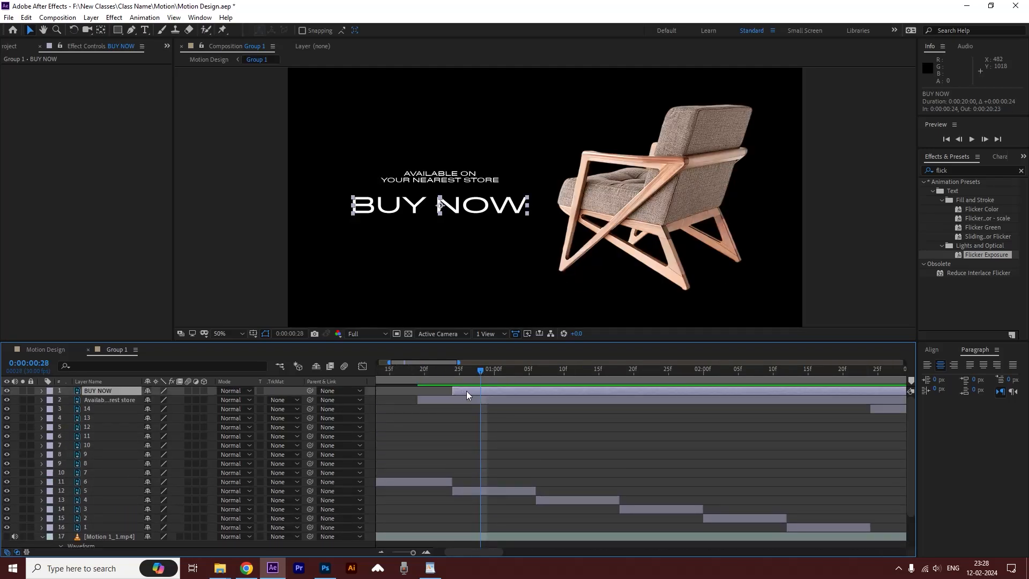
{"action": "left_click_drag", "start_coordinate": [466, 390], "coordinate": [487, 391]}
- Preview Group 1 from the beginning to check the title timing against the music
{"action": "left_click_drag", "start_coordinate": [389, 363], "coordinate": [378, 363]}
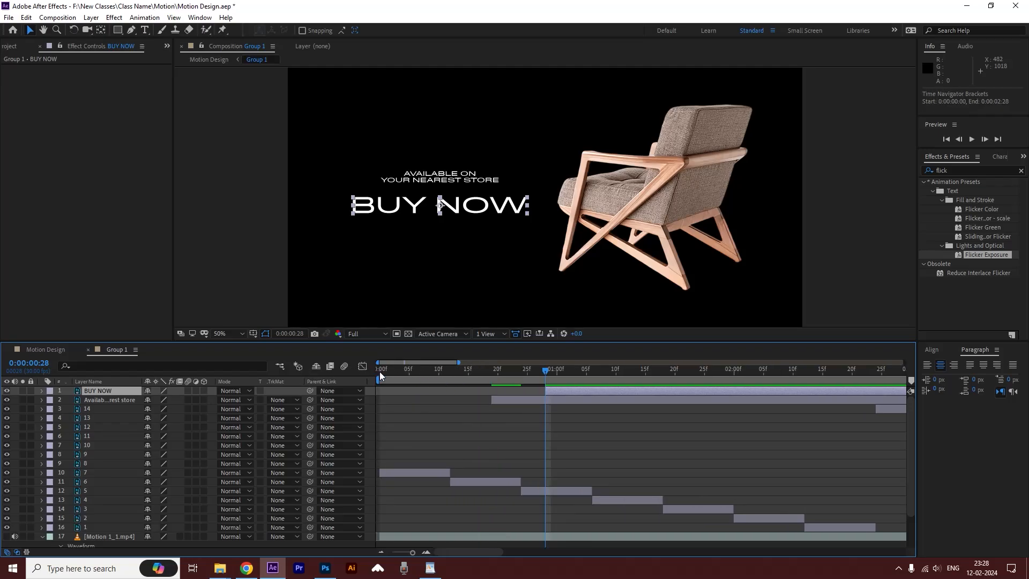
{"action": "key", "text": "Home"}
{"action": "key", "text": "space"}
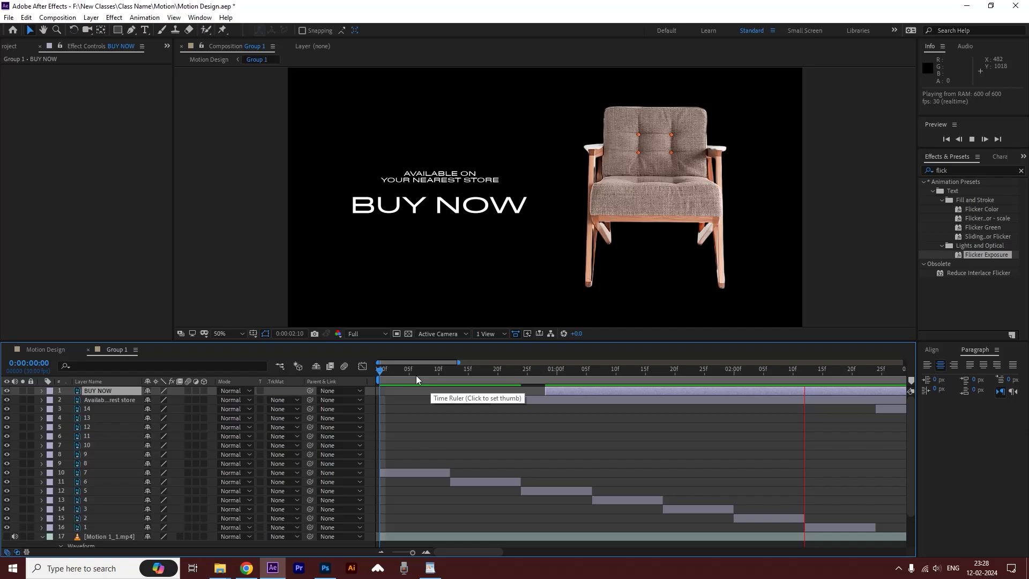
{"action": "key", "text": "space"}
- Trim the start of chair layer 7 to the first beat at 0:00:00:02 and preview from the beginning
{"action": "scroll", "coordinate": [402, 462], "scroll_direction": "down", "scroll_amount": 3}
{"action": "left_click", "coordinate": [397, 498]}
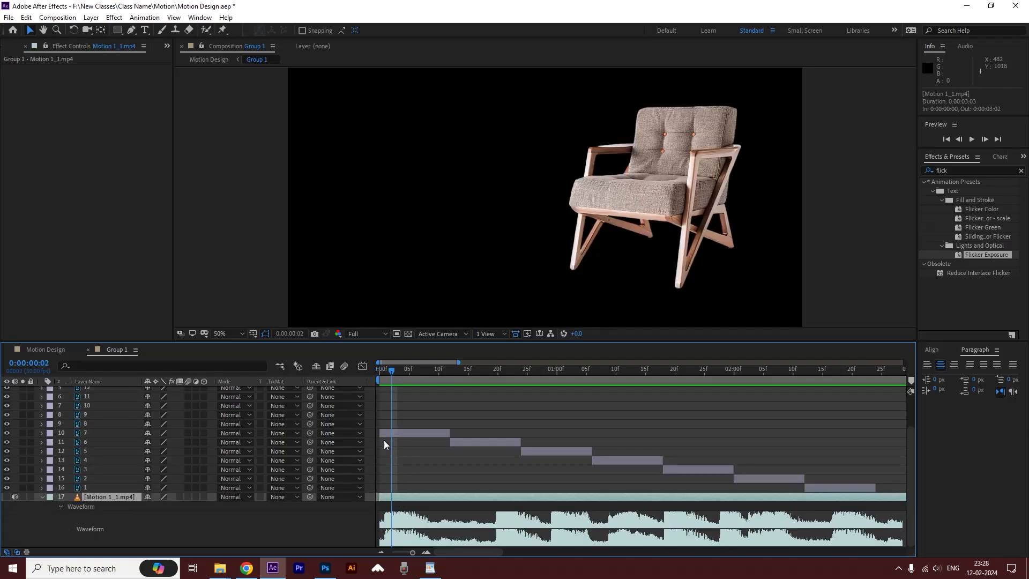
{"action": "left_click_drag", "start_coordinate": [380, 433], "coordinate": [390, 429]}
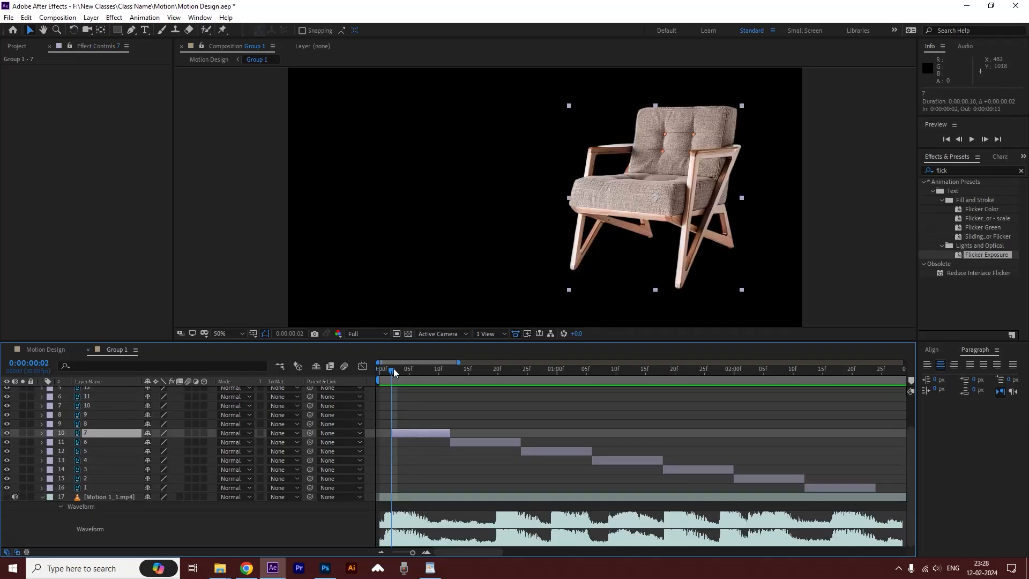
{"action": "left_click_drag", "start_coordinate": [393, 370], "coordinate": [365, 375]}
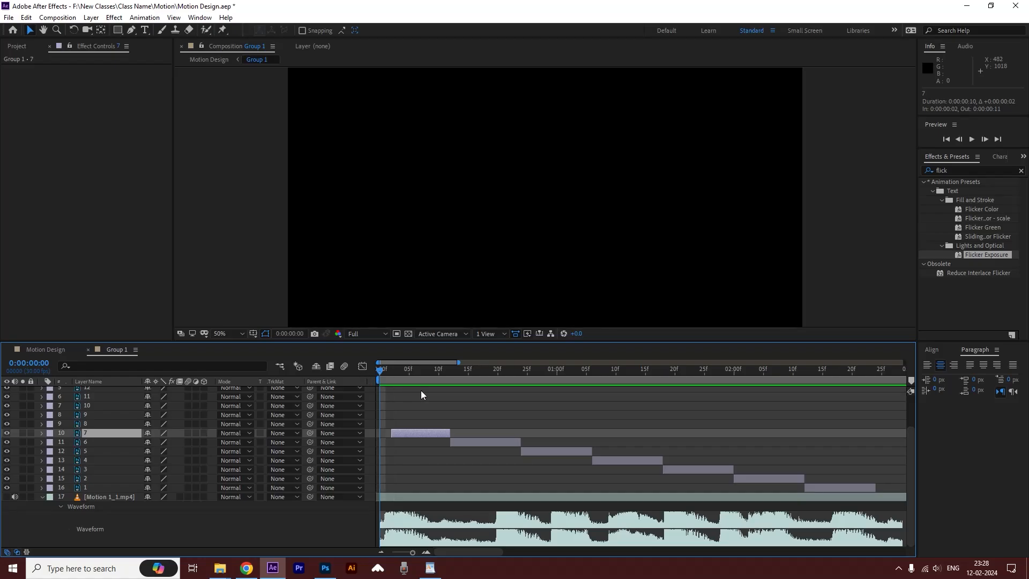
{"action": "key", "text": "space"}
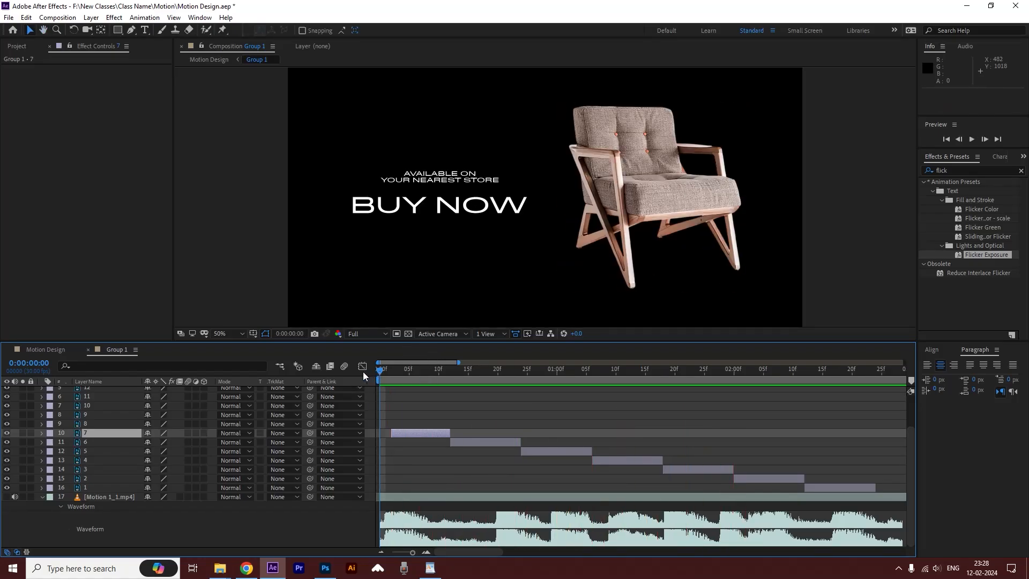
{"action": "key", "text": "space"}
- Try extending the start of chair layer 7 back to the beginning of Group 1, and undo the change
{"action": "left_click_drag", "start_coordinate": [391, 433], "coordinate": [372, 430]}
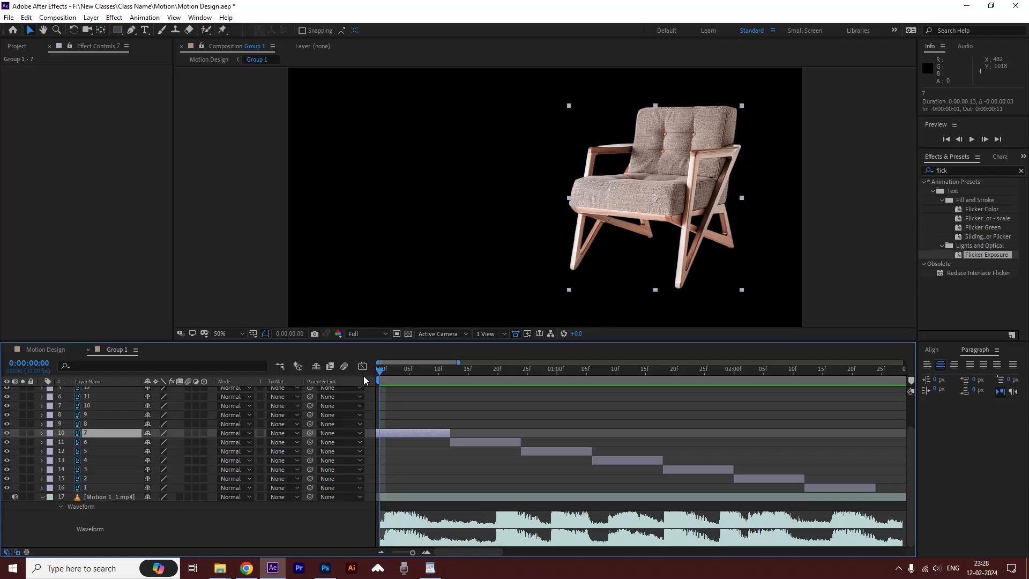
{"action": "left_click", "coordinate": [394, 374]}
{"action": "key", "text": "Page_Up"}
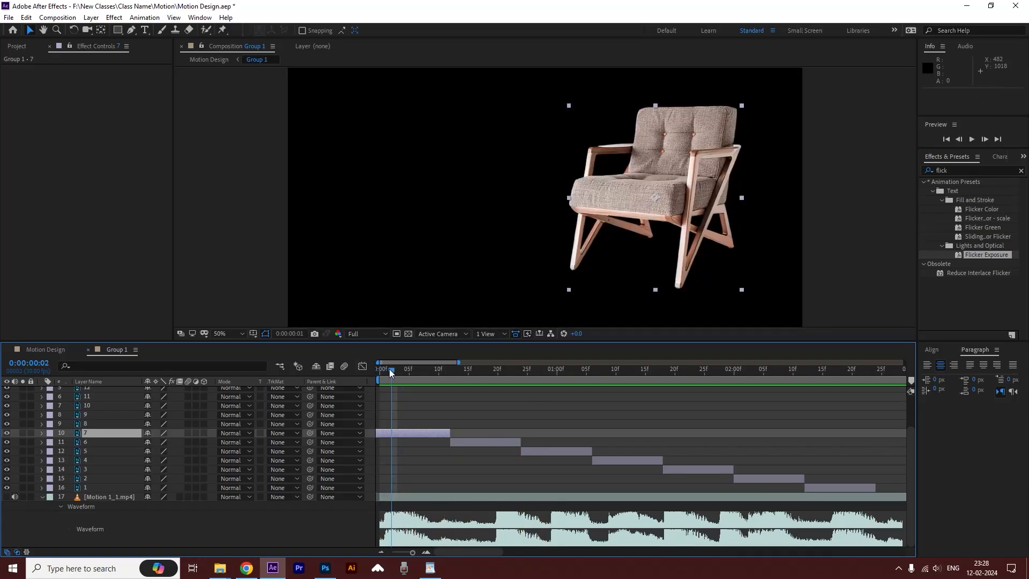
{"action": "key", "text": "ctrl+z"}
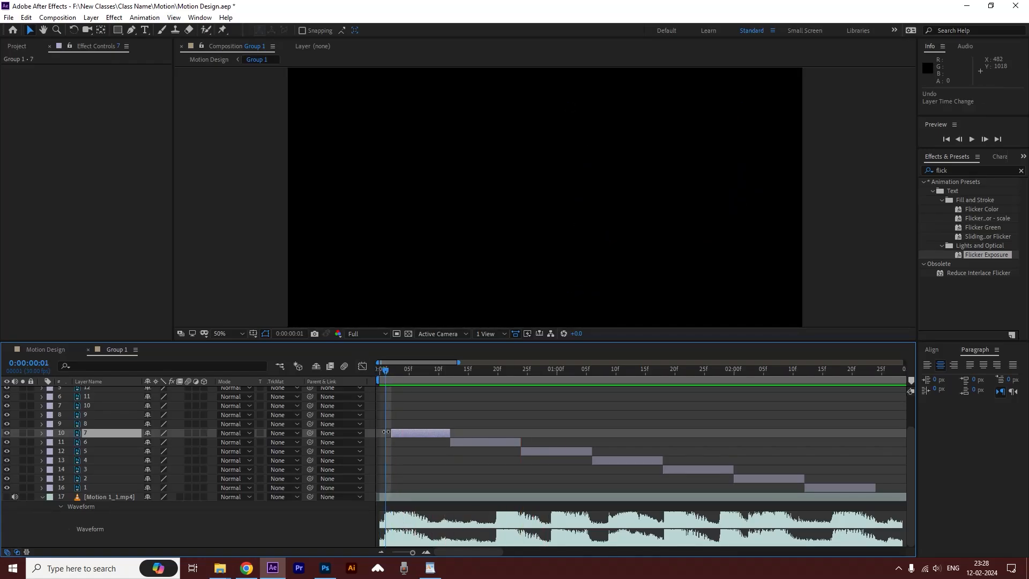
- Preview Group 1 from the beginning, mute its Motion 1_1.mp4 layer, and save the project
{"action": "key", "text": "Page_Up"}
{"action": "key", "text": "space"}
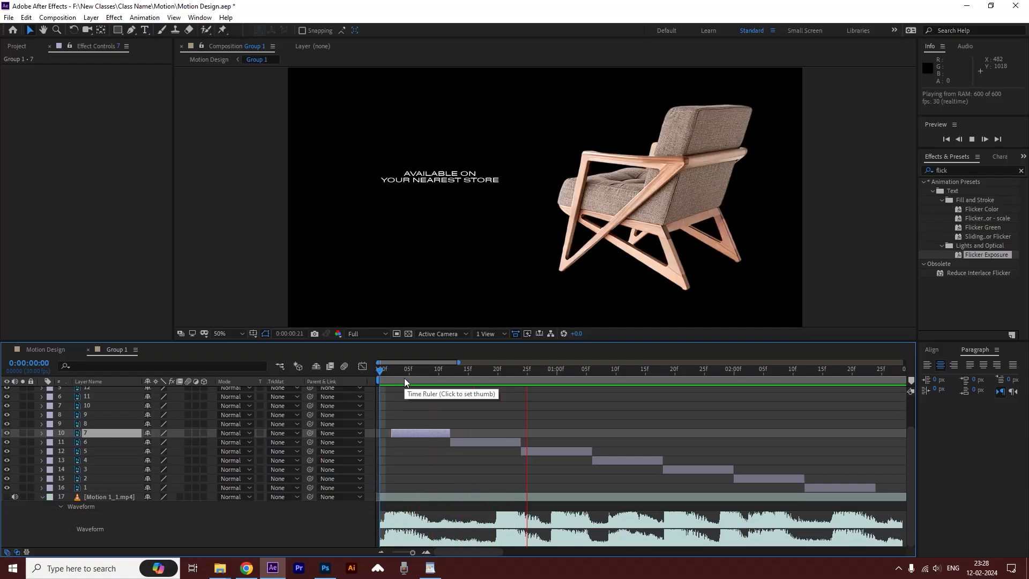
{"action": "left_click", "coordinate": [407, 374]}
{"action": "key", "text": "ctrl+s"}
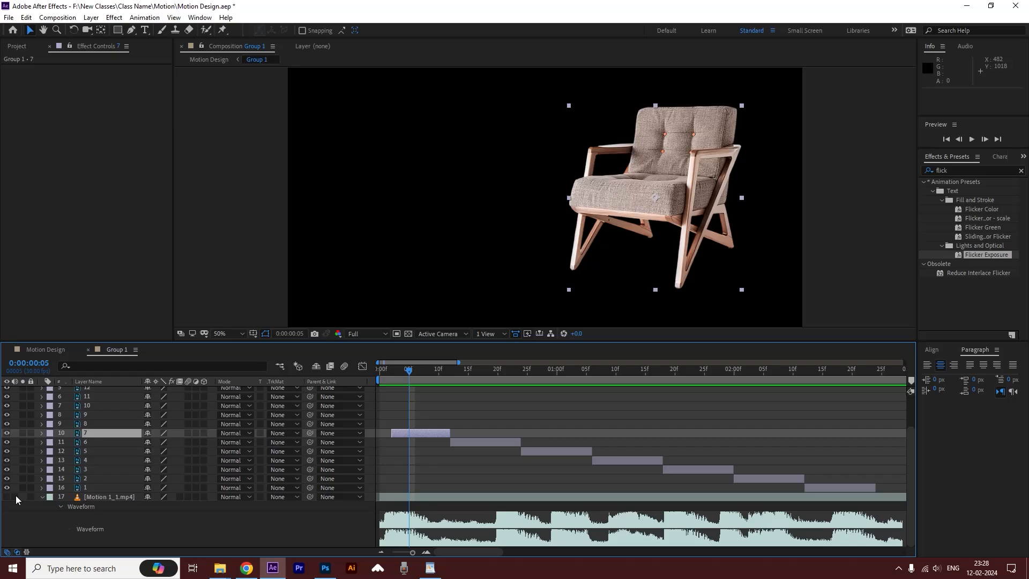
- Return to the Motion Design composition, make the Group 1 layer visible, and preview the whole animation from the beginning
{"action": "left_click", "coordinate": [43, 349]}
{"action": "left_click_drag", "start_coordinate": [405, 374], "coordinate": [320, 390]}
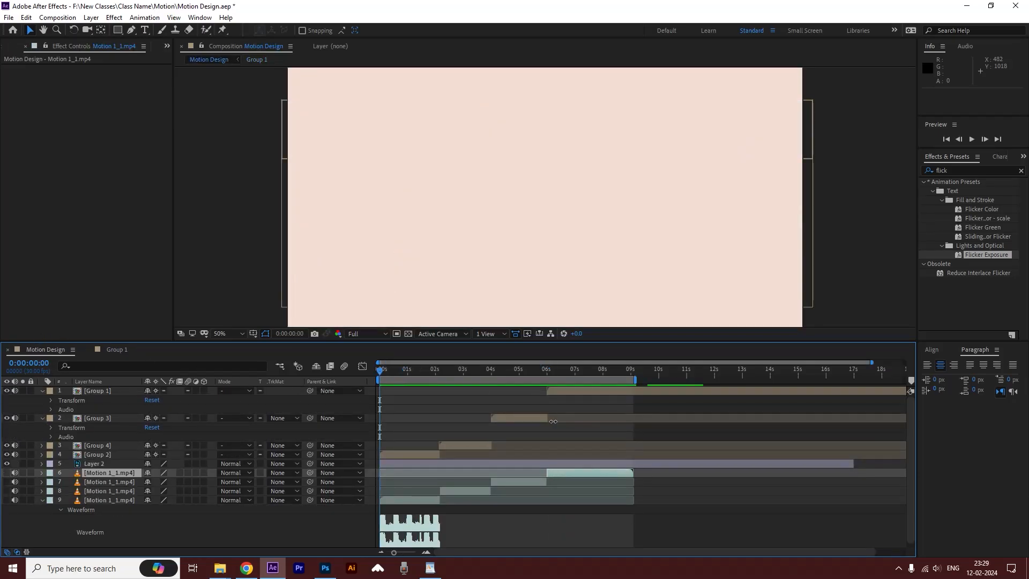
{"action": "key", "text": "space"}
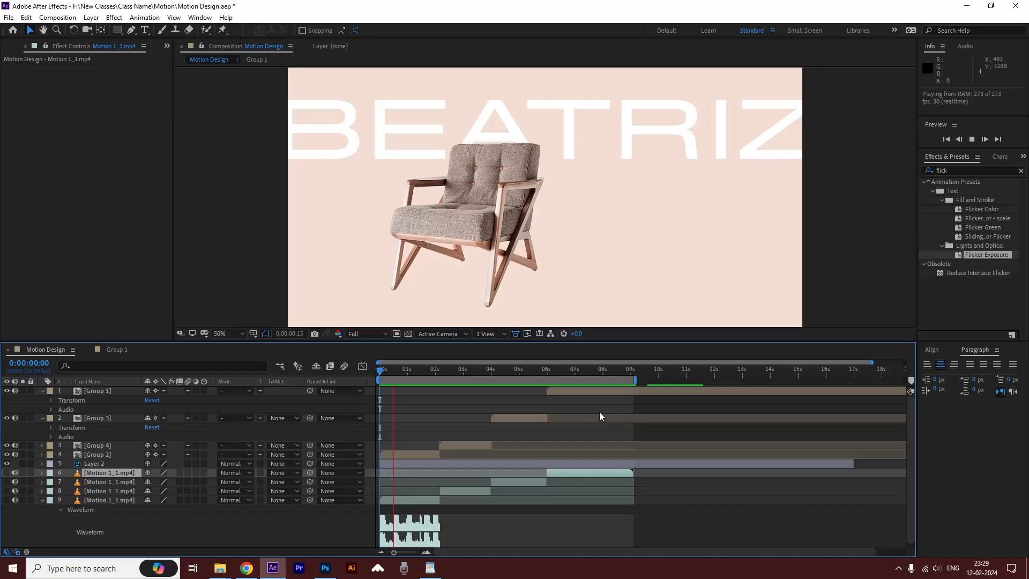
{"action": "left_click", "coordinate": [556, 376]}
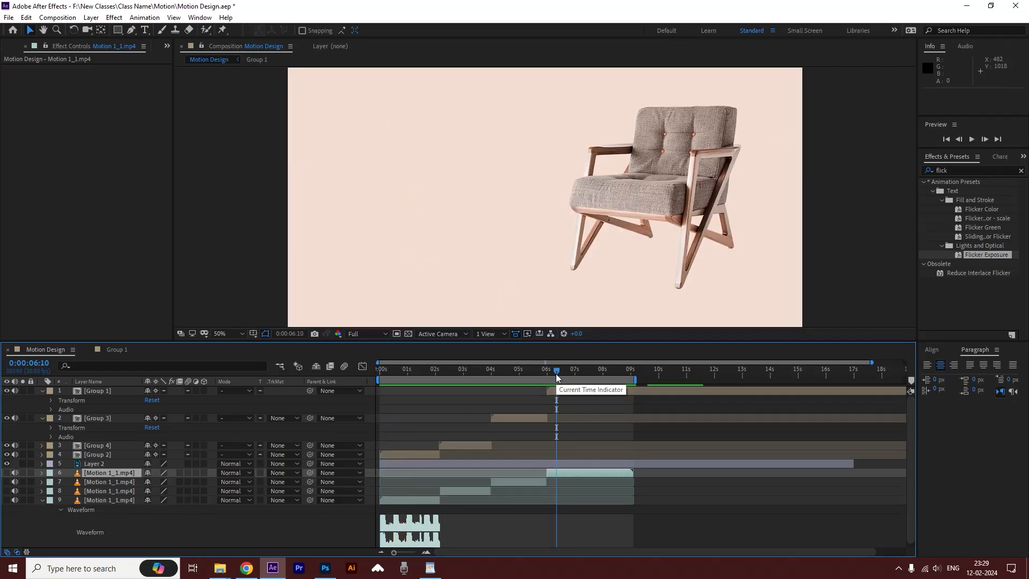